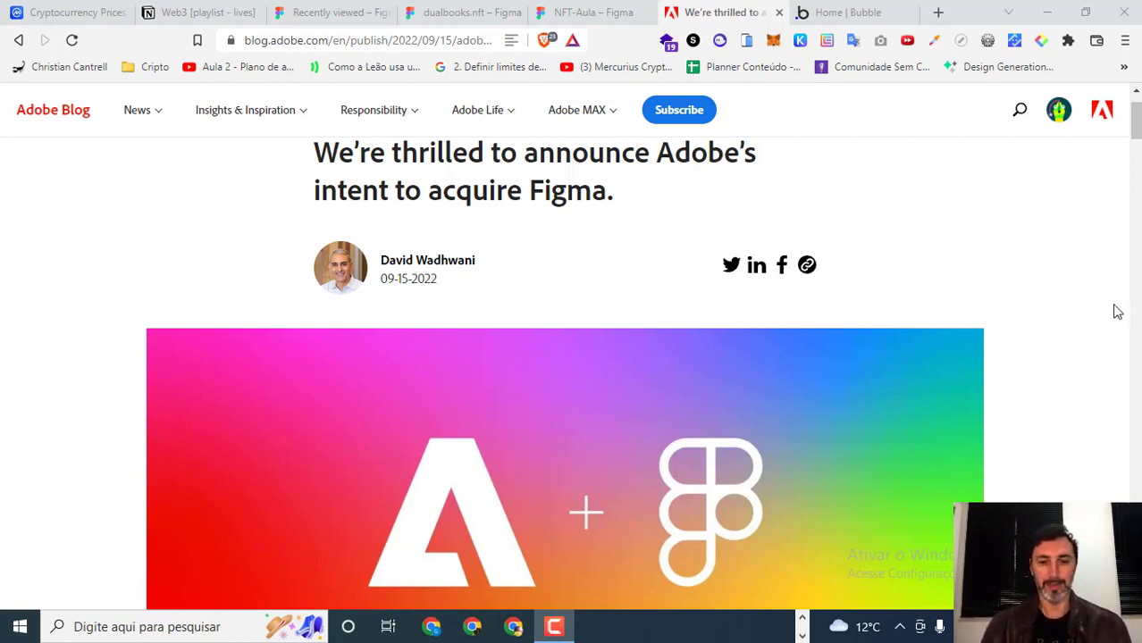
- In Notion, open the curiosity.ai link card from the #NoCode column as a side page
{"action": "scroll", "coordinate": [1018, 295], "scroll_direction": "down", "scroll_amount": 1}
{"action": "scroll", "coordinate": [1018, 296], "scroll_direction": "up", "scroll_amount": 1}
{"action": "scroll", "coordinate": [1020, 295], "scroll_direction": "down", "scroll_amount": 1}
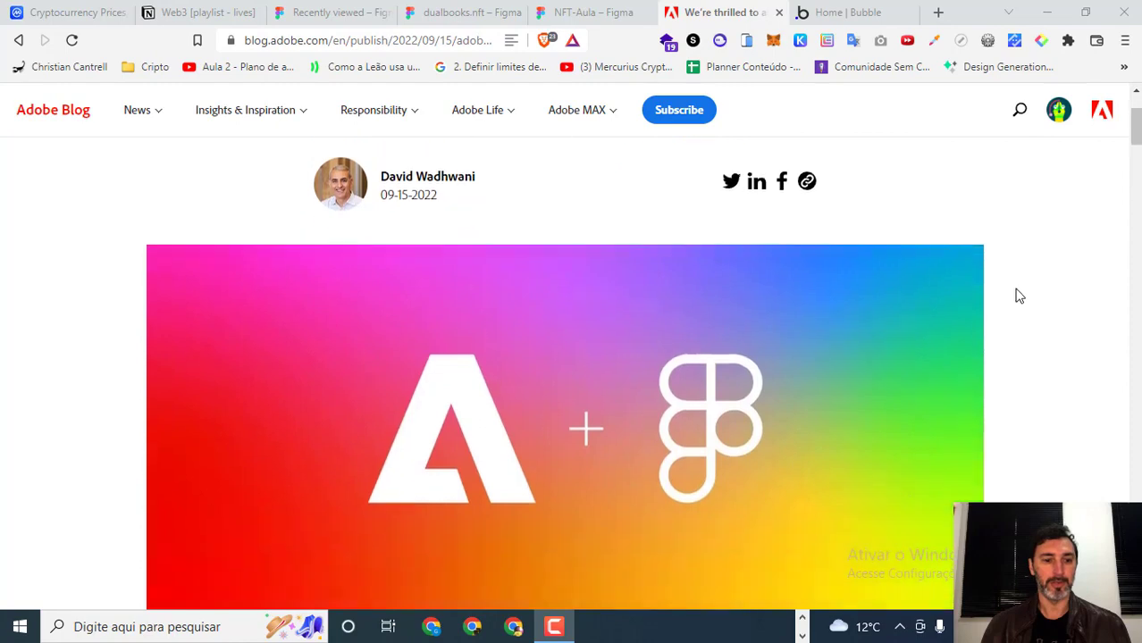
{"action": "scroll", "coordinate": [320, 191], "scroll_direction": "up", "scroll_amount": 2}
{"action": "scroll", "coordinate": [640, 282], "scroll_direction": "down", "scroll_amount": 2}
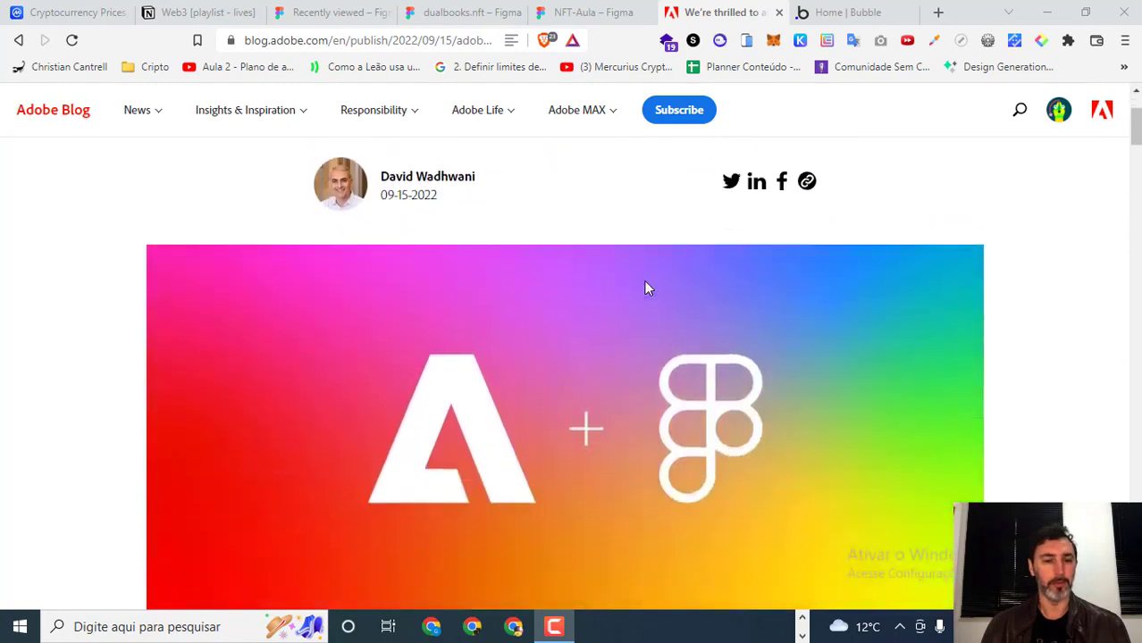
{"action": "scroll", "coordinate": [644, 286], "scroll_direction": "down", "scroll_amount": 2}
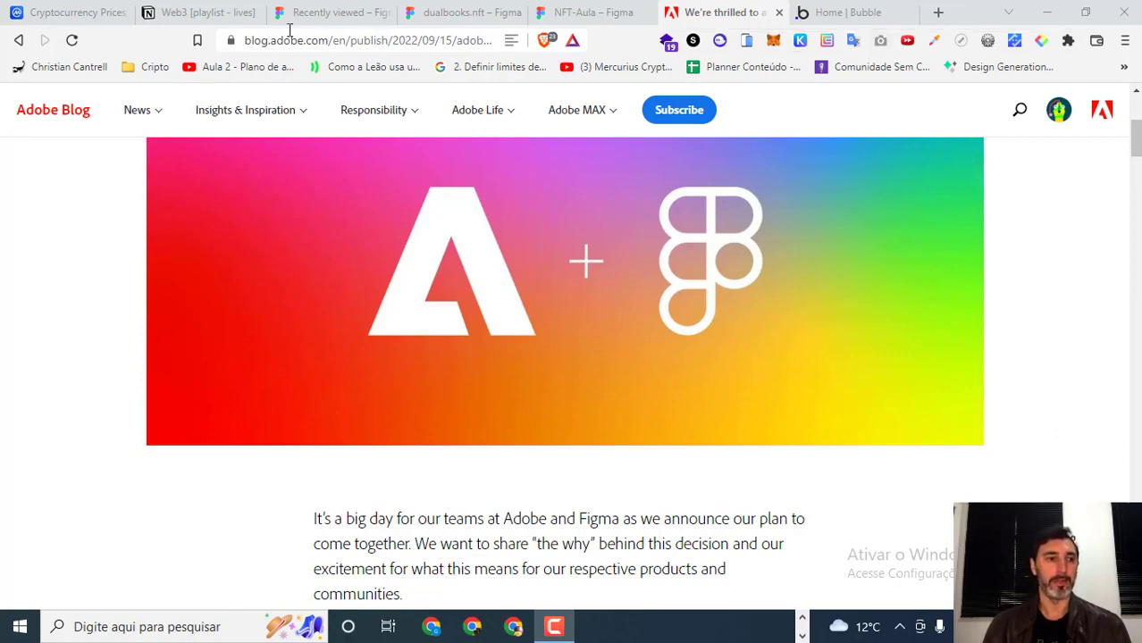
{"action": "left_click", "coordinate": [199, 12]}
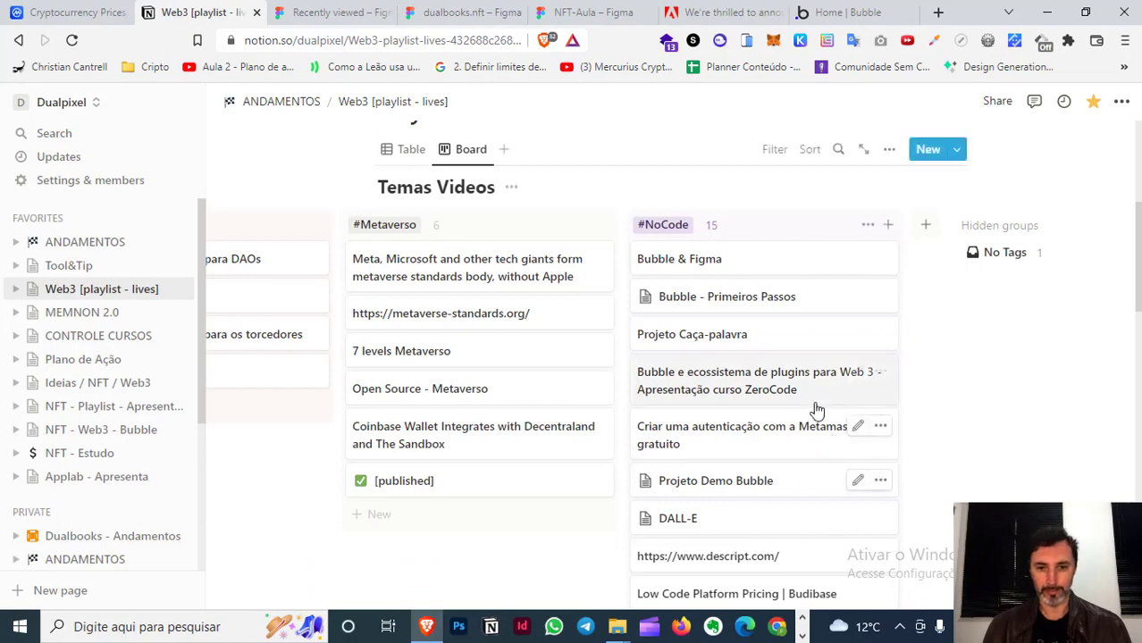
{"action": "scroll", "coordinate": [901, 395], "scroll_direction": "down", "scroll_amount": 3}
{"action": "scroll", "coordinate": [833, 427], "scroll_direction": "down", "scroll_amount": 2}
{"action": "mouse_move", "coordinate": [761, 419]}
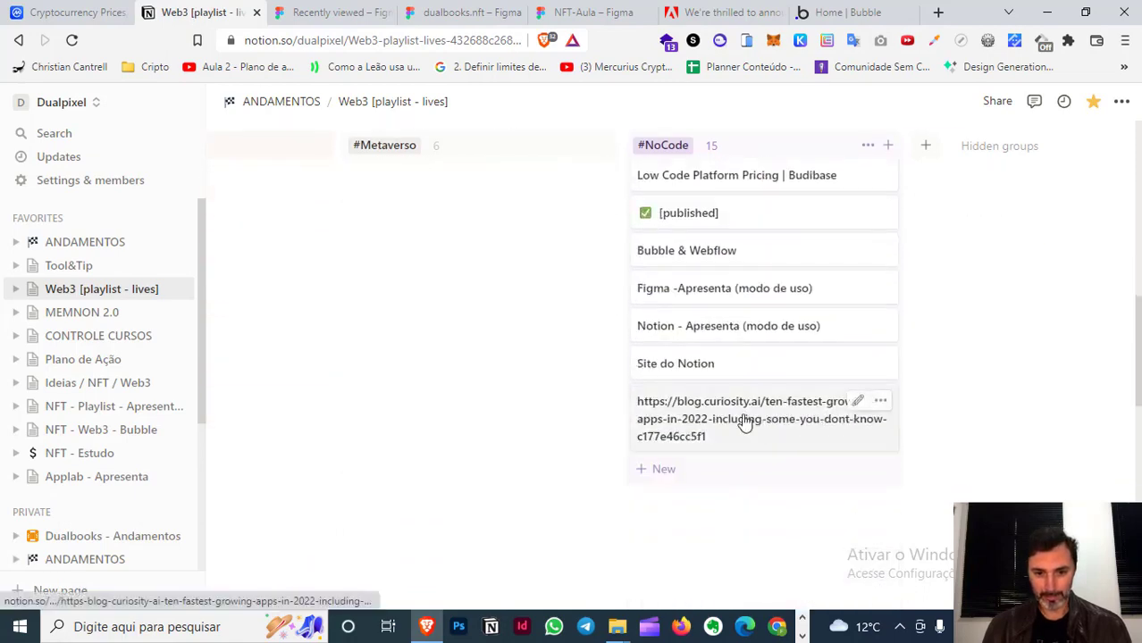
{"action": "left_click", "coordinate": [745, 424]}
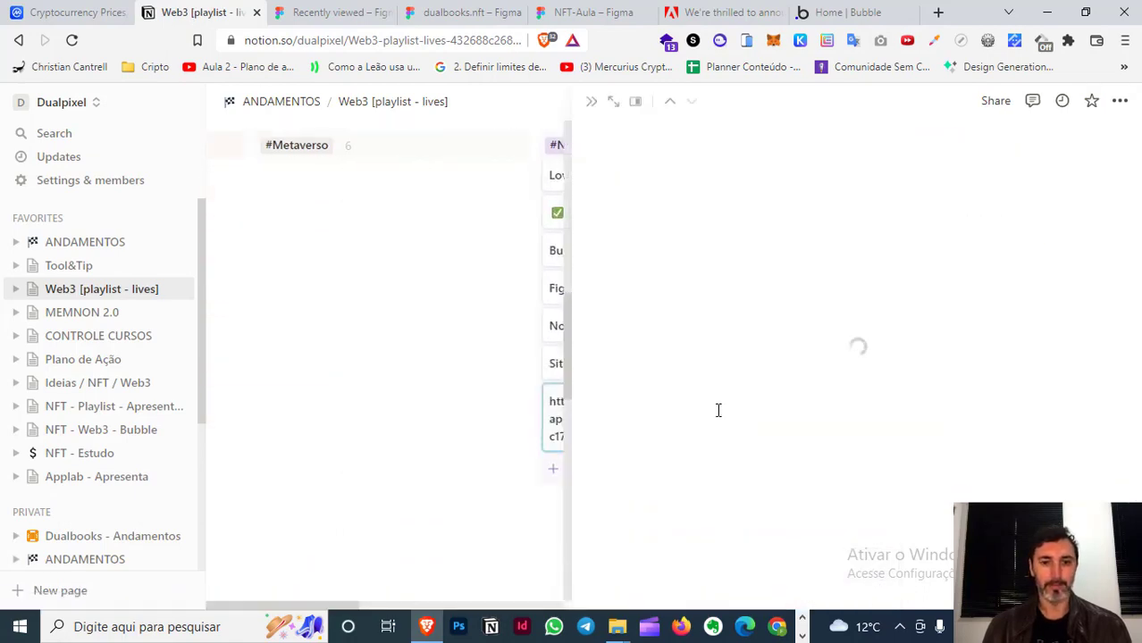
{"action": "mouse_move", "coordinate": [840, 200]}
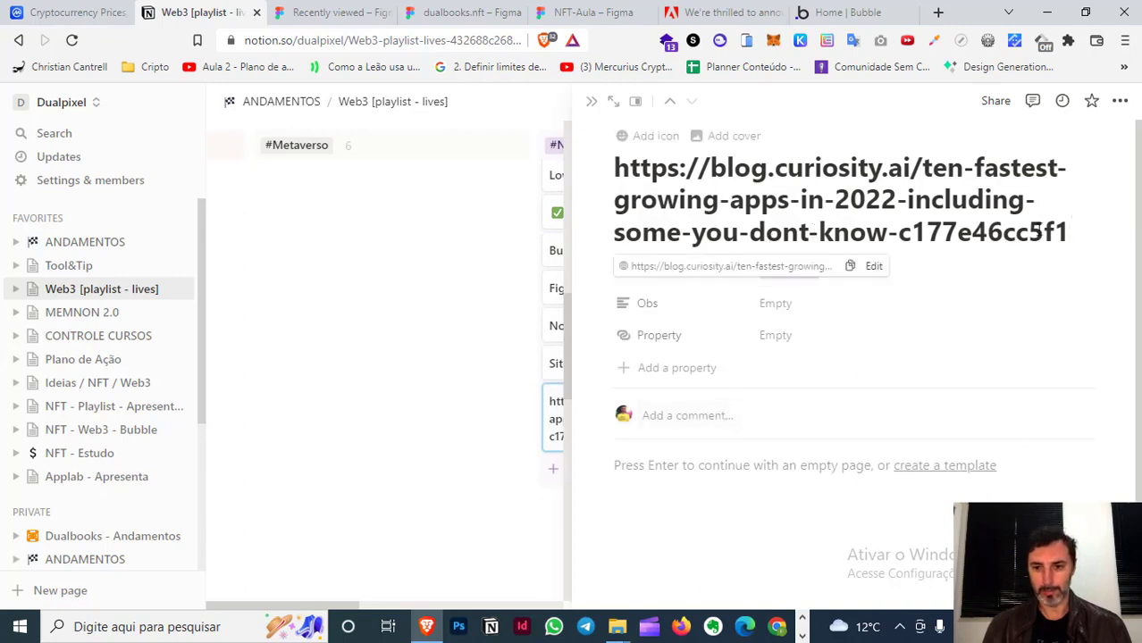
- Copy the card's full URL title and start a new browser tab
{"action": "mouse_move", "coordinate": [1068, 232]}
{"action": "left_mouse_down"}
{"action": "mouse_move", "coordinate": [643, 234]}
{"action": "mouse_move", "coordinate": [580, 182]}
{"action": "left_mouse_up"}
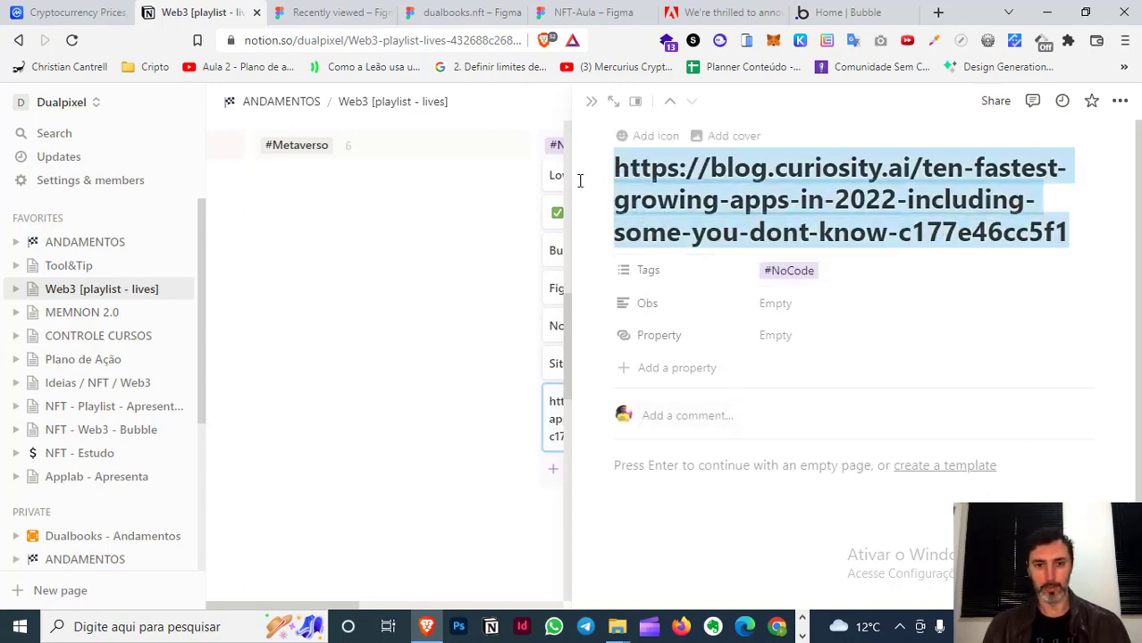
{"action": "key", "text": "ctrl+c"}
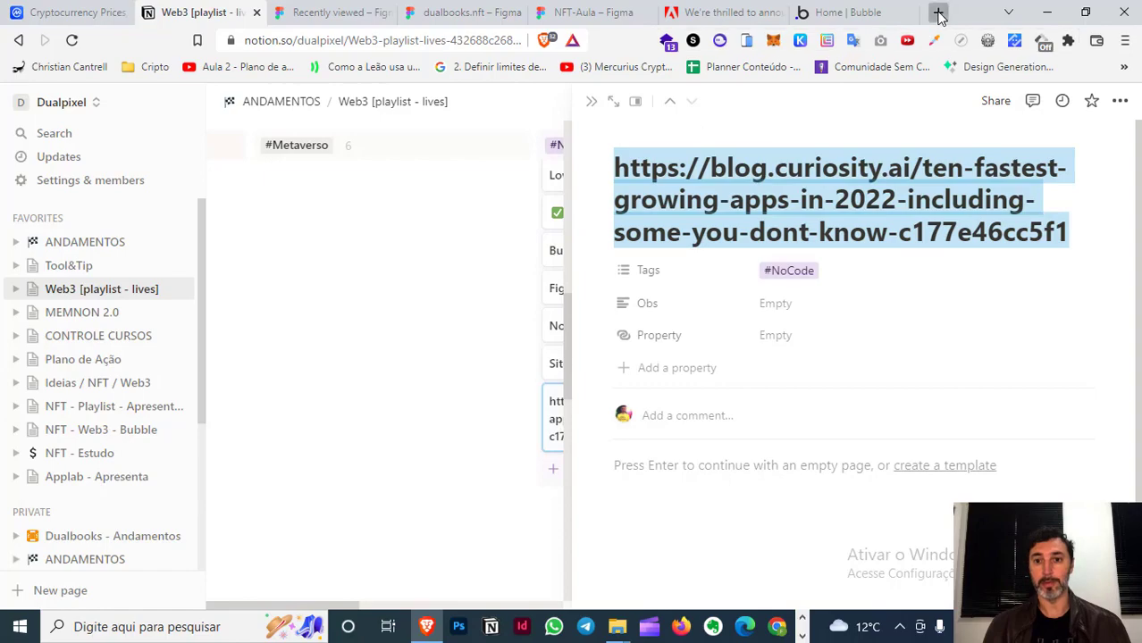
{"action": "left_click", "coordinate": [938, 13]}
- Load the pasted curiosity.ai URL and scroll through its Fastest-growing apps 2022 chart
{"action": "key", "text": "ctrl+v"}
{"action": "key", "text": "Return"}
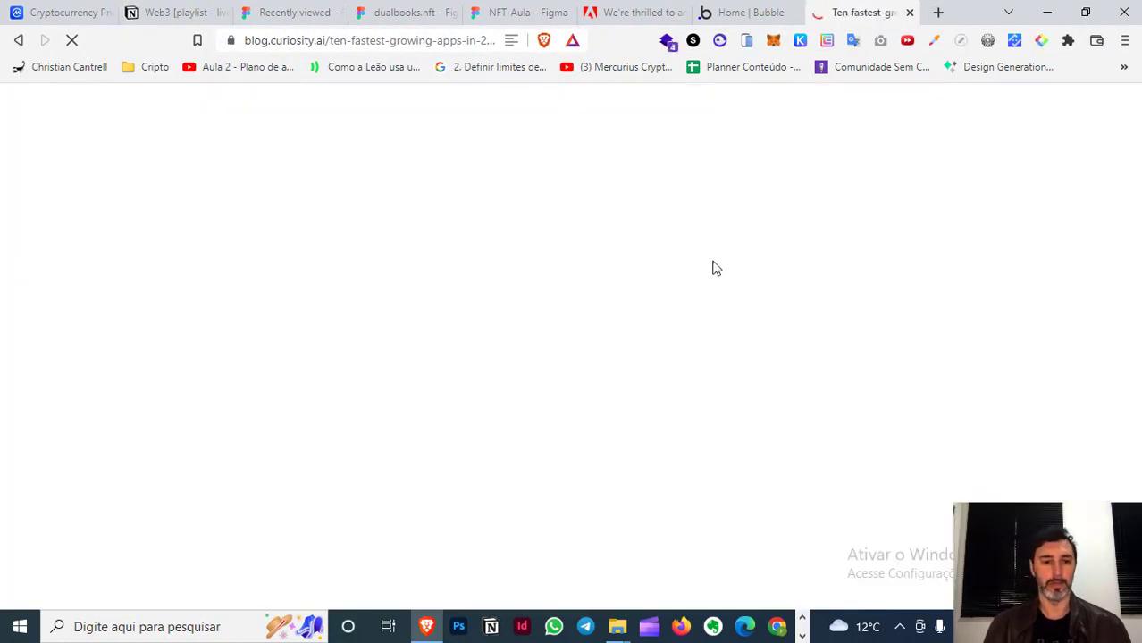
{"action": "scroll", "coordinate": [563, 258], "scroll_direction": "down", "scroll_amount": 2}
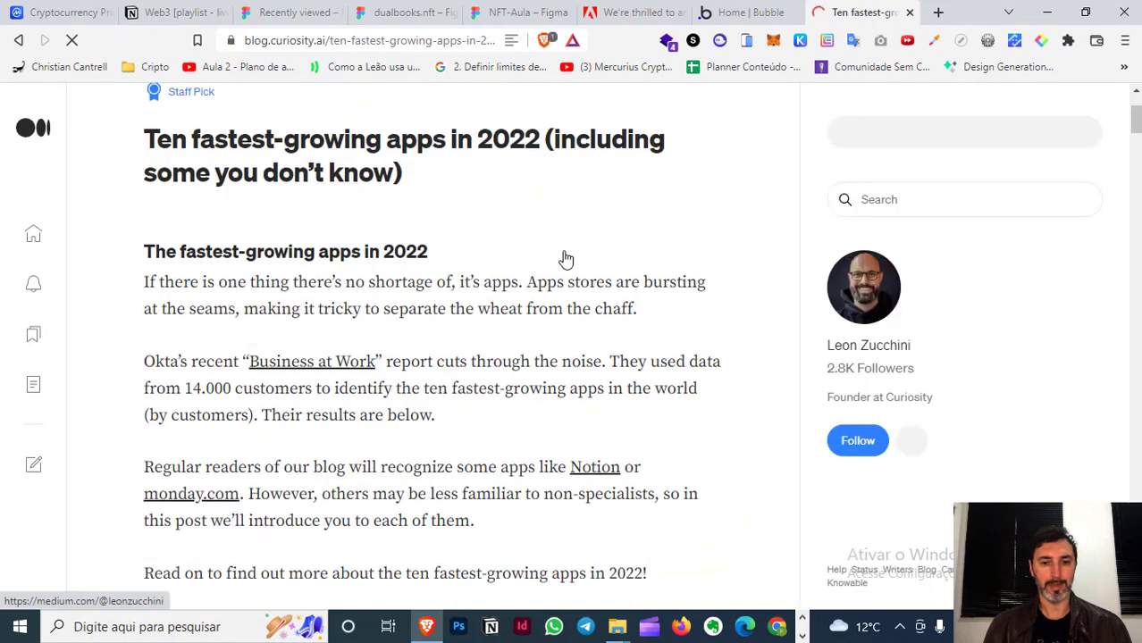
{"action": "scroll", "coordinate": [564, 258], "scroll_direction": "down", "scroll_amount": 2}
{"action": "scroll", "coordinate": [563, 258], "scroll_direction": "down", "scroll_amount": 3}
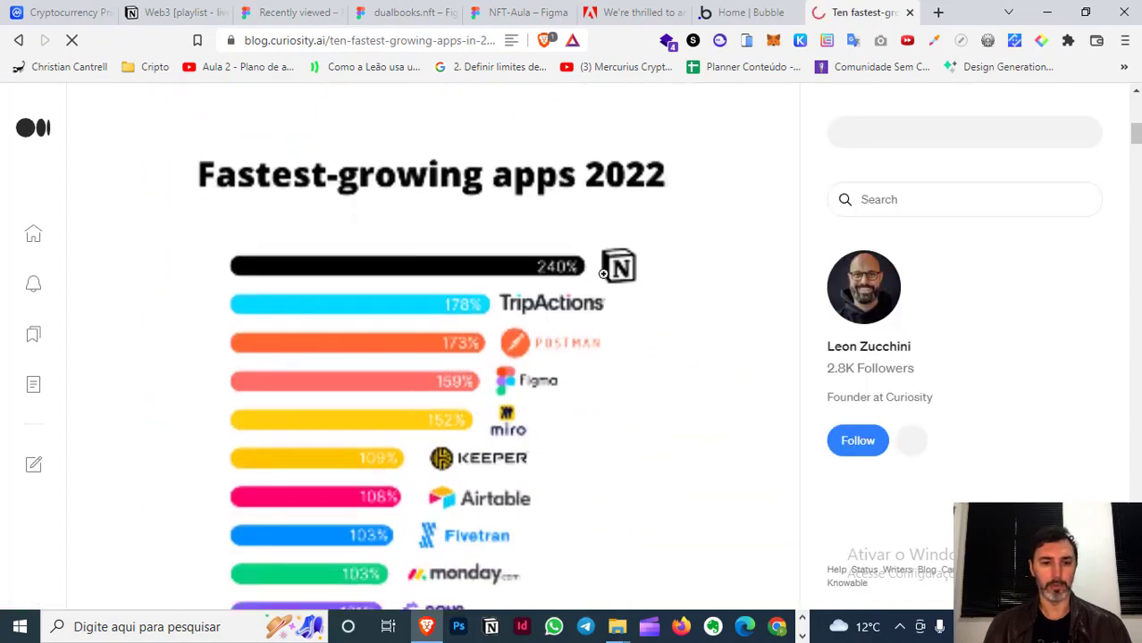
{"action": "scroll", "coordinate": [603, 274], "scroll_direction": "down", "scroll_amount": 1}
{"action": "scroll", "coordinate": [558, 246], "scroll_direction": "up", "scroll_amount": 8}
{"action": "scroll", "coordinate": [572, 259], "scroll_direction": "down", "scroll_amount": 1}
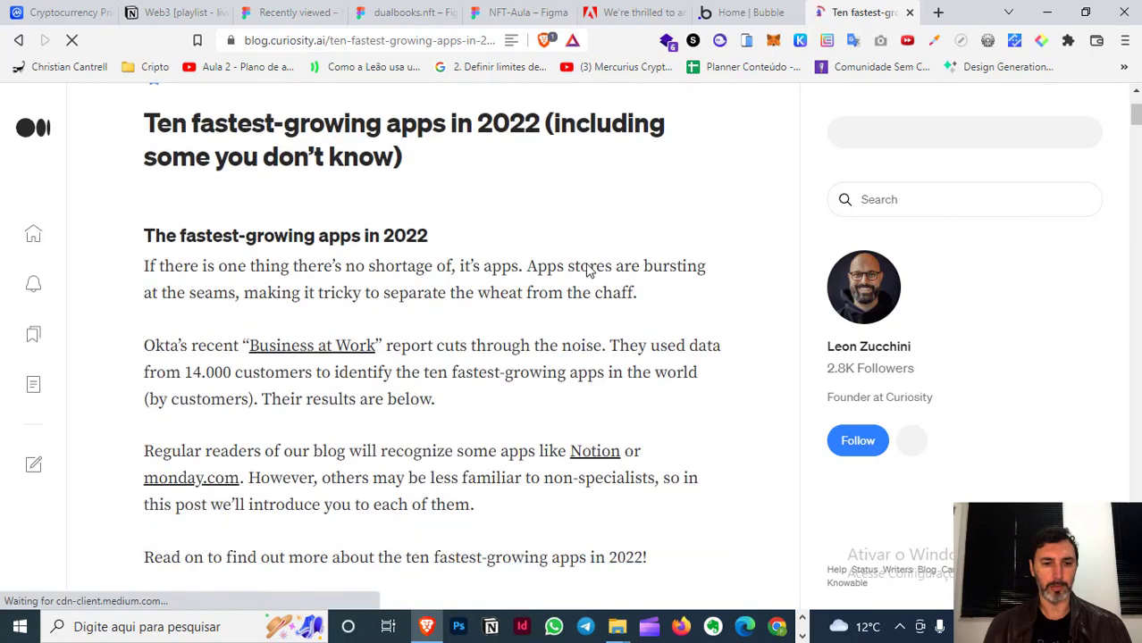
{"action": "scroll", "coordinate": [589, 271], "scroll_direction": "down", "scroll_amount": 5}
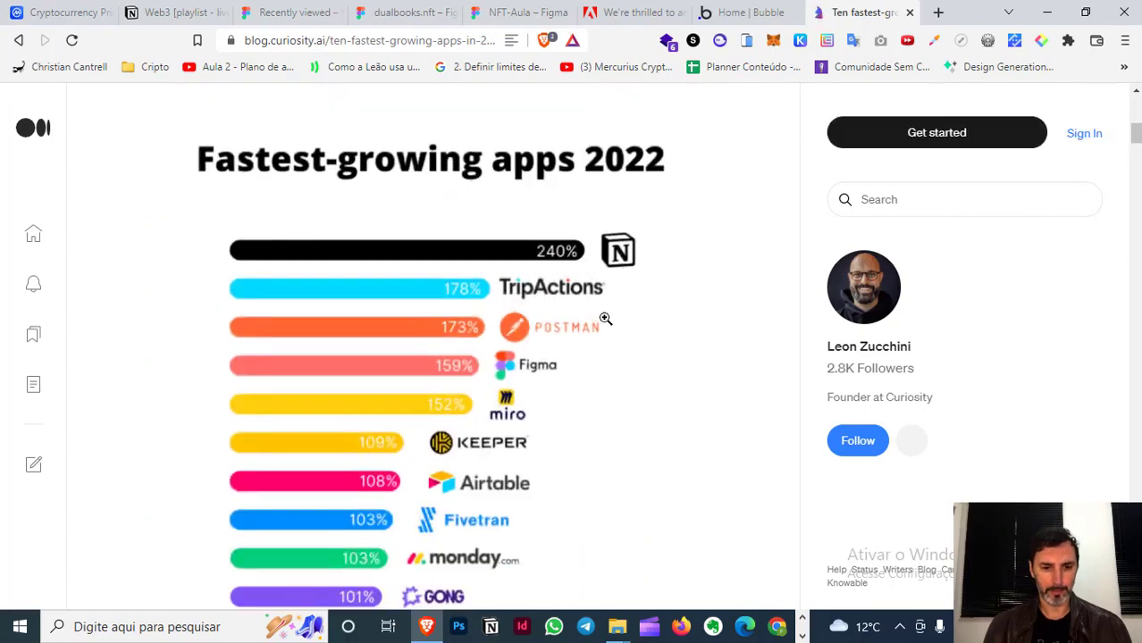
{"action": "scroll", "coordinate": [609, 323], "scroll_direction": "down", "scroll_amount": 1}
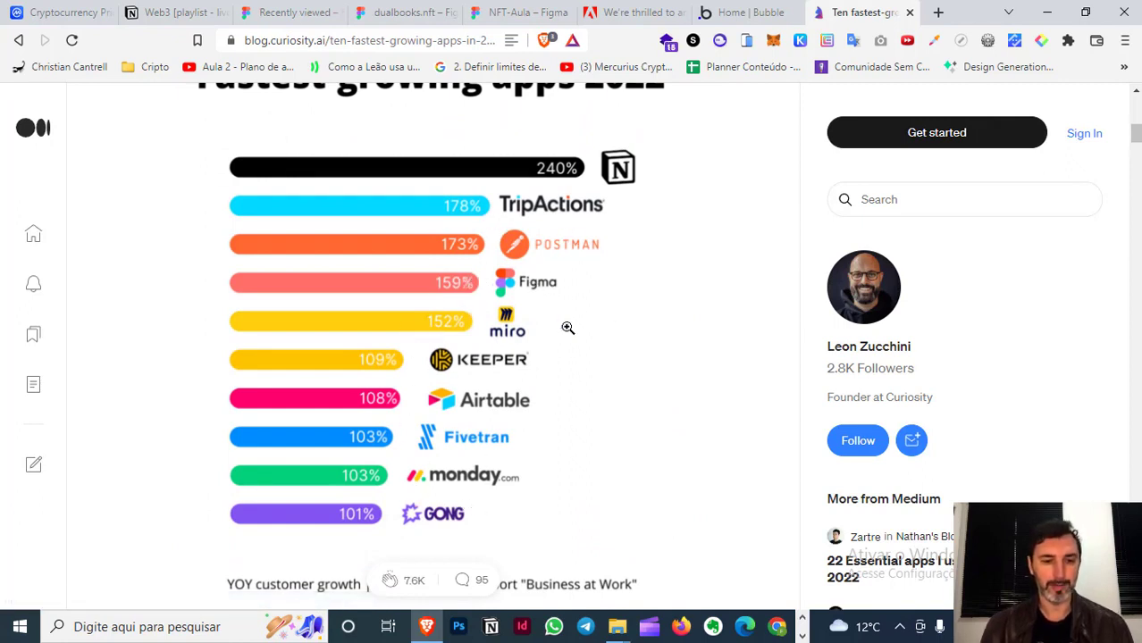
{"action": "scroll", "coordinate": [662, 319], "scroll_direction": "up", "scroll_amount": 2}
{"action": "scroll", "coordinate": [661, 319], "scroll_direction": "up", "scroll_amount": 2}
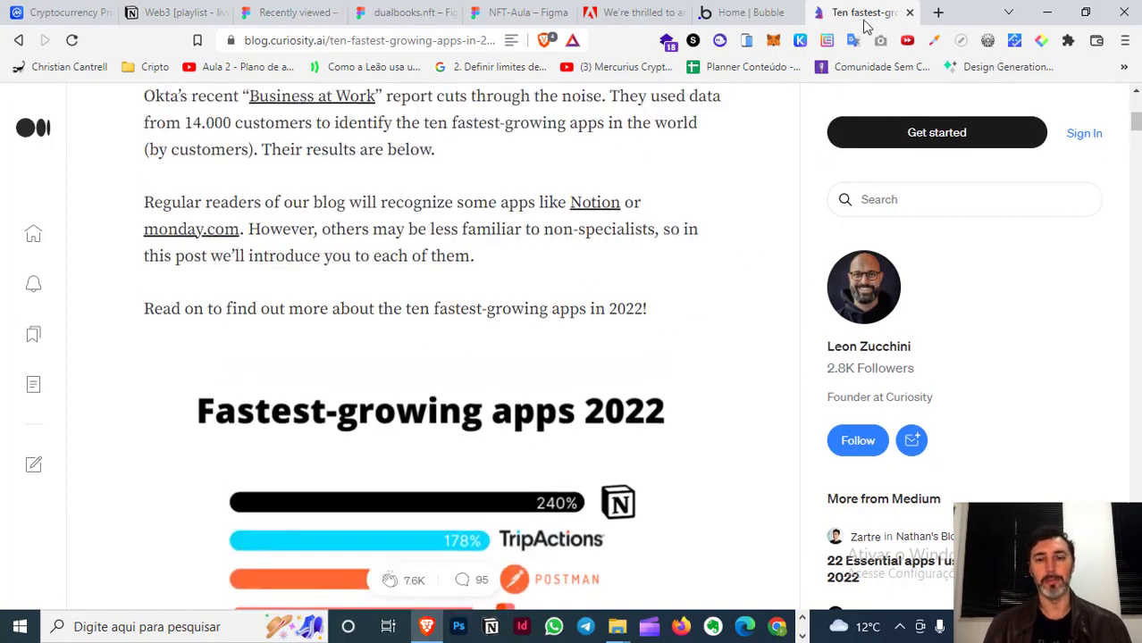
- Close the curiosity.ai article tab and the card's side page, returning to the Notion board
{"action": "left_click", "coordinate": [909, 12]}
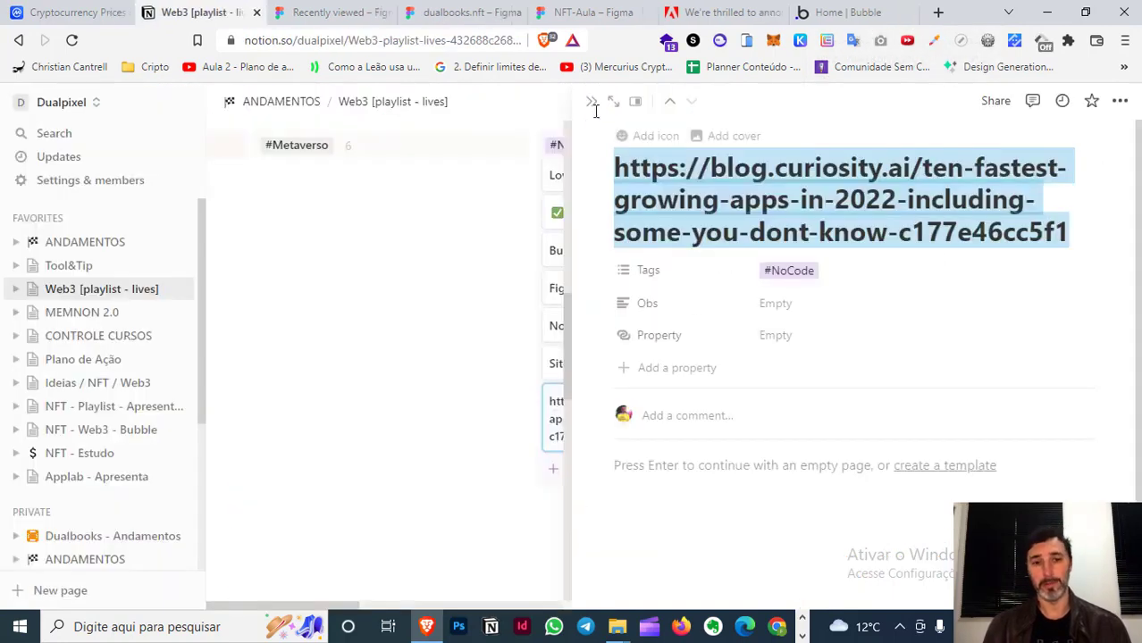
{"action": "key", "text": "Escape"}
{"action": "key", "text": "Escape"}
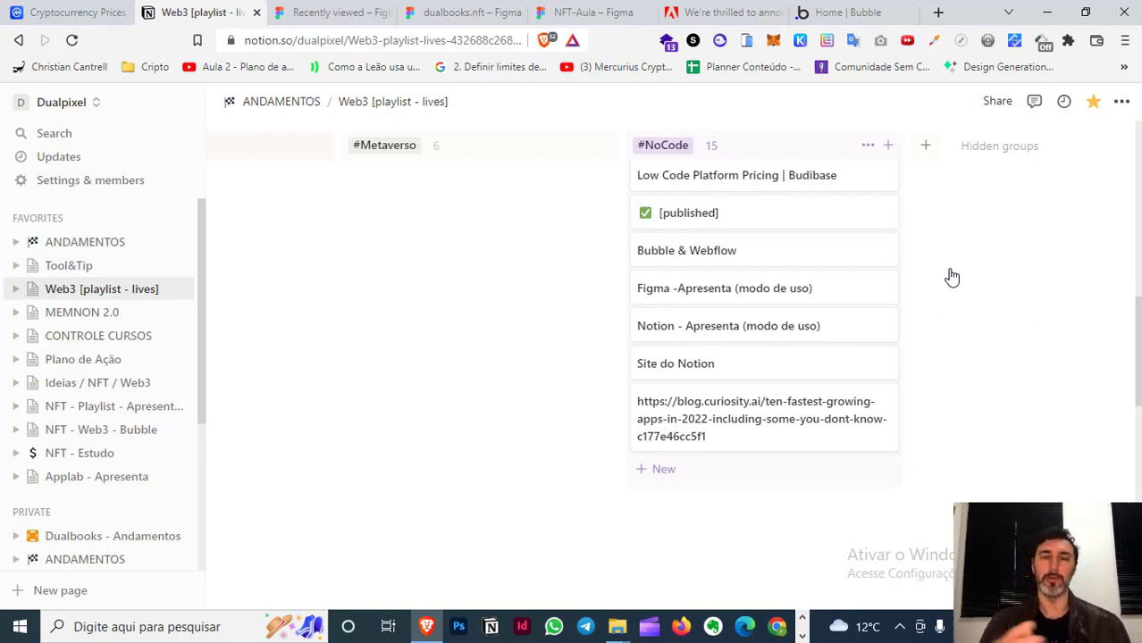
{"action": "mouse_move", "coordinate": [760, 251]}
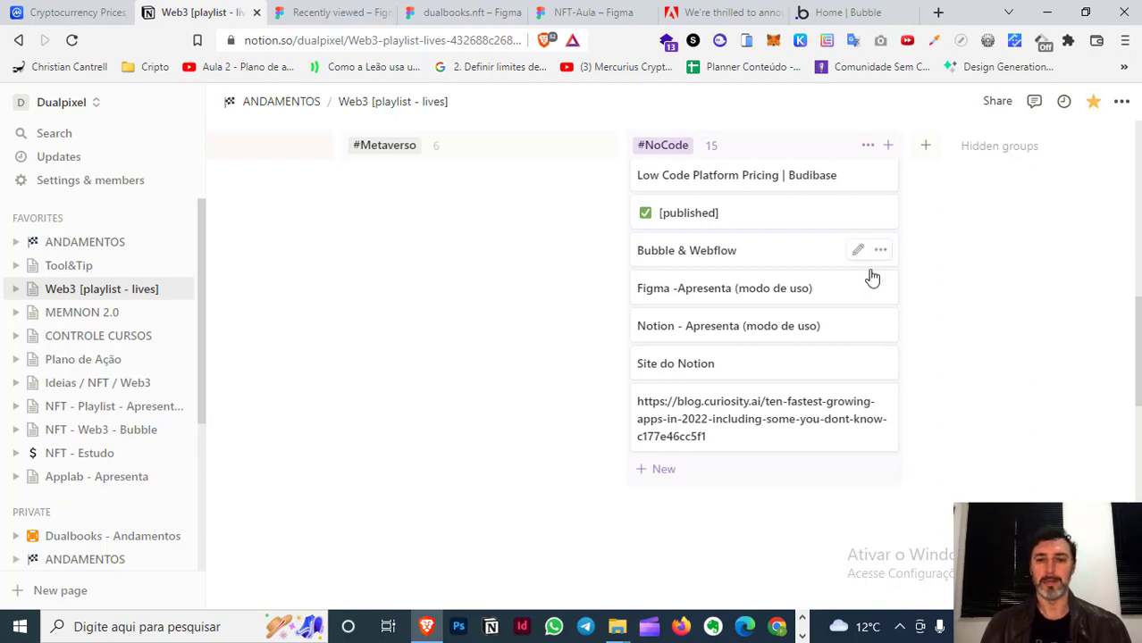
{"action": "scroll", "coordinate": [907, 264], "scroll_direction": "up", "scroll_amount": 2}
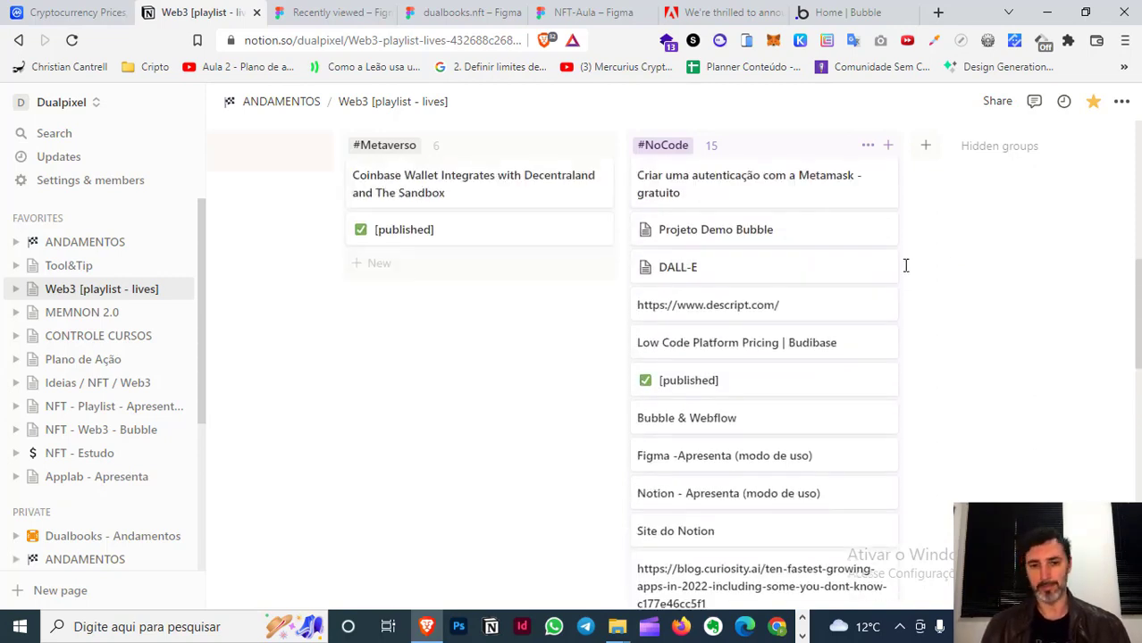
{"action": "scroll", "coordinate": [905, 266], "scroll_direction": "up", "scroll_amount": 2}
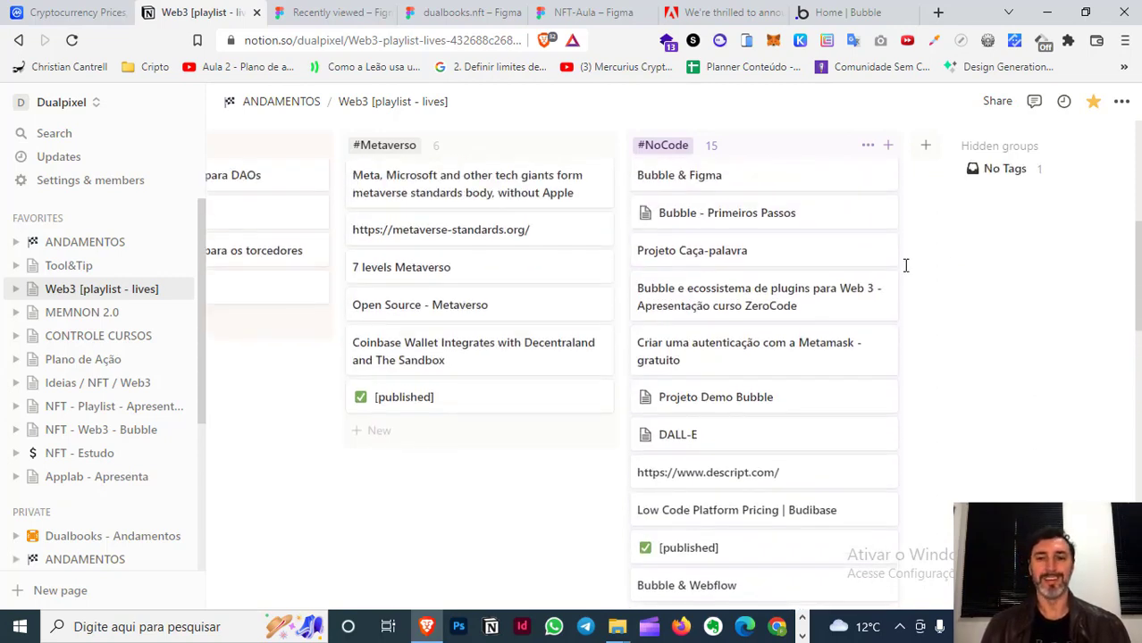
{"action": "scroll", "coordinate": [905, 266], "scroll_direction": "up", "scroll_amount": 2}
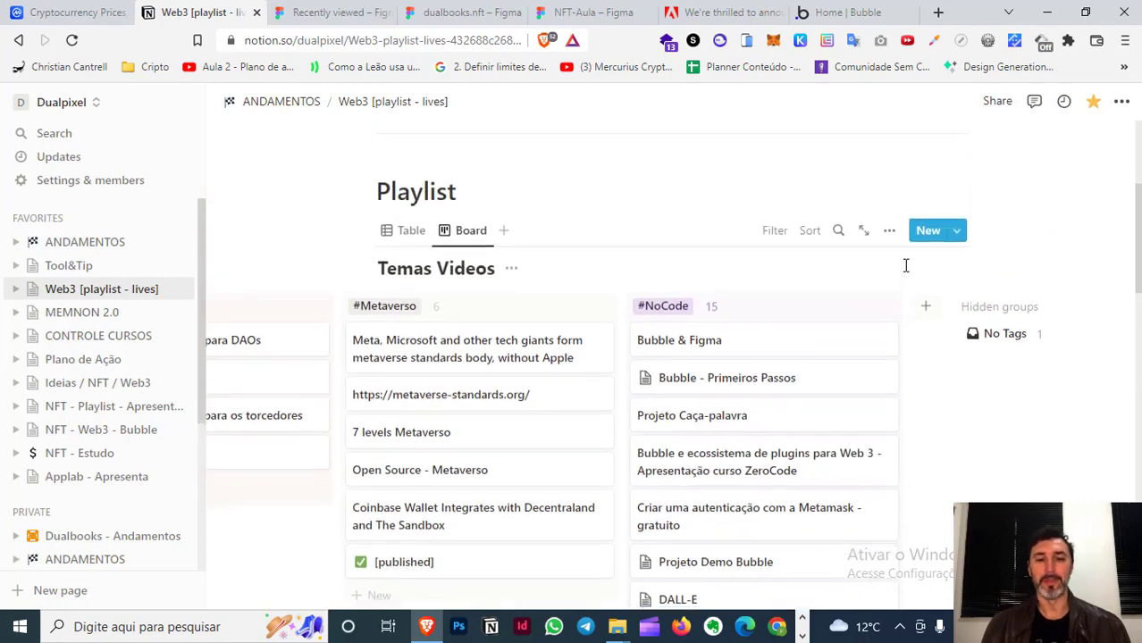
{"action": "scroll", "coordinate": [905, 265], "scroll_direction": "down", "scroll_amount": 1}
- Go through the Adobe blog tab to the NFT-Aula Figma design file
{"action": "left_click", "coordinate": [710, 13]}
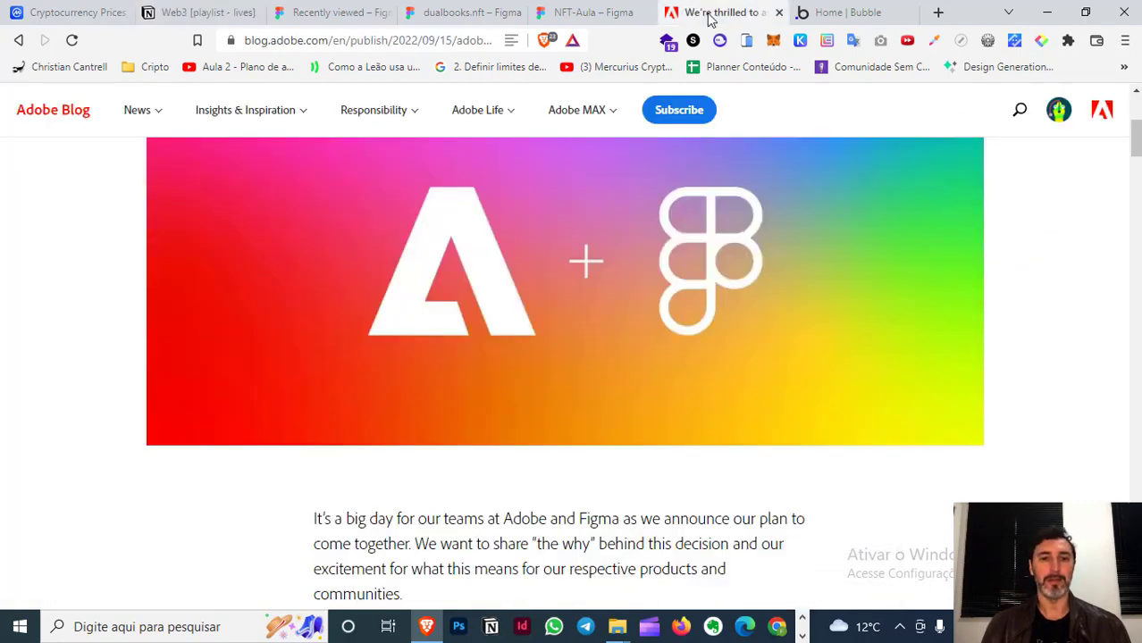
{"action": "scroll", "coordinate": [830, 317], "scroll_direction": "up", "scroll_amount": 1}
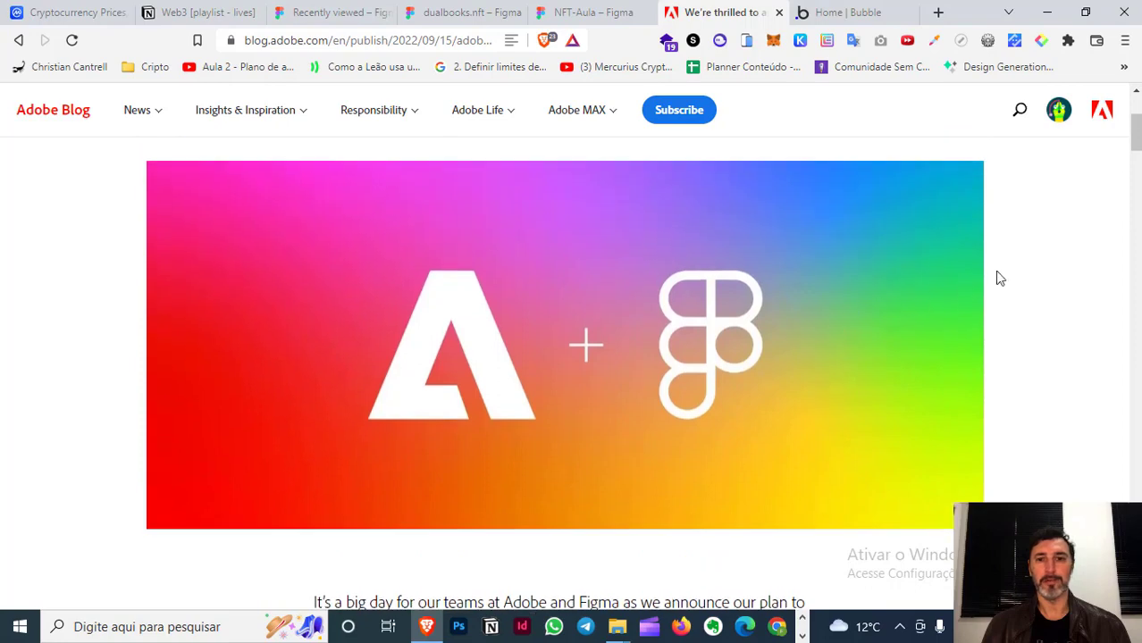
{"action": "mouse_move", "coordinate": [819, 235]}
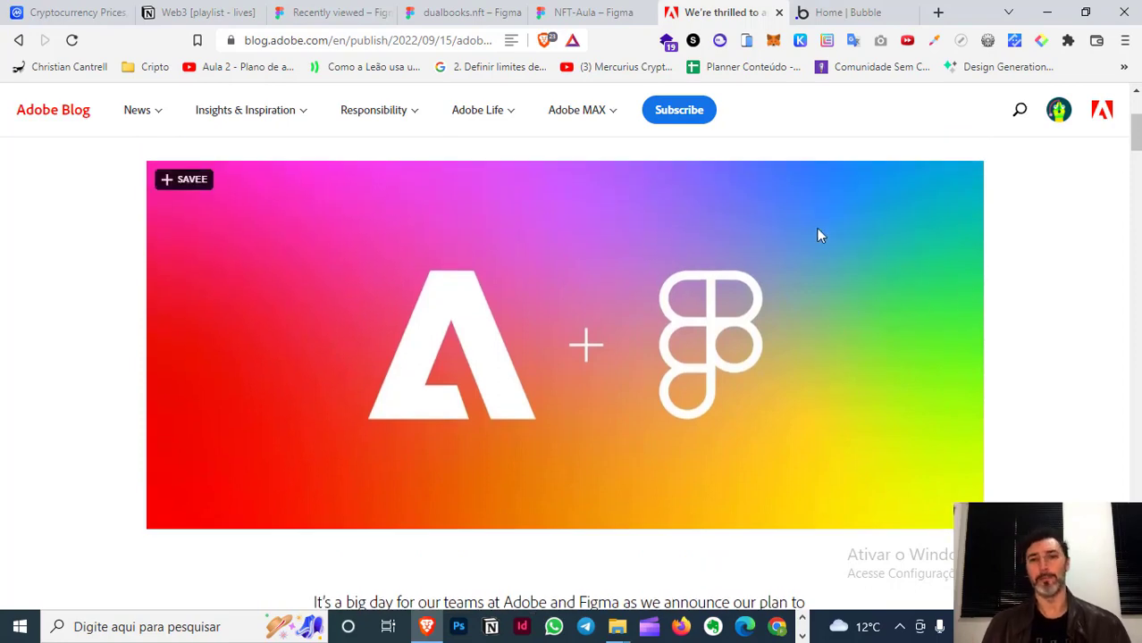
{"action": "left_click", "coordinate": [591, 13]}
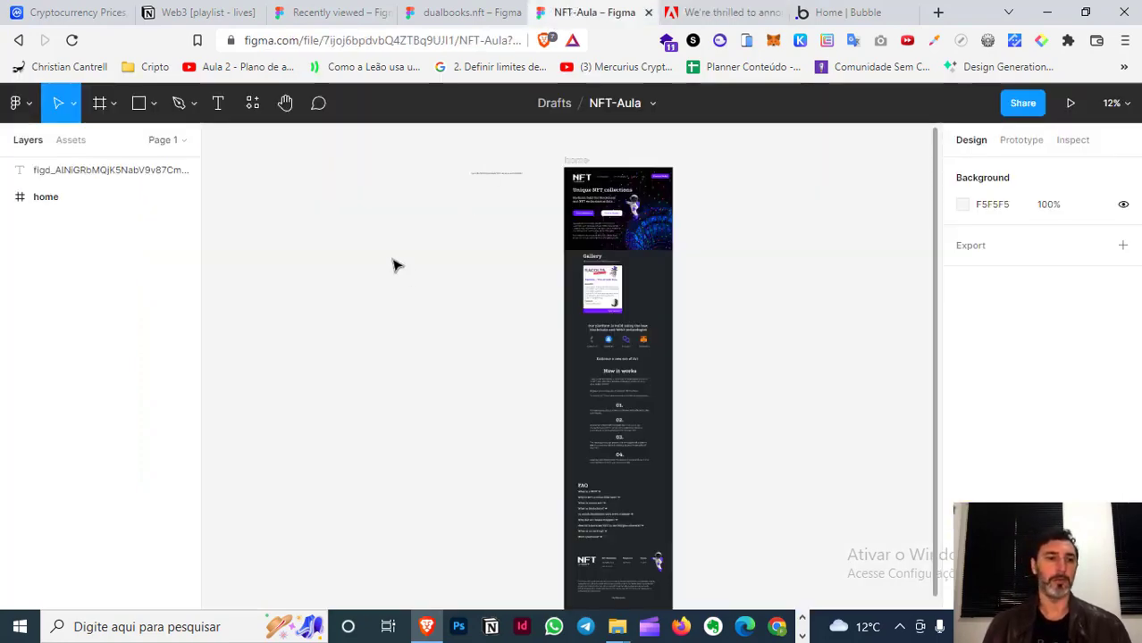
- Zoom in on the top of the home frame and expand its layer list
{"action": "left_click_drag", "start_coordinate": [438, 235], "coordinate": [385, 241]}
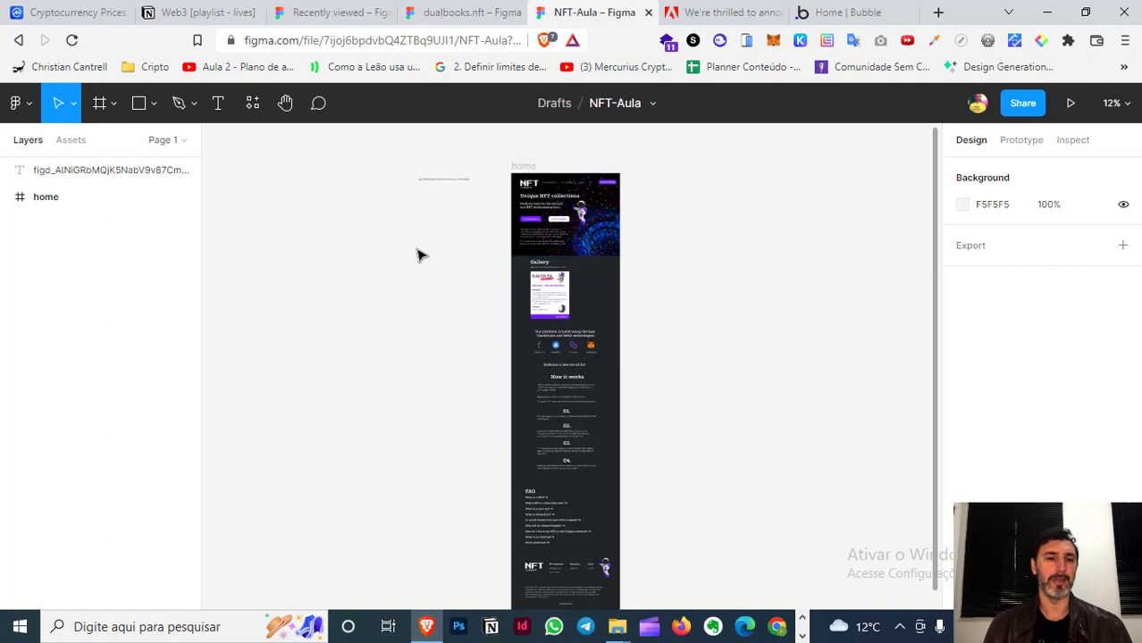
{"action": "left_click_drag", "start_coordinate": [462, 156], "coordinate": [685, 334]}
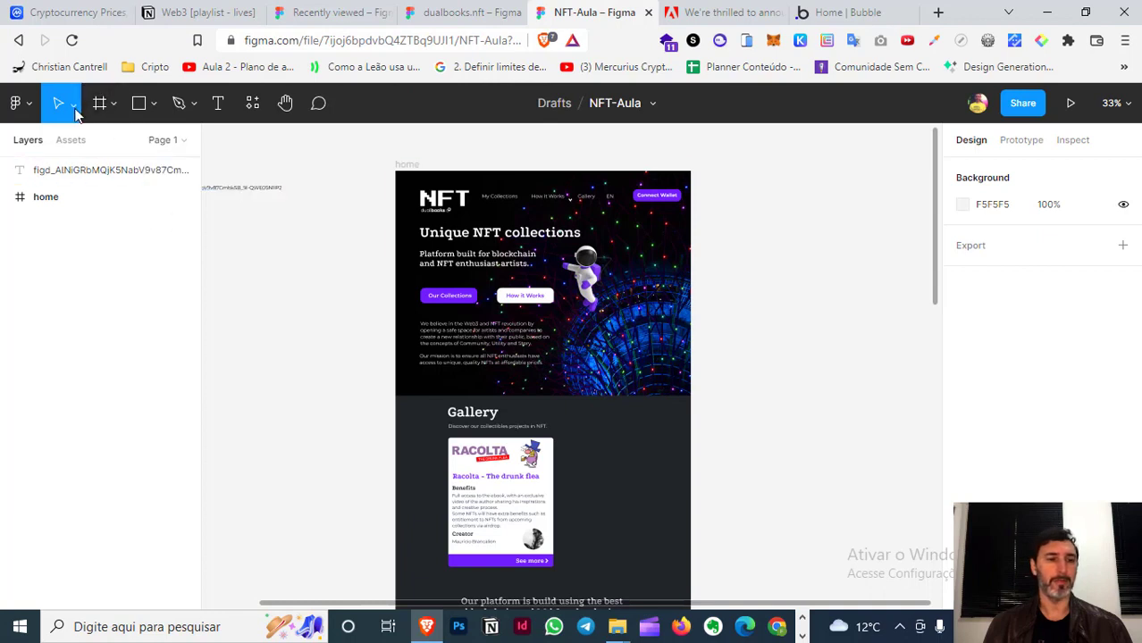
{"action": "left_click", "coordinate": [8, 197]}
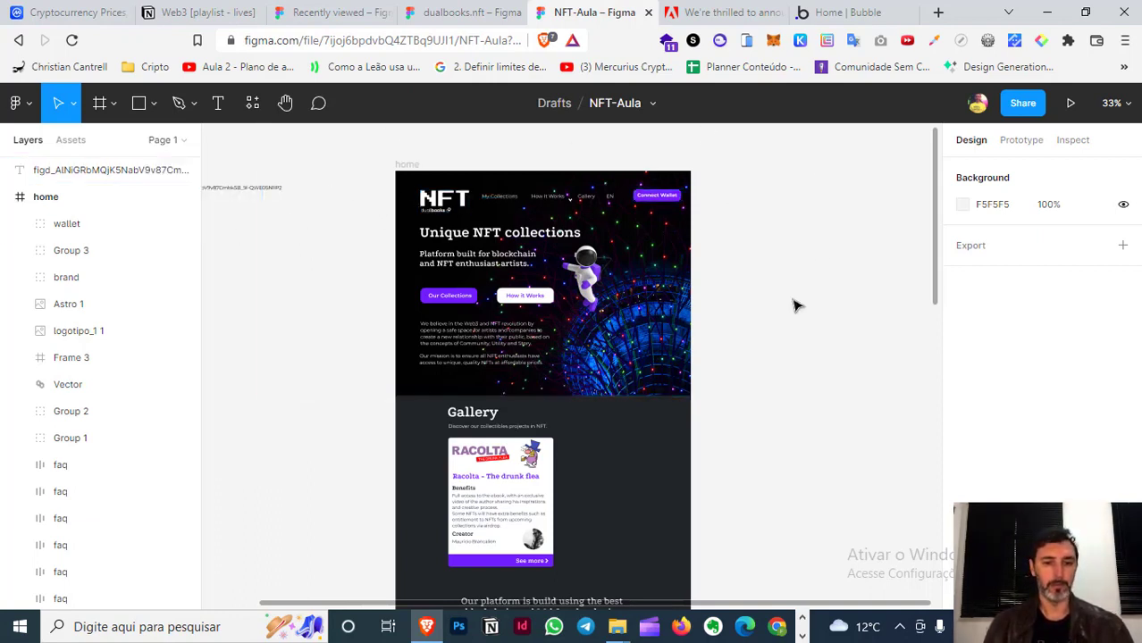
{"action": "scroll", "coordinate": [797, 306], "scroll_direction": "down", "scroll_amount": 1}
{"action": "scroll", "coordinate": [796, 307], "scroll_direction": "down", "scroll_amount": 3}
{"action": "scroll", "coordinate": [794, 309], "scroll_direction": "down", "scroll_amount": 5}
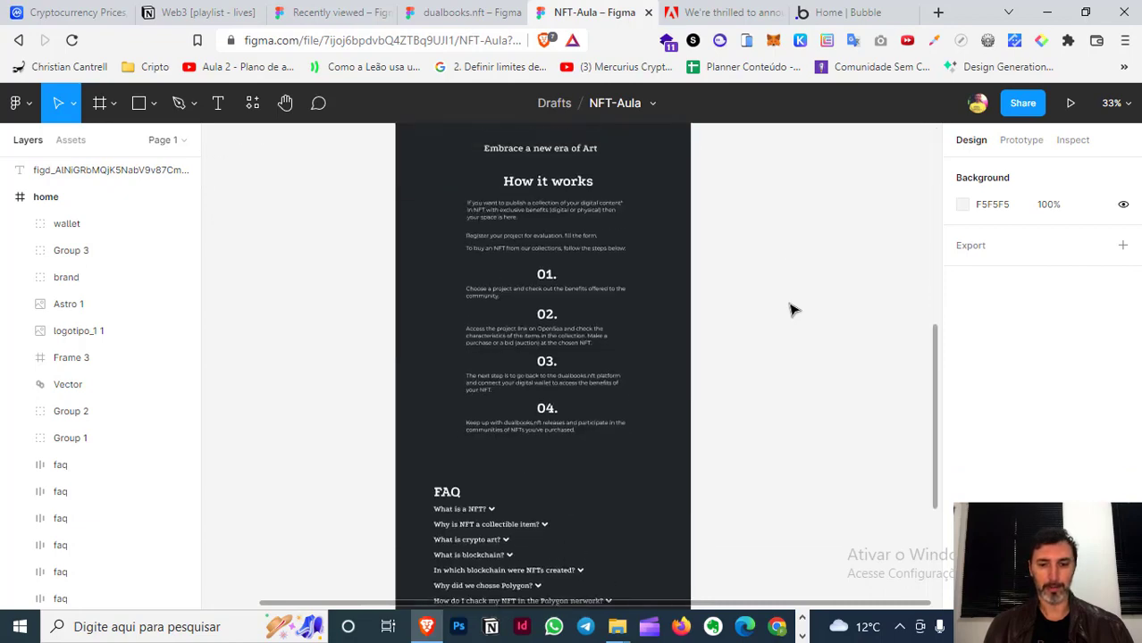
{"action": "scroll", "coordinate": [791, 309], "scroll_direction": "up", "scroll_amount": 5}
{"action": "scroll", "coordinate": [790, 308], "scroll_direction": "up", "scroll_amount": 1}
{"action": "scroll", "coordinate": [790, 308], "scroll_direction": "up", "scroll_amount": 4}
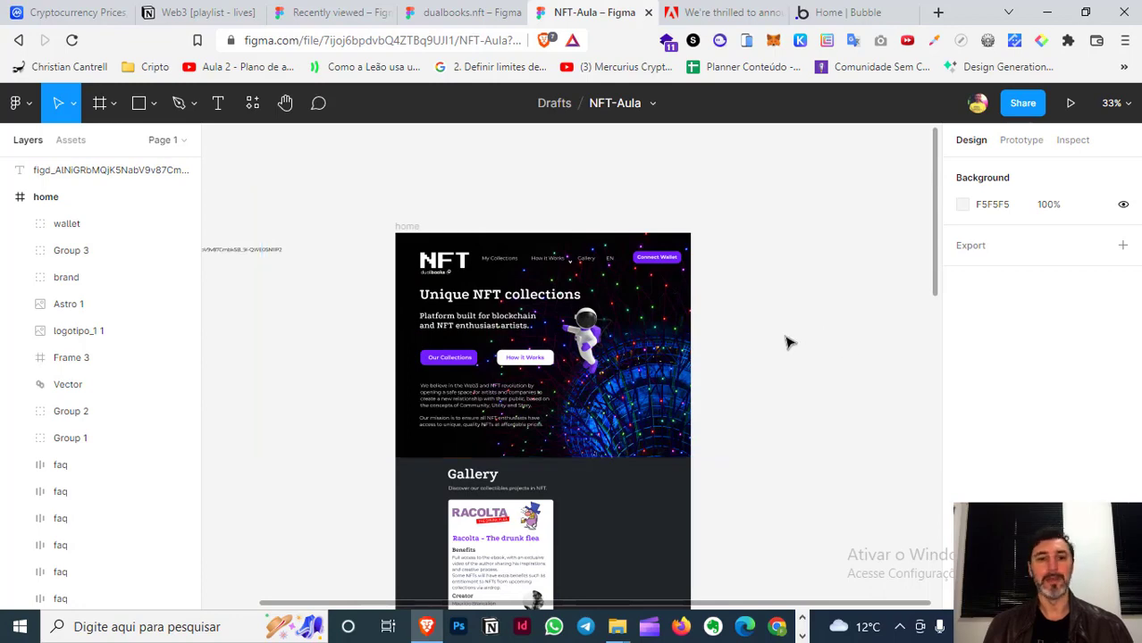
- Select the home frame to review its 1080 × 4414 size and 212529 fill
{"action": "left_click", "coordinate": [403, 230]}
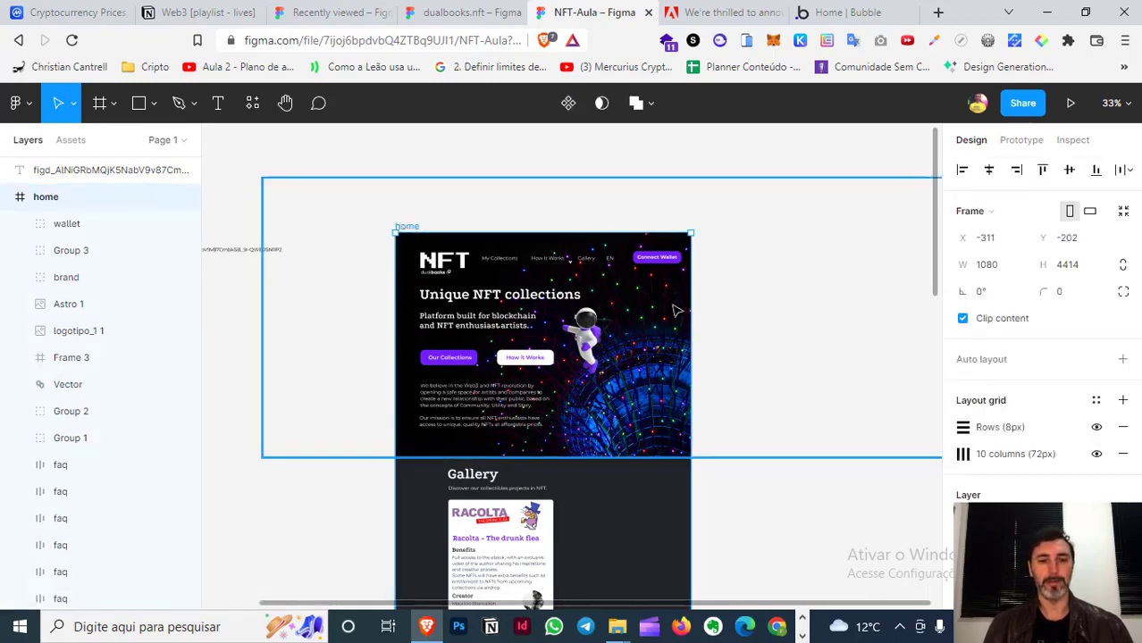
{"action": "scroll", "coordinate": [523, 413], "scroll_direction": "down", "scroll_amount": 3}
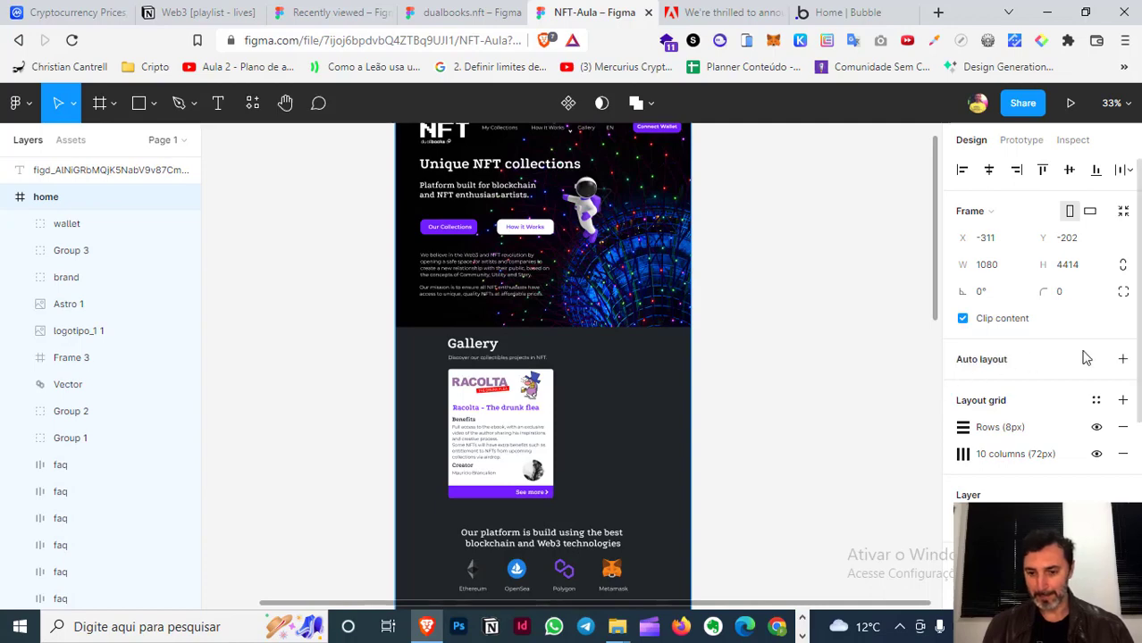
{"action": "scroll", "coordinate": [1083, 358], "scroll_direction": "down", "scroll_amount": 3}
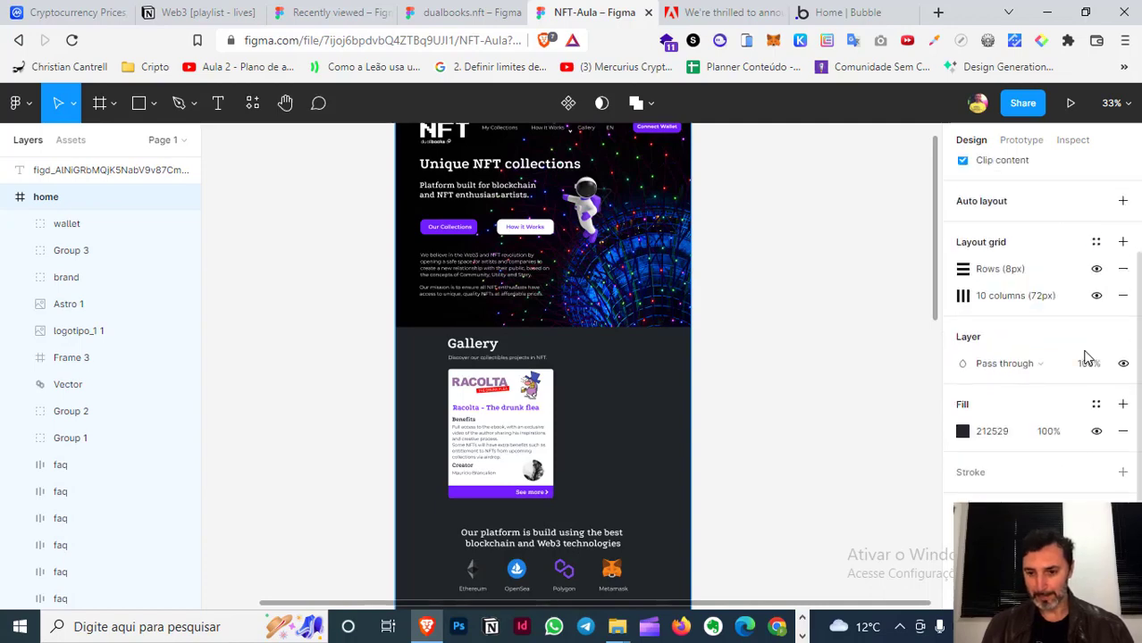
{"action": "left_click", "coordinate": [23, 105]}
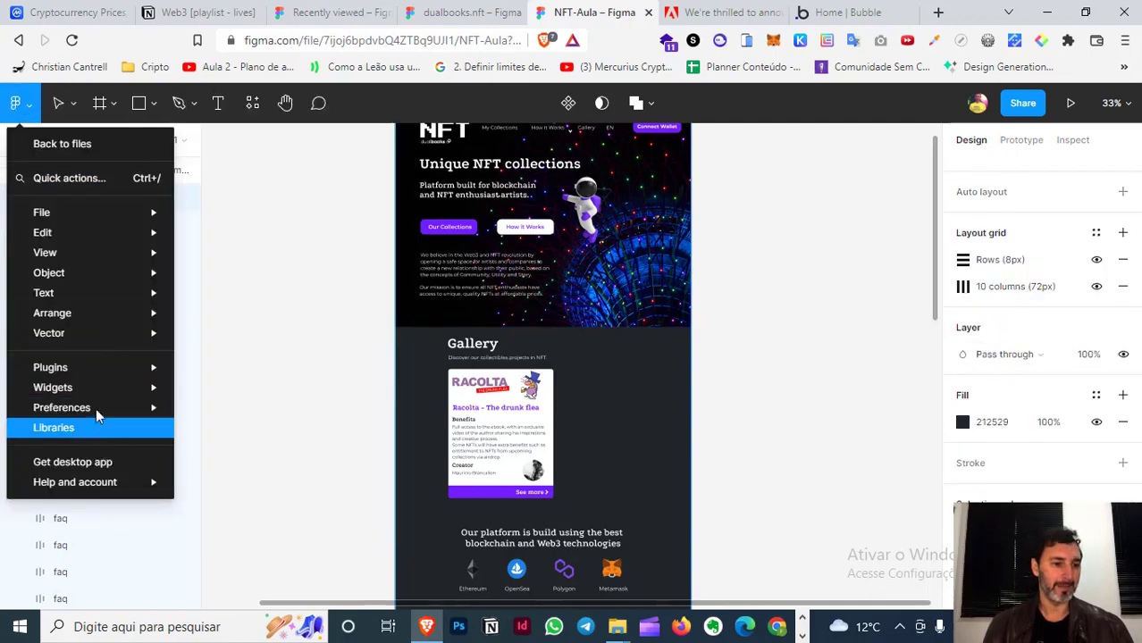
{"action": "mouse_move", "coordinate": [75, 483]}
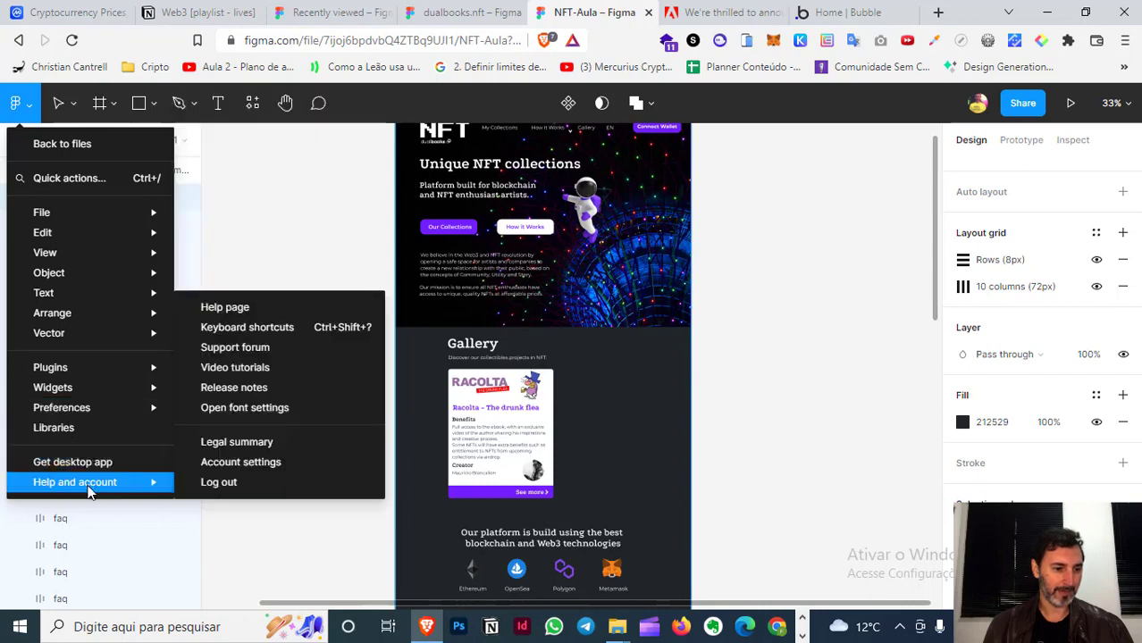
{"action": "left_click", "coordinate": [277, 463]}
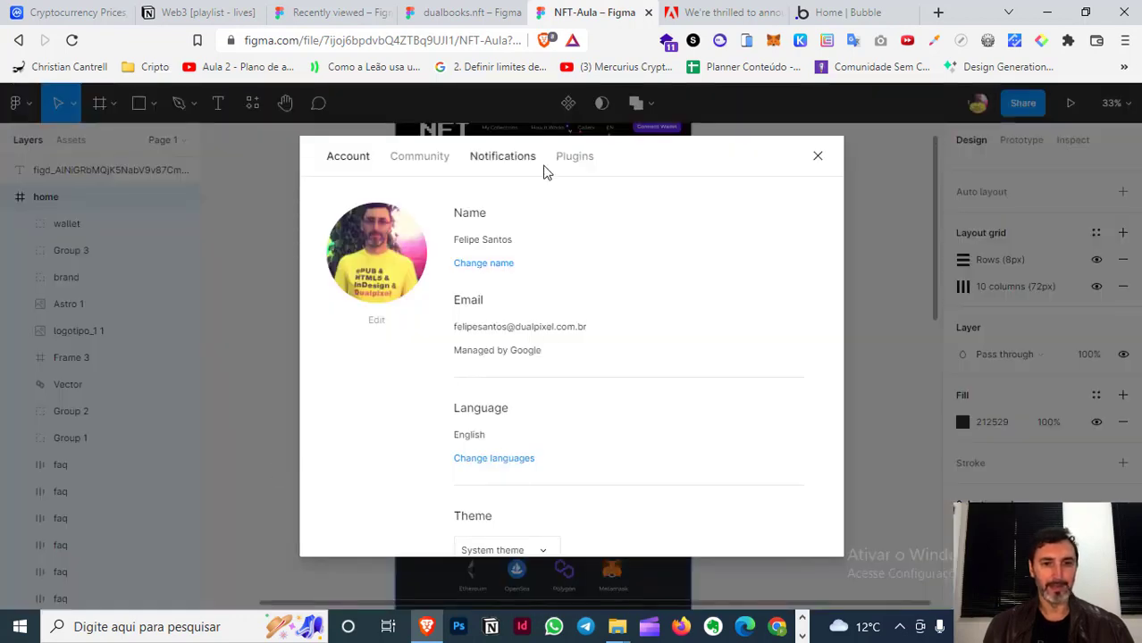
{"action": "left_click", "coordinate": [577, 159]}
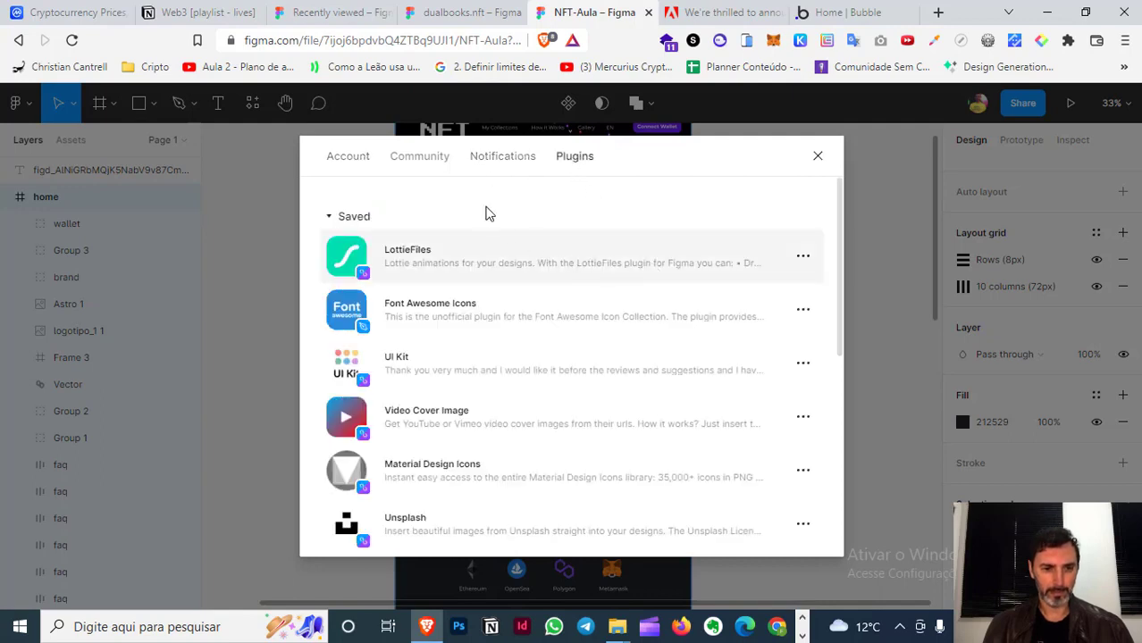
{"action": "left_click", "coordinate": [357, 160]}
{"action": "scroll", "coordinate": [688, 347], "scroll_direction": "down", "scroll_amount": 1}
{"action": "scroll", "coordinate": [688, 349], "scroll_direction": "down", "scroll_amount": 5}
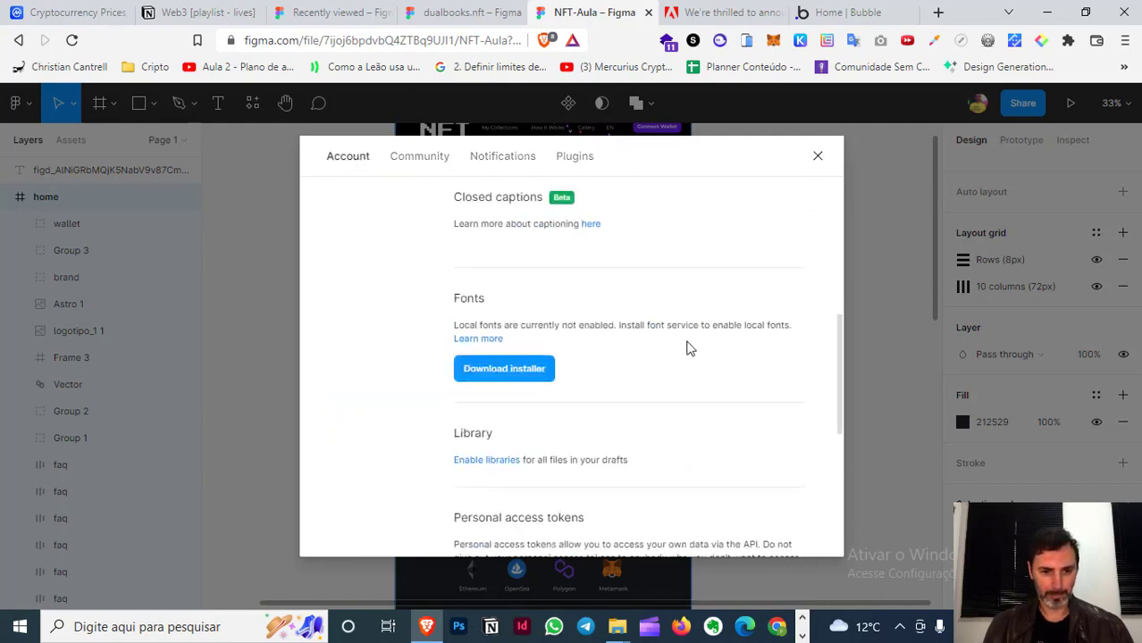
{"action": "scroll", "coordinate": [688, 348], "scroll_direction": "down", "scroll_amount": 4}
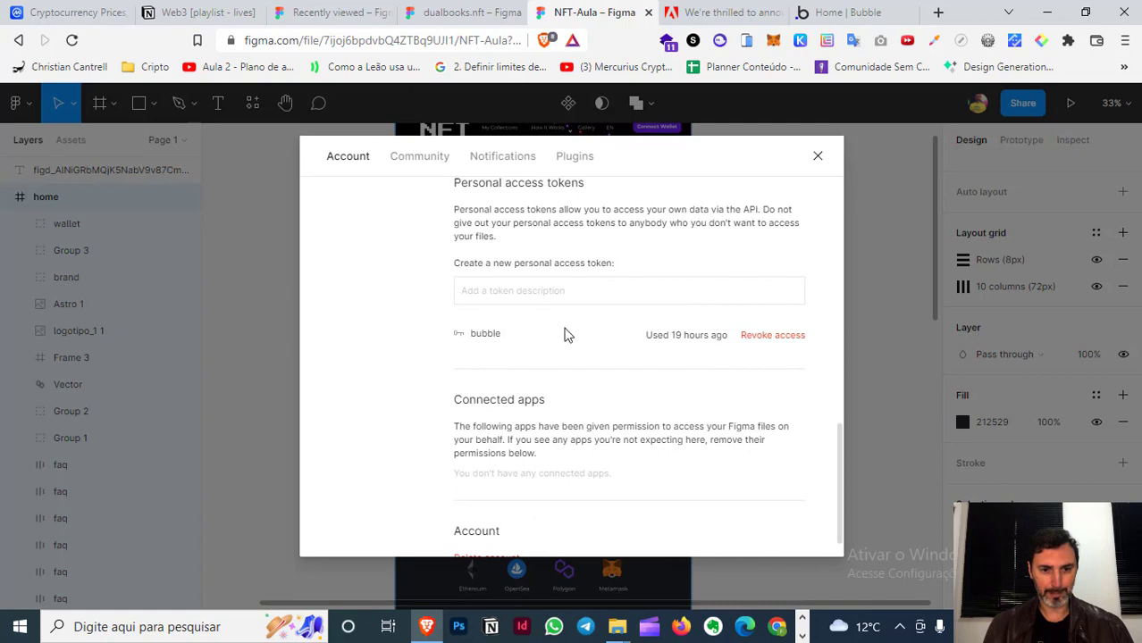
{"action": "scroll", "coordinate": [474, 302], "scroll_direction": "up", "scroll_amount": 1}
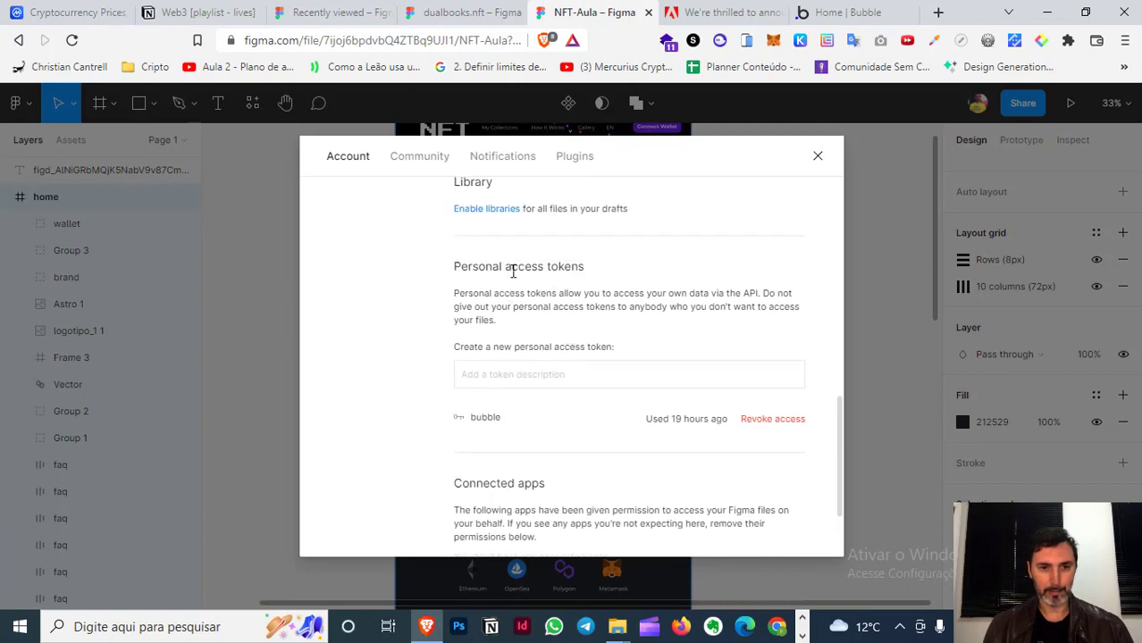
- Start creating a new Bubble app from My Apps and name it NFT Figma
{"action": "left_click", "coordinate": [844, 11]}
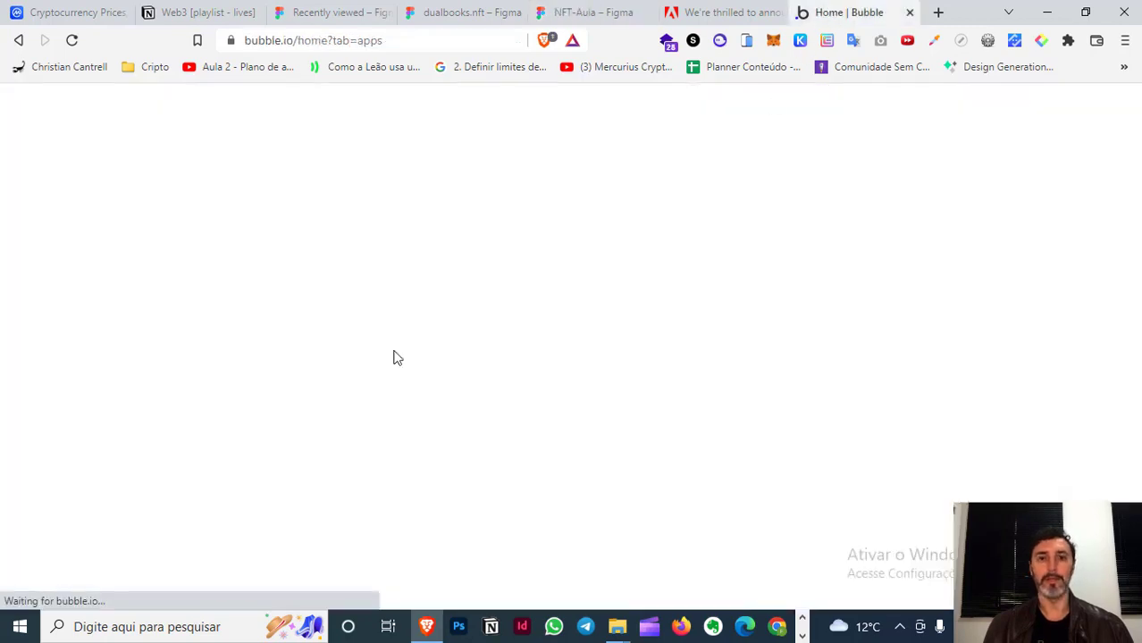
{"action": "scroll", "coordinate": [295, 385], "scroll_direction": "down", "scroll_amount": 2}
{"action": "scroll", "coordinate": [295, 384], "scroll_direction": "down", "scroll_amount": 2}
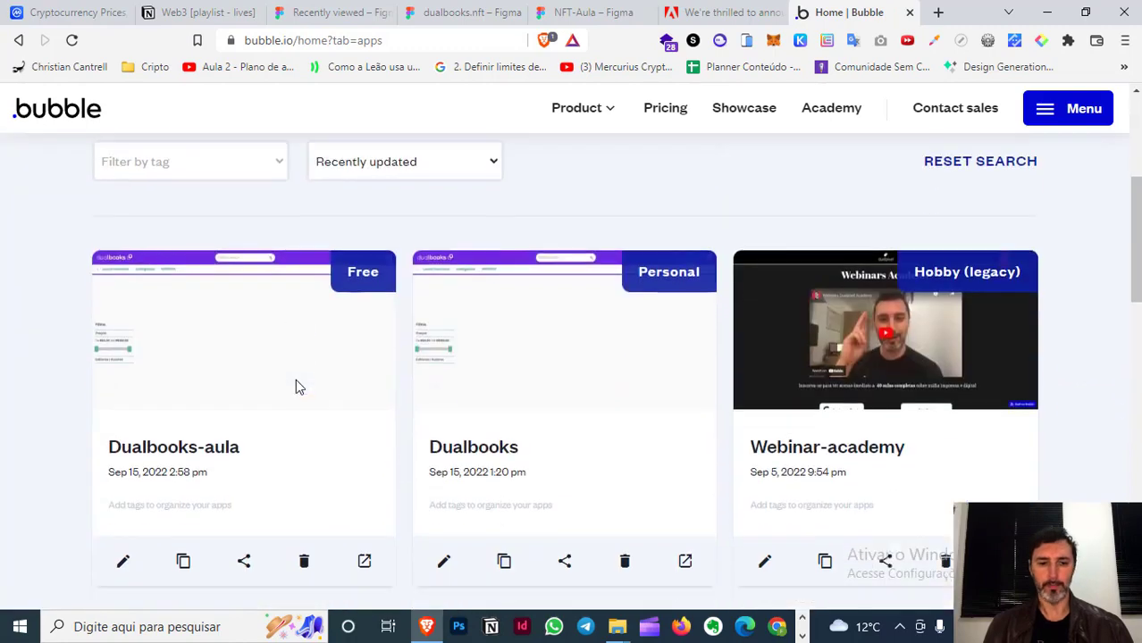
{"action": "scroll", "coordinate": [297, 387], "scroll_direction": "up", "scroll_amount": 4}
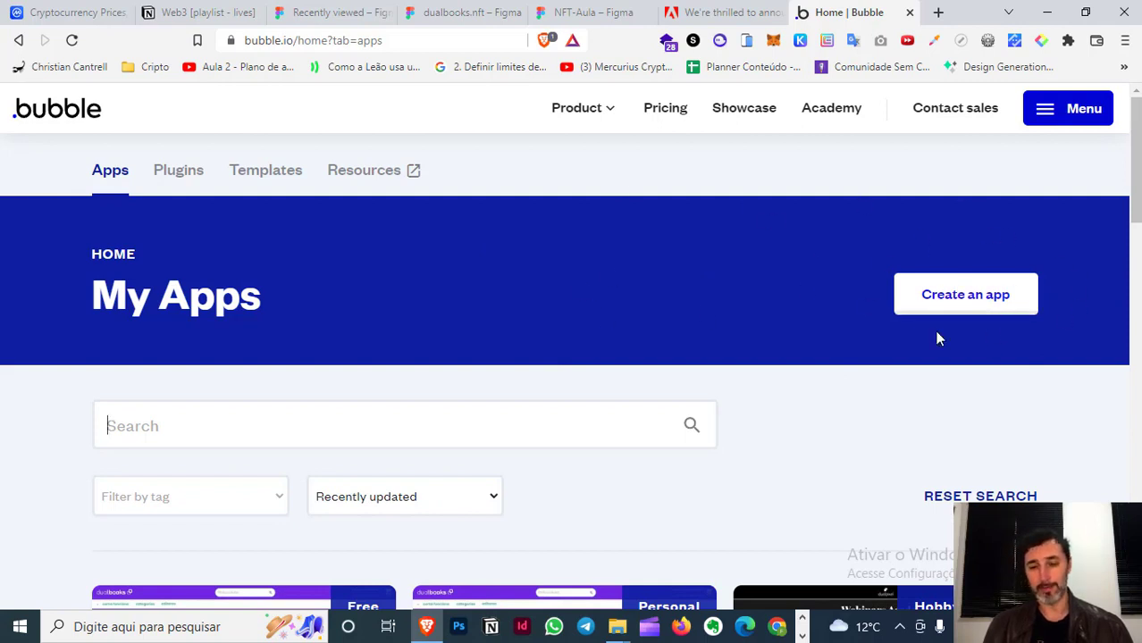
{"action": "left_click", "coordinate": [958, 297]}
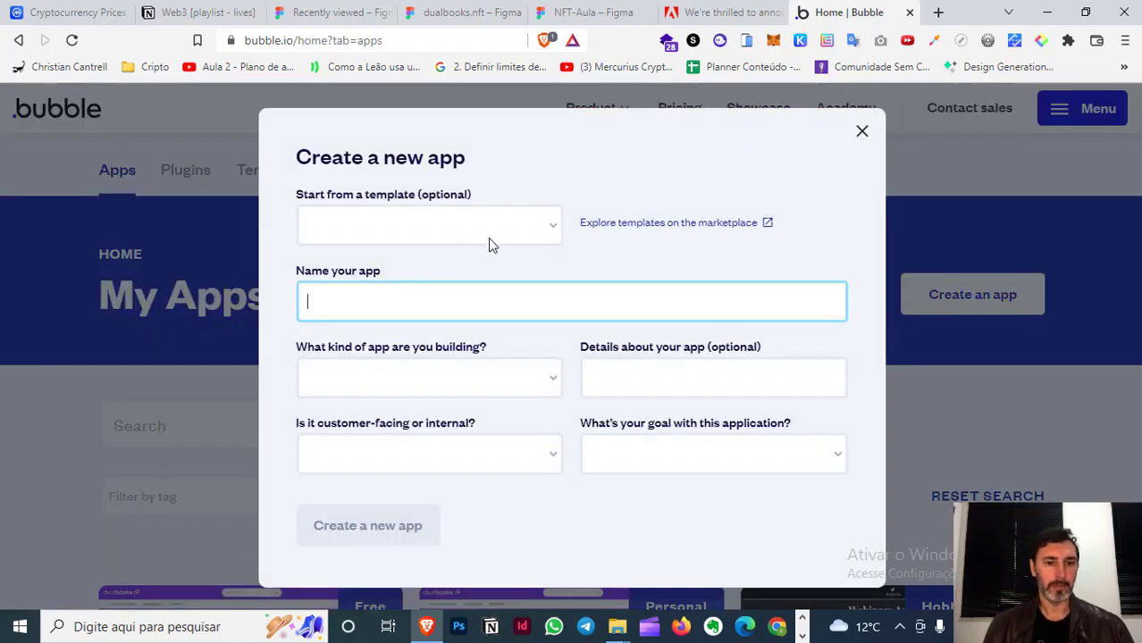
{"action": "left_click", "coordinate": [494, 228]}
{"action": "left_click", "coordinate": [335, 303]}
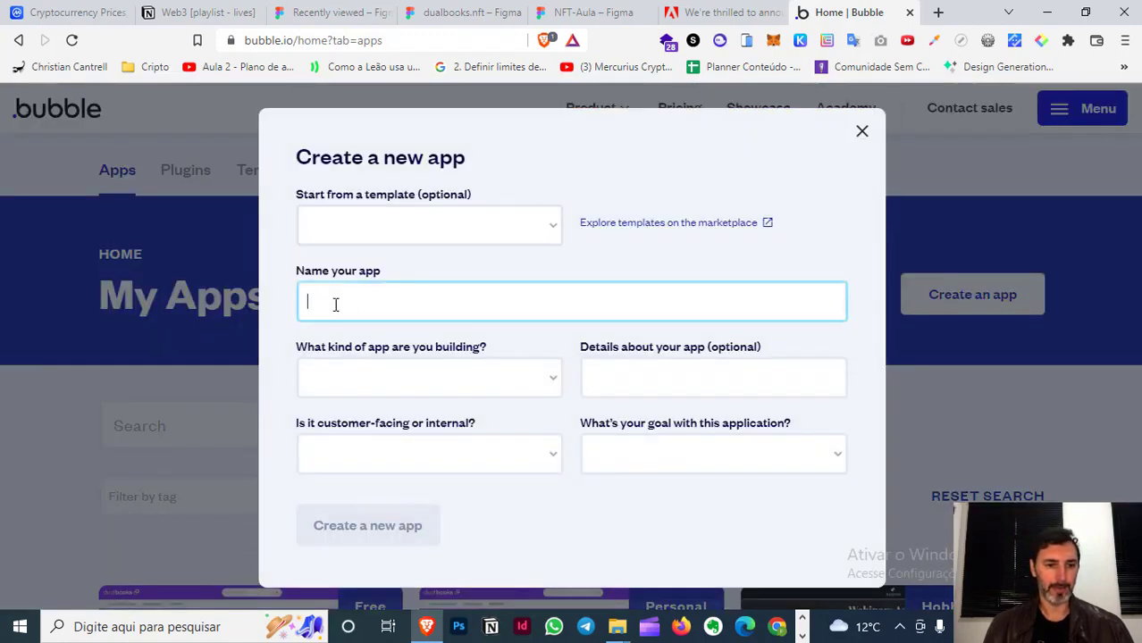
{"action": "type", "text": "NF"}
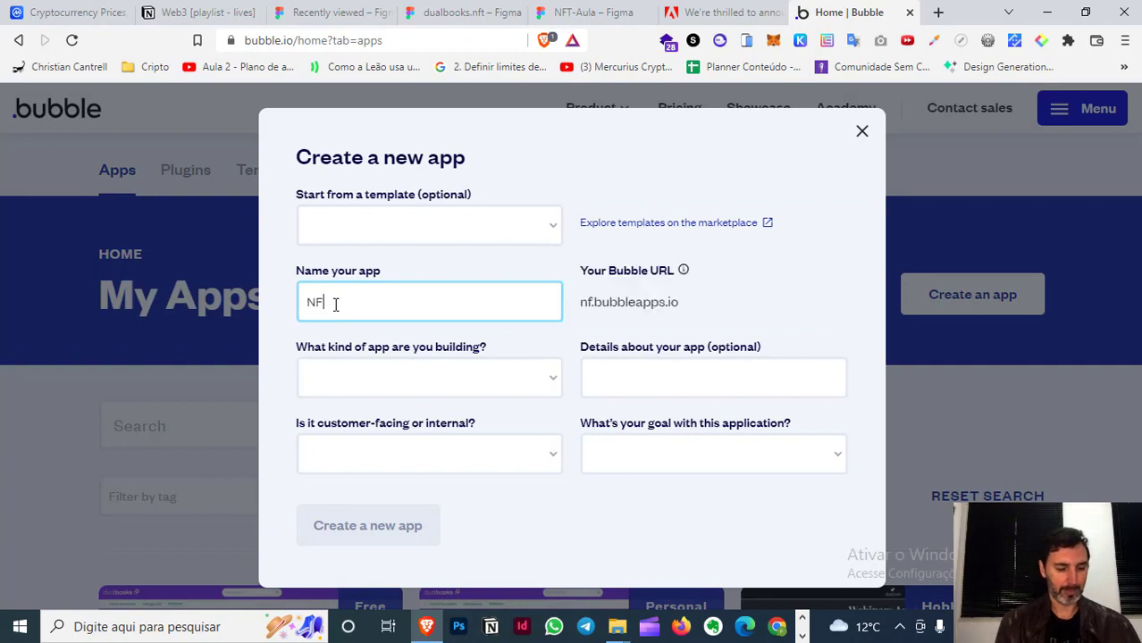
{"action": "type", "text": "T Fi"}
{"action": "type", "text": "gm"}
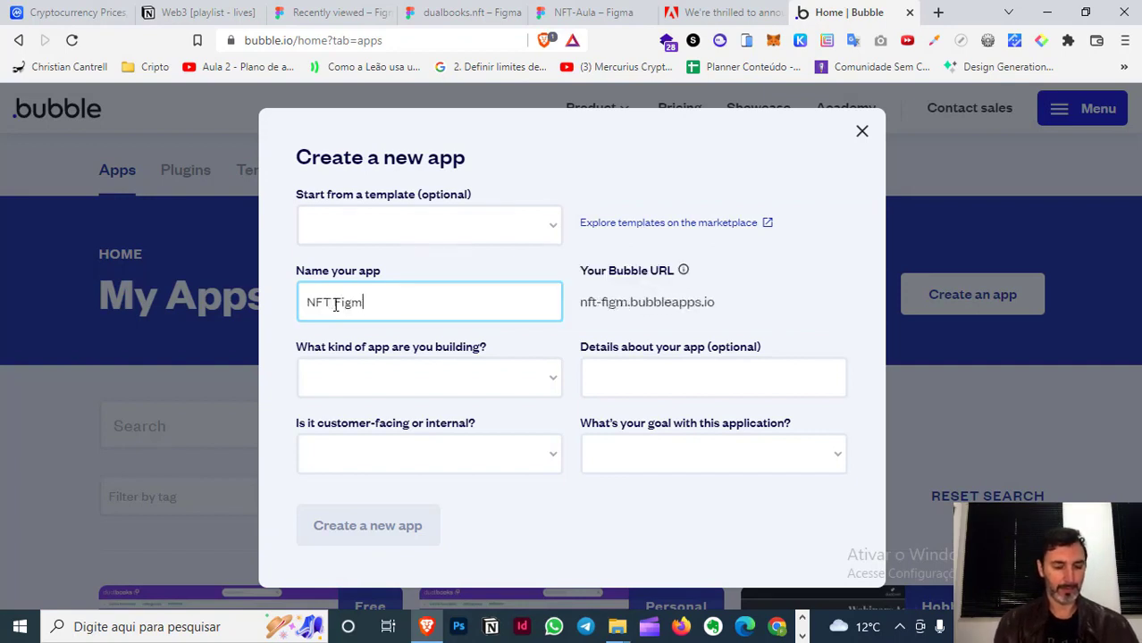
{"action": "type", "text": "a"}
- Make it an internal Landing Page app for building a tool for myself, and create it
{"action": "left_click", "coordinate": [375, 385]}
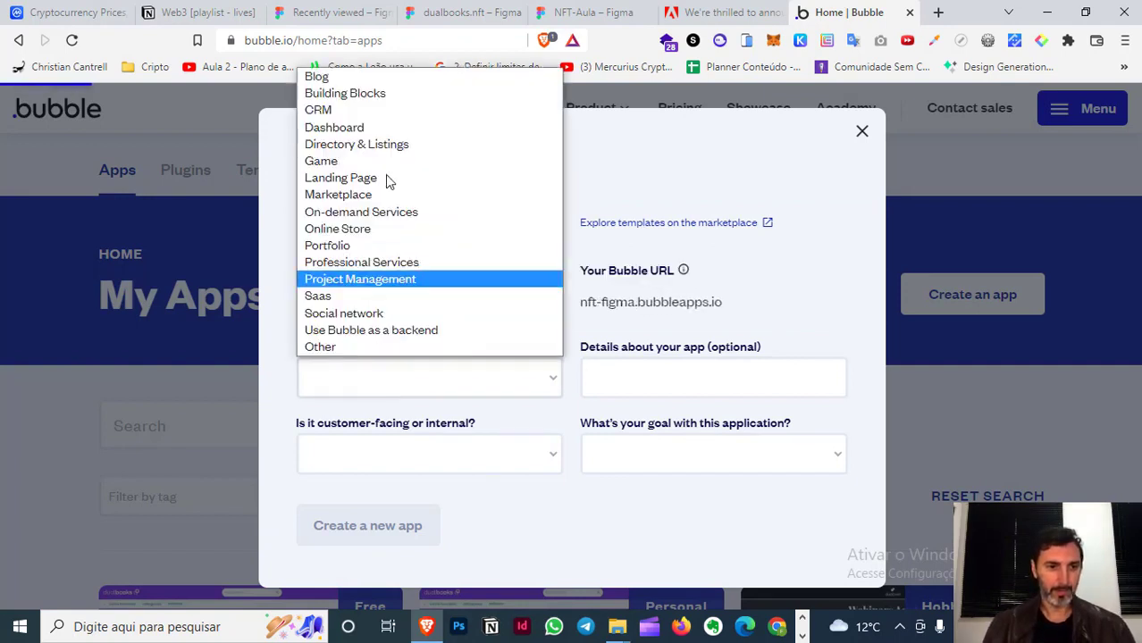
{"action": "left_click", "coordinate": [384, 196]}
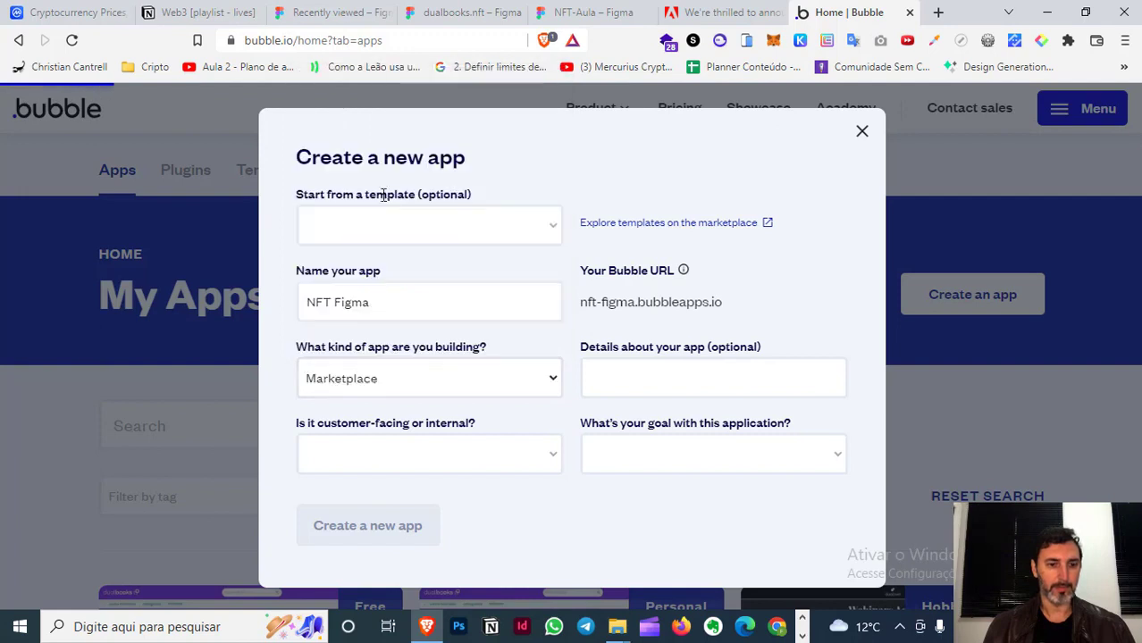
{"action": "left_click", "coordinate": [396, 390]}
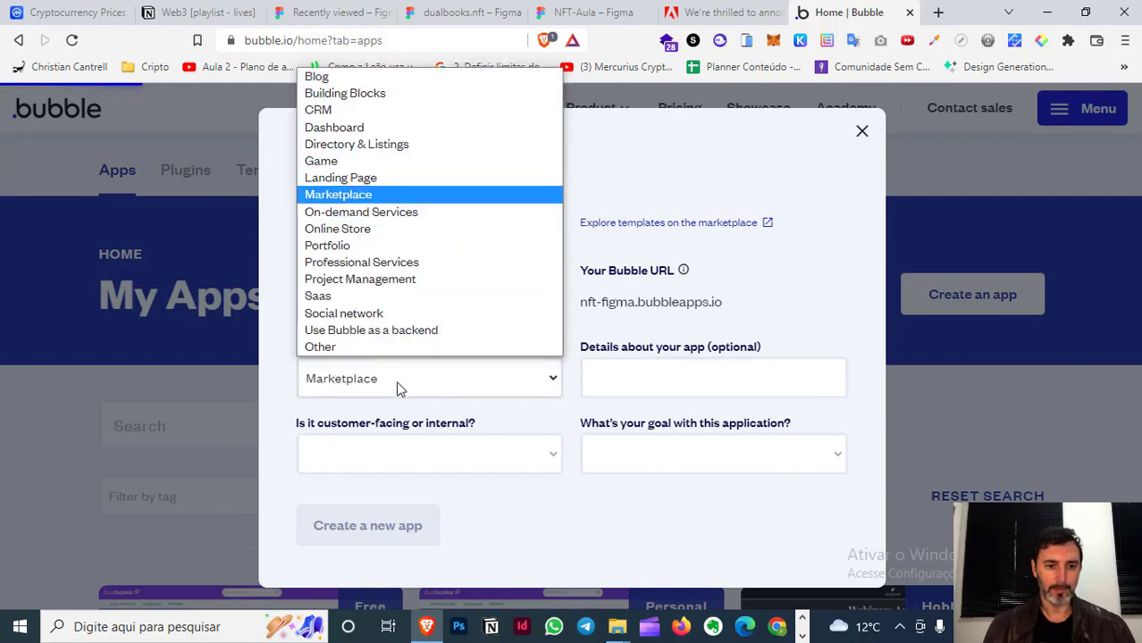
{"action": "left_click", "coordinate": [402, 176]}
{"action": "left_click", "coordinate": [332, 455]}
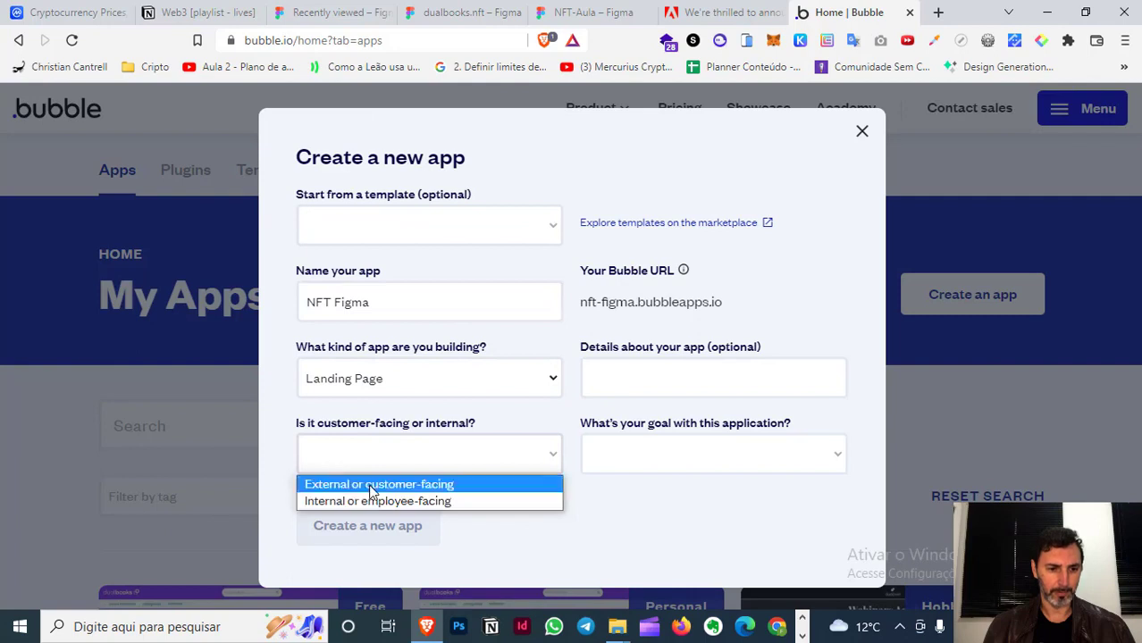
{"action": "left_click", "coordinate": [379, 502]}
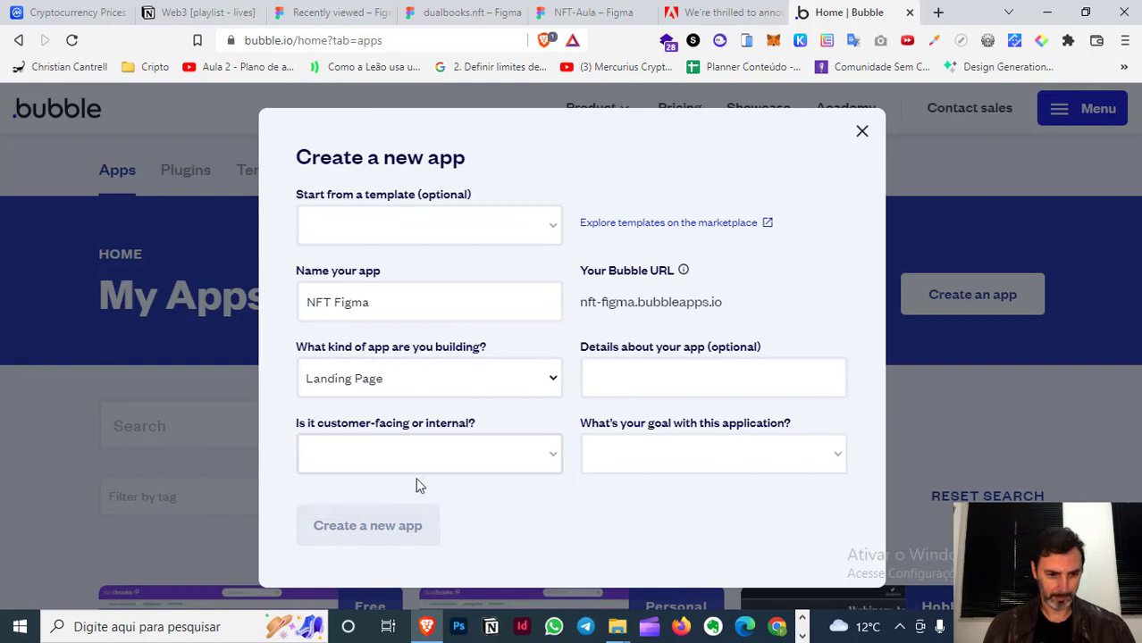
{"action": "left_click", "coordinate": [663, 449]}
{"action": "left_click", "coordinate": [650, 306]}
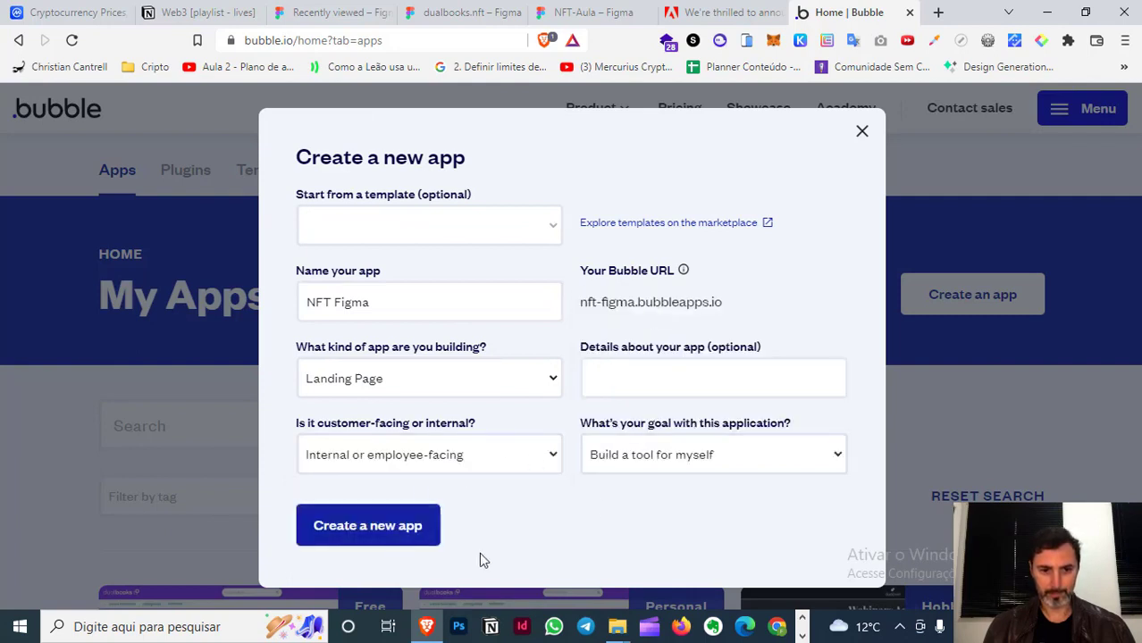
{"action": "left_click", "coordinate": [363, 533]}
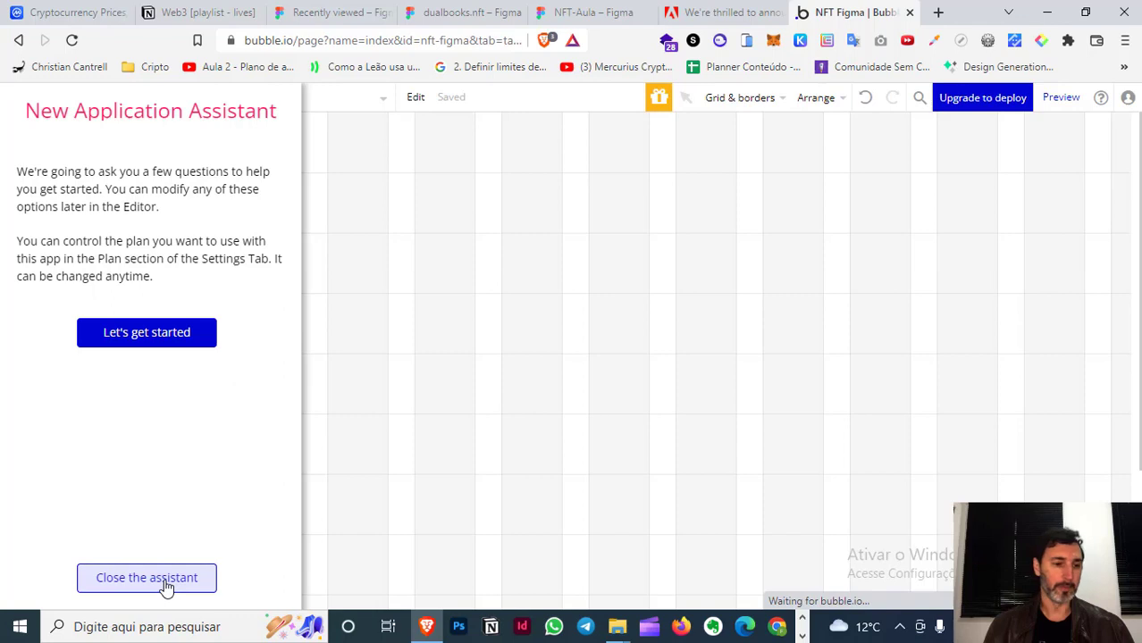
- Dismiss the assistant and collapse Visual elements, Containers, Input forms, Reusable elements and Element templates
{"action": "left_click", "coordinate": [164, 582]}
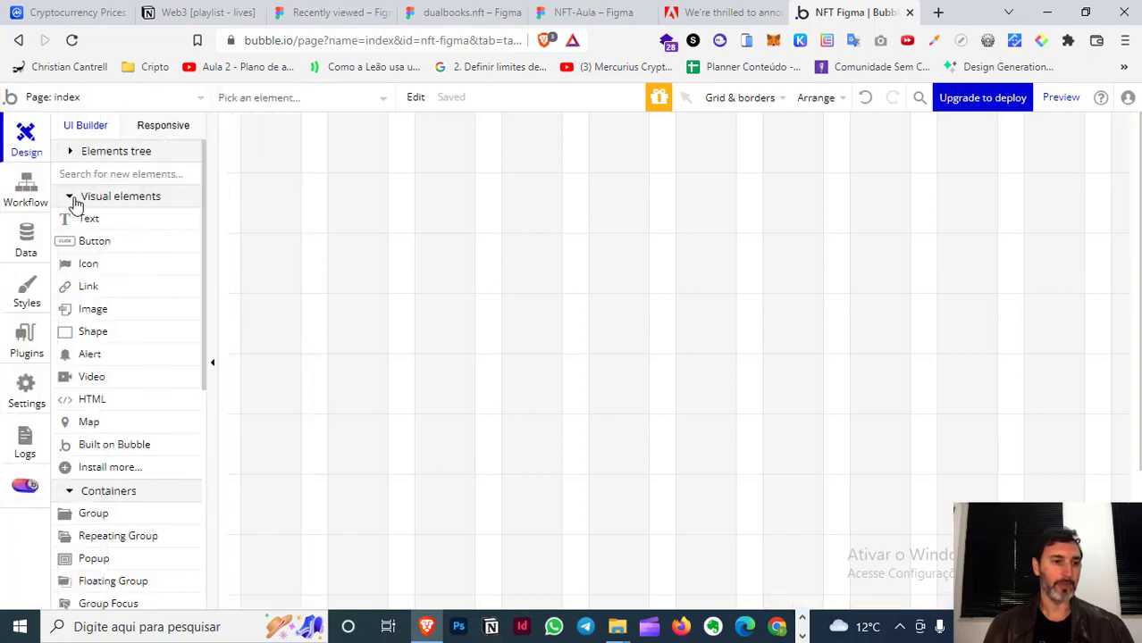
{"action": "left_click", "coordinate": [75, 197]}
{"action": "left_click", "coordinate": [71, 220]}
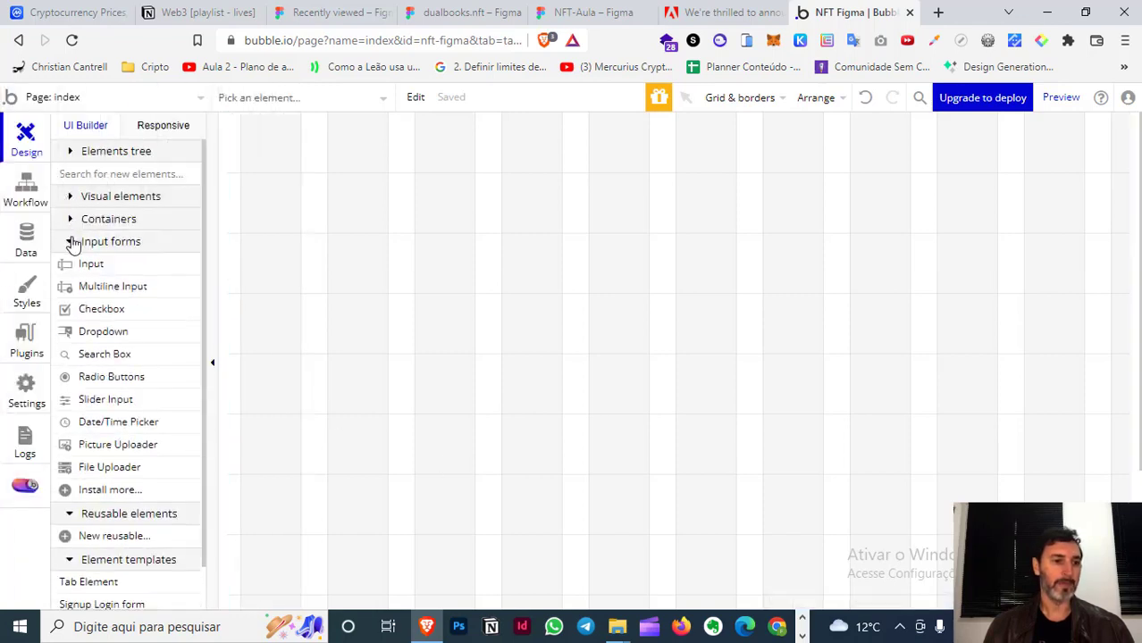
{"action": "left_click", "coordinate": [72, 242]}
{"action": "left_click", "coordinate": [70, 265]}
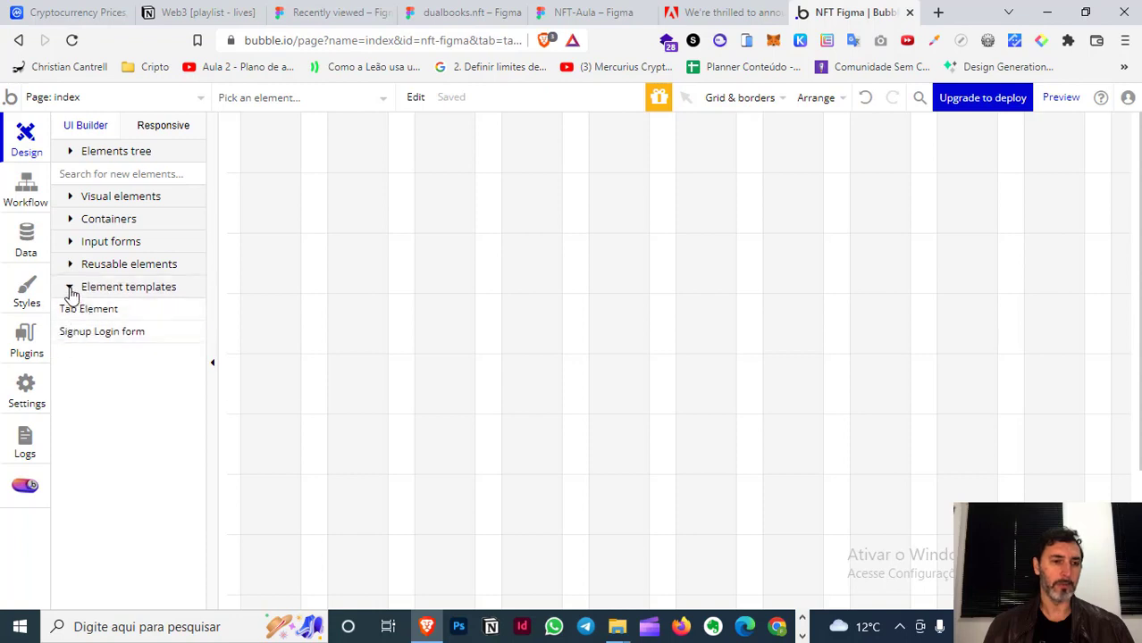
{"action": "left_click", "coordinate": [71, 289]}
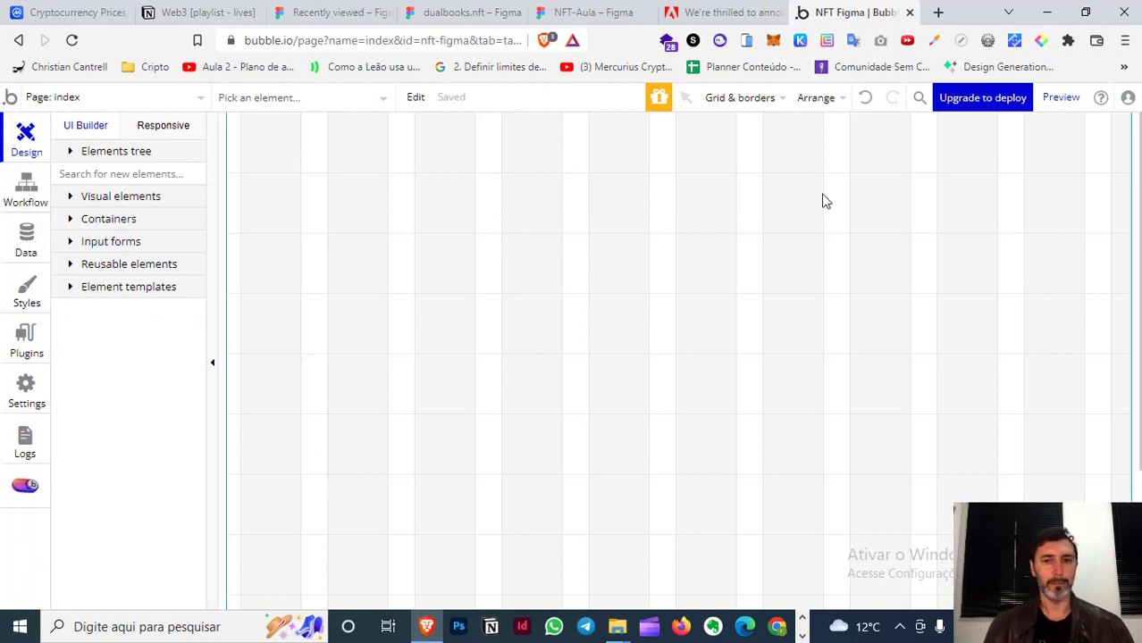
- Set the index page's container layout to Column in its Layout properties
{"action": "double_click", "coordinate": [498, 220]}
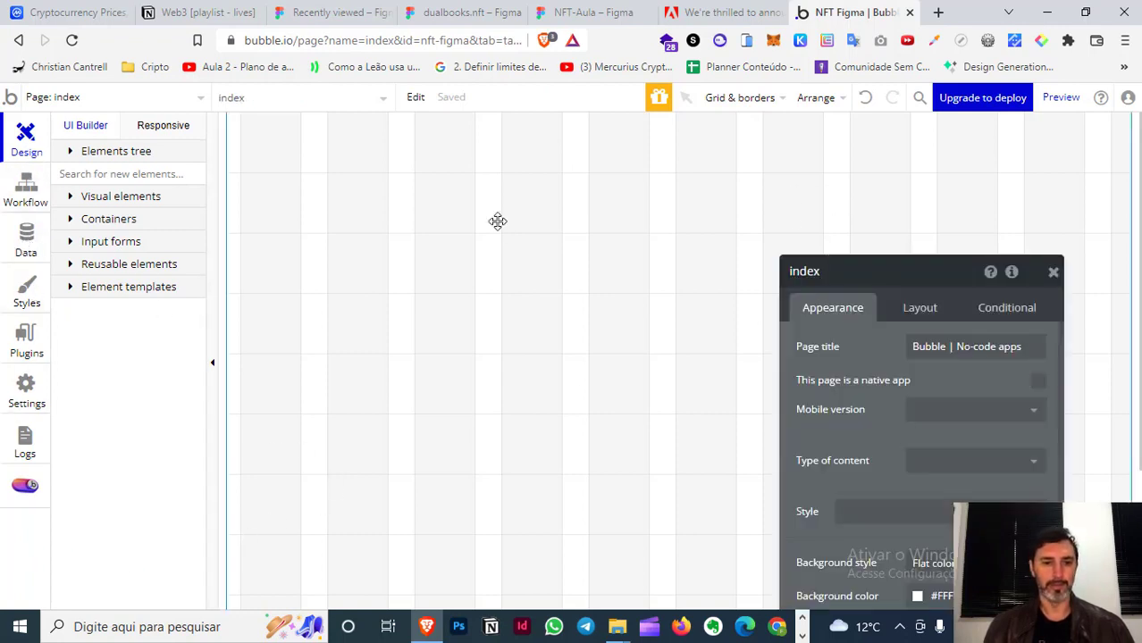
{"action": "left_click_drag", "start_coordinate": [893, 272], "coordinate": [891, 145]}
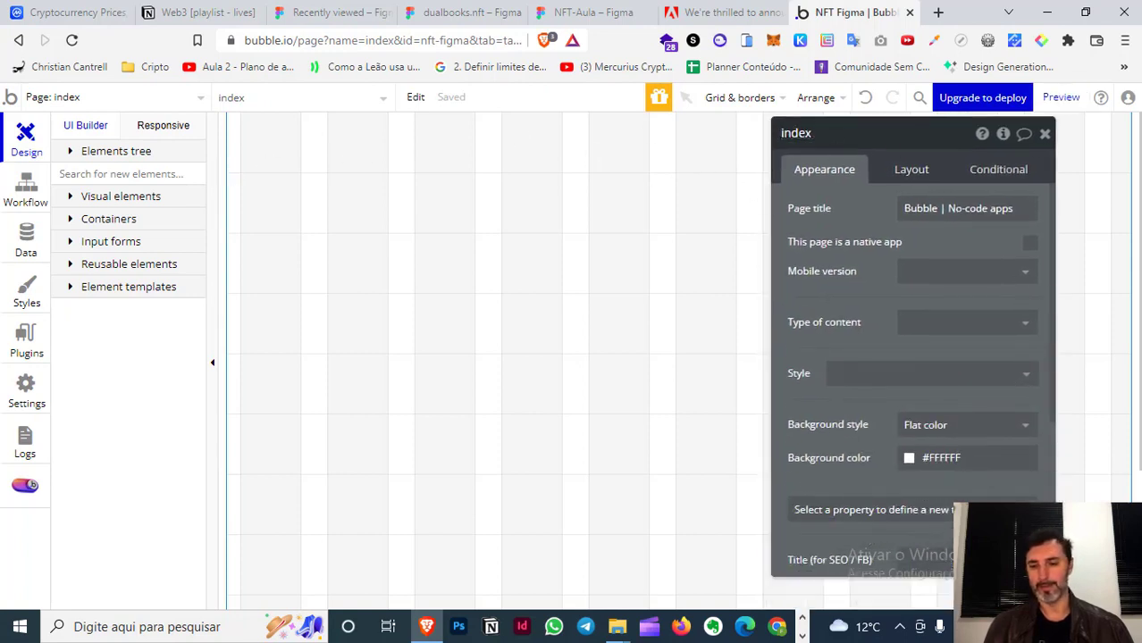
{"action": "scroll", "coordinate": [907, 299], "scroll_direction": "down", "scroll_amount": 3}
{"action": "scroll", "coordinate": [910, 295], "scroll_direction": "up", "scroll_amount": 3}
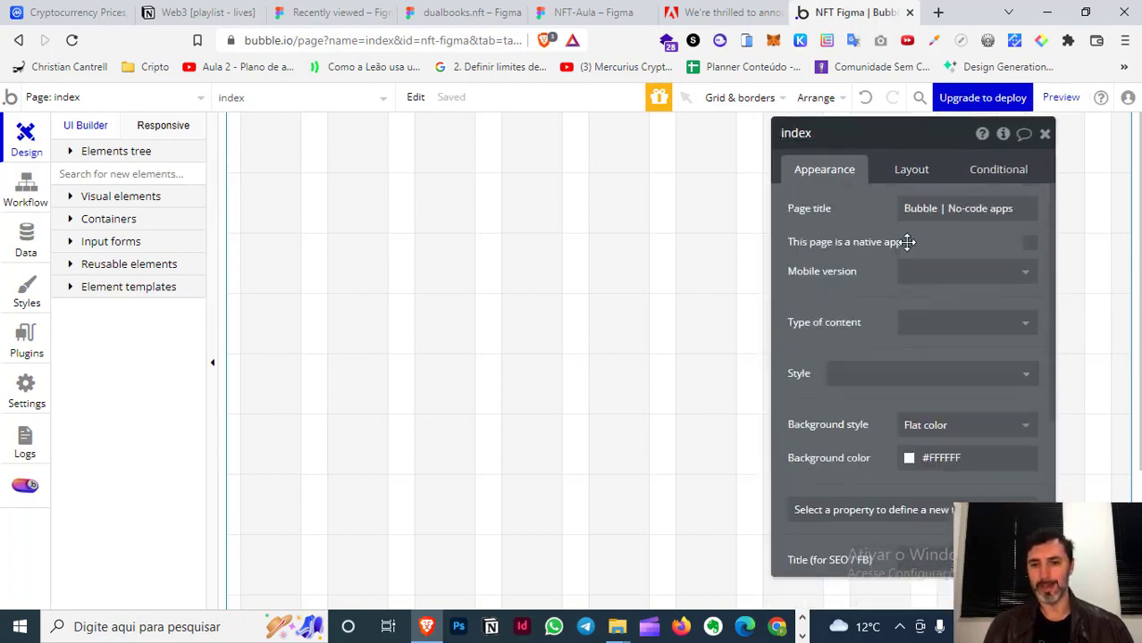
{"action": "left_click", "coordinate": [907, 175]}
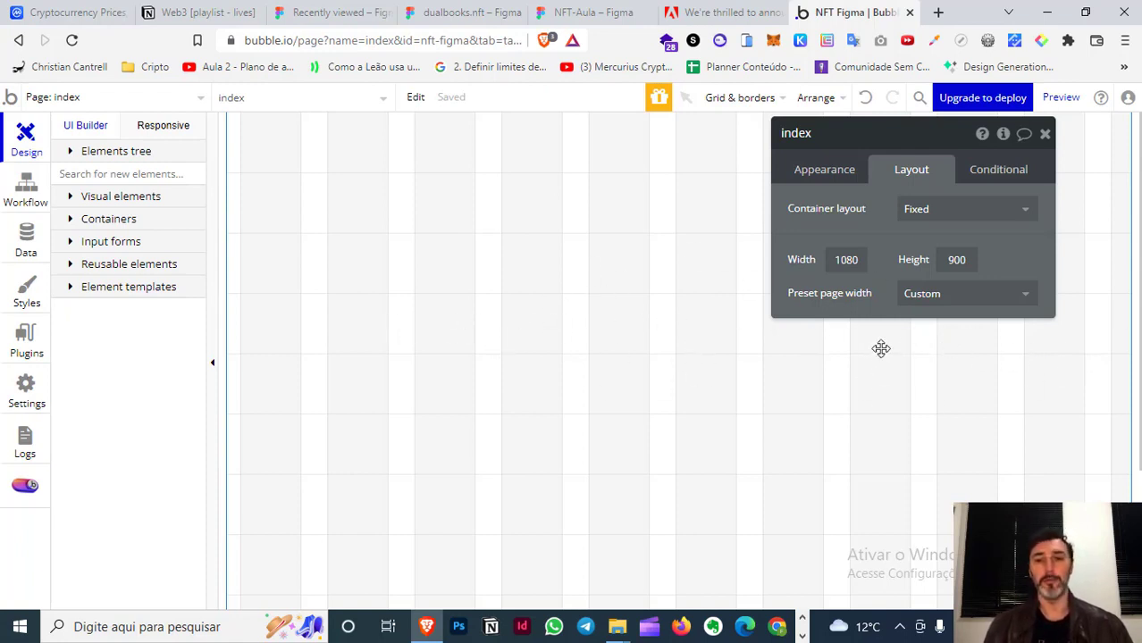
{"action": "left_click", "coordinate": [975, 217]}
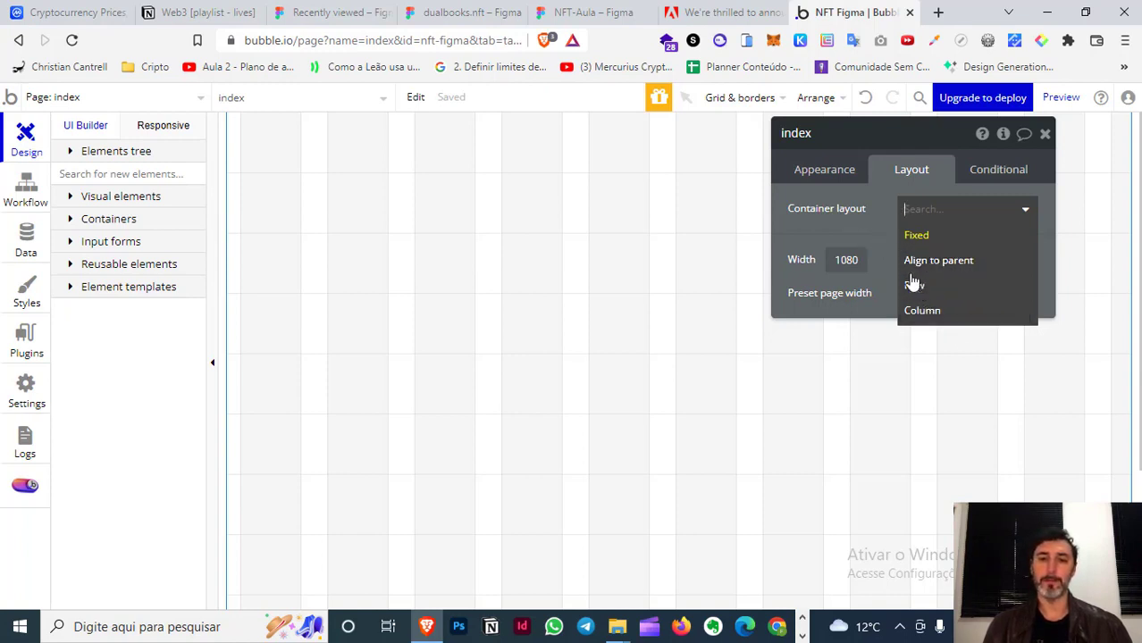
{"action": "left_click", "coordinate": [922, 308]}
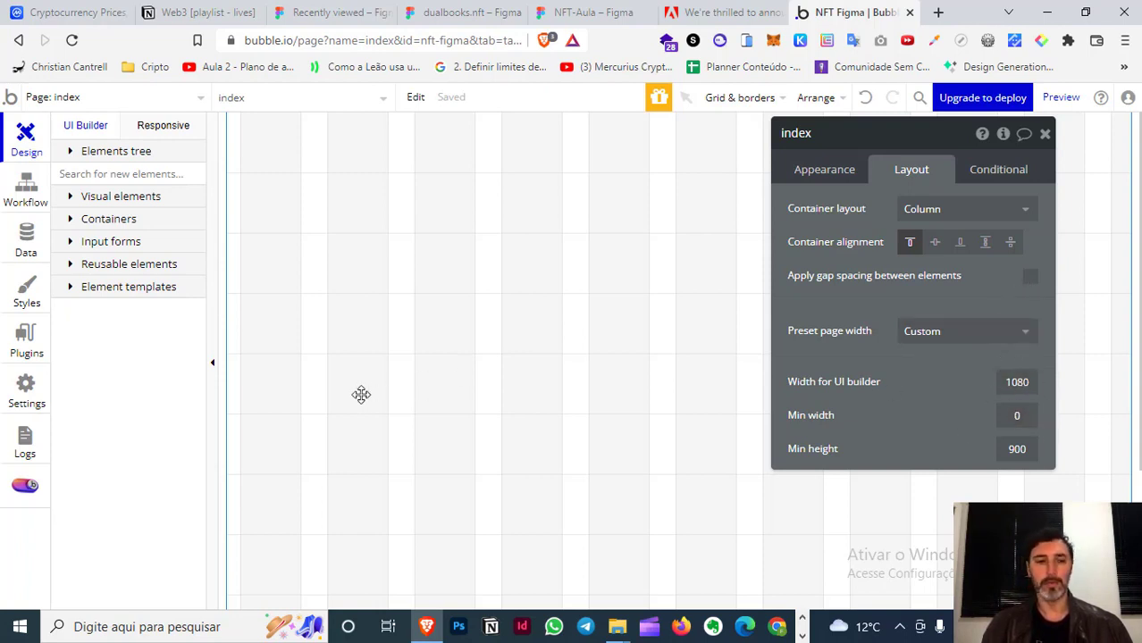
{"action": "left_click", "coordinate": [588, 10]}
{"action": "left_click", "coordinate": [818, 155]}
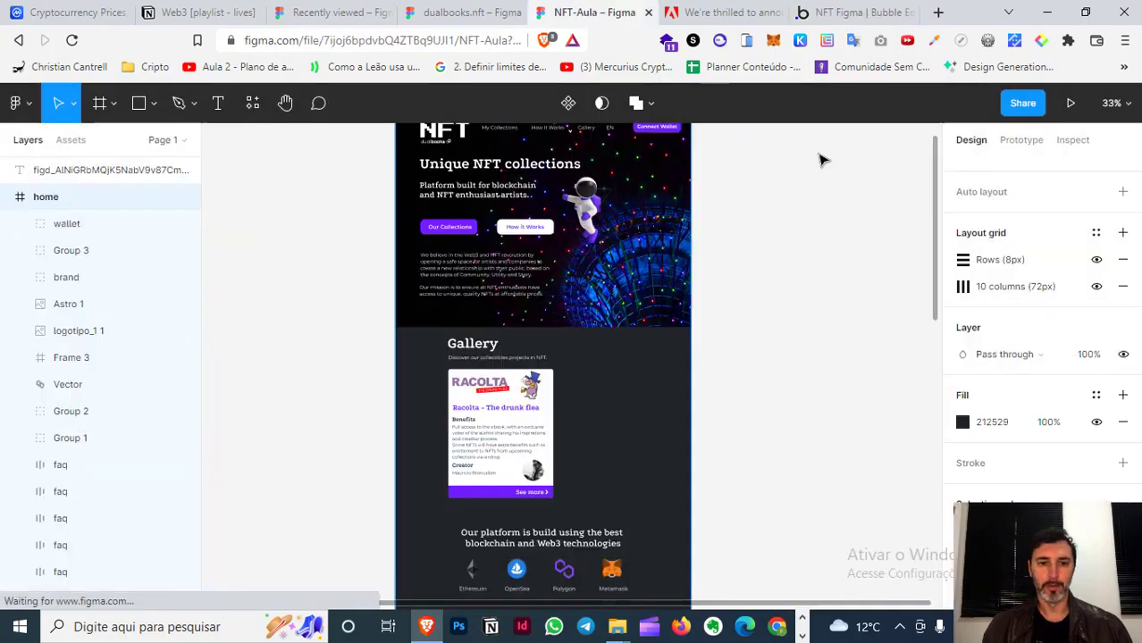
{"action": "left_click", "coordinate": [99, 106]}
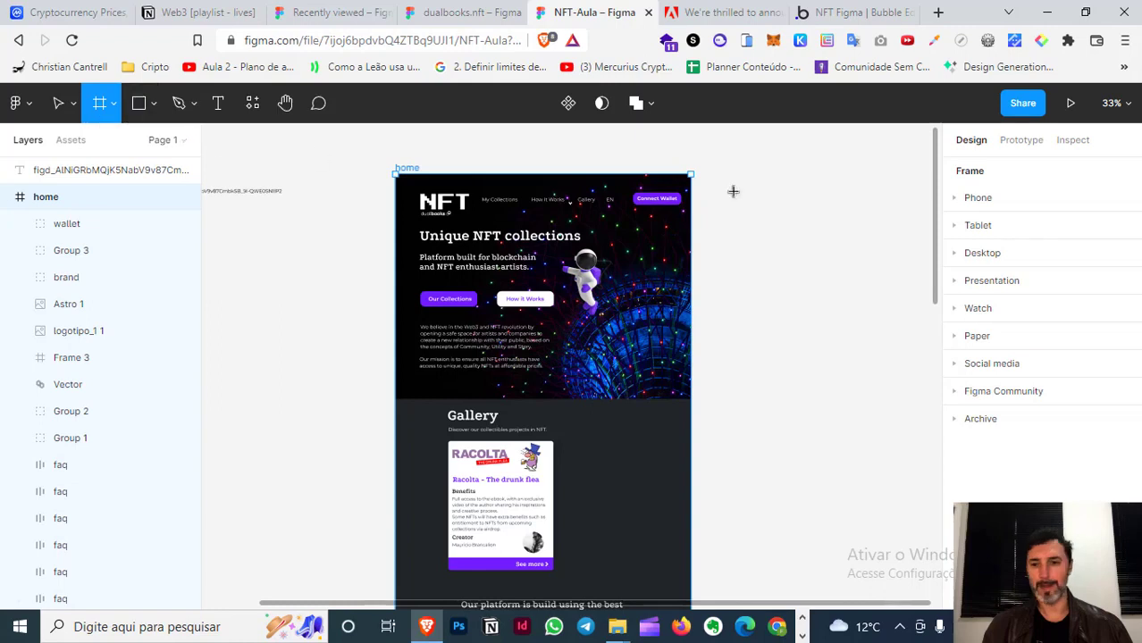
{"action": "left_click", "coordinate": [57, 104]}
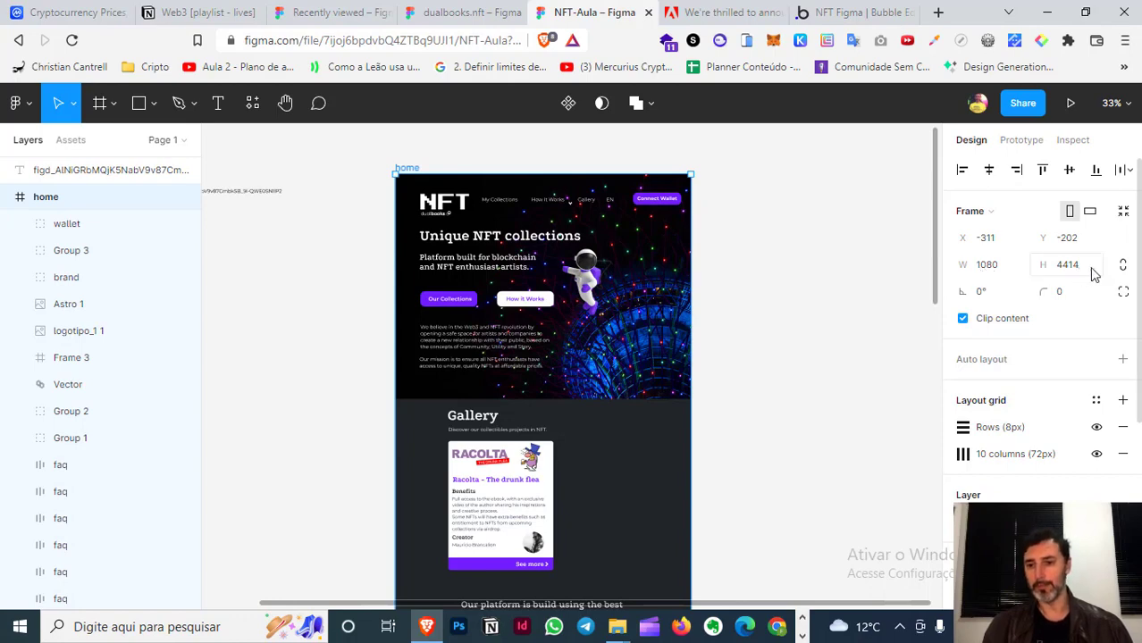
{"action": "scroll", "coordinate": [753, 297], "scroll_direction": "down", "scroll_amount": 4}
{"action": "scroll", "coordinate": [769, 290], "scroll_direction": "up", "scroll_amount": 5}
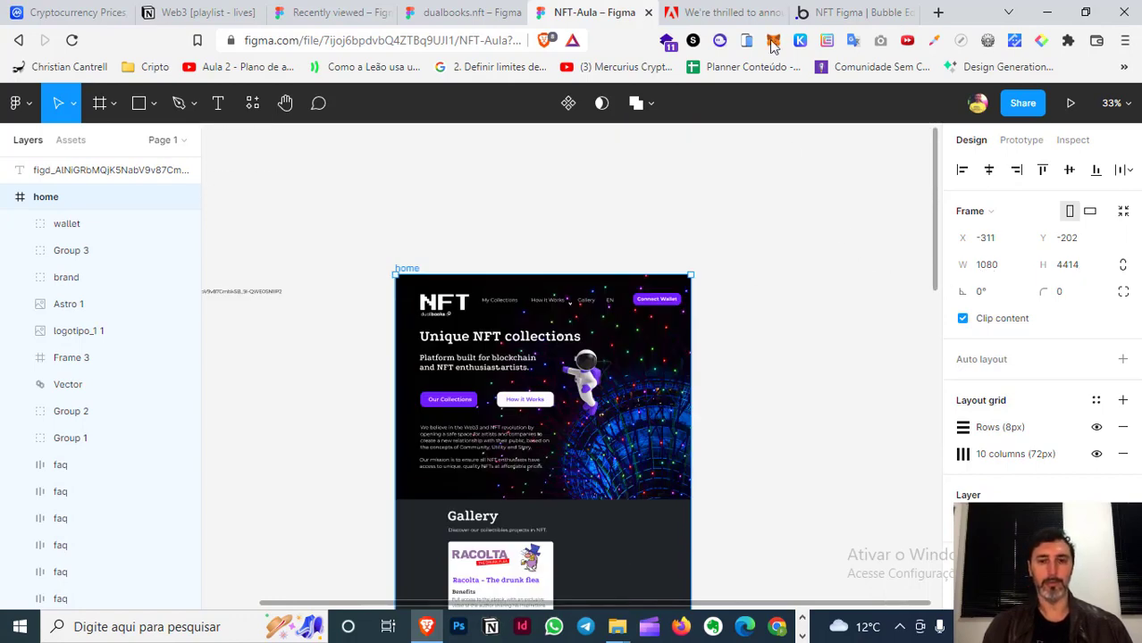
{"action": "left_click", "coordinate": [853, 11]}
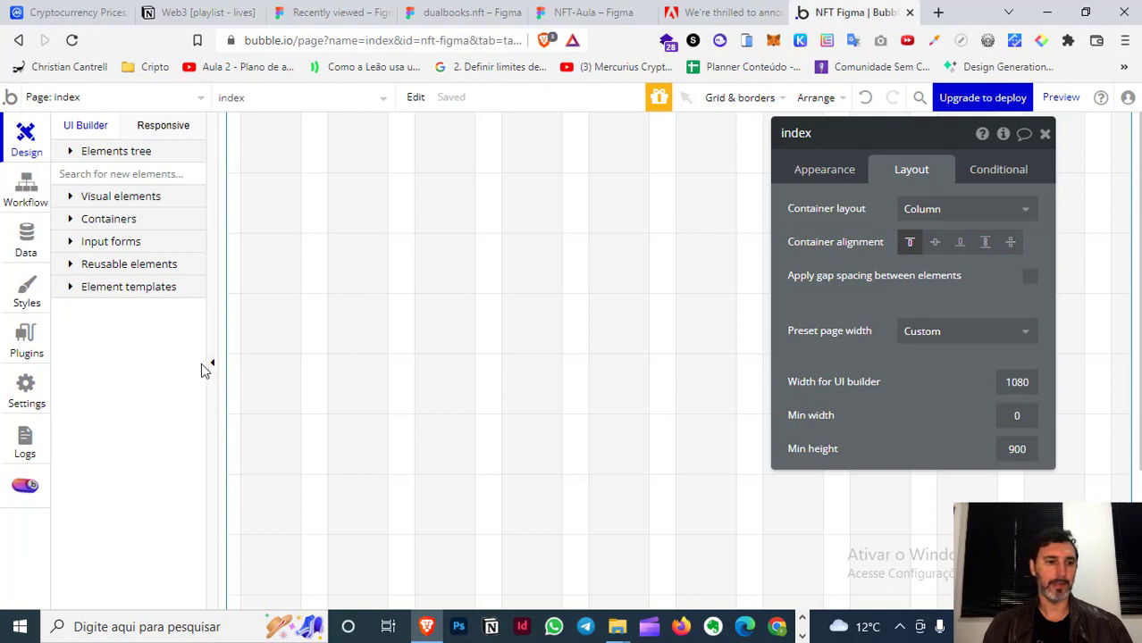
- Collapse and restore the UI Builder panel, expand Visual elements, then switch to the index page's empty workflow editor
{"action": "left_click", "coordinate": [211, 366]}
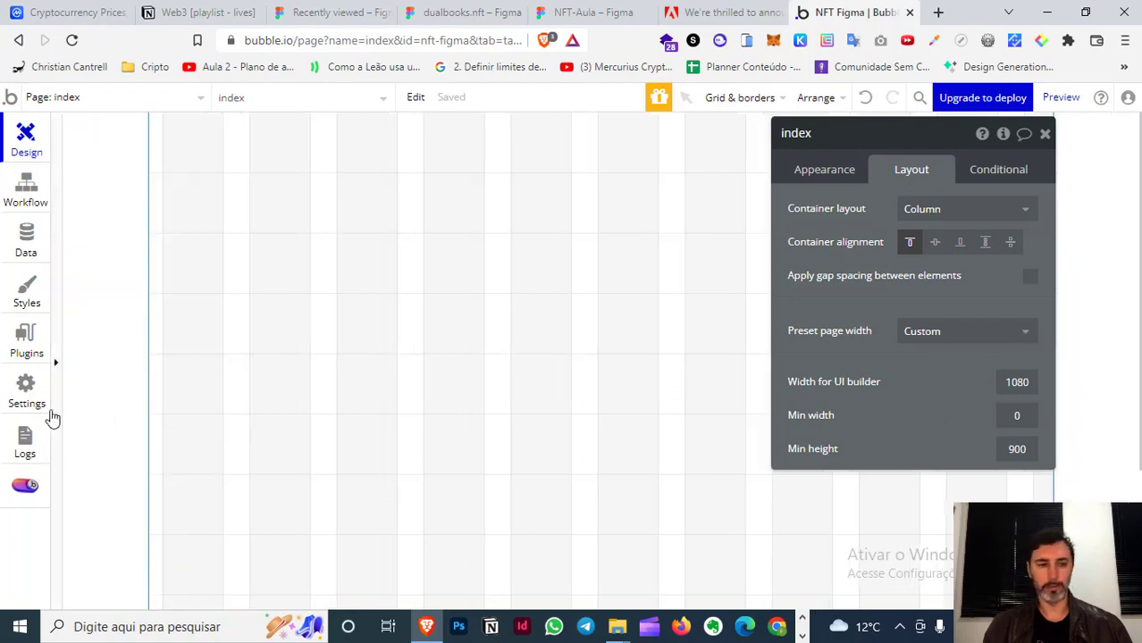
{"action": "left_click", "coordinate": [55, 363]}
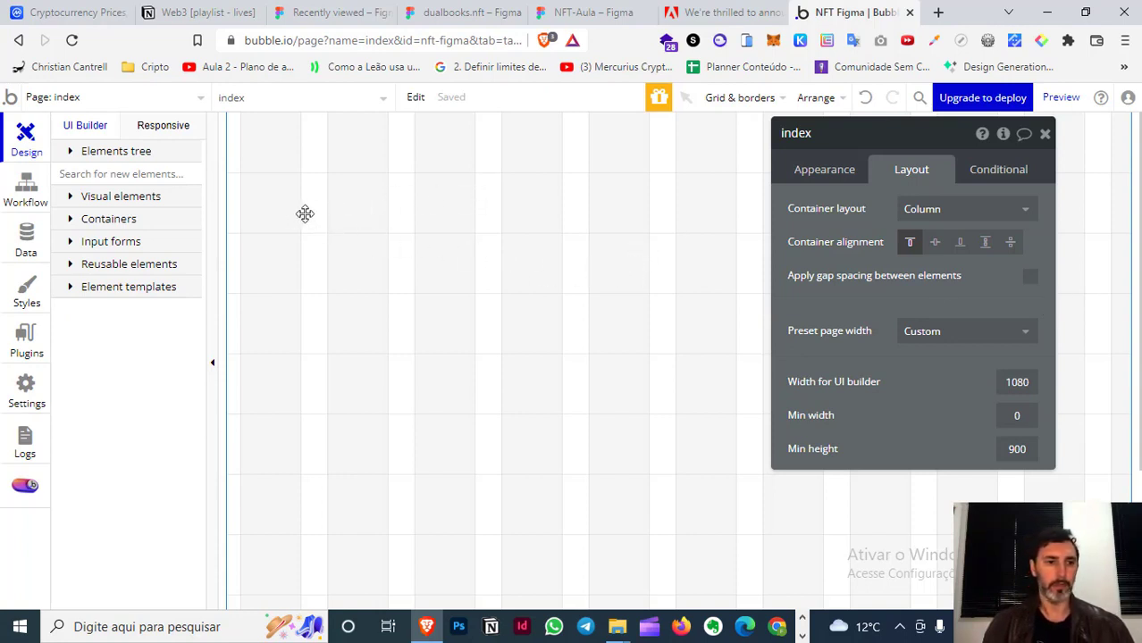
{"action": "scroll", "coordinate": [268, 241], "scroll_direction": "down", "scroll_amount": 1}
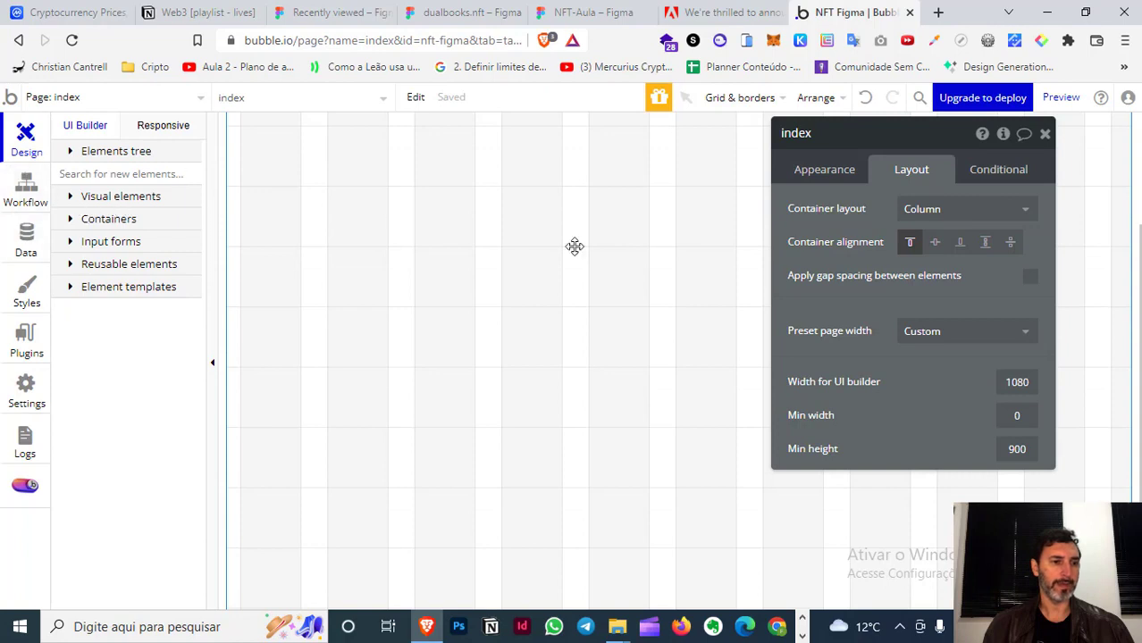
{"action": "left_click", "coordinate": [75, 198]}
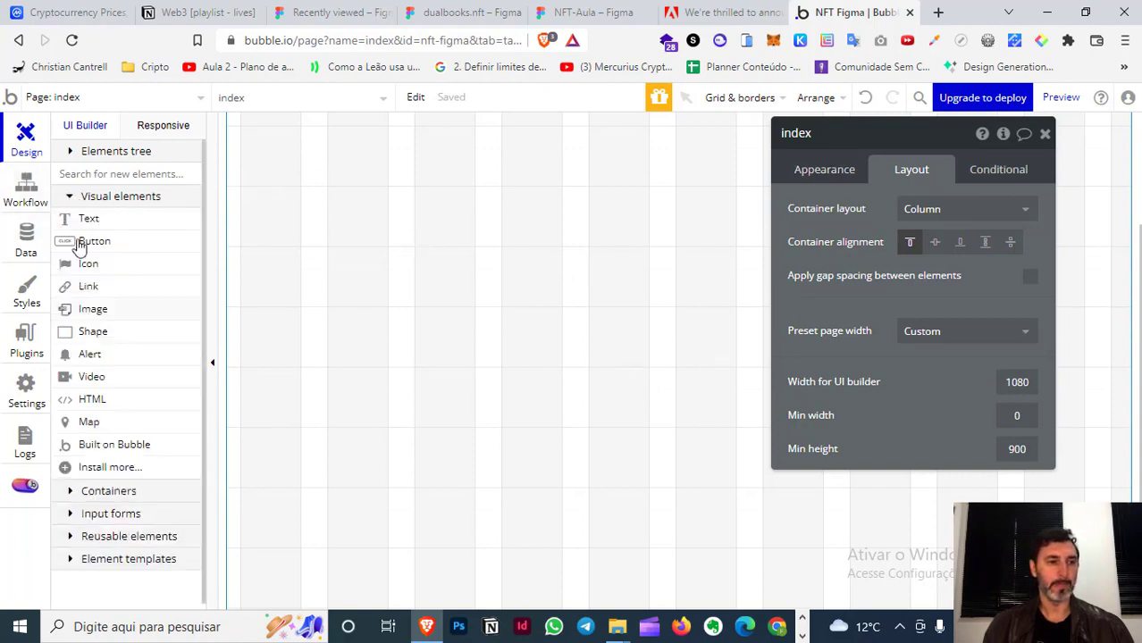
{"action": "left_click", "coordinate": [17, 197]}
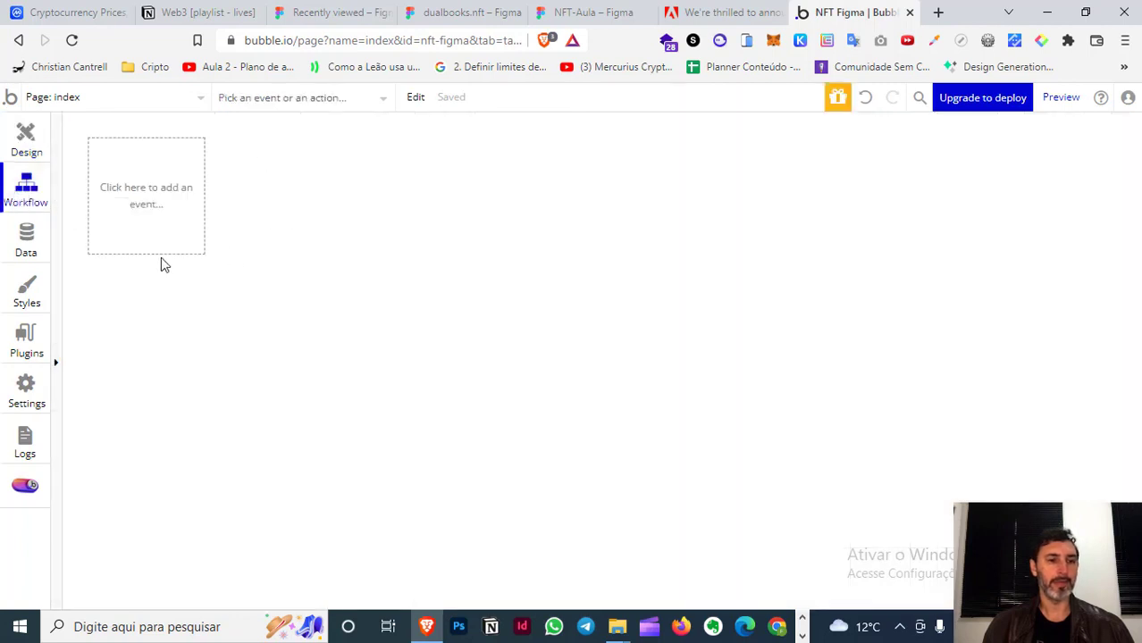
- Check the available event types, then open the Data tab showing the User data type
{"action": "left_click", "coordinate": [123, 232]}
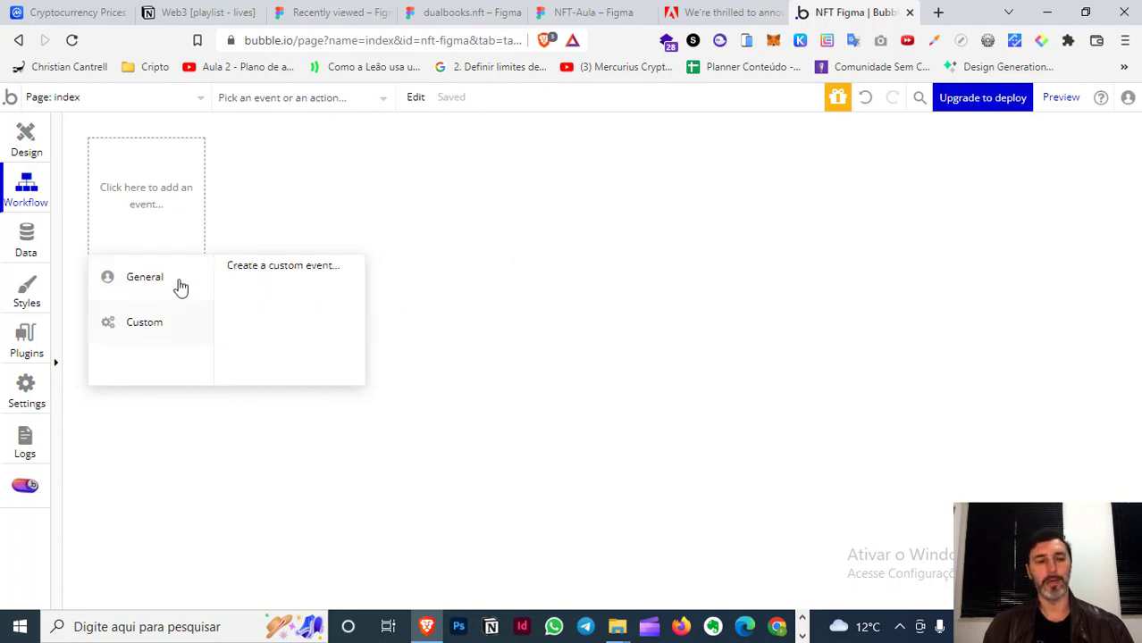
{"action": "left_click", "coordinate": [309, 205]}
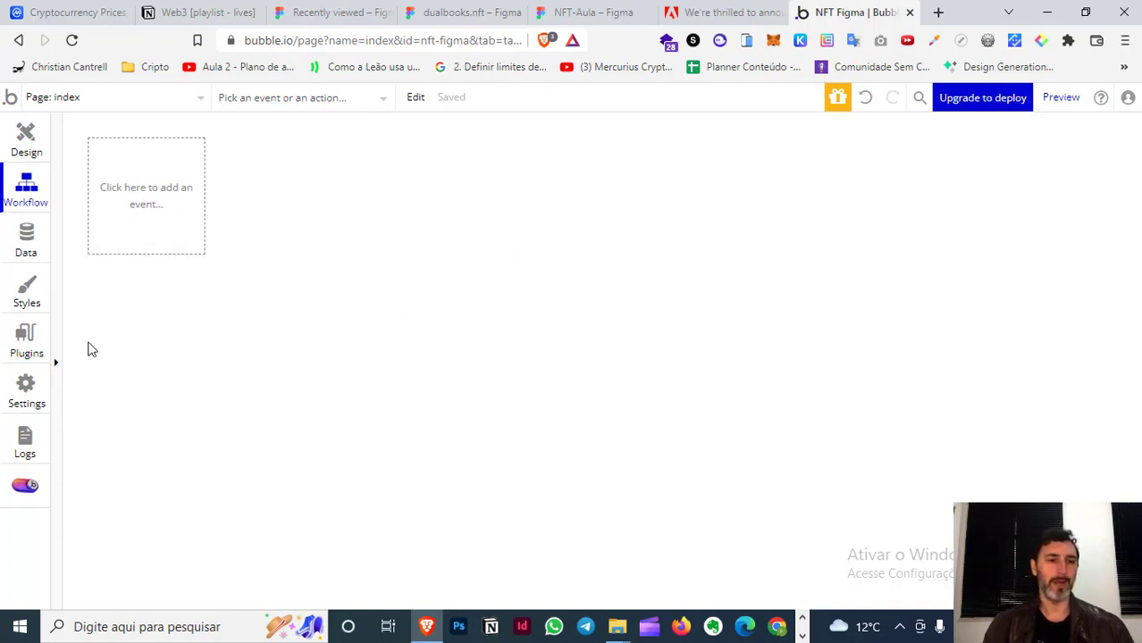
{"action": "left_click", "coordinate": [27, 241]}
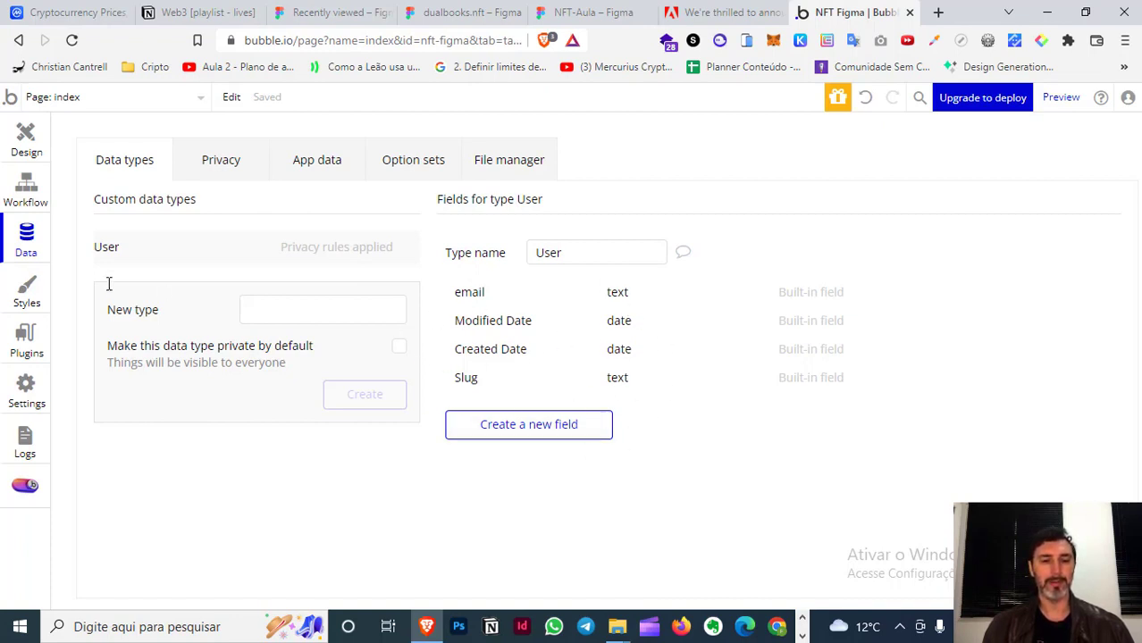
- Look over the Privacy and App data tabs, then create a new data type named 'produto'
{"action": "left_click", "coordinate": [213, 167]}
{"action": "left_click", "coordinate": [324, 159]}
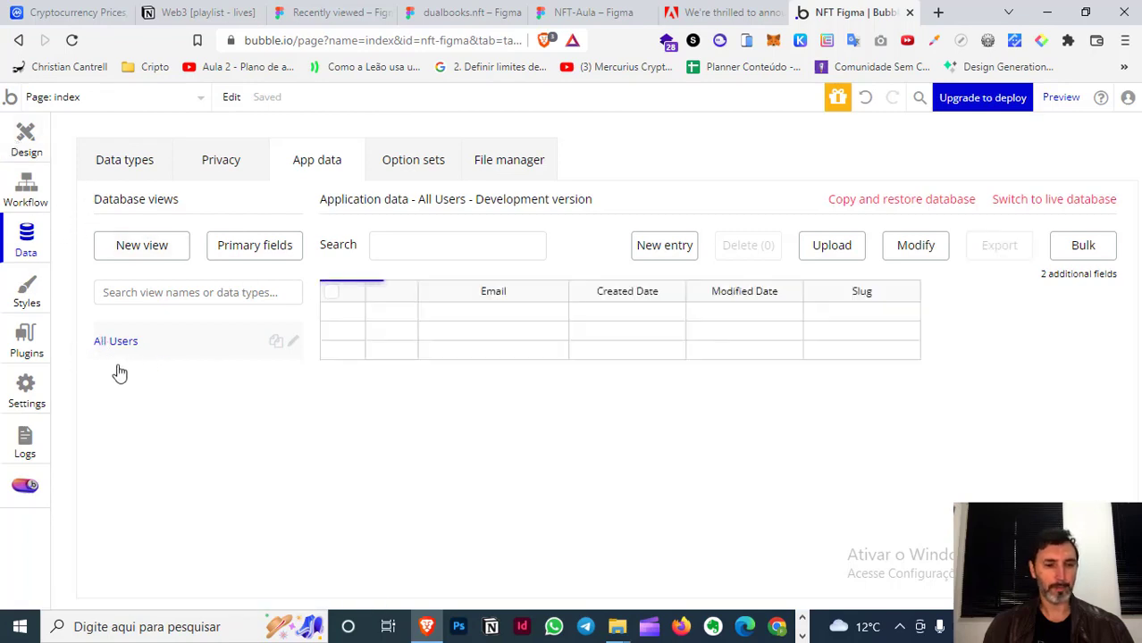
{"action": "left_click", "coordinate": [136, 161]}
{"action": "left_click", "coordinate": [280, 310]}
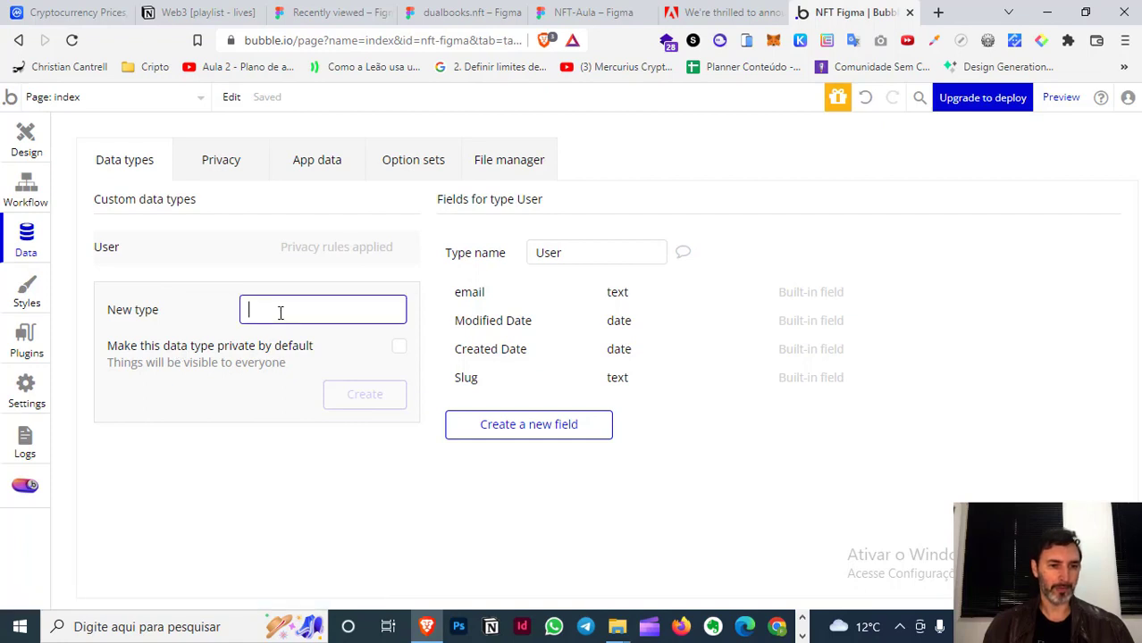
{"action": "type", "text": "produ"}
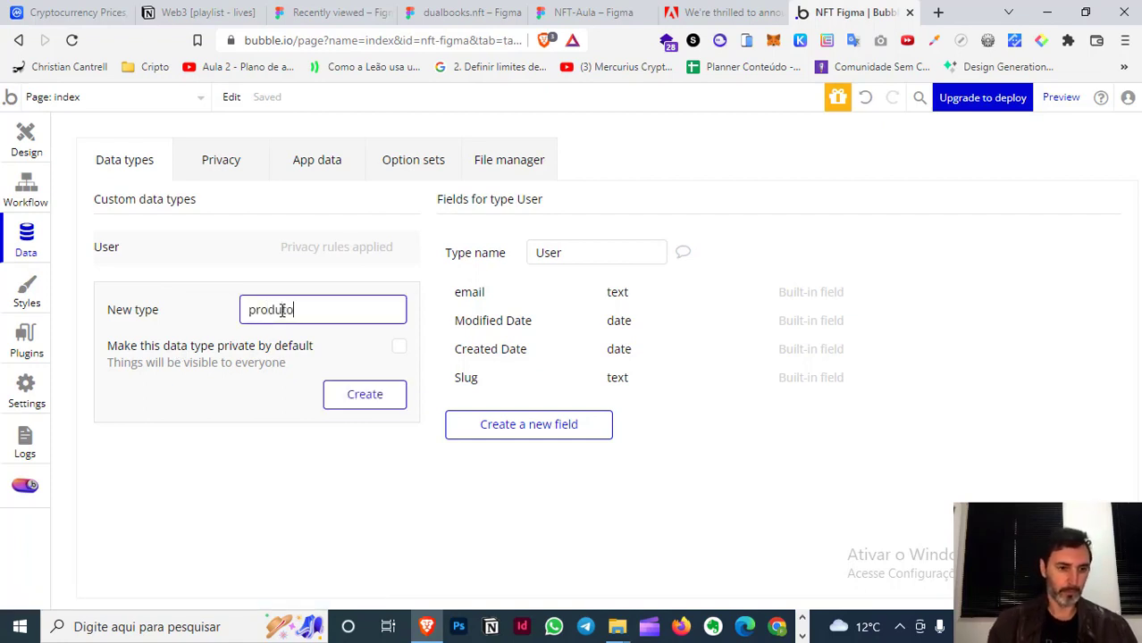
{"action": "type", "text": "to"}
{"action": "left_click", "coordinate": [362, 395]}
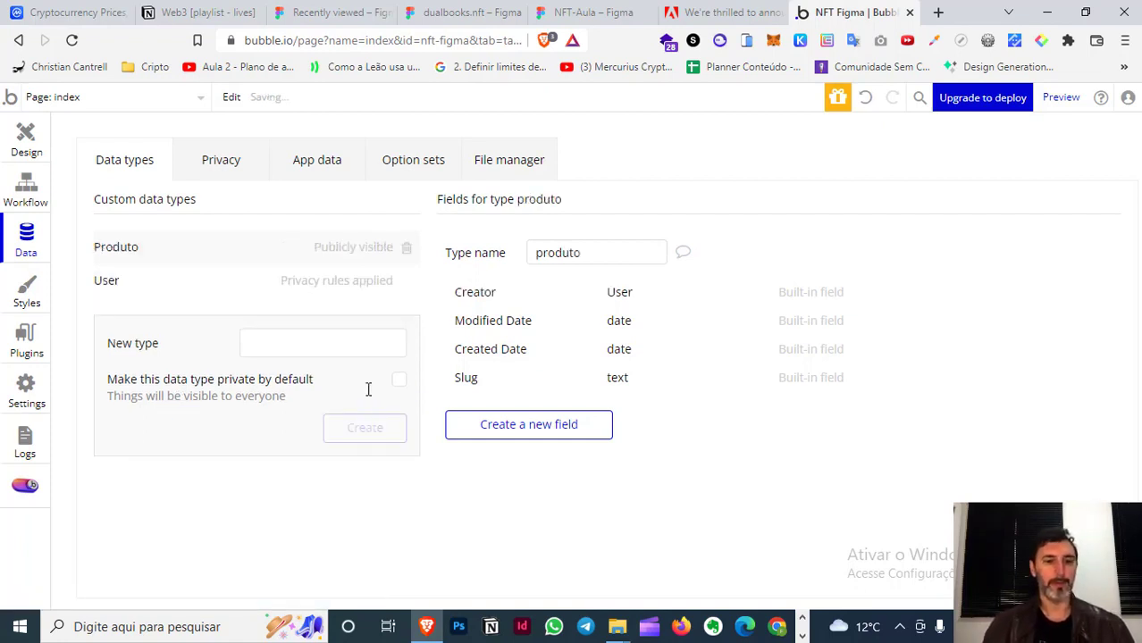
- Add a text field named 'nome' to the produto data type
{"action": "left_click", "coordinate": [594, 432]}
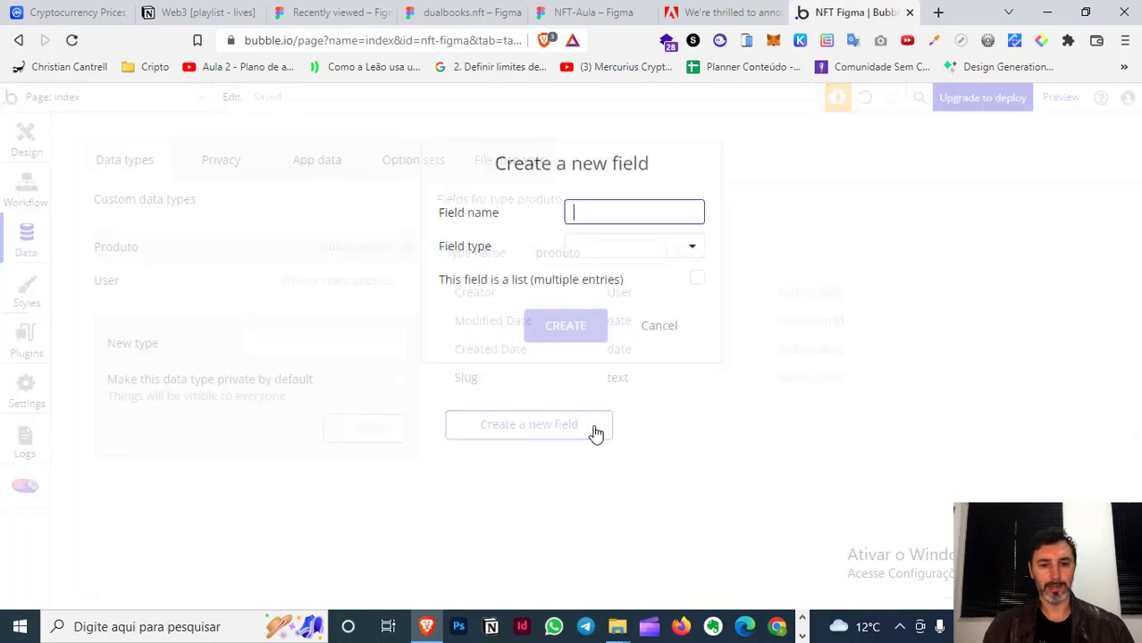
{"action": "type", "text": "no"}
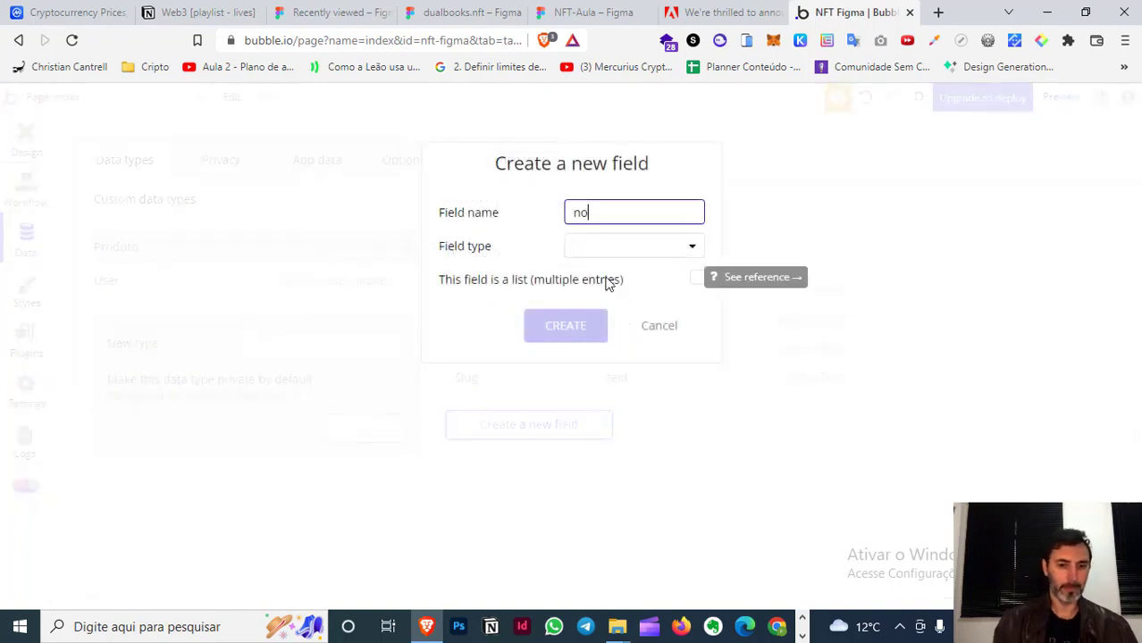
{"action": "type", "text": "me"}
{"action": "left_click", "coordinate": [636, 250]}
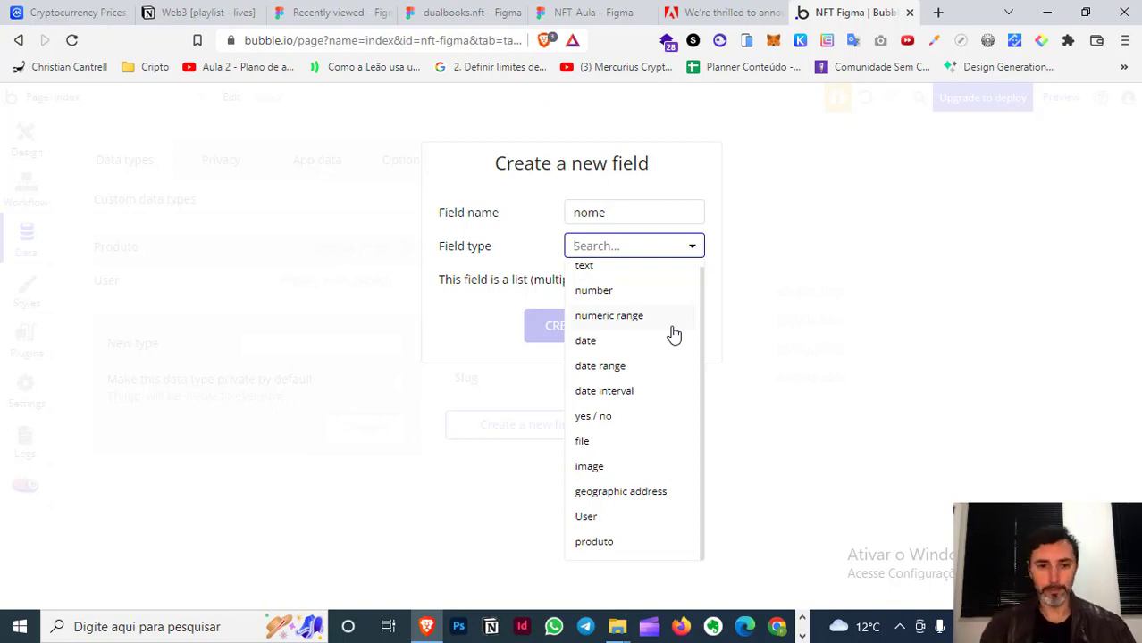
{"action": "left_click", "coordinate": [607, 267]}
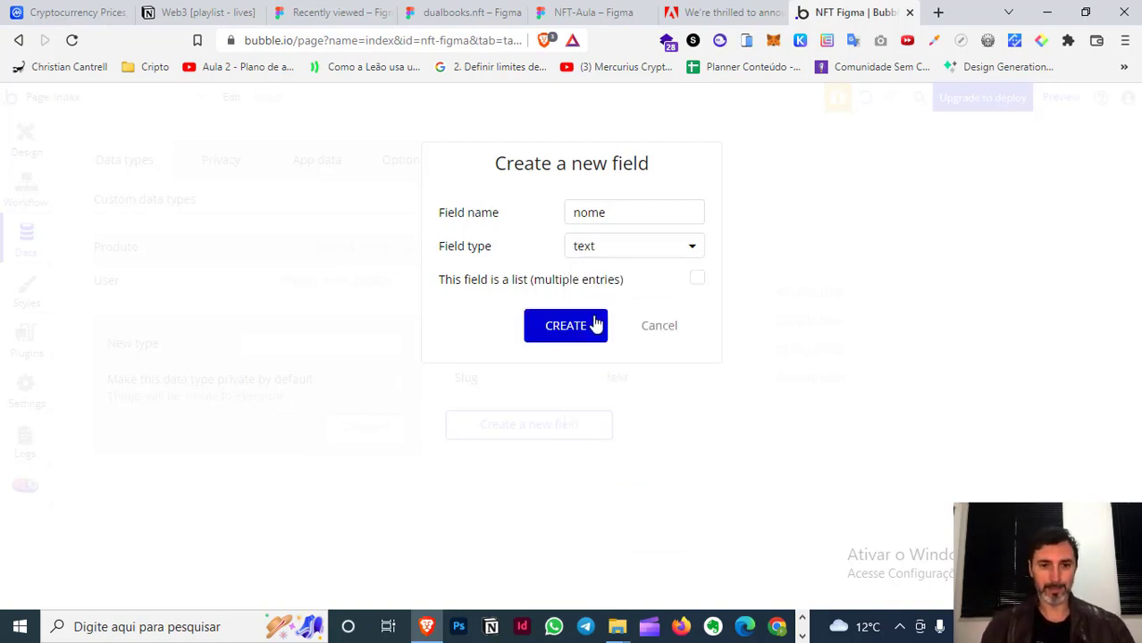
{"action": "left_click", "coordinate": [594, 325]}
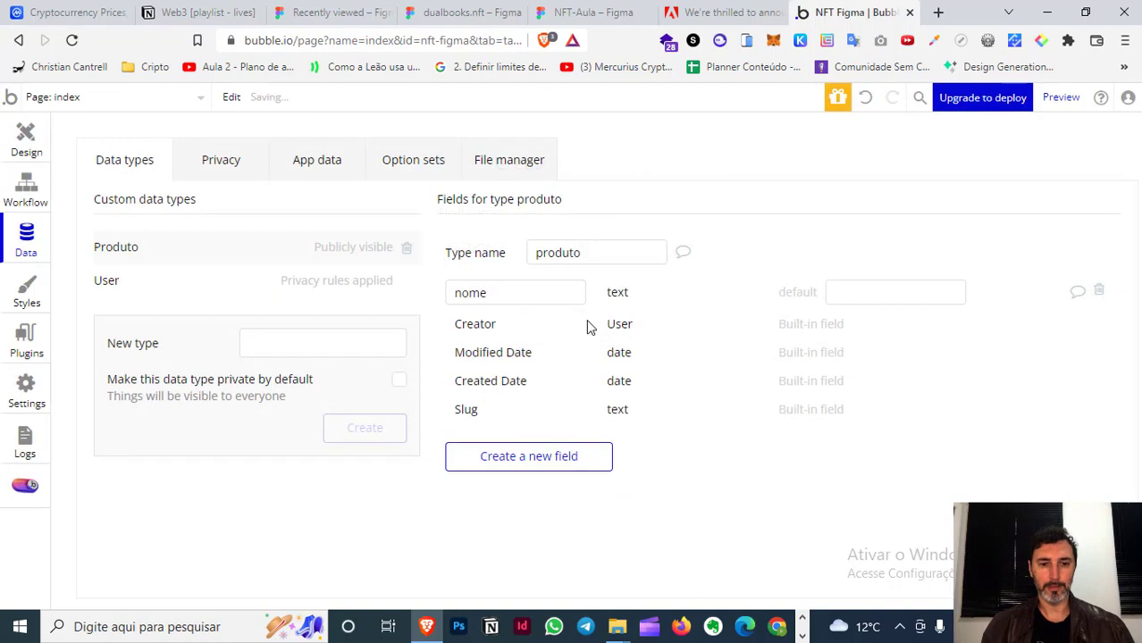
{"action": "left_click", "coordinate": [565, 456]}
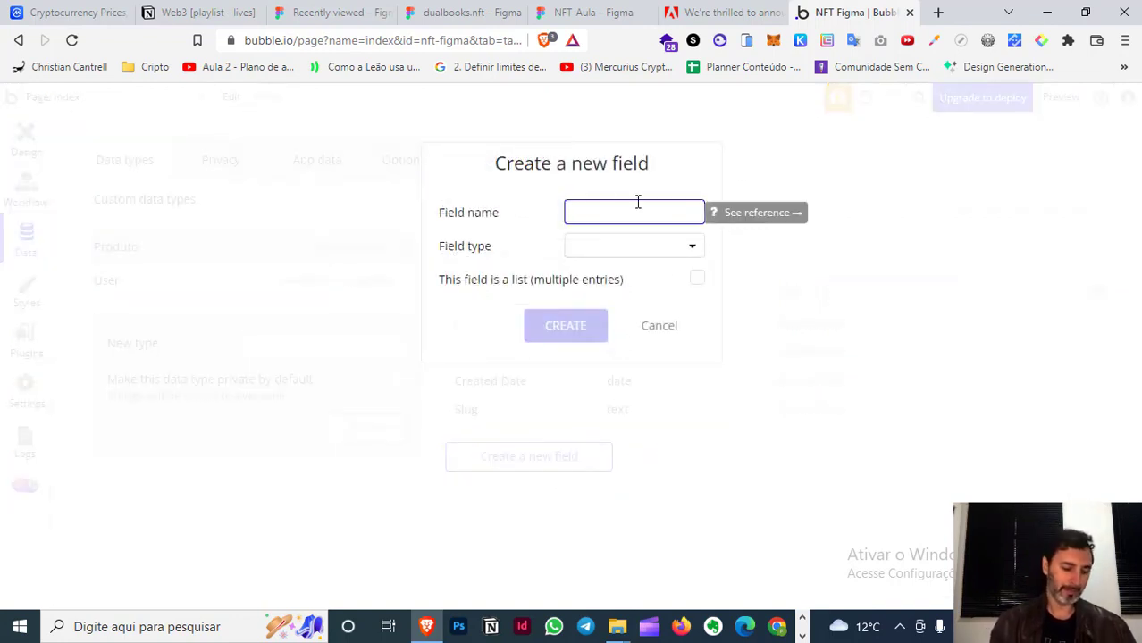
- Add a second field 'nro_pedido' to produto, changing its type from number to text
{"action": "type", "text": "numer"}
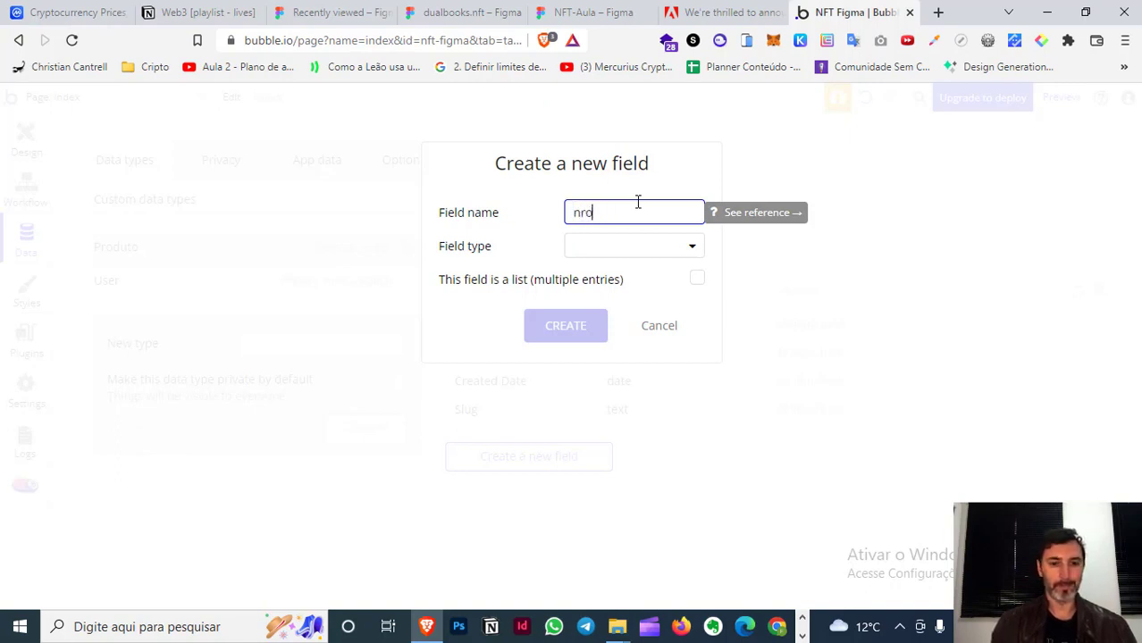
{"action": "type", "text": "_pedido"}
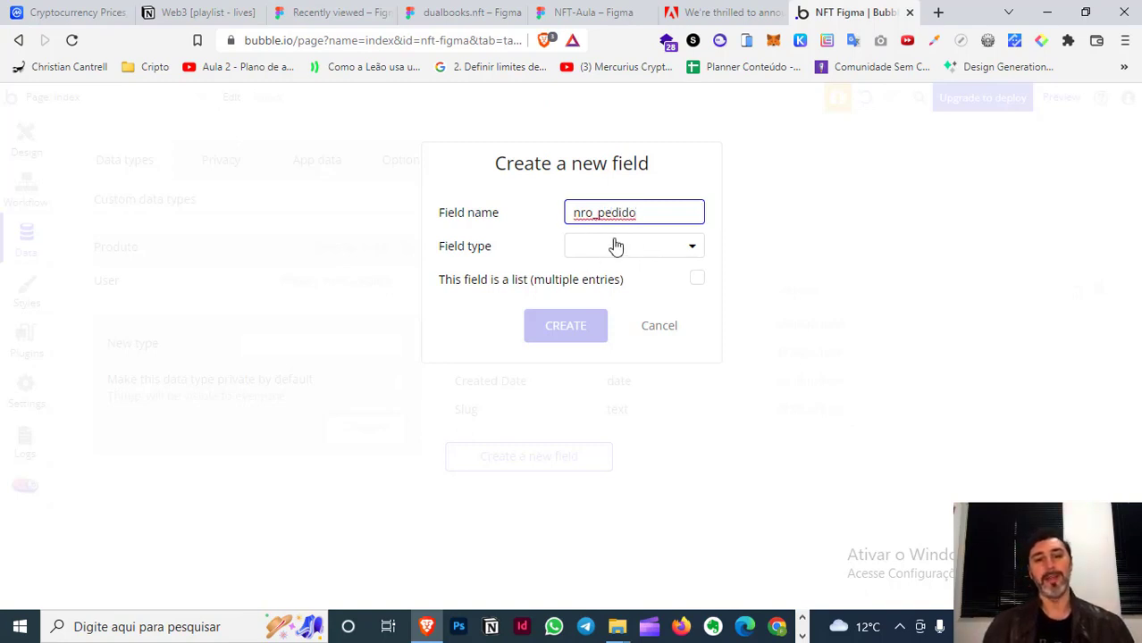
{"action": "left_click", "coordinate": [695, 252]}
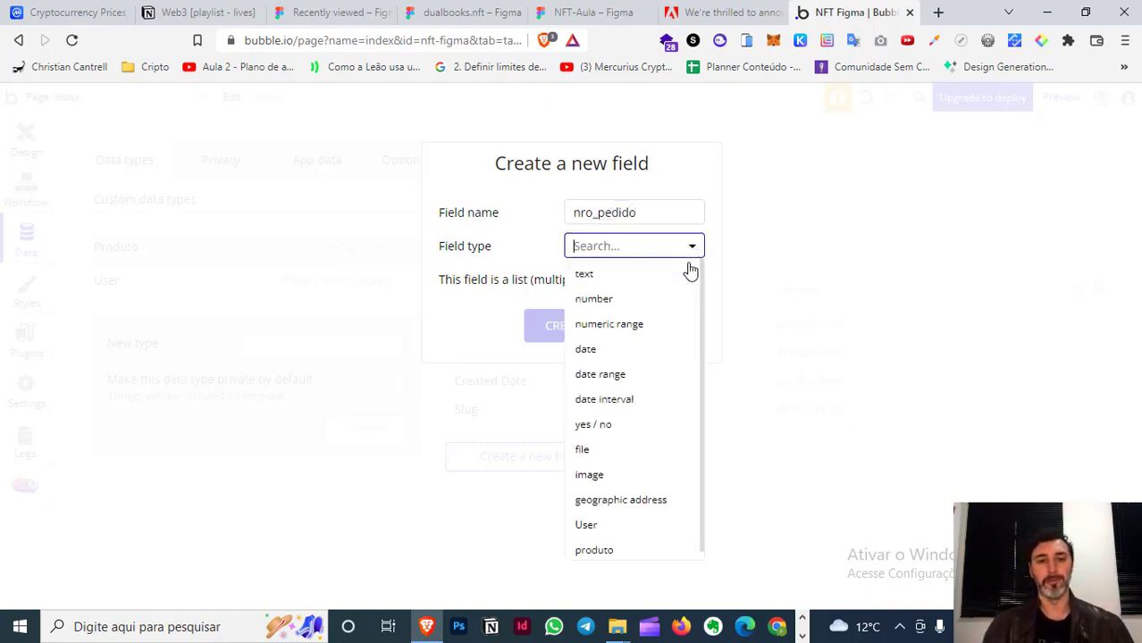
{"action": "left_click", "coordinate": [626, 304]}
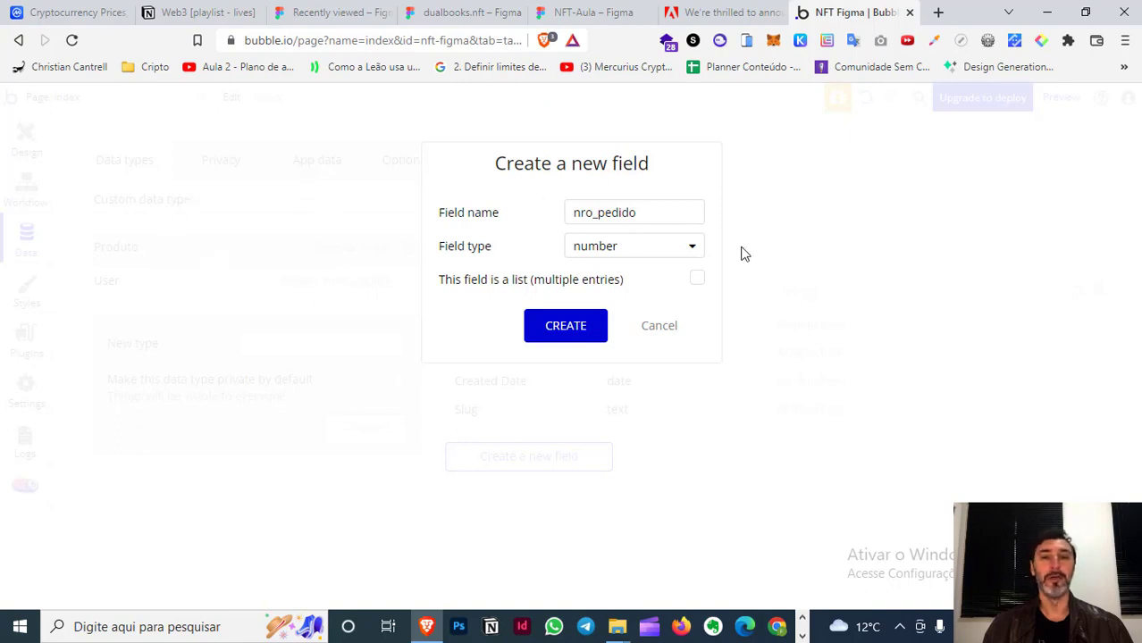
{"action": "left_click", "coordinate": [584, 251]}
{"action": "left_click", "coordinate": [608, 275]}
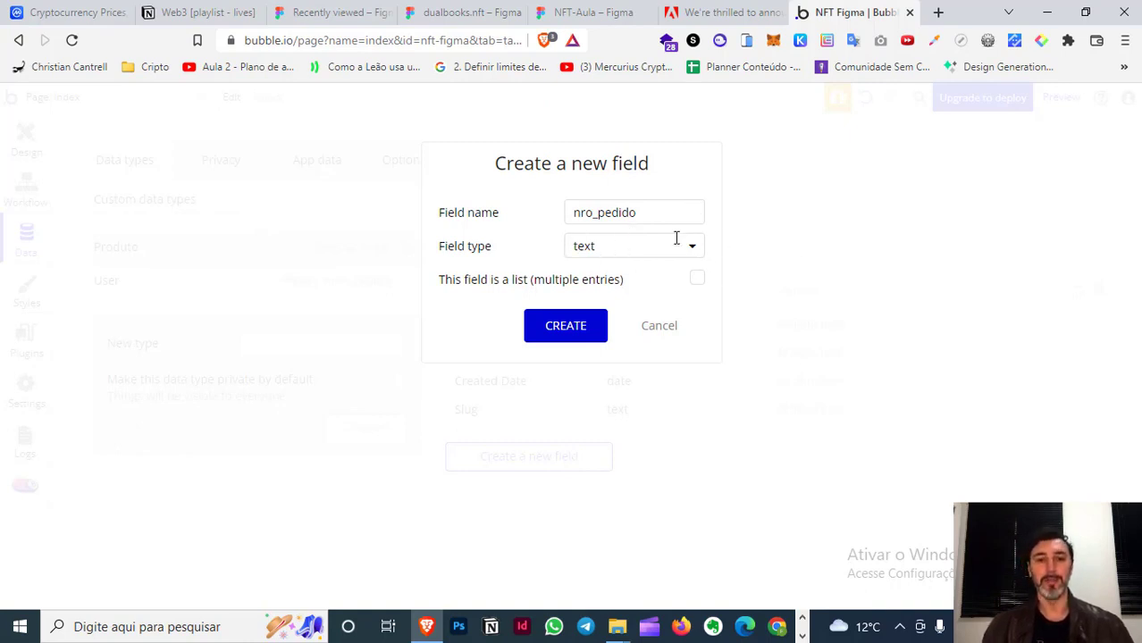
{"action": "left_click", "coordinate": [576, 328]}
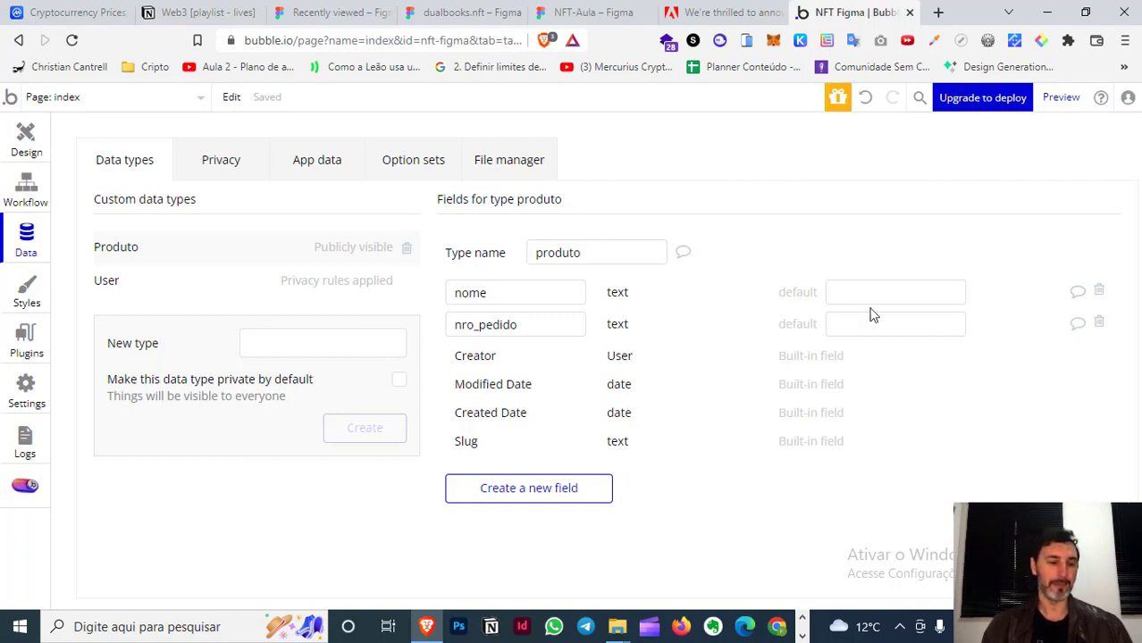
{"action": "left_click", "coordinate": [27, 295]}
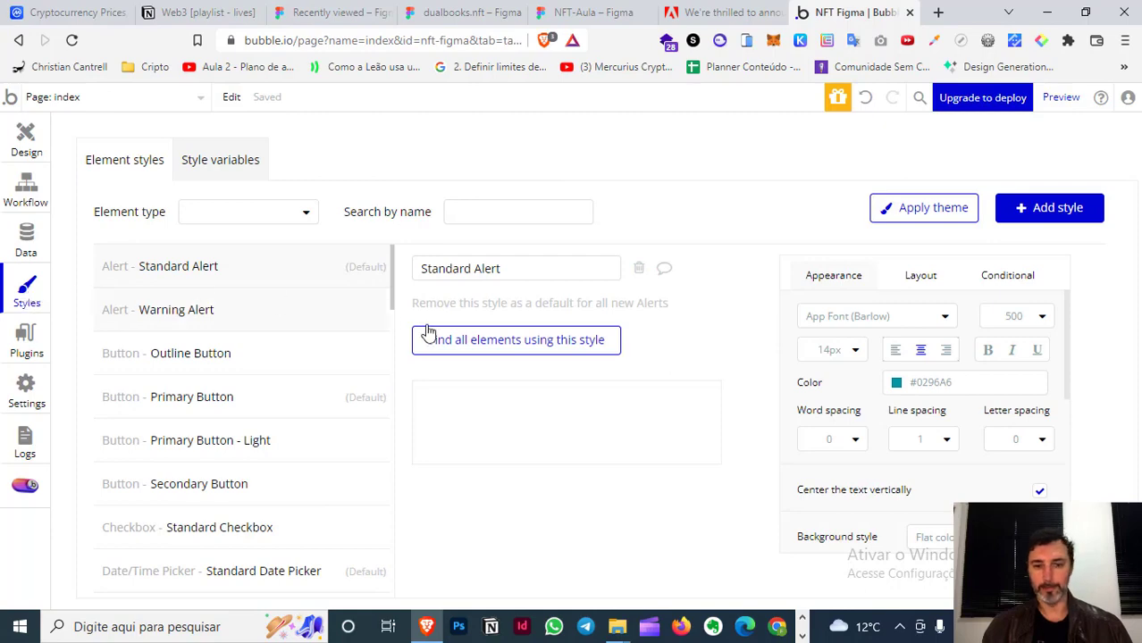
{"action": "scroll", "coordinate": [268, 315], "scroll_direction": "down", "scroll_amount": 1}
{"action": "scroll", "coordinate": [306, 322], "scroll_direction": "down", "scroll_amount": 5}
{"action": "scroll", "coordinate": [306, 322], "scroll_direction": "down", "scroll_amount": 4}
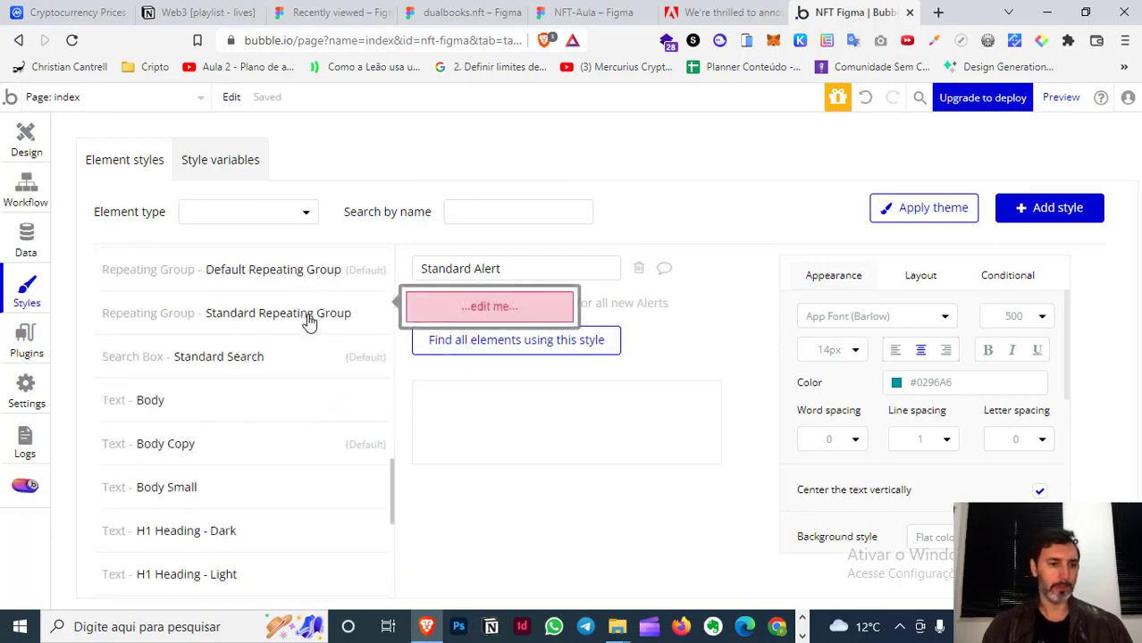
{"action": "scroll", "coordinate": [306, 322], "scroll_direction": "down", "scroll_amount": 3}
{"action": "scroll", "coordinate": [307, 322], "scroll_direction": "down", "scroll_amount": 2}
{"action": "scroll", "coordinate": [325, 317], "scroll_direction": "up", "scroll_amount": 10}
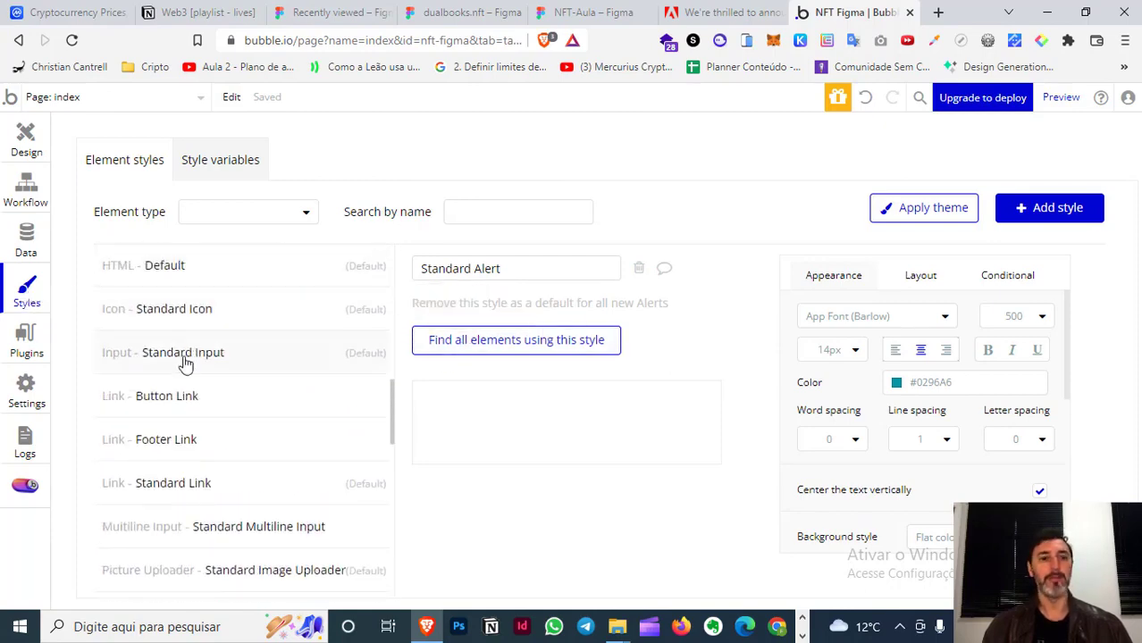
- In Figma's NFT-Aula file, select the 'Unique NFT collections' heading to view its Podkova Bold 54 text settings
{"action": "left_click", "coordinate": [592, 13]}
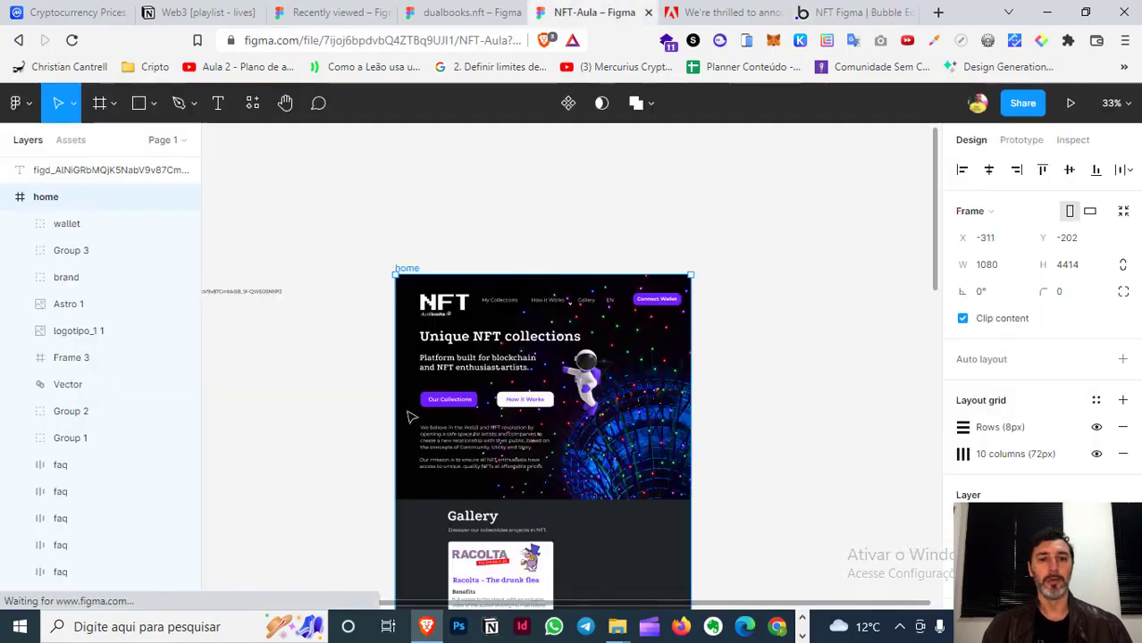
{"action": "left_click", "coordinate": [464, 338]}
{"action": "scroll", "coordinate": [1066, 357], "scroll_direction": "down", "scroll_amount": 2}
{"action": "scroll", "coordinate": [1066, 359], "scroll_direction": "down", "scroll_amount": 2}
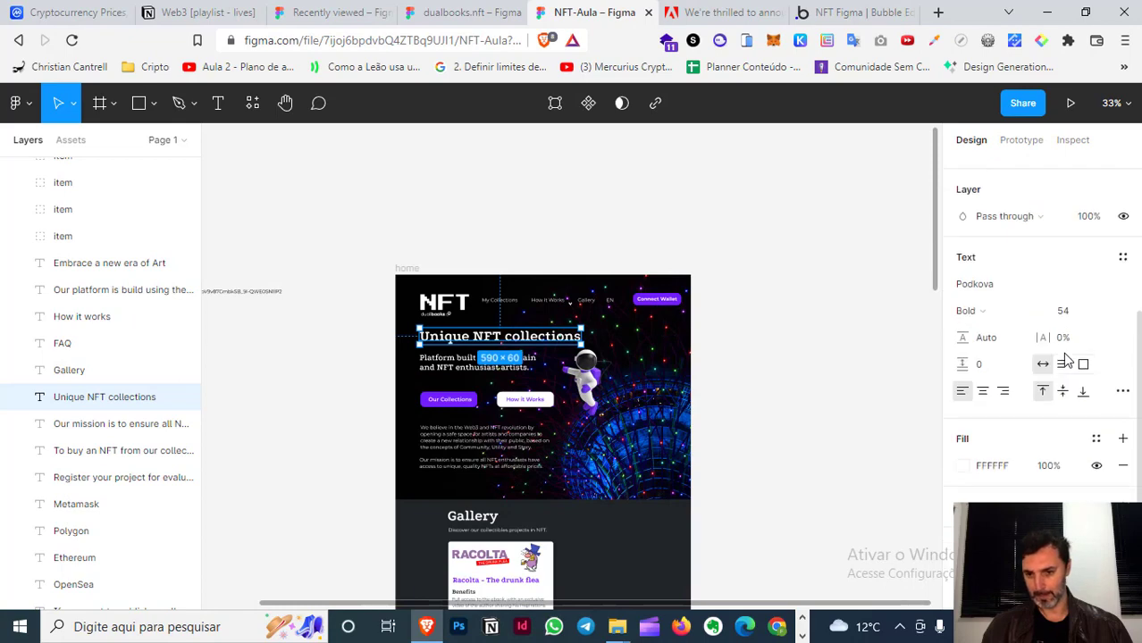
{"action": "scroll", "coordinate": [1028, 335], "scroll_direction": "up", "scroll_amount": 2}
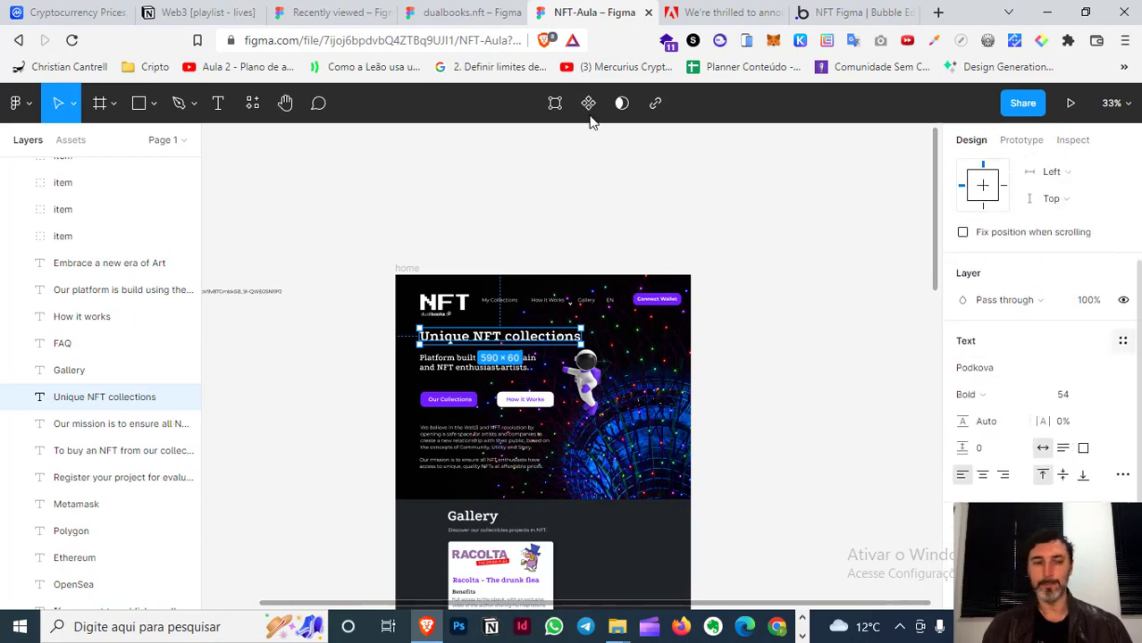
- In Bubble's Styles, view the style variables, then return to Element styles
{"action": "left_click", "coordinate": [849, 12]}
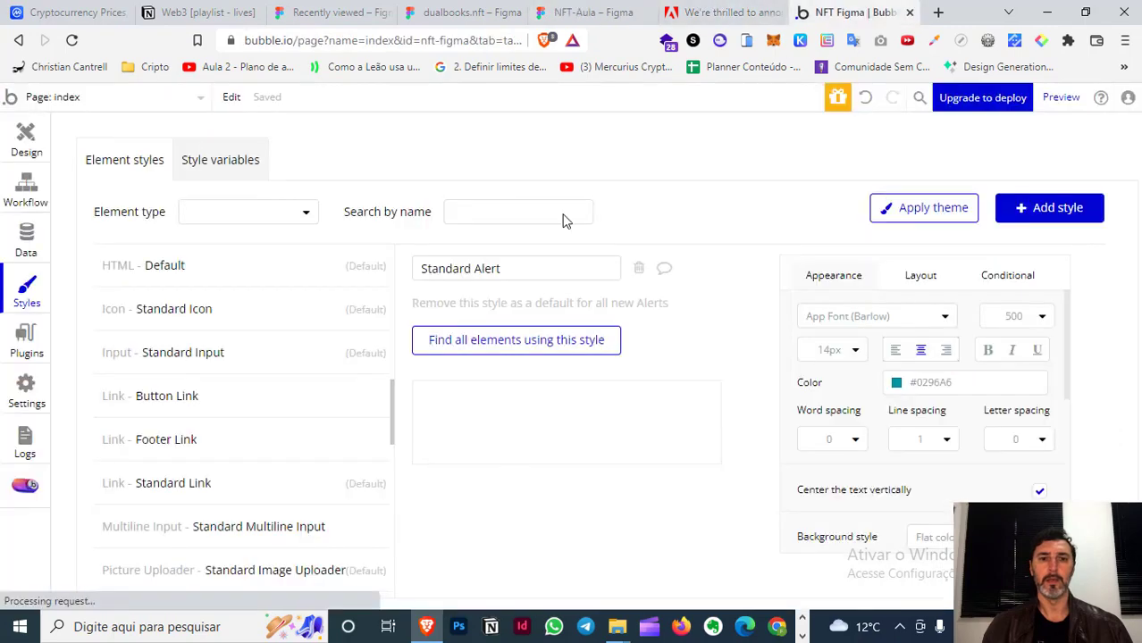
{"action": "left_click", "coordinate": [220, 162]}
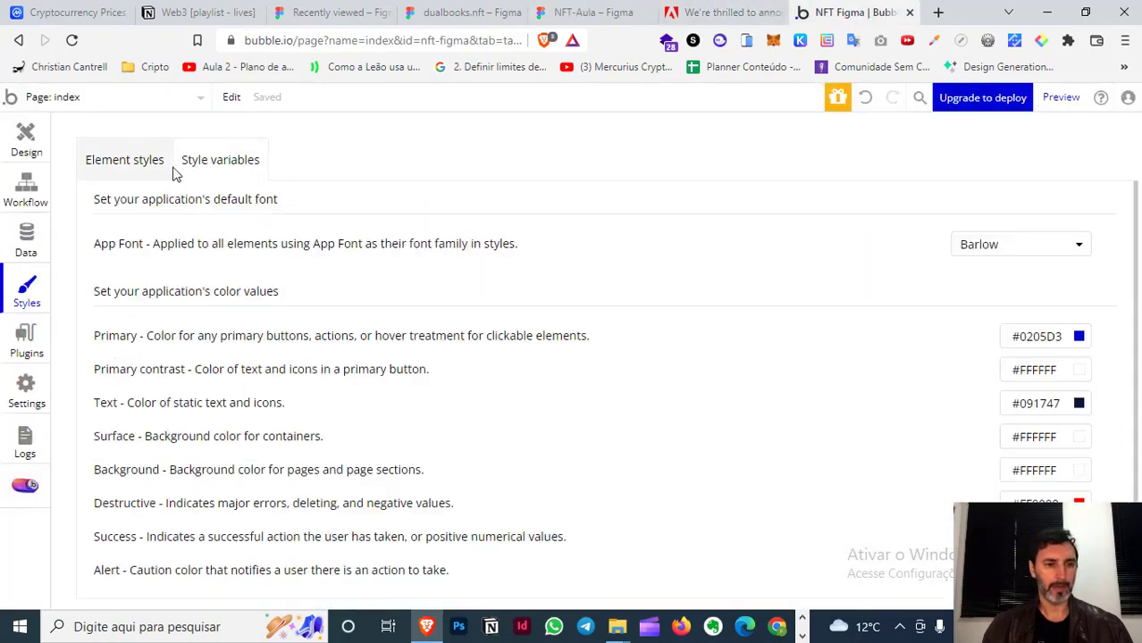
{"action": "scroll", "coordinate": [916, 322], "scroll_direction": "down", "scroll_amount": 1}
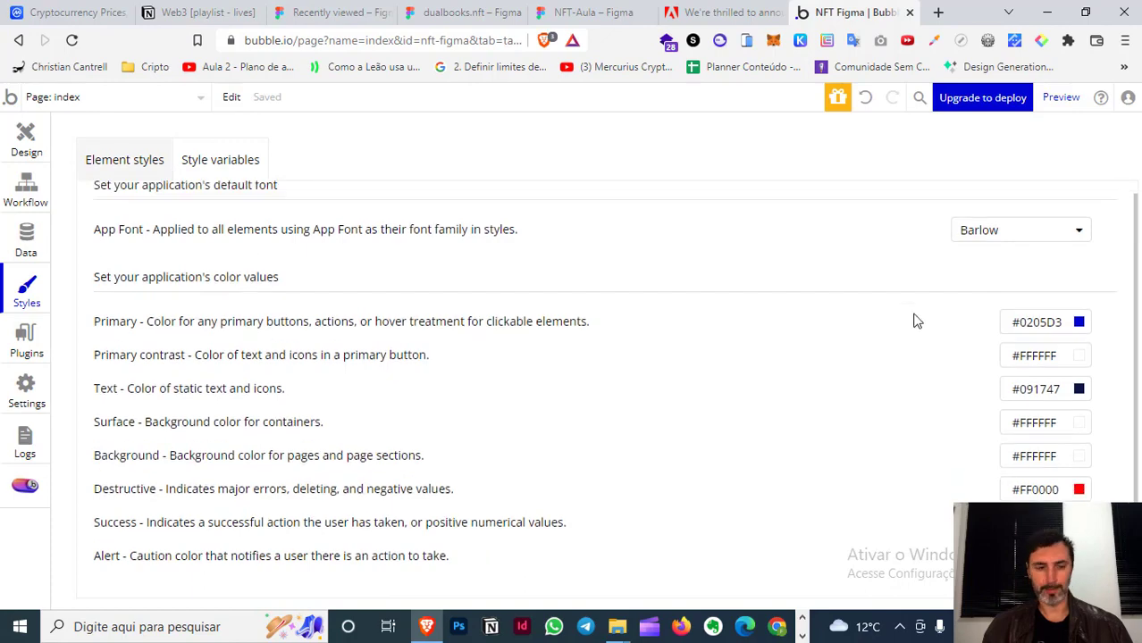
{"action": "left_click", "coordinate": [109, 163]}
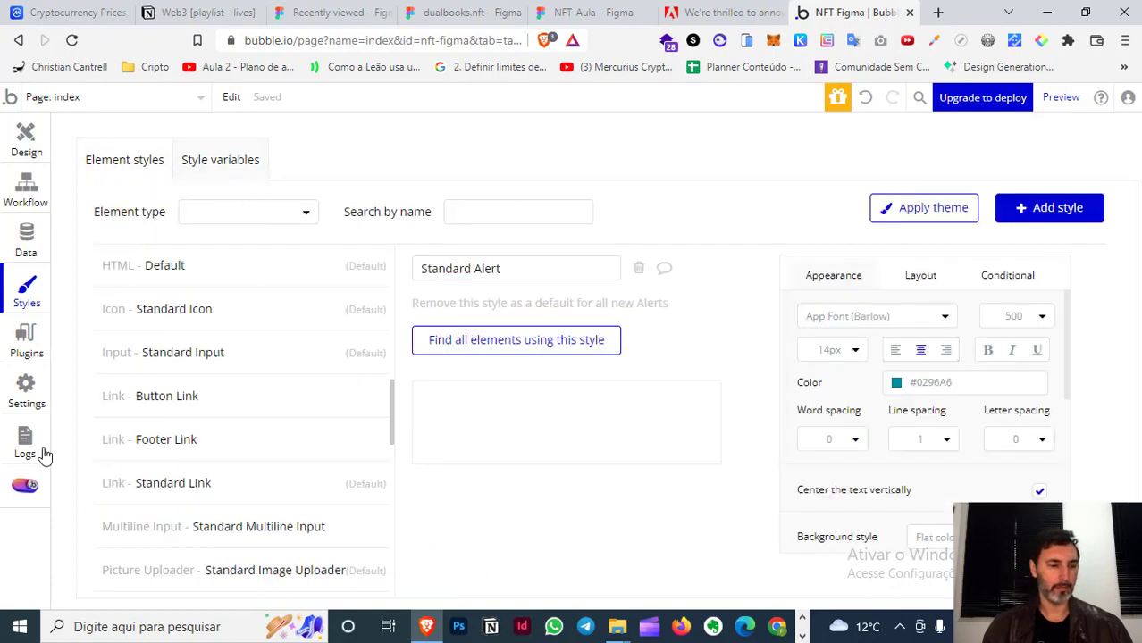
- Browse the Plugins and Settings pages, return to the Design editor, then go back to Figma
{"action": "left_click", "coordinate": [25, 334]}
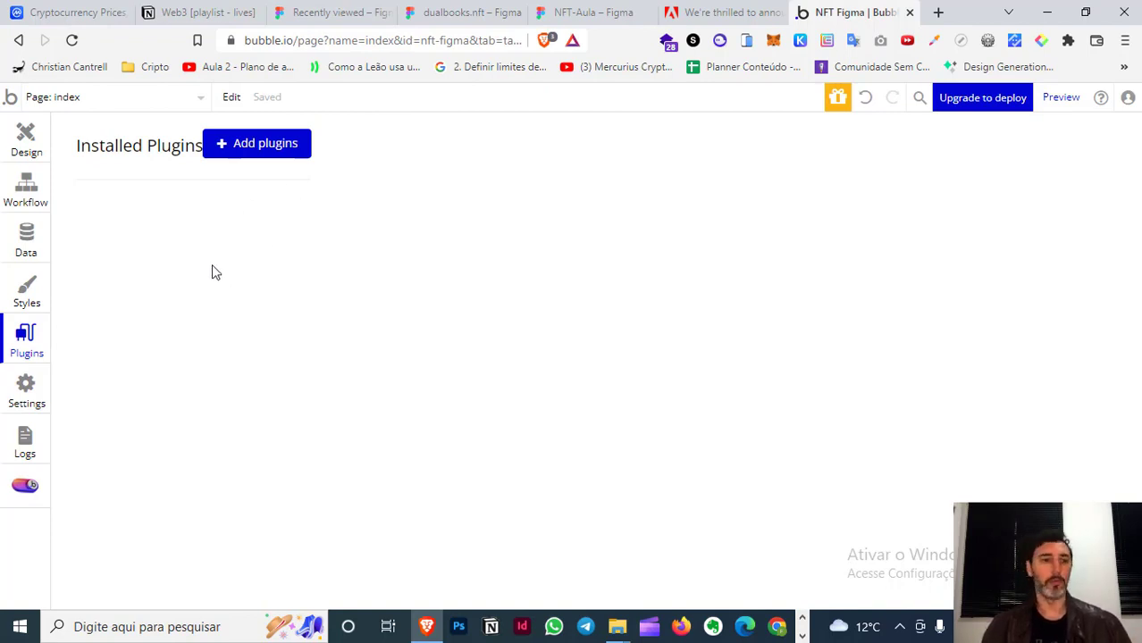
{"action": "left_click", "coordinate": [24, 394]}
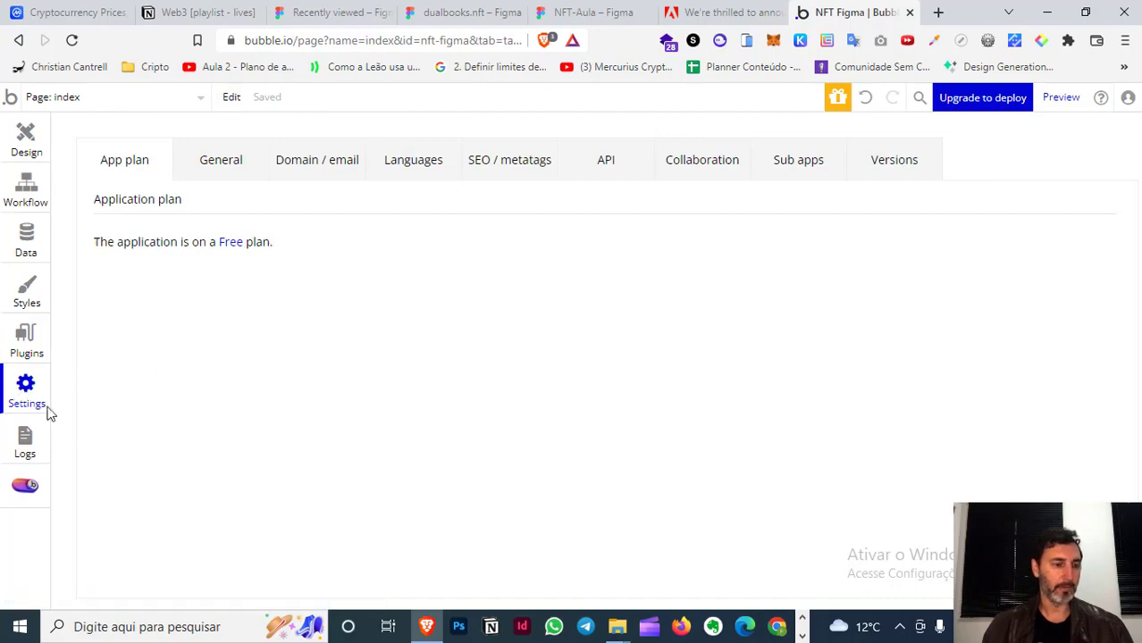
{"action": "left_click", "coordinate": [26, 143]}
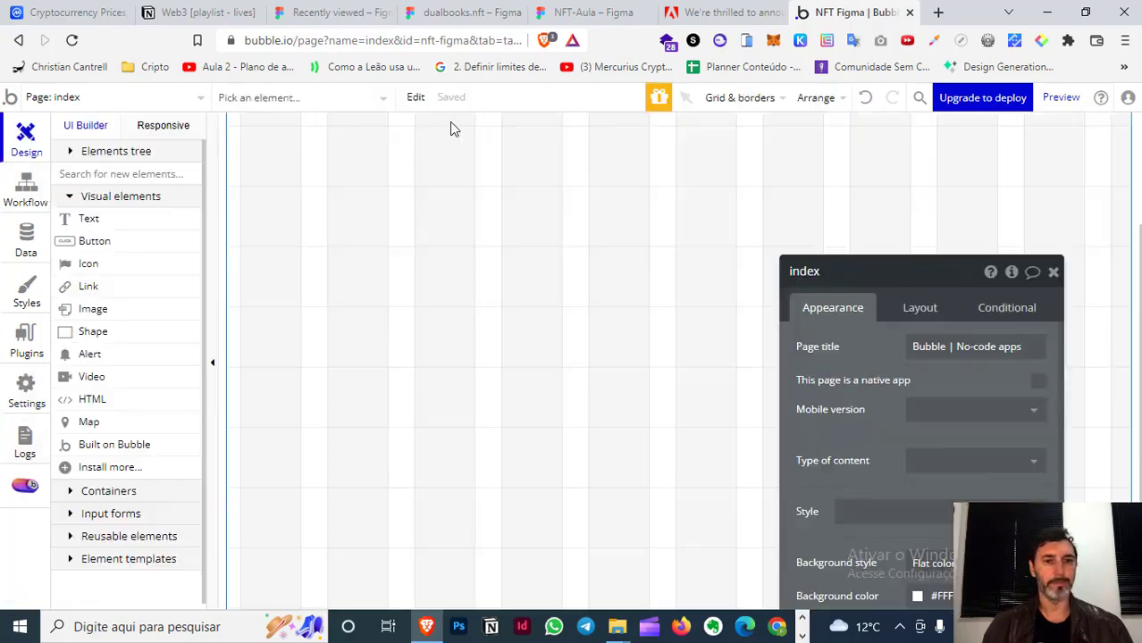
{"action": "left_click", "coordinate": [590, 12]}
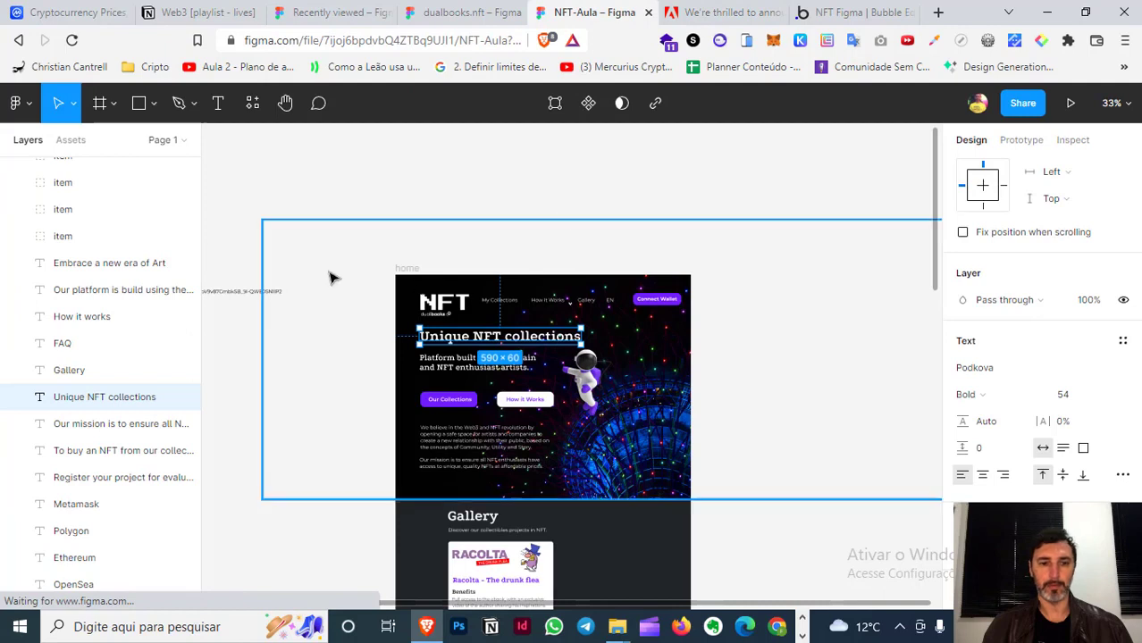
- Select the loose figd_ token text layer beside the frame and enter edit mode to highlight it
{"action": "left_click", "coordinate": [295, 335]}
{"action": "left_click_drag", "start_coordinate": [313, 313], "coordinate": [377, 303]}
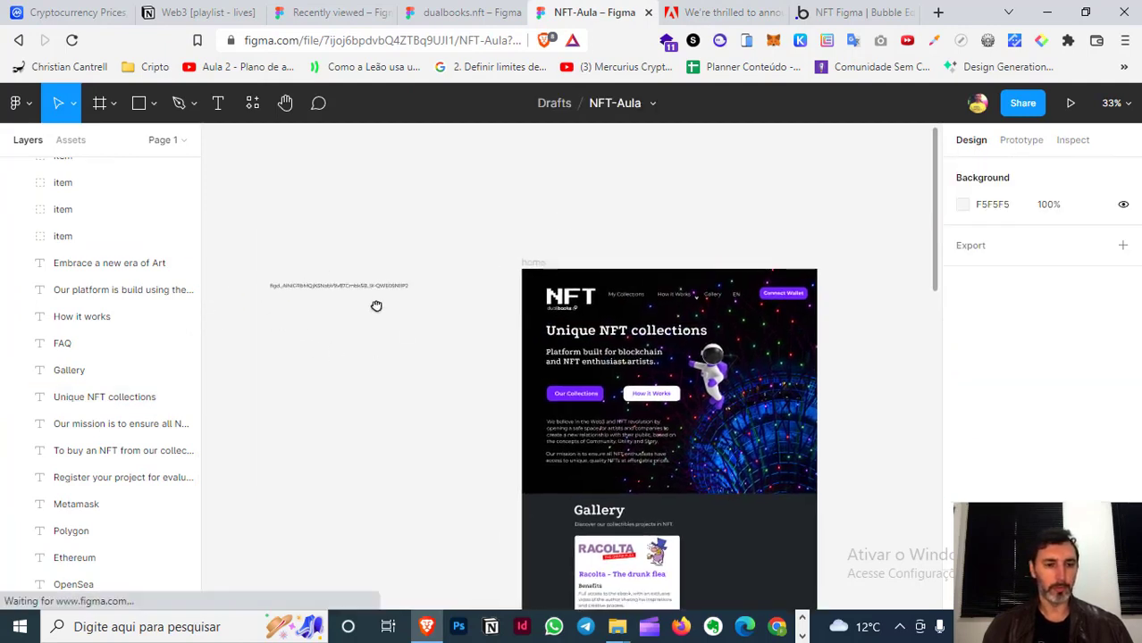
{"action": "left_click", "coordinate": [329, 295]}
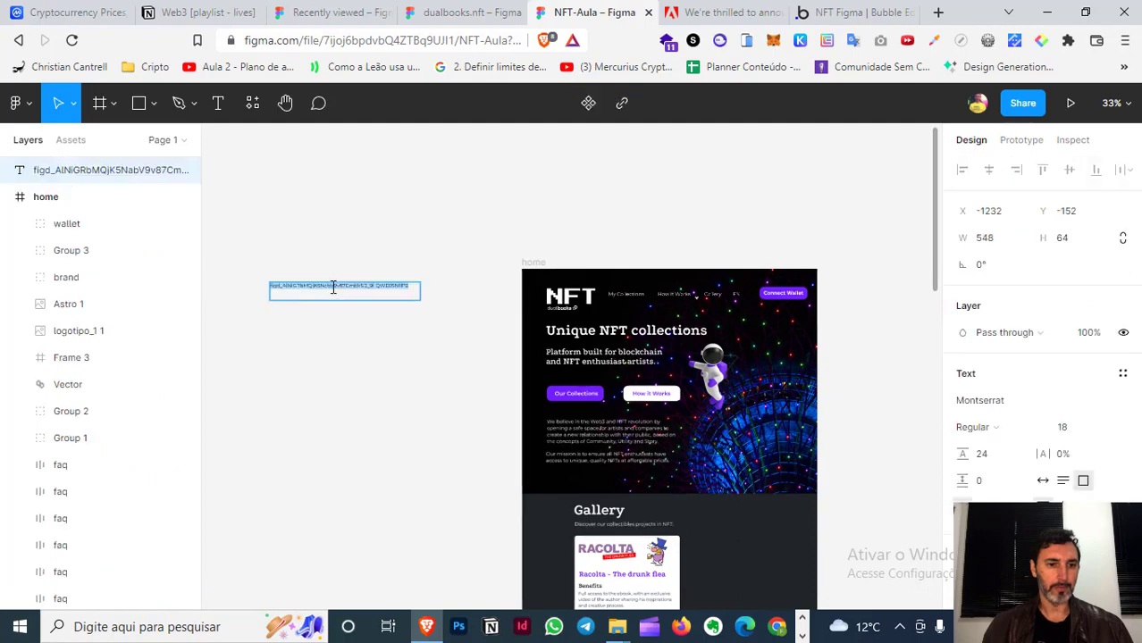
{"action": "double_click", "coordinate": [332, 287]}
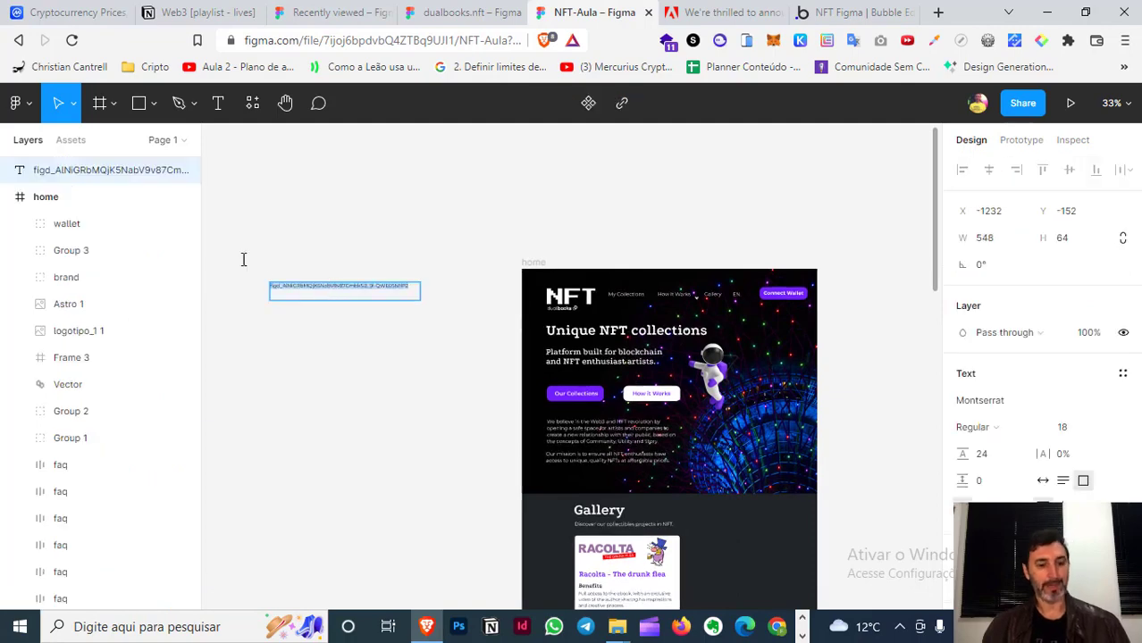
- Review the personal access tokens in Figma's Account settings, then return to the Bubble editor
{"action": "left_click", "coordinate": [17, 103]}
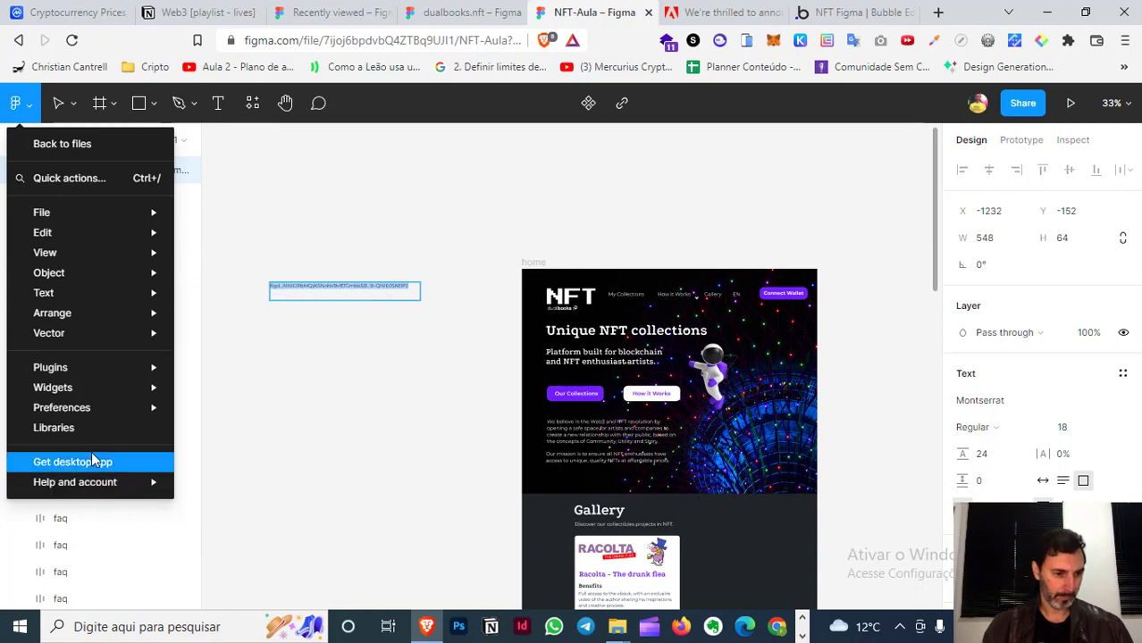
{"action": "mouse_move", "coordinate": [75, 483]}
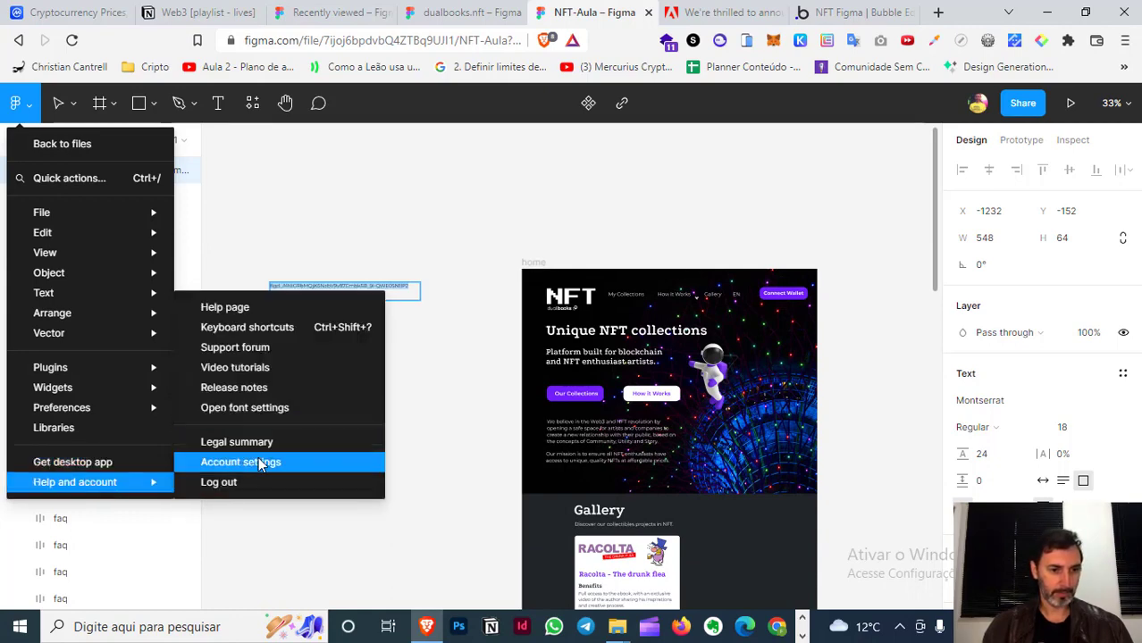
{"action": "left_click", "coordinate": [240, 462]}
{"action": "scroll", "coordinate": [639, 373], "scroll_direction": "down", "scroll_amount": 5}
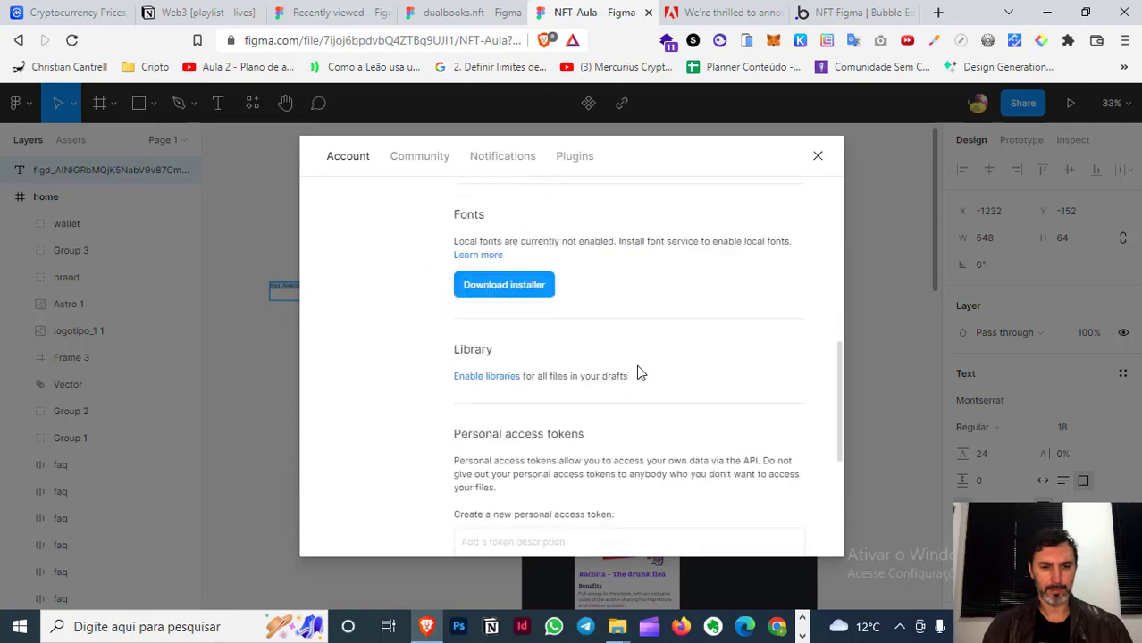
{"action": "scroll", "coordinate": [639, 372], "scroll_direction": "down", "scroll_amount": 3}
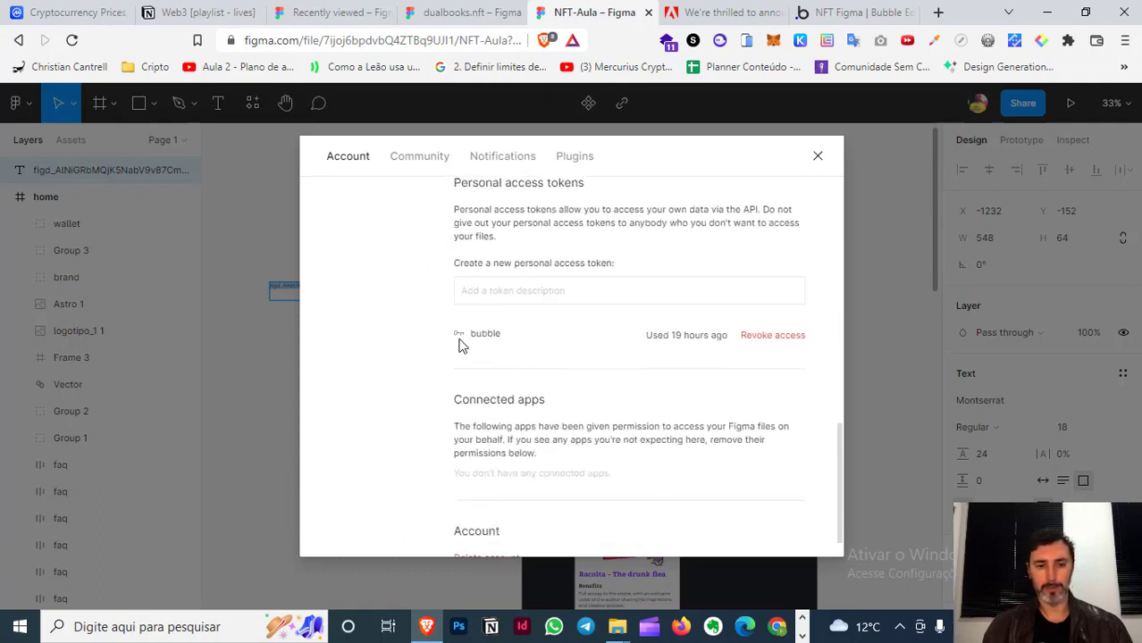
{"action": "scroll", "coordinate": [541, 211], "scroll_direction": "up", "scroll_amount": 2}
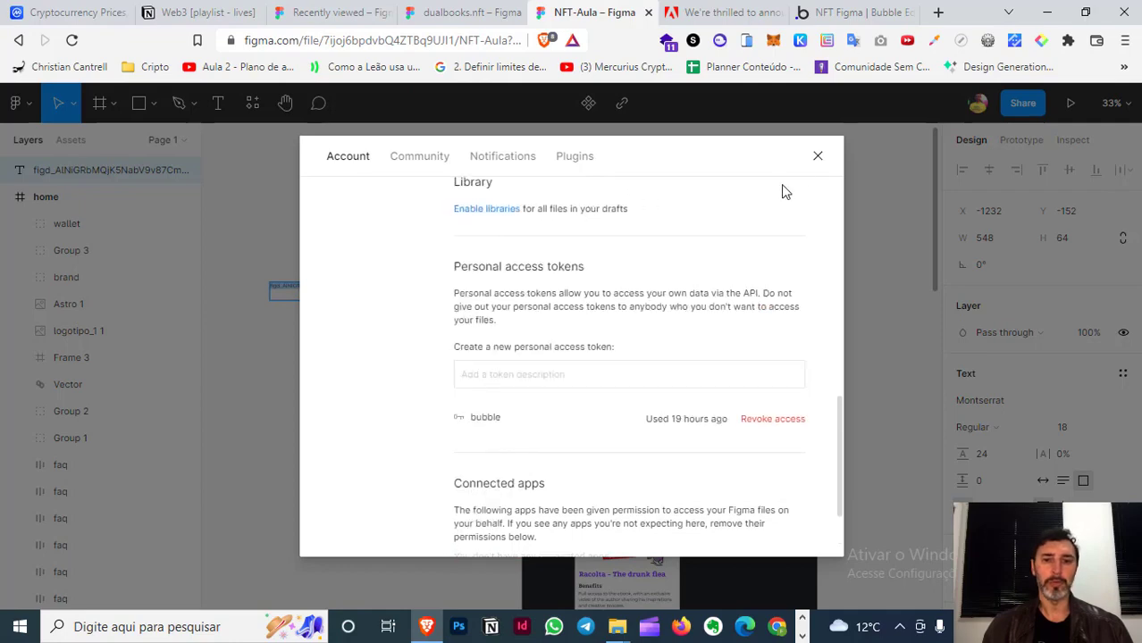
{"action": "left_click", "coordinate": [819, 158]}
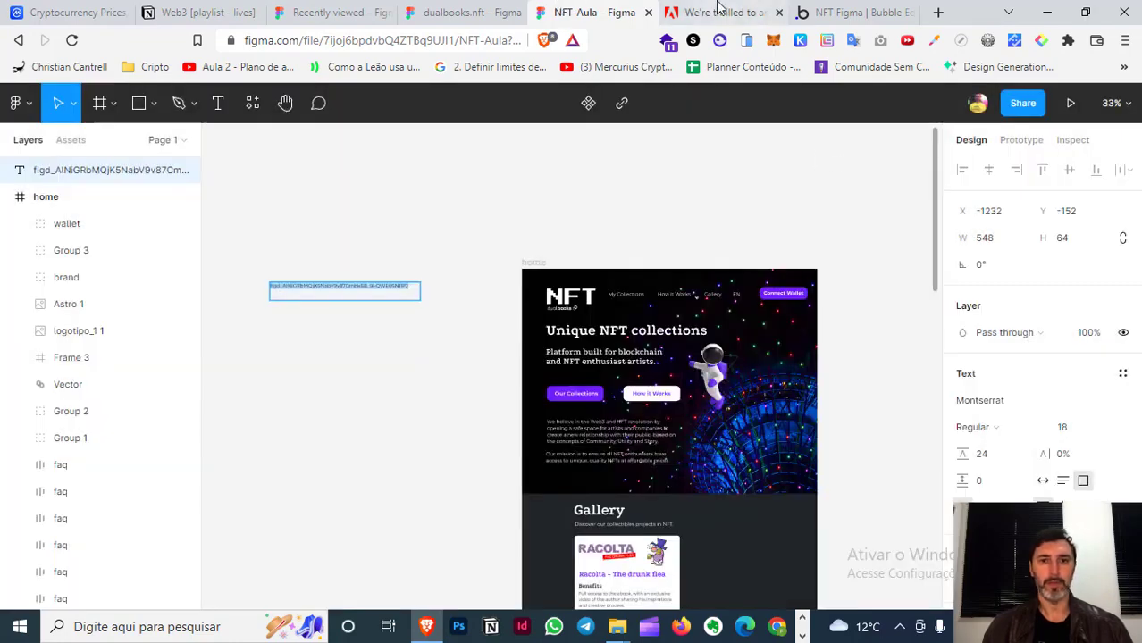
{"action": "left_click", "coordinate": [844, 12]}
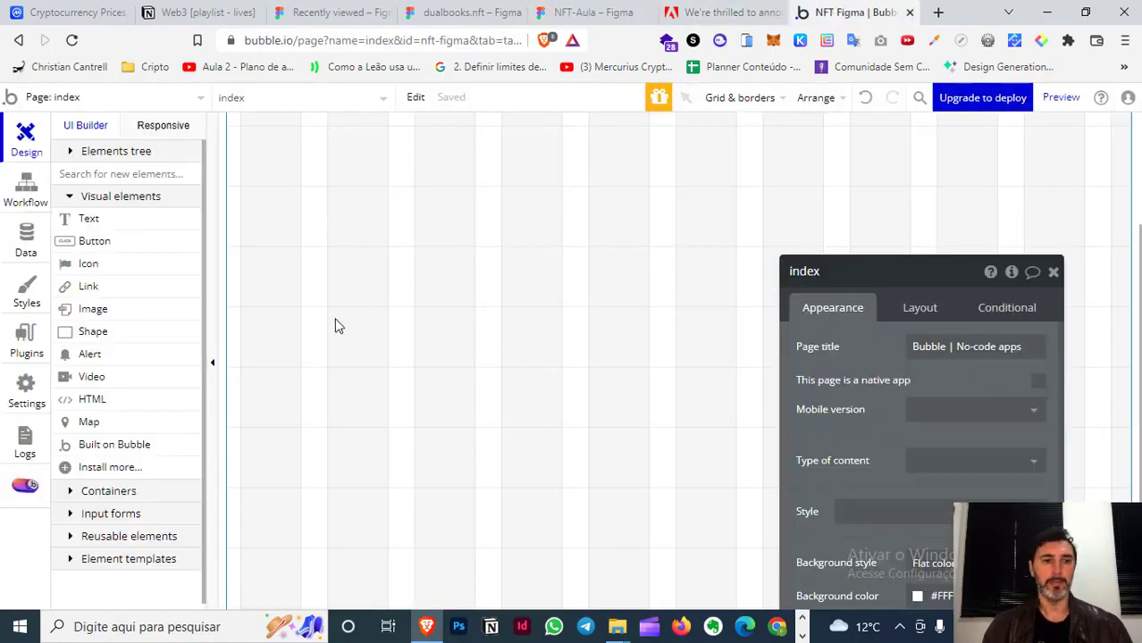
- Paste the Figma access token into the API Key field under General settings' Design Import
{"action": "left_click", "coordinate": [26, 394]}
{"action": "left_click", "coordinate": [225, 164]}
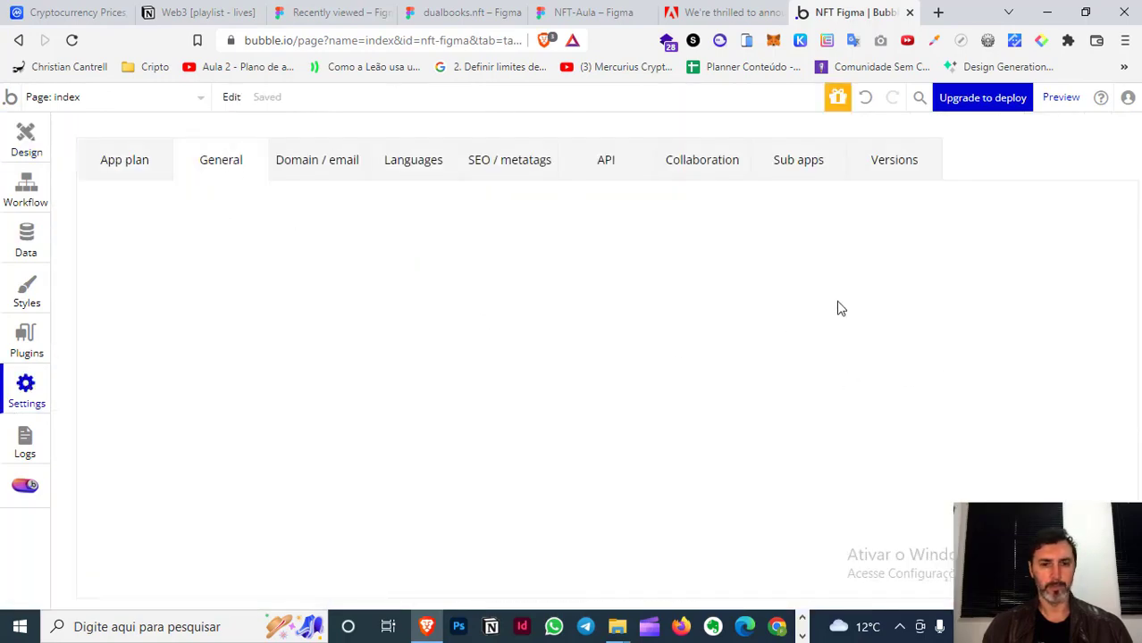
{"action": "scroll", "coordinate": [840, 308], "scroll_direction": "down", "scroll_amount": 10}
{"action": "scroll", "coordinate": [840, 308], "scroll_direction": "down", "scroll_amount": 2}
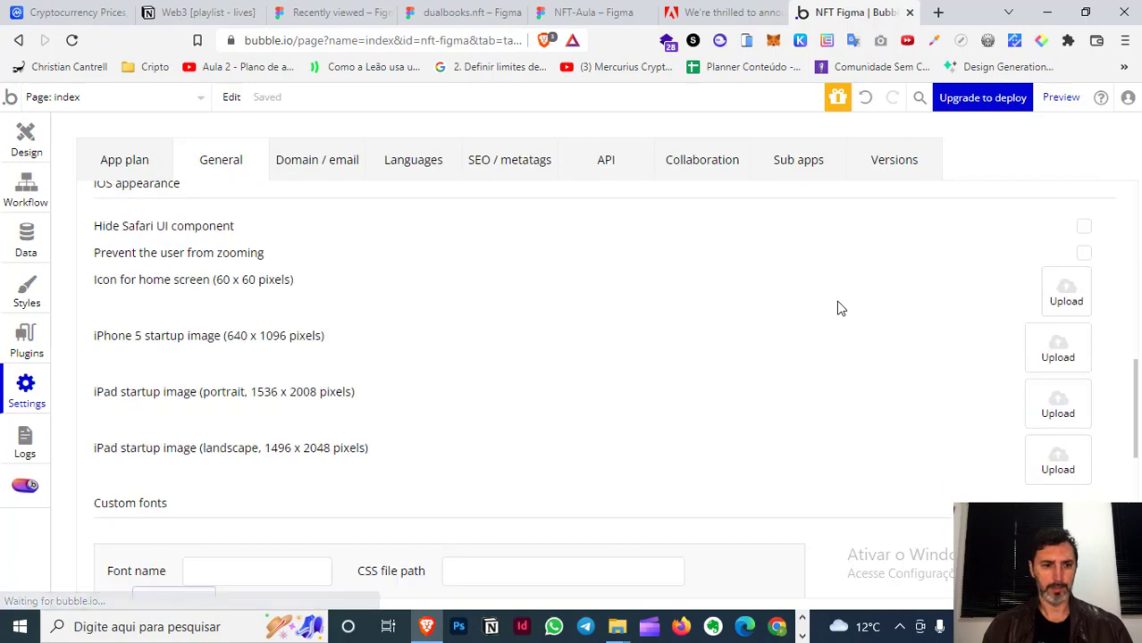
{"action": "scroll", "coordinate": [840, 308], "scroll_direction": "down", "scroll_amount": 2}
{"action": "scroll", "coordinate": [840, 308], "scroll_direction": "down", "scroll_amount": 3}
{"action": "scroll", "coordinate": [840, 309], "scroll_direction": "down", "scroll_amount": 2}
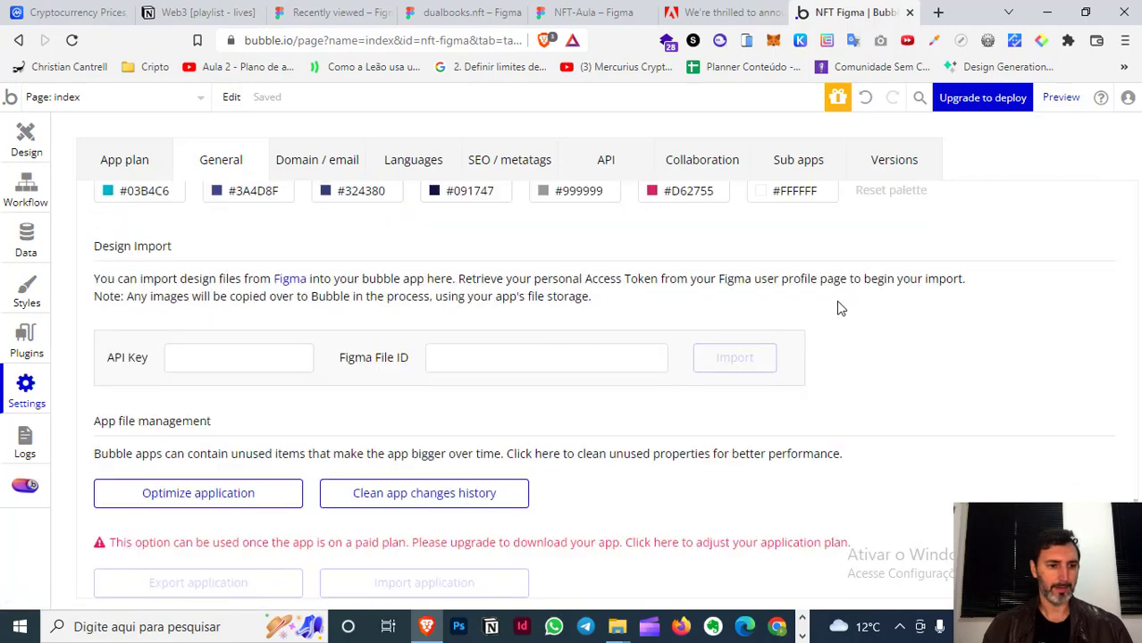
{"action": "left_click", "coordinate": [182, 357]}
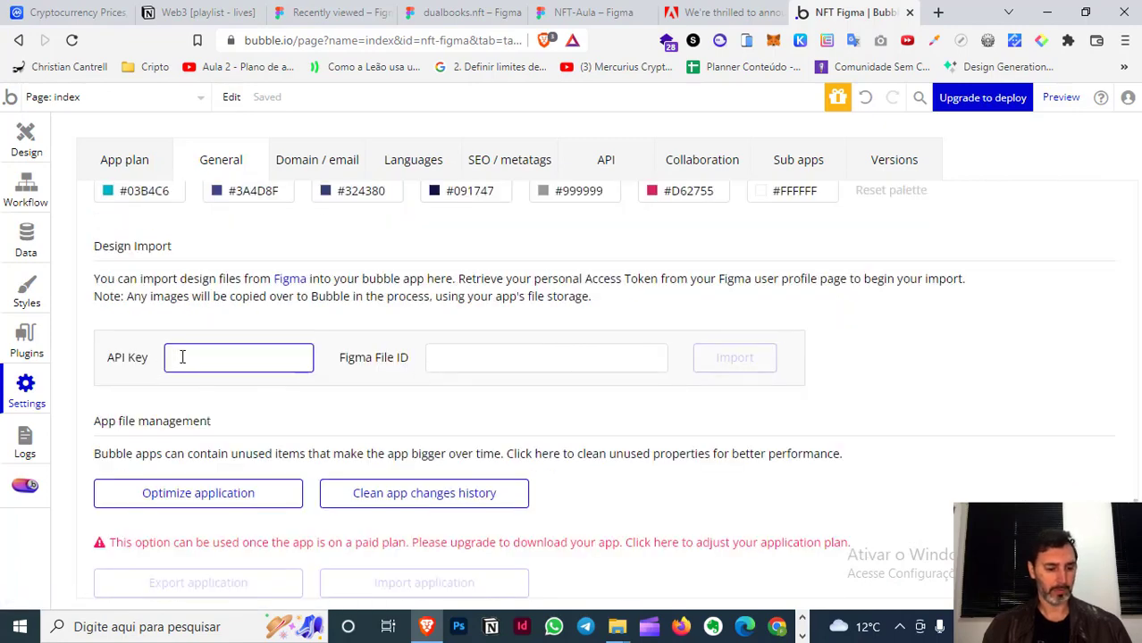
{"action": "key", "text": "ctrl+v"}
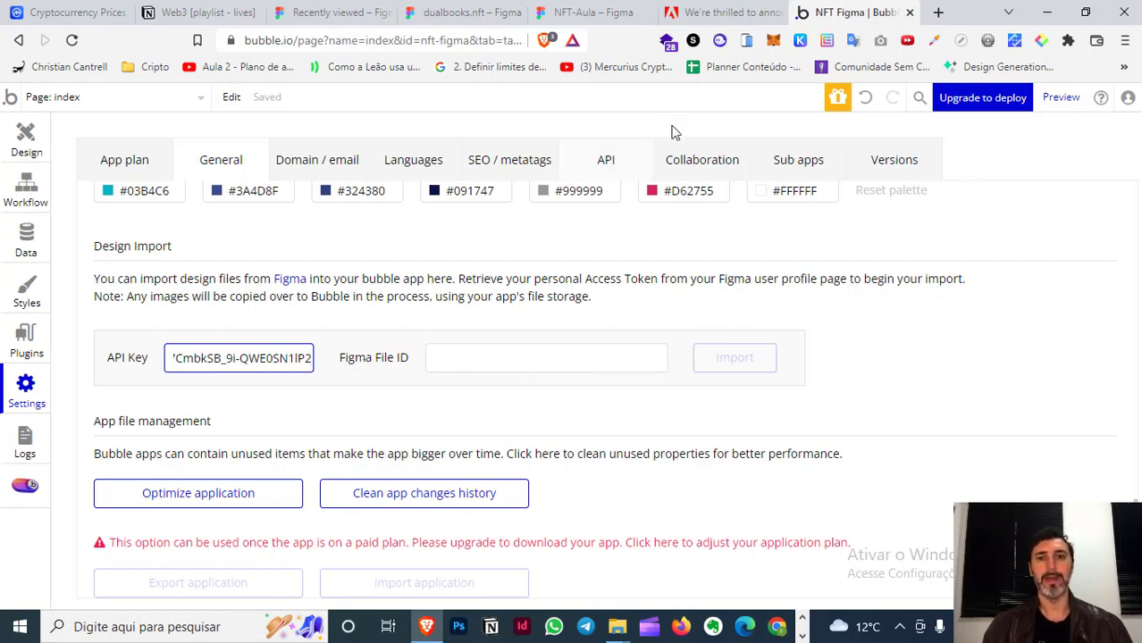
{"action": "left_click", "coordinate": [585, 12]}
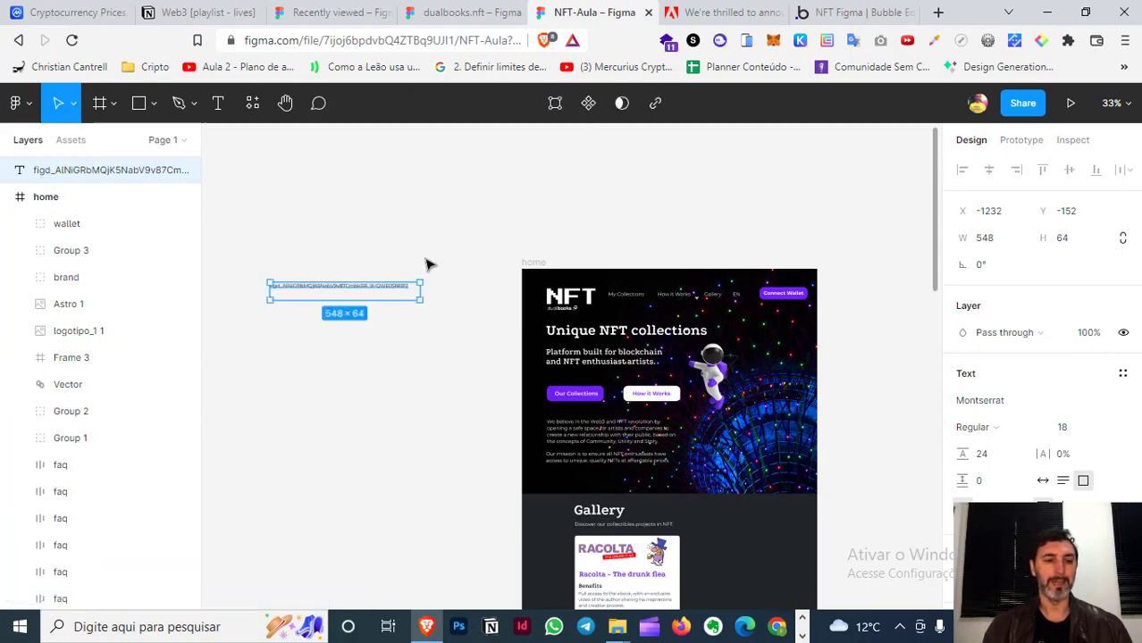
- Collapse the home frame's layers, deselect the token text, and zoom the canvas out to 25%
{"action": "left_click", "coordinate": [6, 197]}
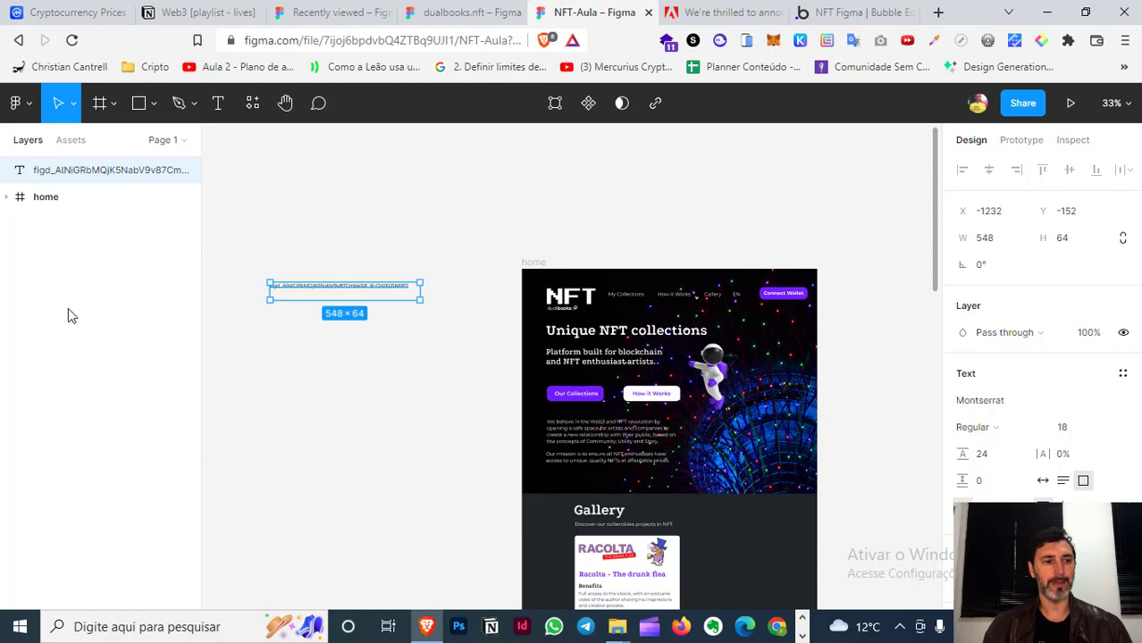
{"action": "left_click", "coordinate": [503, 201]}
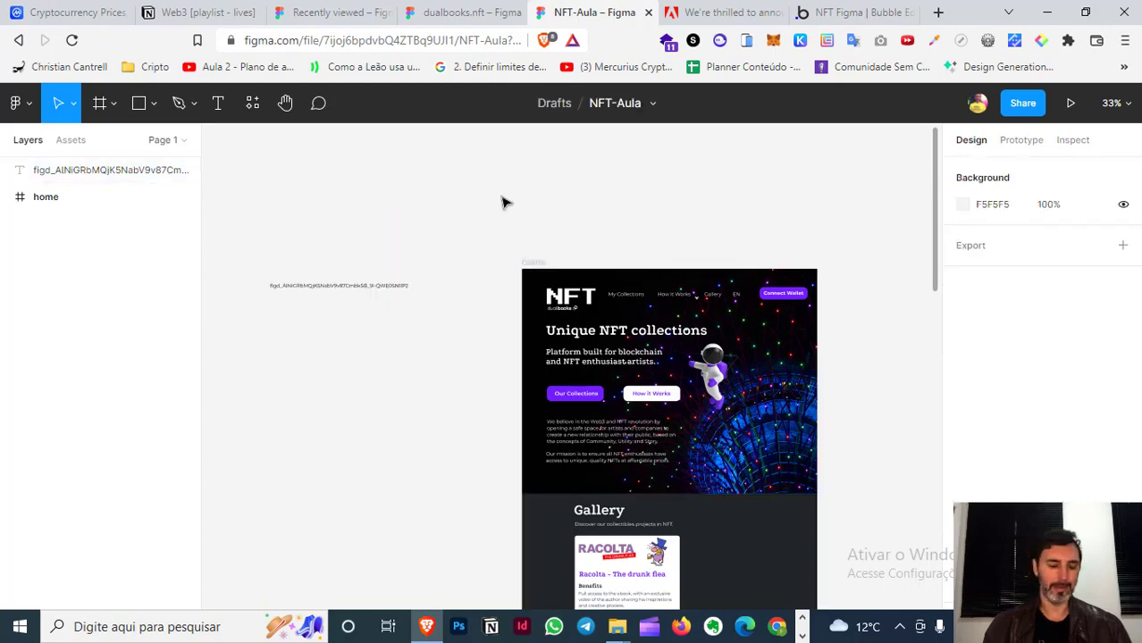
{"action": "key", "text": "shift+0"}
{"action": "key", "text": "minus"}
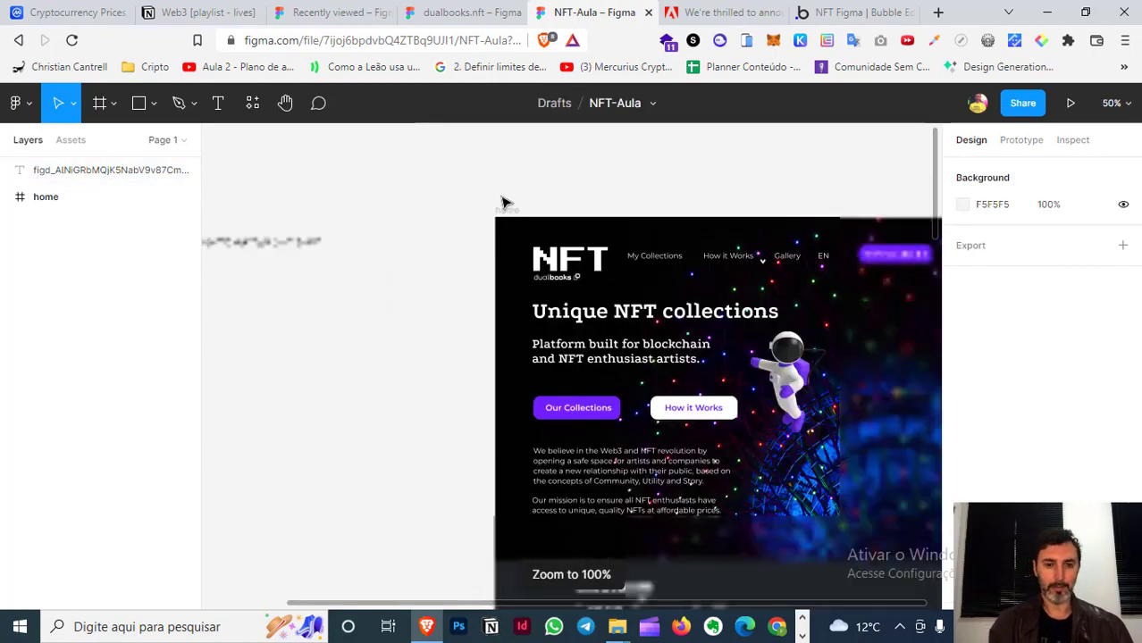
{"action": "key", "text": "minus"}
{"action": "left_click_drag", "start_coordinate": [493, 225], "coordinate": [346, 171]}
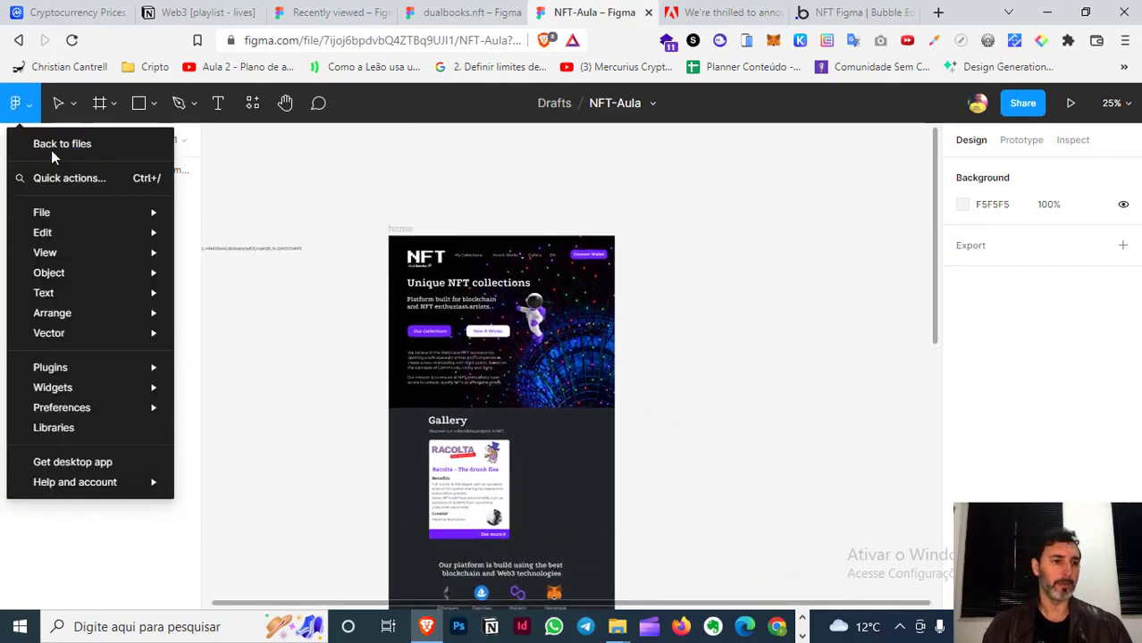
{"action": "left_click", "coordinate": [54, 143]}
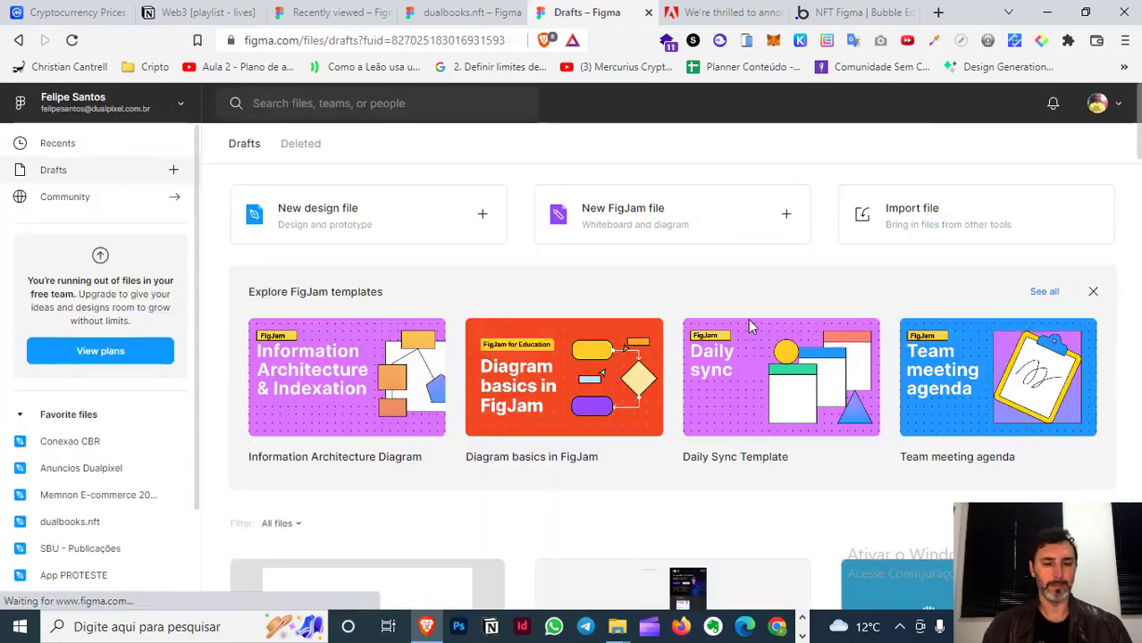
{"action": "scroll", "coordinate": [755, 326], "scroll_direction": "down", "scroll_amount": 2}
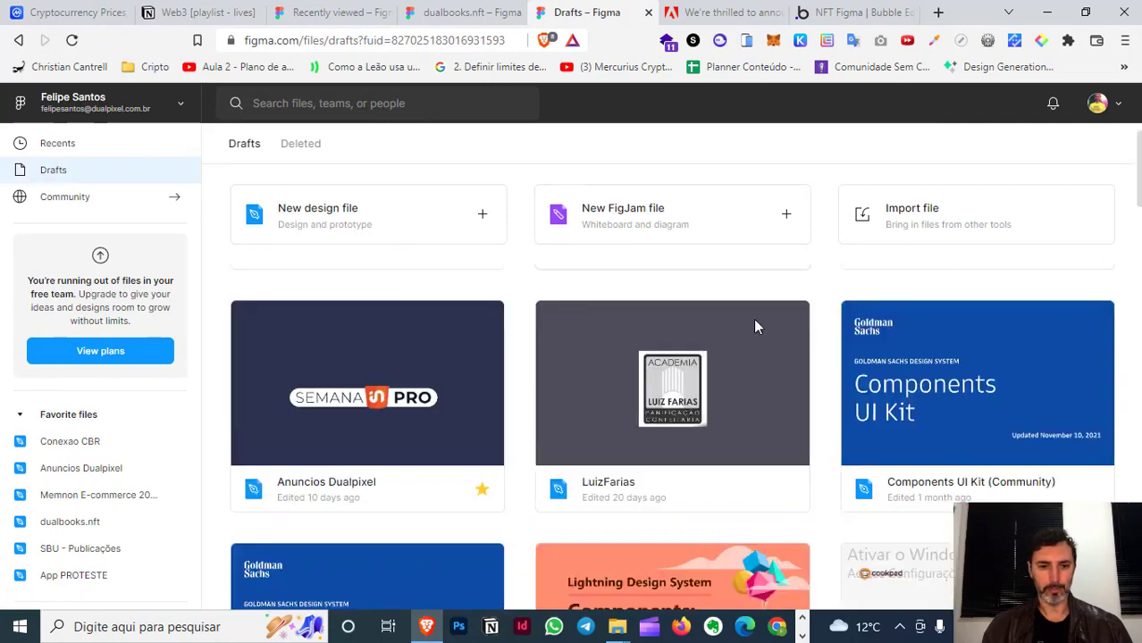
{"action": "double_click", "coordinate": [705, 361]}
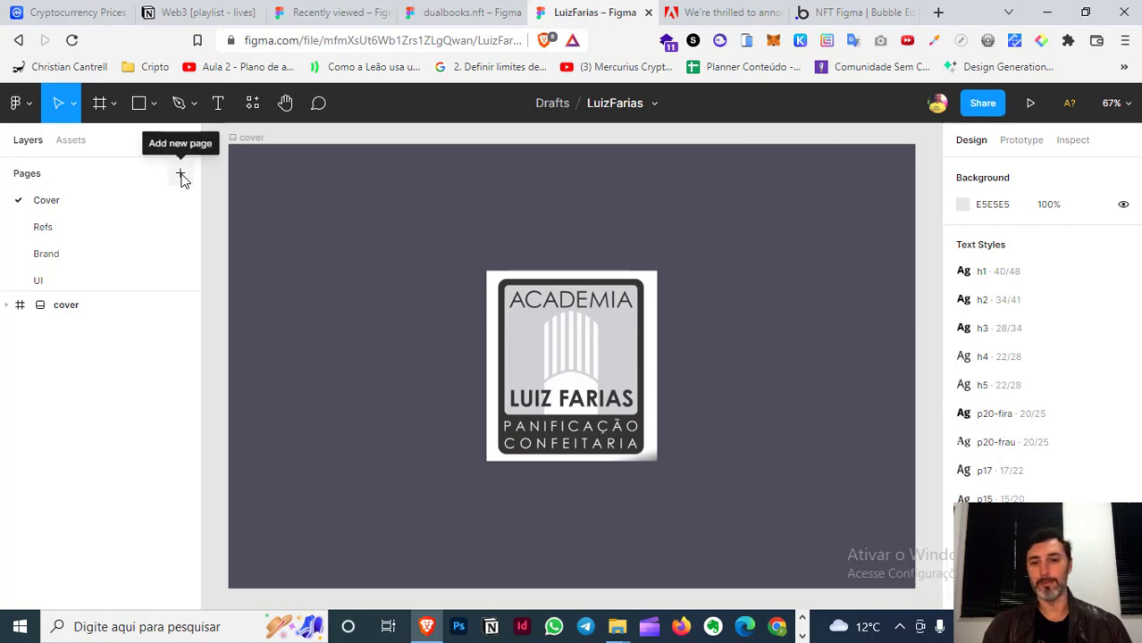
- Switch to the Refs page and zoom in on the reference desktop frames
{"action": "scroll", "coordinate": [1064, 319], "scroll_direction": "down", "scroll_amount": 4}
{"action": "scroll", "coordinate": [1066, 320], "scroll_direction": "down", "scroll_amount": 3}
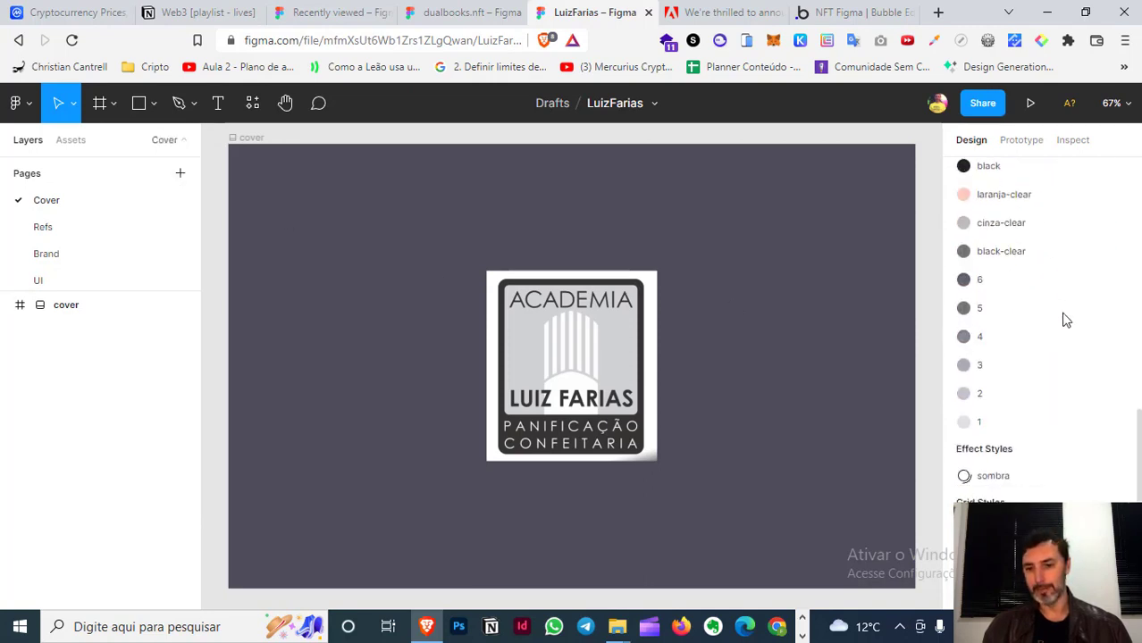
{"action": "scroll", "coordinate": [1065, 320], "scroll_direction": "up", "scroll_amount": 3}
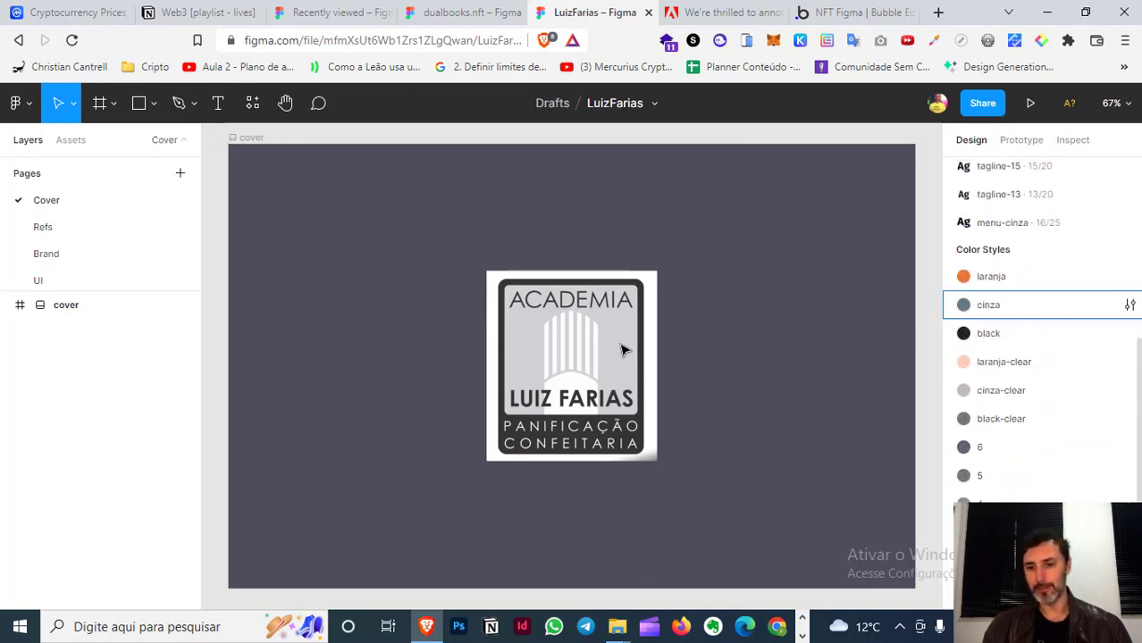
{"action": "left_click", "coordinate": [70, 228]}
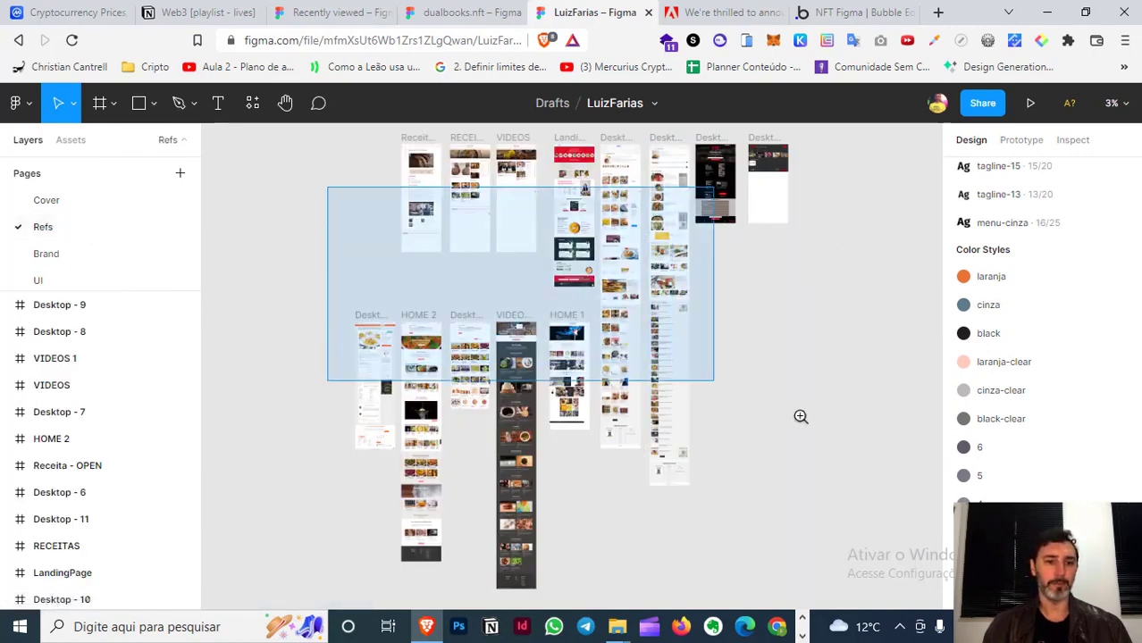
{"action": "left_click_drag", "start_coordinate": [377, 222], "coordinate": [810, 421]}
{"action": "scroll", "coordinate": [829, 420], "scroll_direction": "up", "scroll_amount": 1}
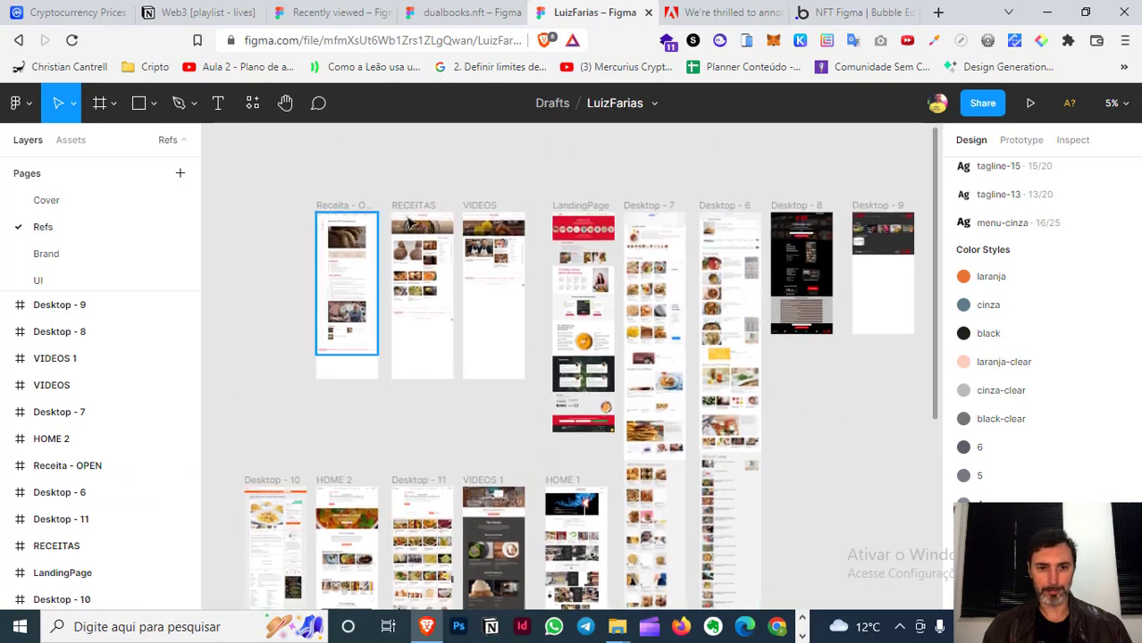
- Inspect the Brand page's Typography, Brand and colour palette frames, then open the UI page
{"action": "left_click", "coordinate": [47, 255]}
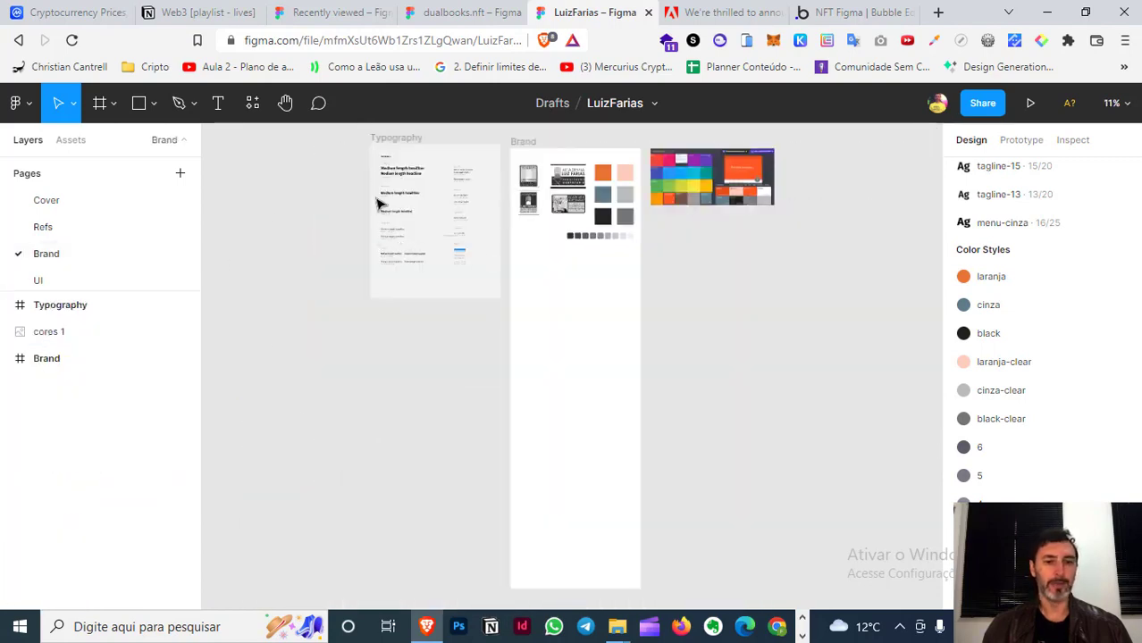
{"action": "scroll", "coordinate": [353, 148], "scroll_direction": "up", "scroll_amount": 3}
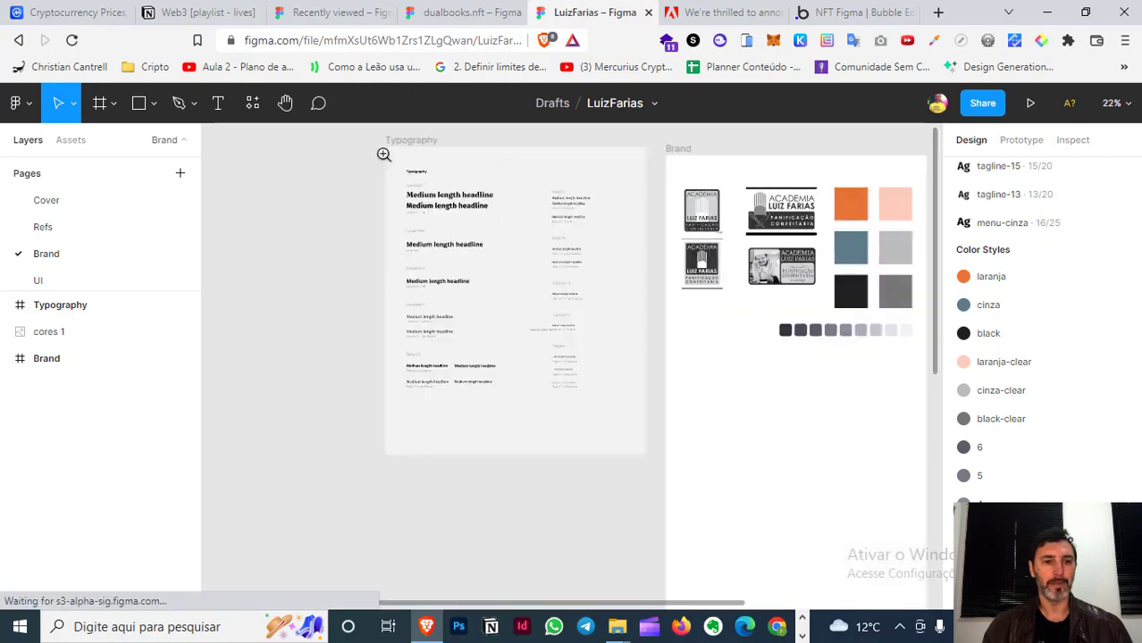
{"action": "left_click_drag", "start_coordinate": [355, 145], "coordinate": [908, 416]}
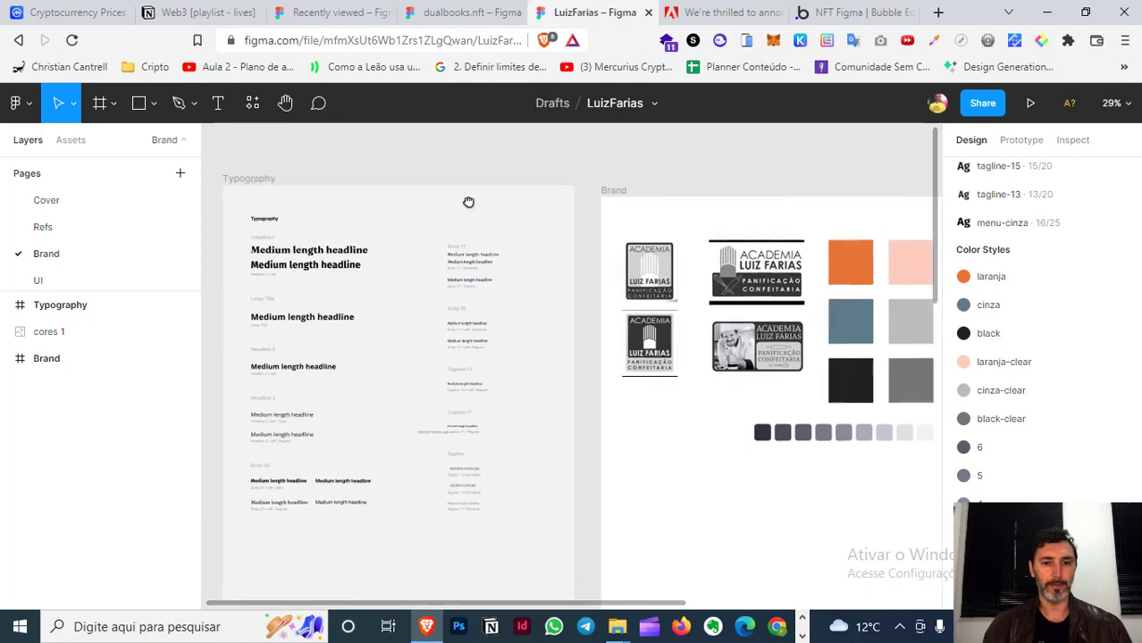
{"action": "left_click_drag", "start_coordinate": [551, 246], "coordinate": [325, 188]}
{"action": "left_click_drag", "start_coordinate": [716, 396], "coordinate": [826, 413]}
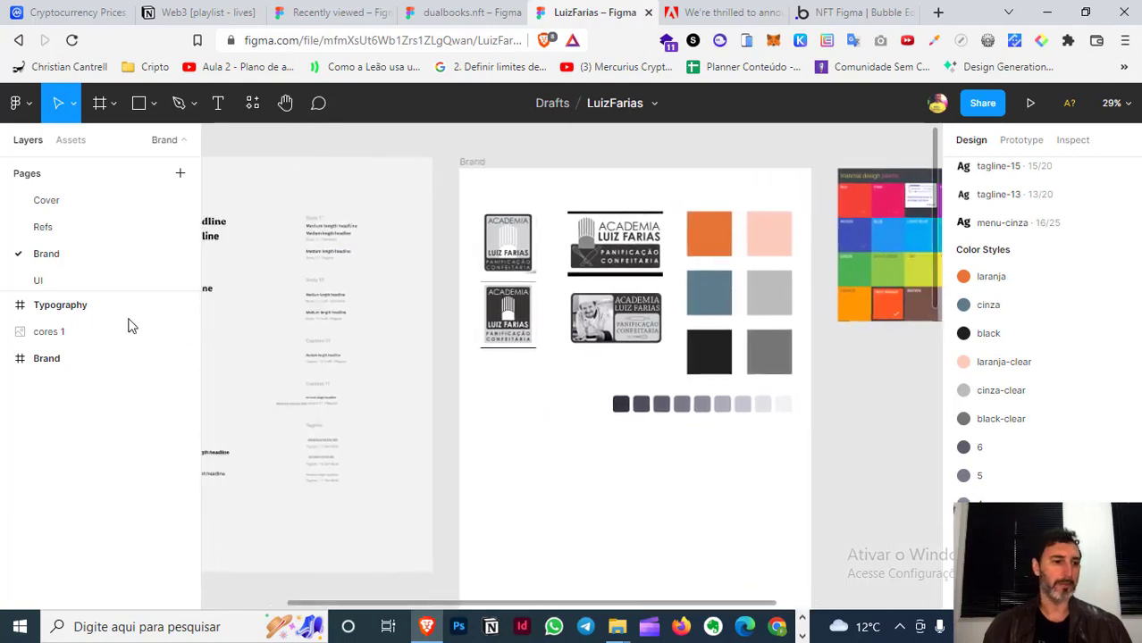
{"action": "left_click", "coordinate": [40, 283]}
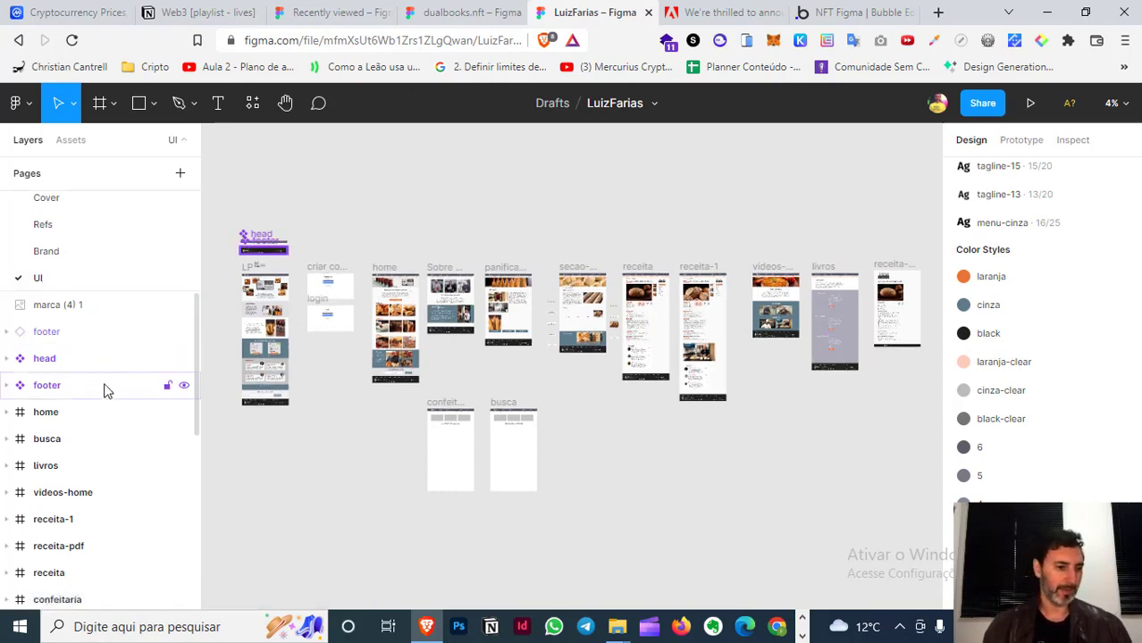
- Look over the LuizFarias UI page frames, from LP and home to receita and secao-panifica, then launch the prototype
{"action": "scroll", "coordinate": [103, 391], "scroll_direction": "down", "scroll_amount": 3}
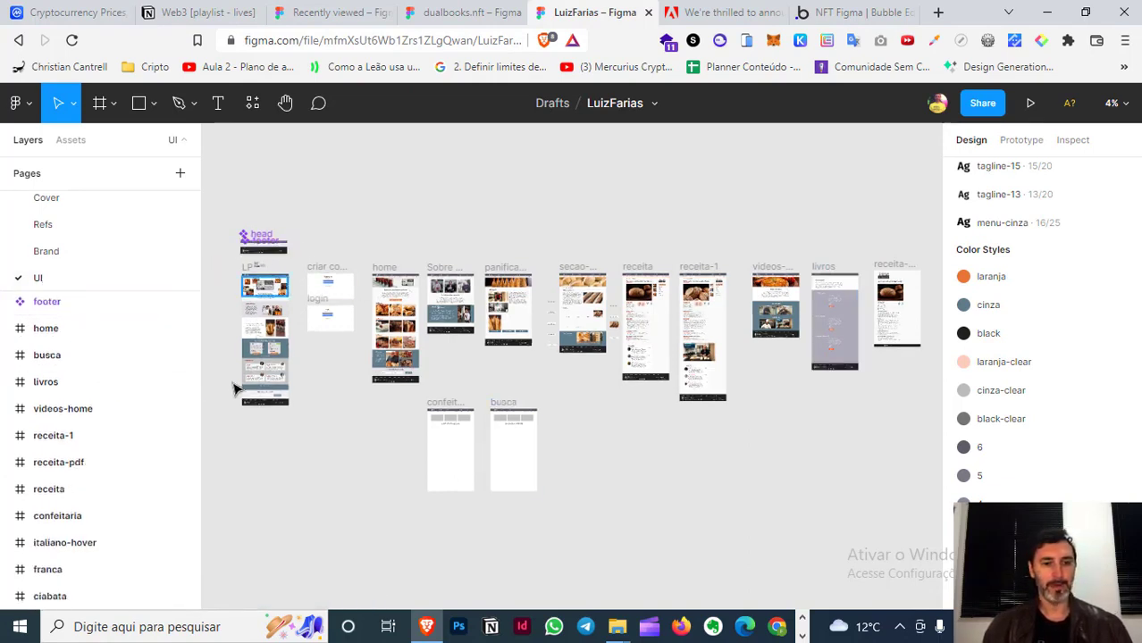
{"action": "left_click_drag", "start_coordinate": [233, 209], "coordinate": [331, 368]}
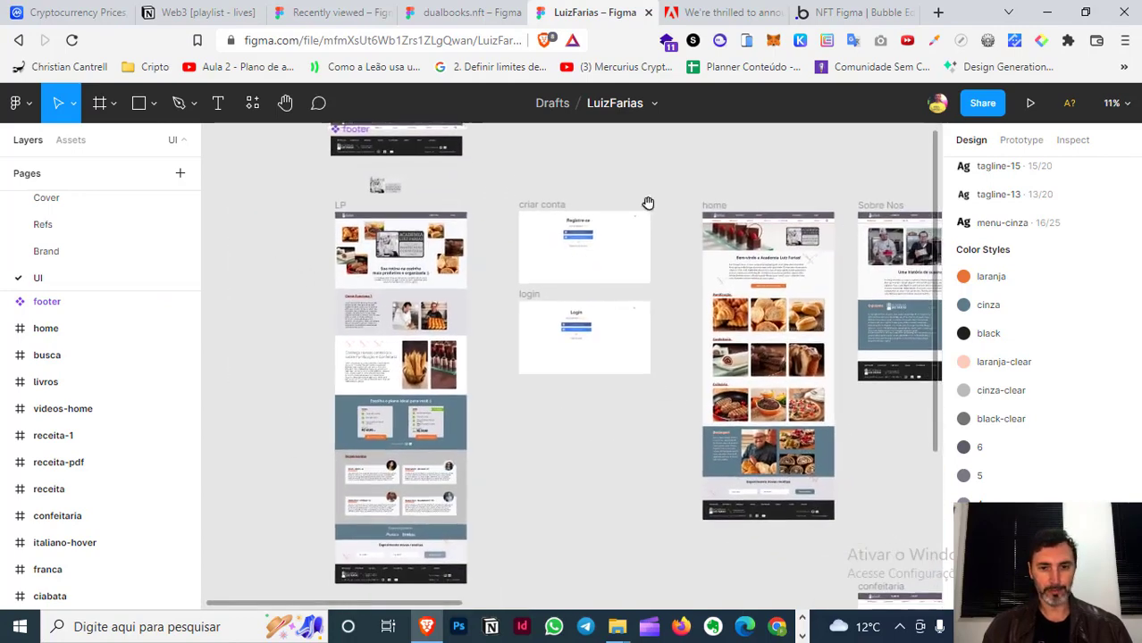
{"action": "scroll", "coordinate": [537, 313], "scroll_direction": "right", "scroll_amount": 5}
{"action": "scroll", "coordinate": [581, 404], "scroll_direction": "right", "scroll_amount": 8}
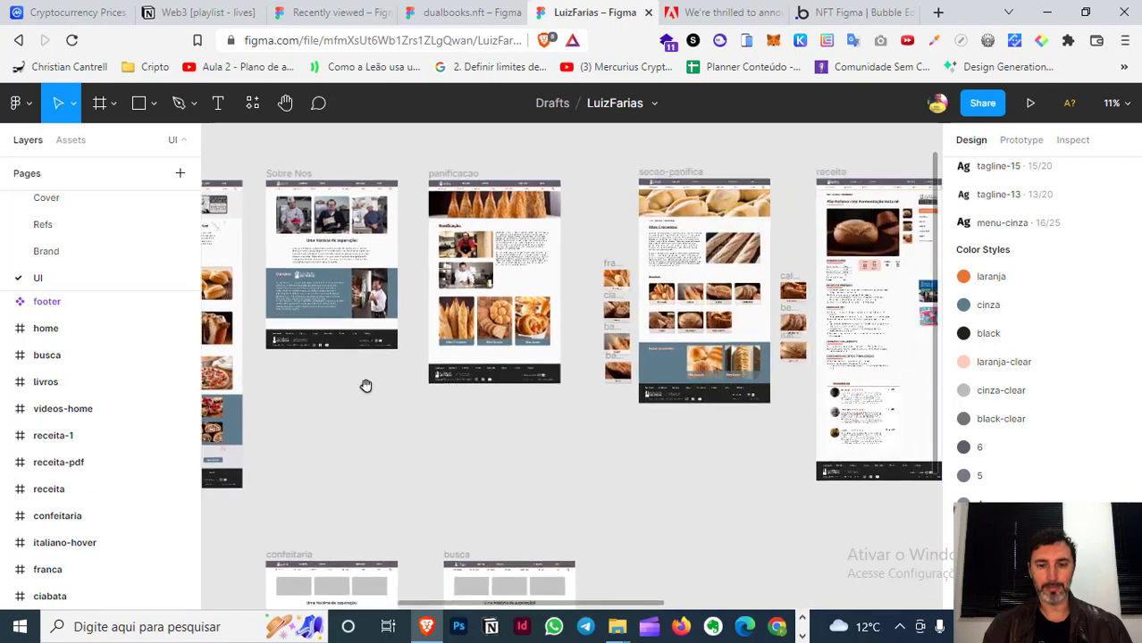
{"action": "scroll", "coordinate": [487, 432], "scroll_direction": "right", "scroll_amount": 5}
{"action": "left_click_drag", "start_coordinate": [754, 388], "coordinate": [454, 403]}
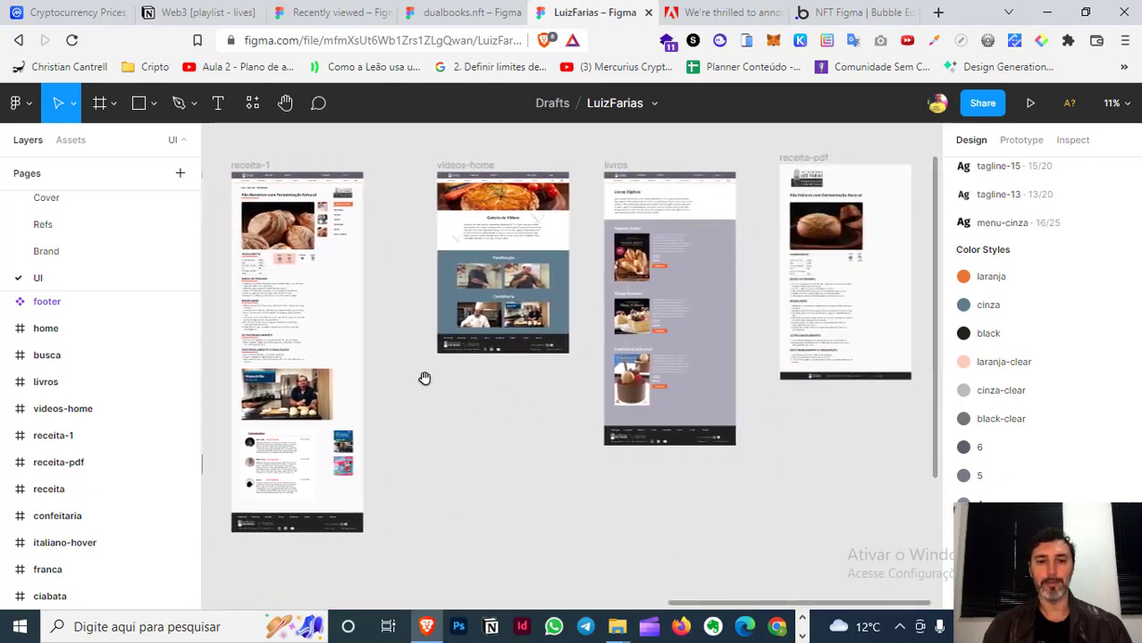
{"action": "left_click_drag", "start_coordinate": [349, 282], "coordinate": [741, 321]}
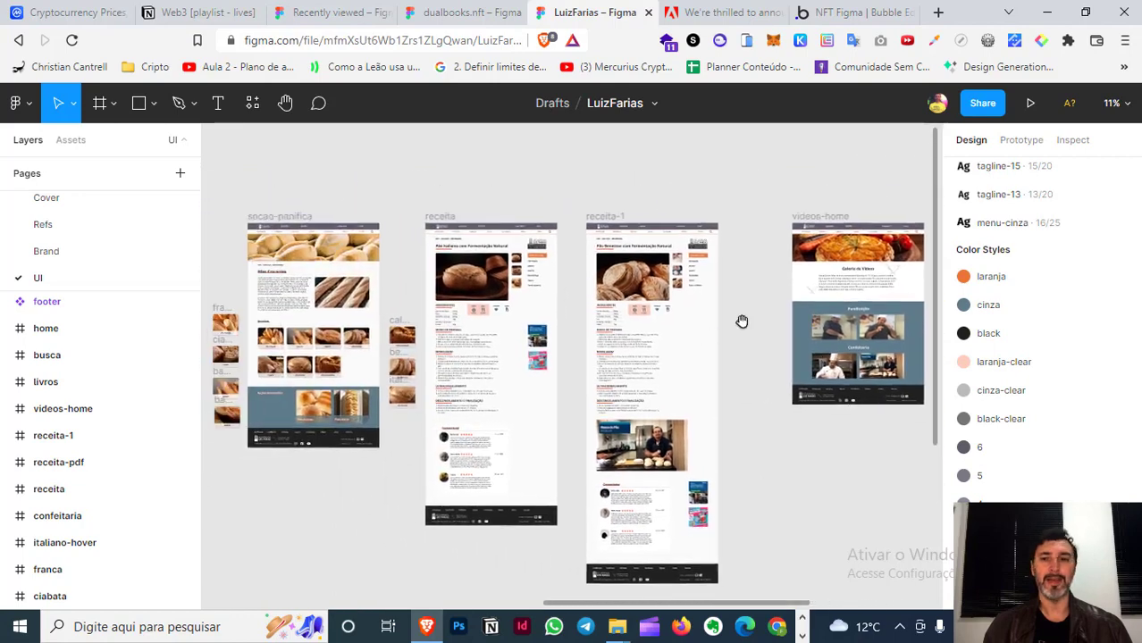
{"action": "left_click", "coordinate": [1031, 104]}
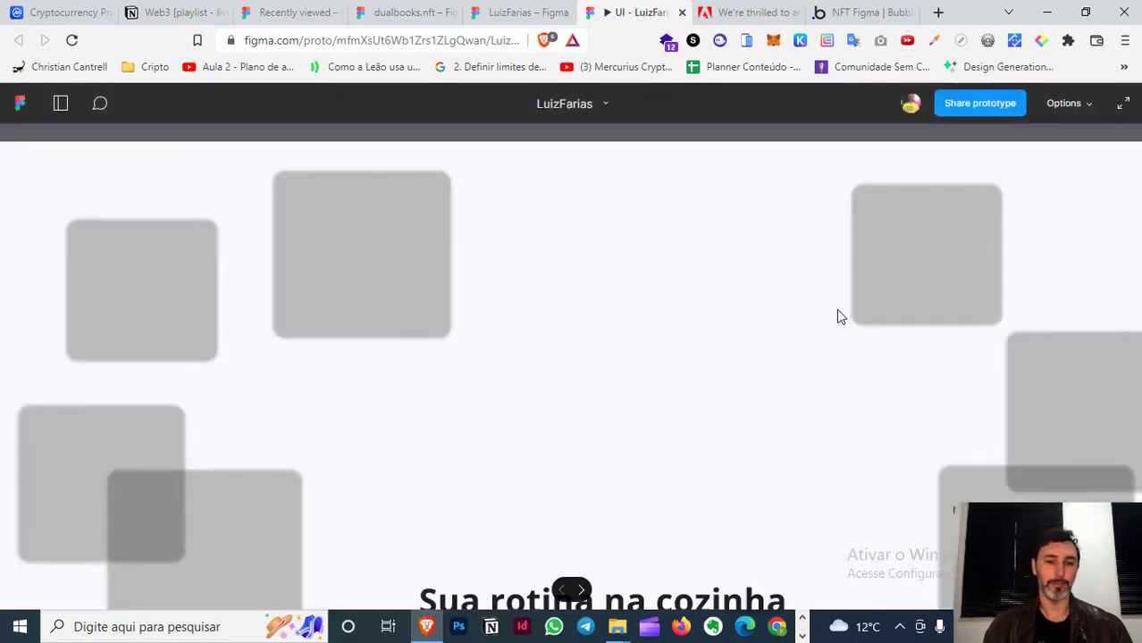
- Scroll the 'Sua rotina na cozinha' prototype down to the footer and back up
{"action": "scroll", "coordinate": [838, 316], "scroll_direction": "down", "scroll_amount": 2}
{"action": "scroll", "coordinate": [840, 316], "scroll_direction": "down", "scroll_amount": 2}
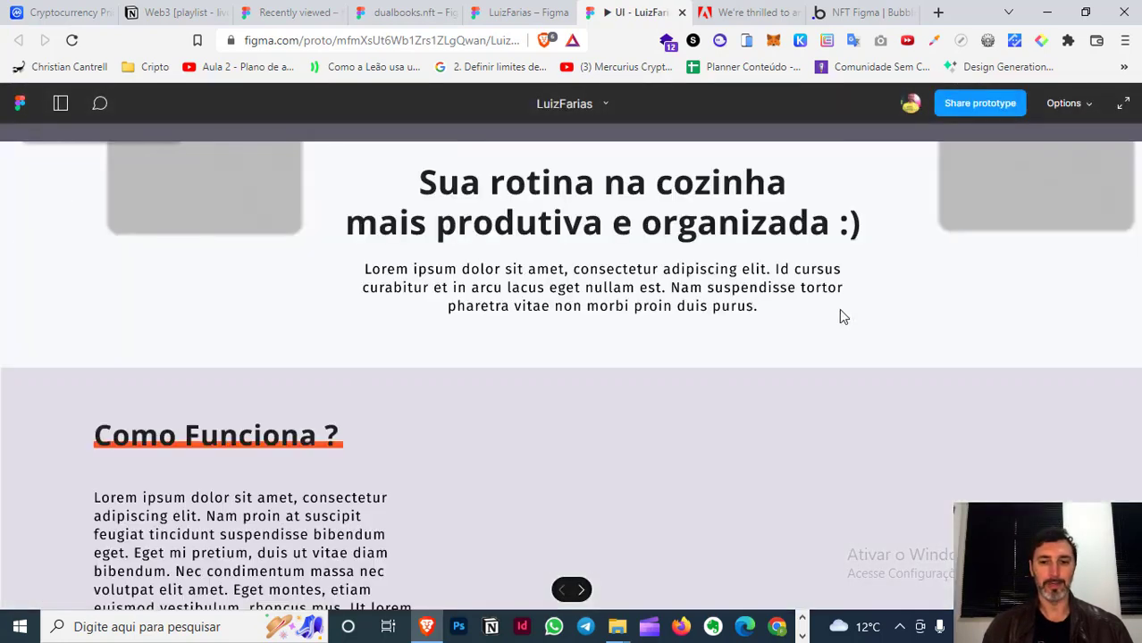
{"action": "scroll", "coordinate": [840, 316], "scroll_direction": "down", "scroll_amount": 3}
{"action": "scroll", "coordinate": [842, 316], "scroll_direction": "down", "scroll_amount": 2}
{"action": "scroll", "coordinate": [842, 316], "scroll_direction": "down", "scroll_amount": 2}
{"action": "scroll", "coordinate": [842, 316], "scroll_direction": "down", "scroll_amount": 3}
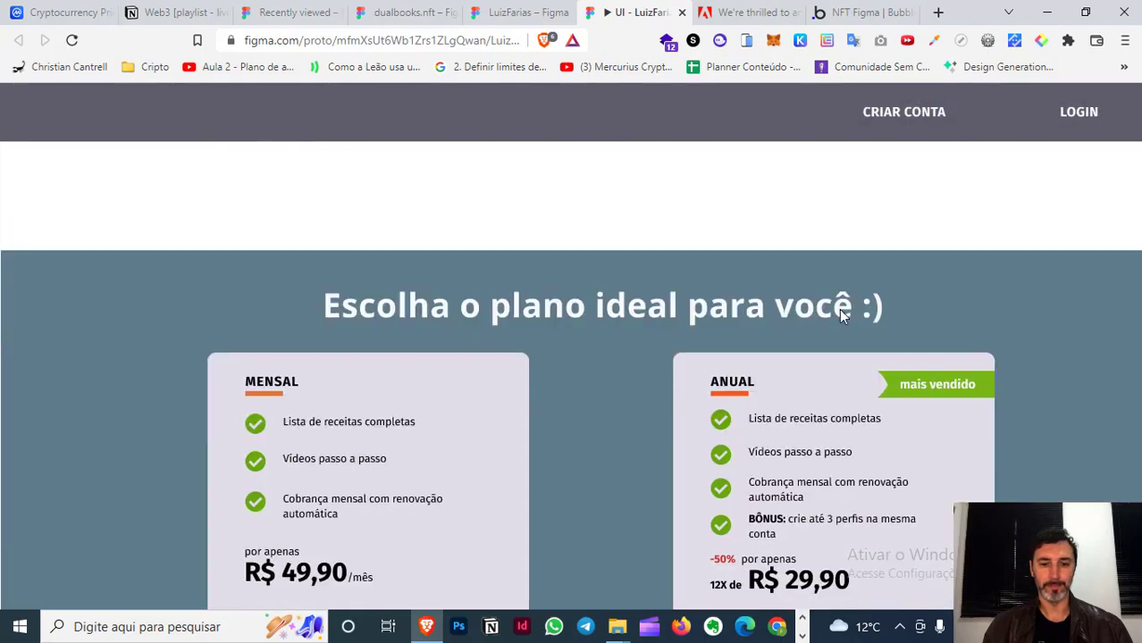
{"action": "scroll", "coordinate": [778, 317], "scroll_direction": "down", "scroll_amount": 2}
{"action": "scroll", "coordinate": [590, 307], "scroll_direction": "down", "scroll_amount": 3}
{"action": "scroll", "coordinate": [591, 306], "scroll_direction": "down", "scroll_amount": 2}
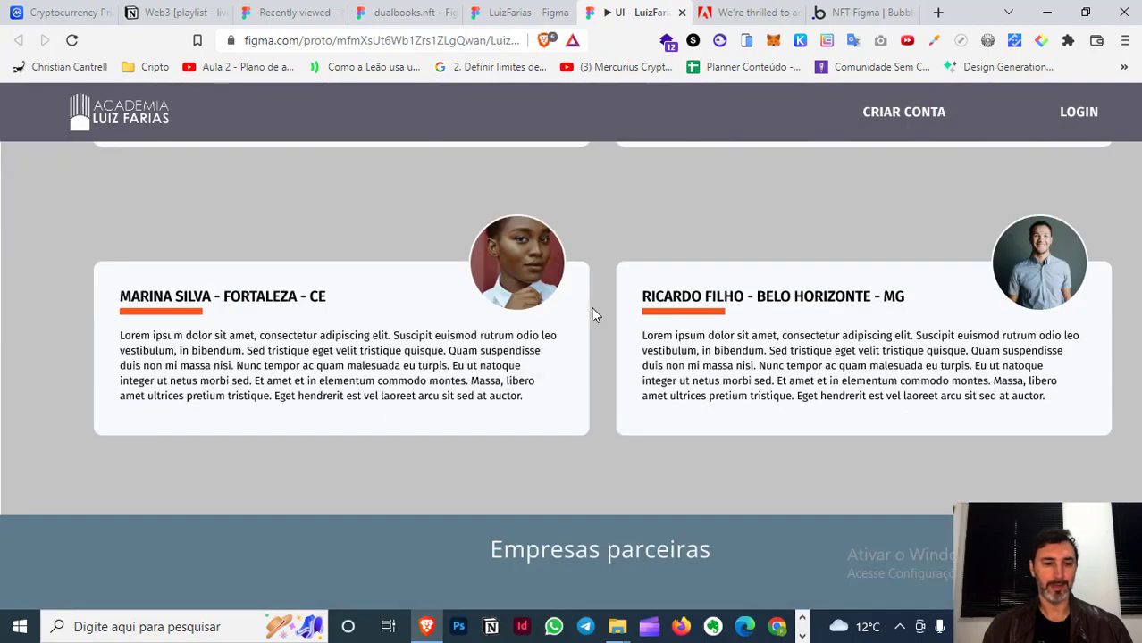
{"action": "scroll", "coordinate": [590, 307], "scroll_direction": "down", "scroll_amount": 2}
{"action": "scroll", "coordinate": [593, 313], "scroll_direction": "down", "scroll_amount": 3}
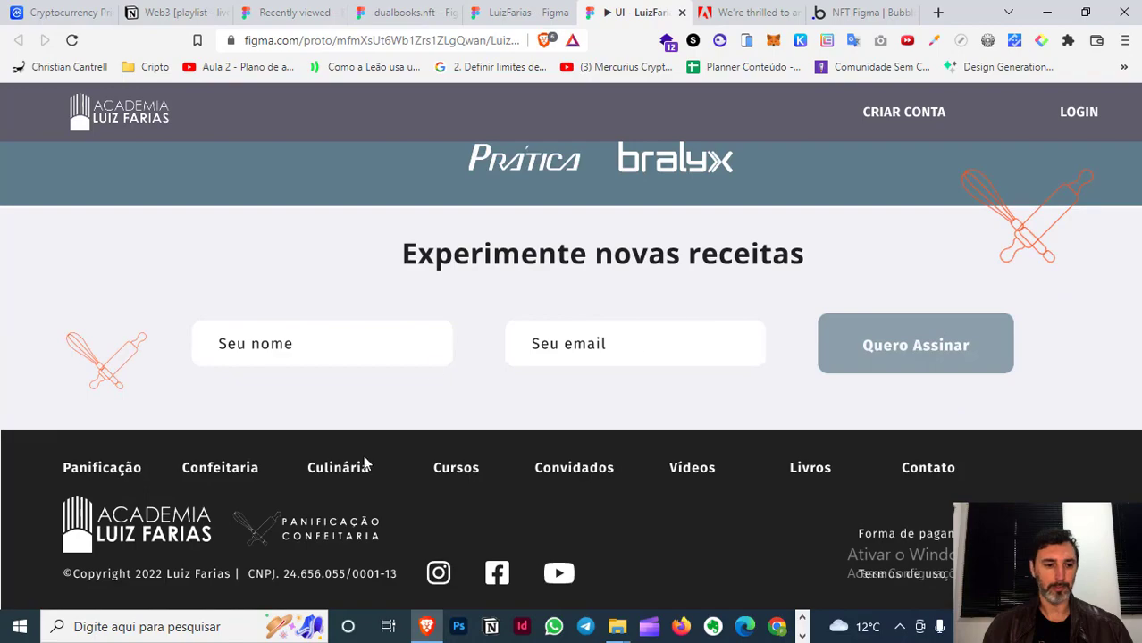
{"action": "scroll", "coordinate": [543, 358], "scroll_direction": "up", "scroll_amount": 8}
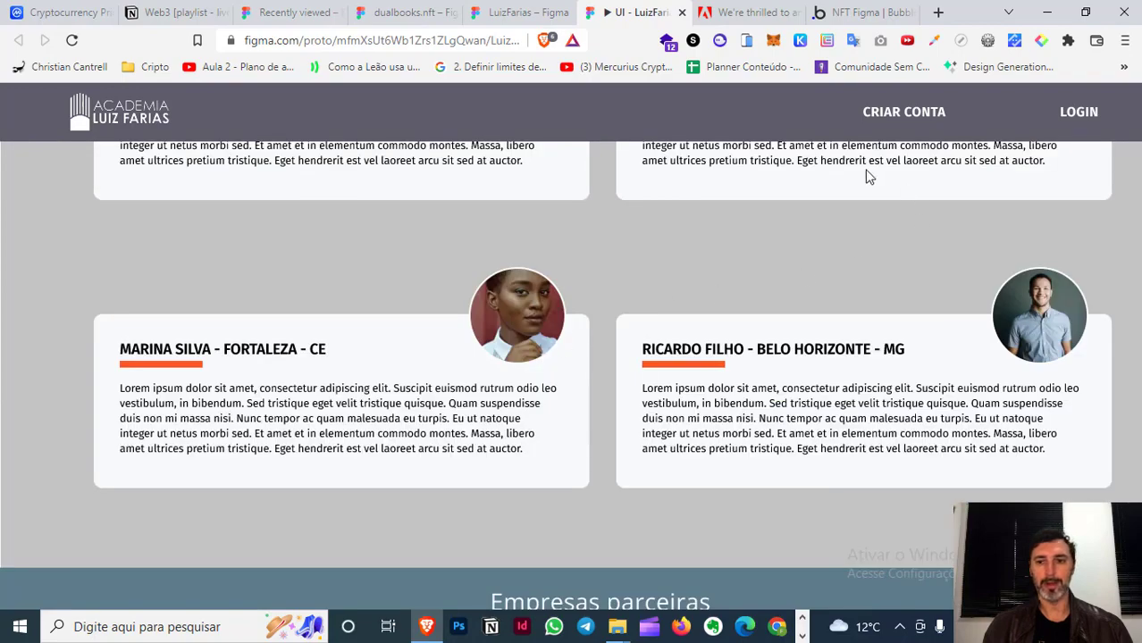
{"action": "scroll", "coordinate": [876, 232], "scroll_direction": "up", "scroll_amount": 1}
{"action": "scroll", "coordinate": [882, 272], "scroll_direction": "up", "scroll_amount": 10}
{"action": "scroll", "coordinate": [572, 365], "scroll_direction": "up", "scroll_amount": 1}
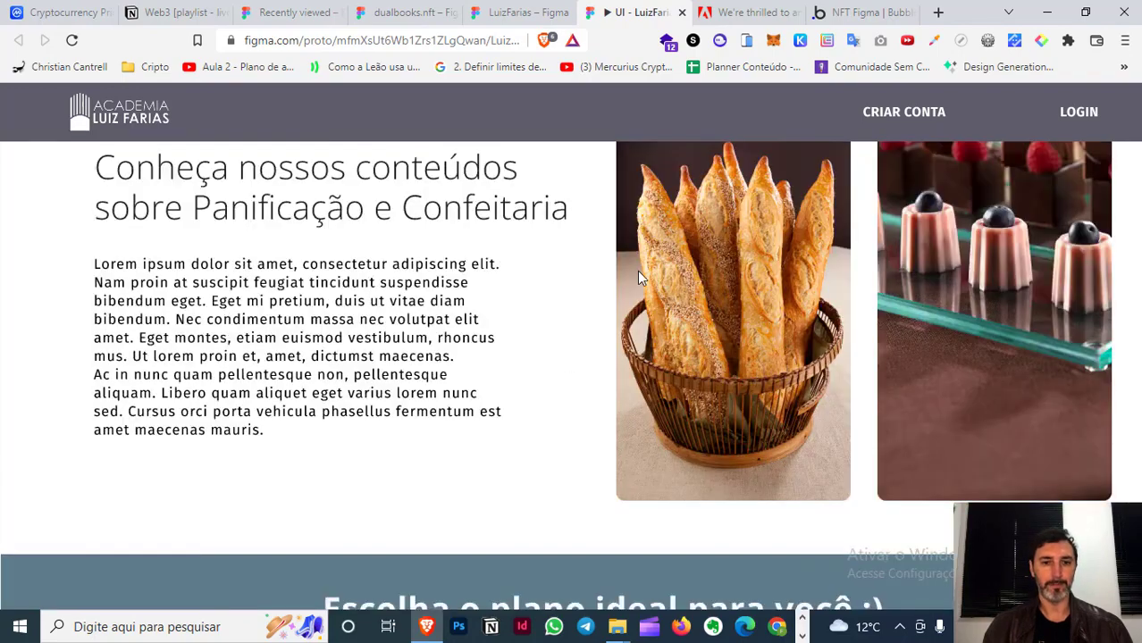
{"action": "scroll", "coordinate": [637, 271], "scroll_direction": "up", "scroll_amount": 5}
- Close the prototype tab and go back to the Figma drafts file list
{"action": "key", "text": "ctrl+w"}
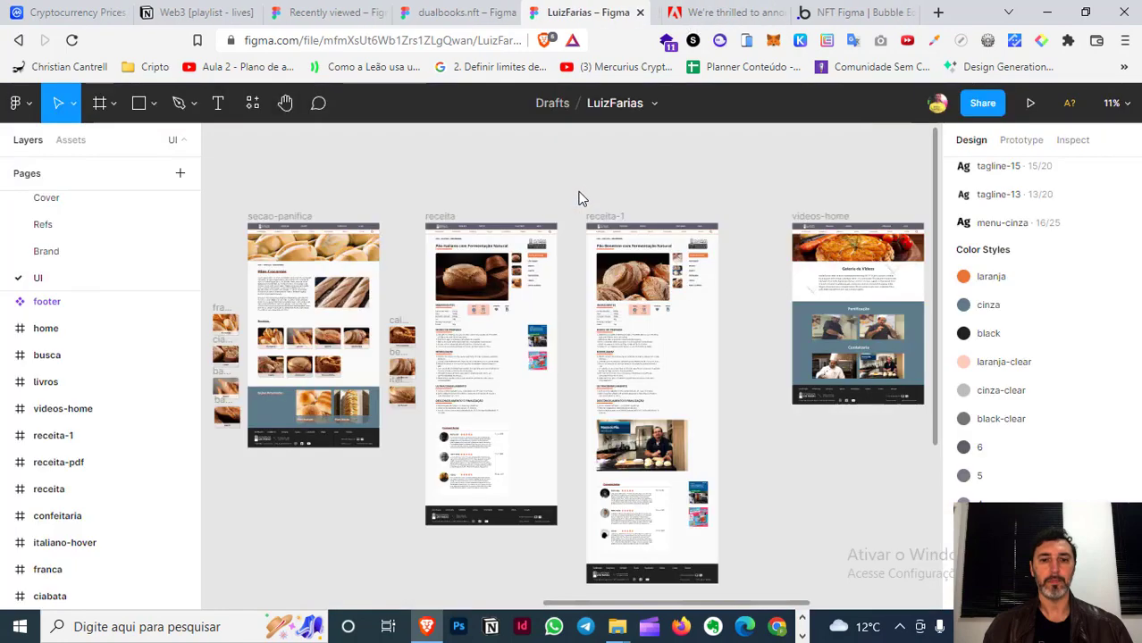
{"action": "left_click", "coordinate": [27, 109]}
{"action": "left_click", "coordinate": [45, 148]}
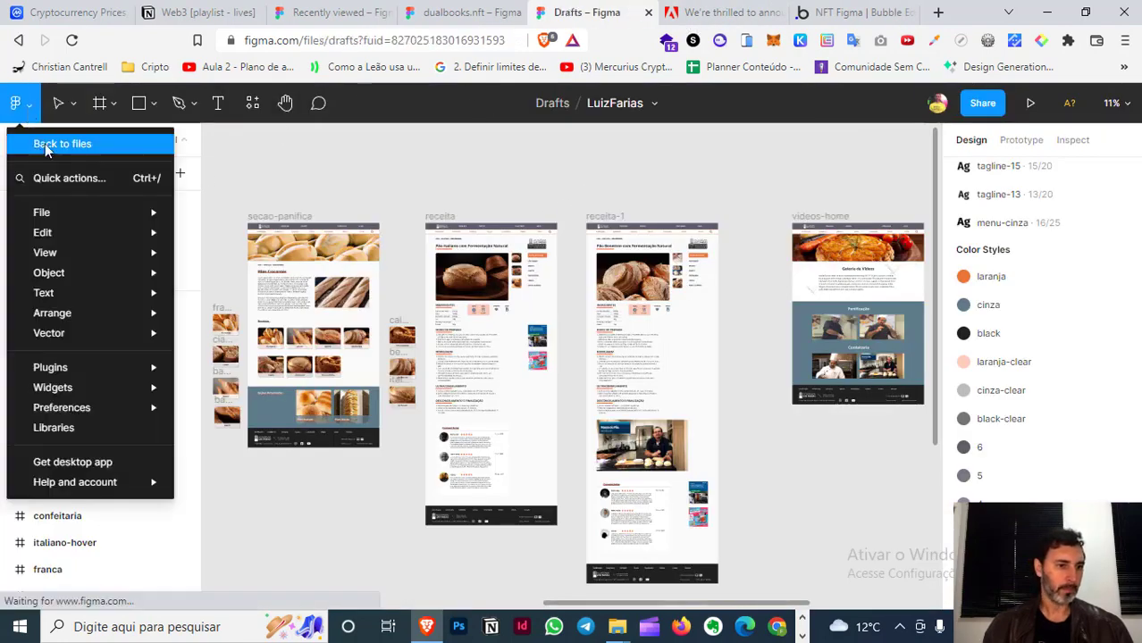
{"action": "scroll", "coordinate": [826, 316], "scroll_direction": "down", "scroll_amount": 2}
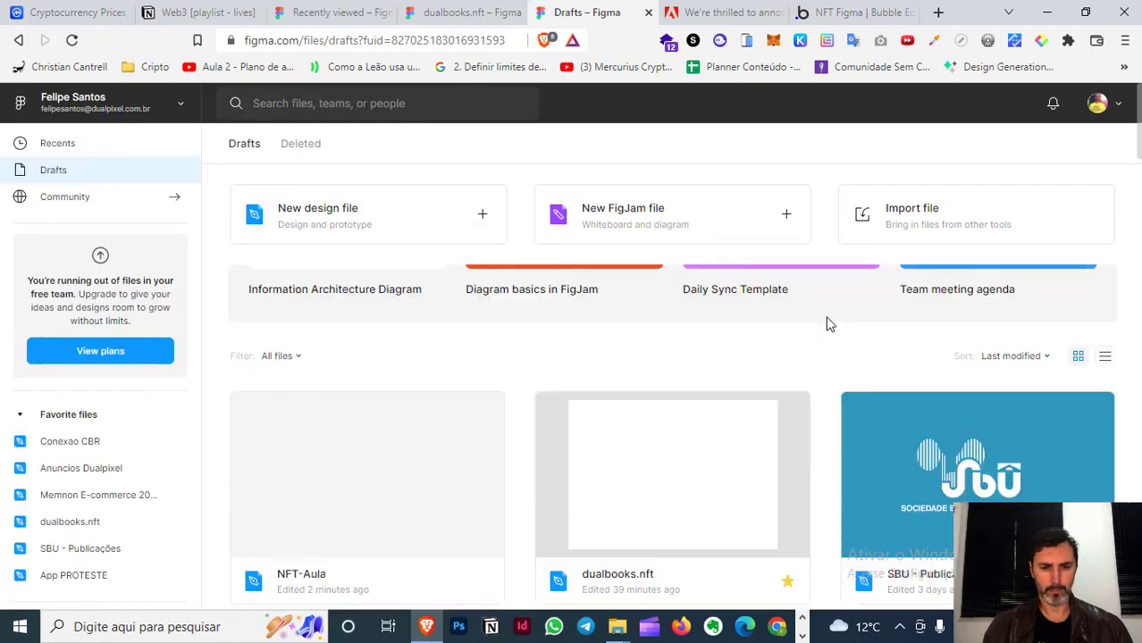
{"action": "scroll", "coordinate": [828, 323], "scroll_direction": "down", "scroll_amount": 1}
- Open the NFT-Aula file, then check the saved API key in Bubble's Design Import settings
{"action": "double_click", "coordinate": [355, 427]}
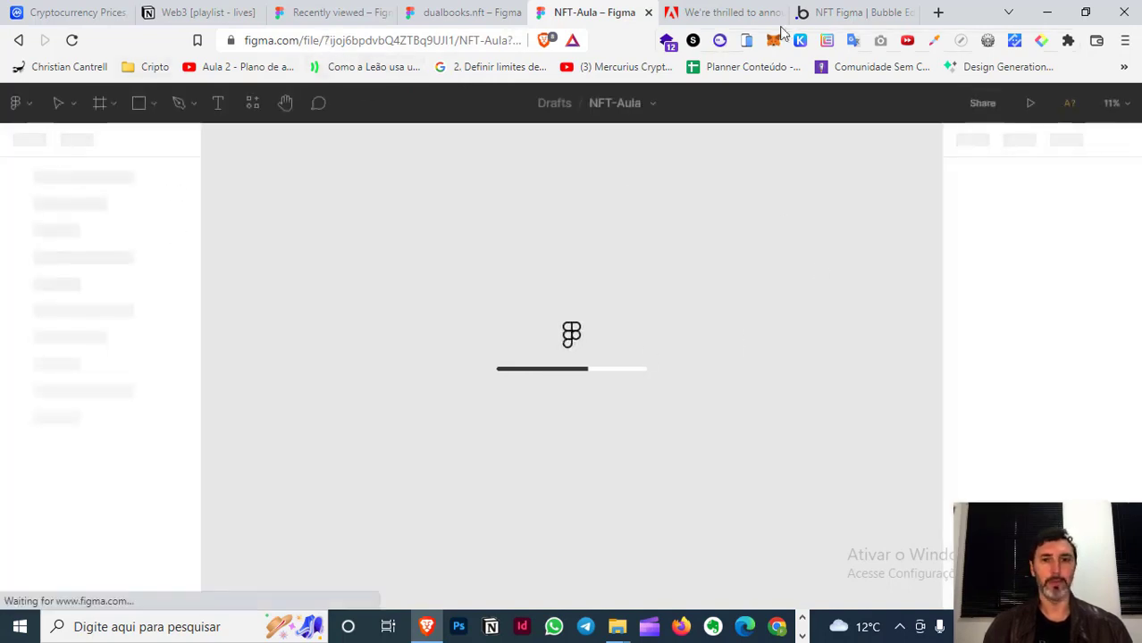
{"action": "left_click", "coordinate": [856, 11]}
{"action": "left_click", "coordinate": [184, 365]}
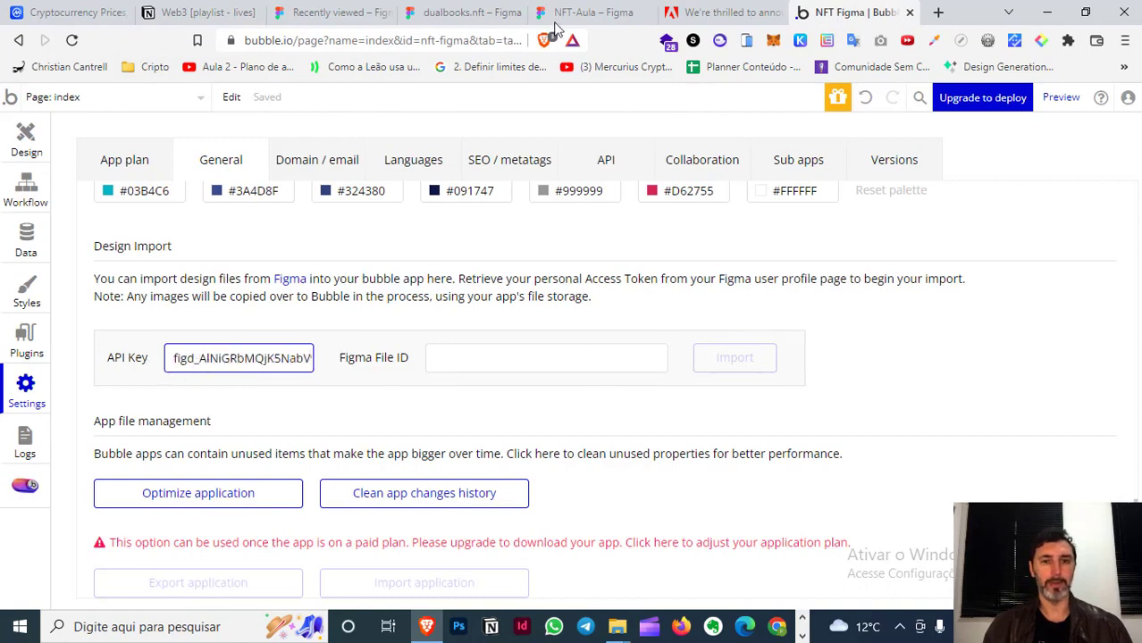
- Copy NFT-Aula's file key from the Figma address bar into Bubble's Figma File ID field and import
{"action": "left_click", "coordinate": [563, 14]}
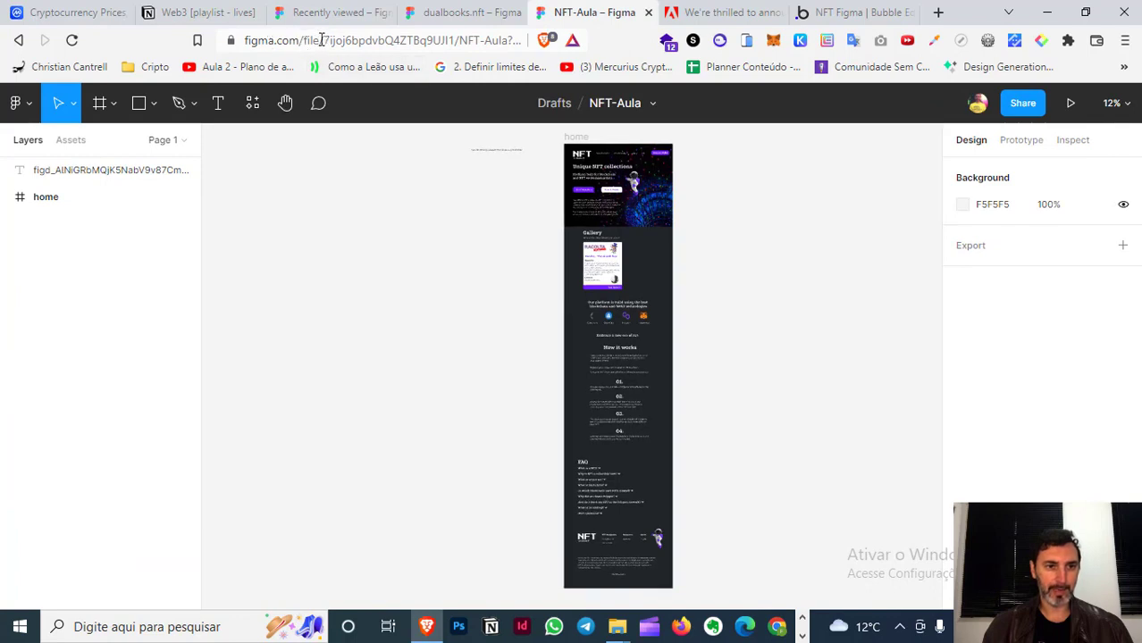
{"action": "left_click_drag", "start_coordinate": [326, 39], "coordinate": [449, 41]}
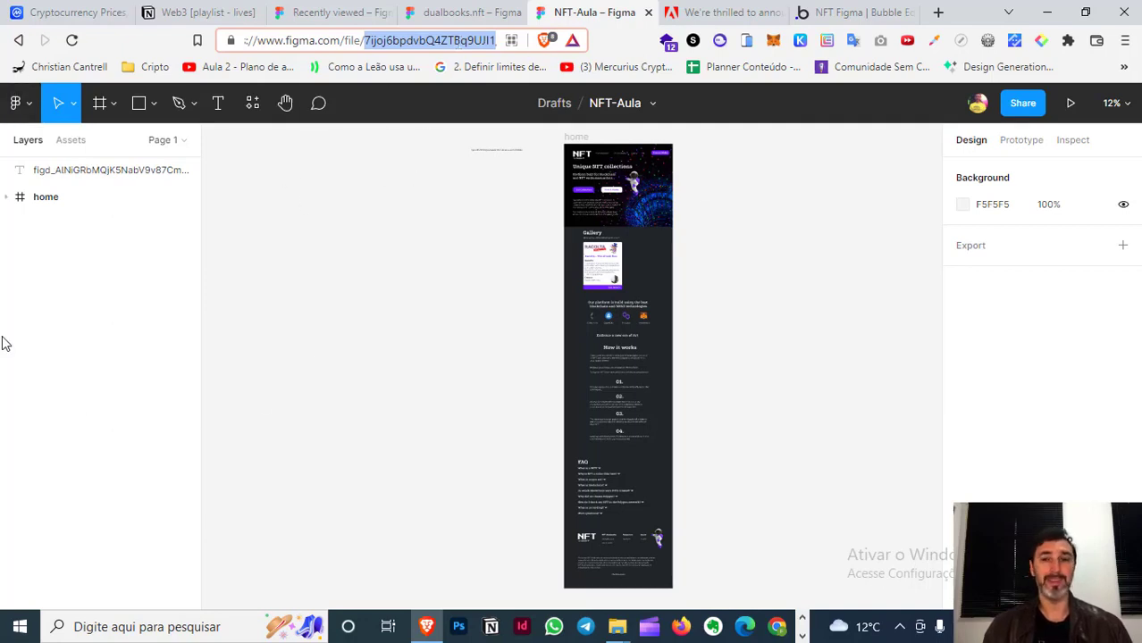
{"action": "left_click", "coordinate": [867, 10]}
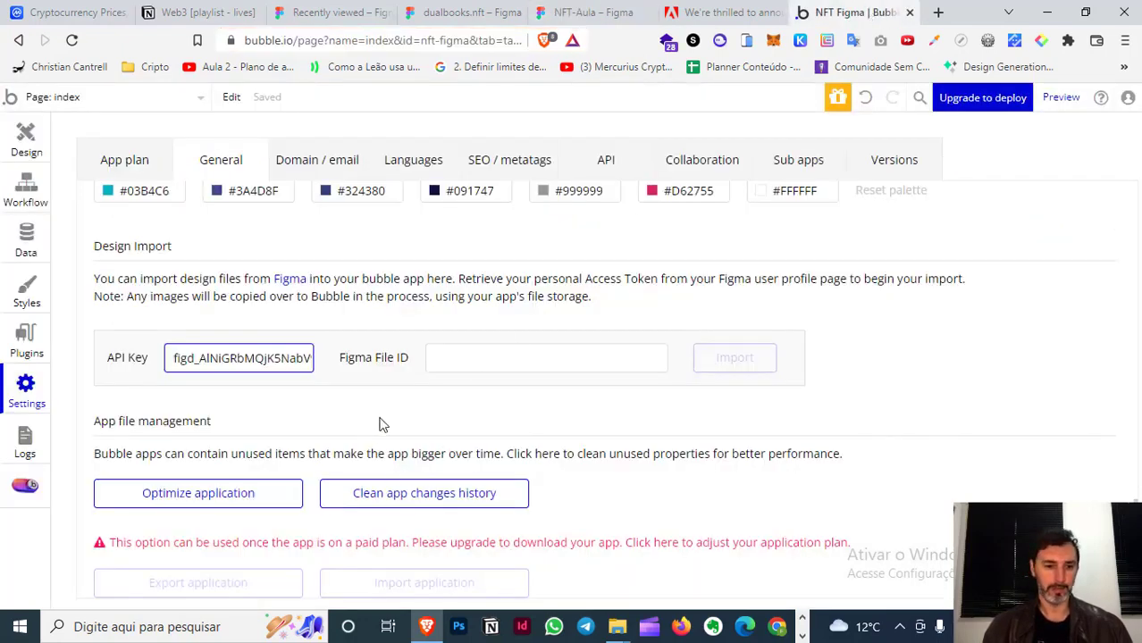
{"action": "left_click", "coordinate": [497, 368]}
{"action": "key", "text": "ctrl+v"}
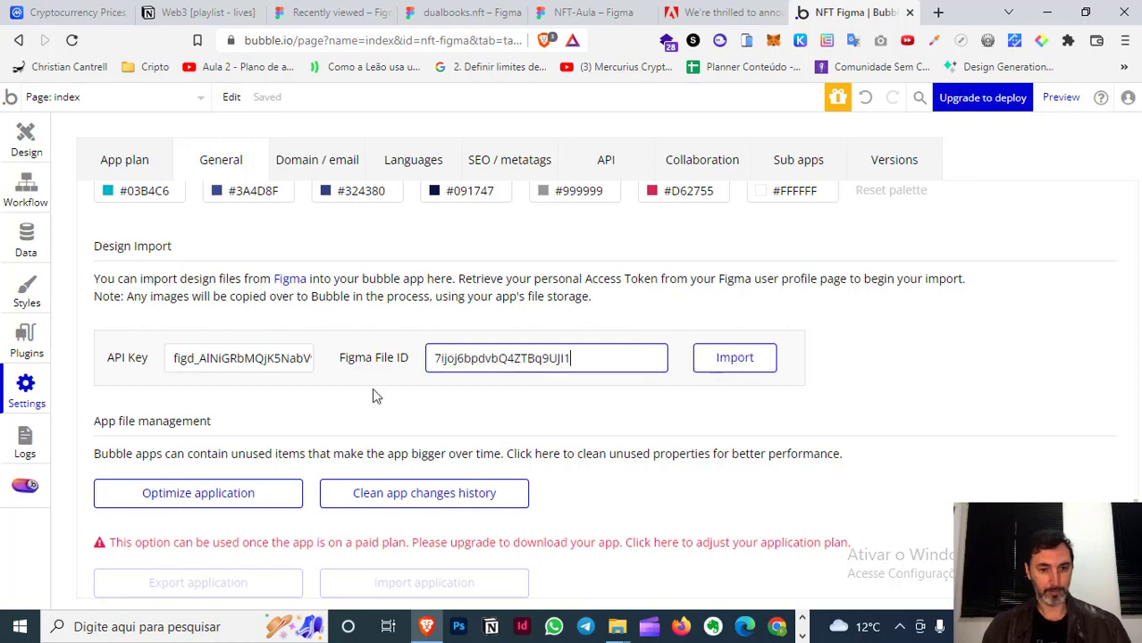
{"action": "left_click", "coordinate": [727, 362]}
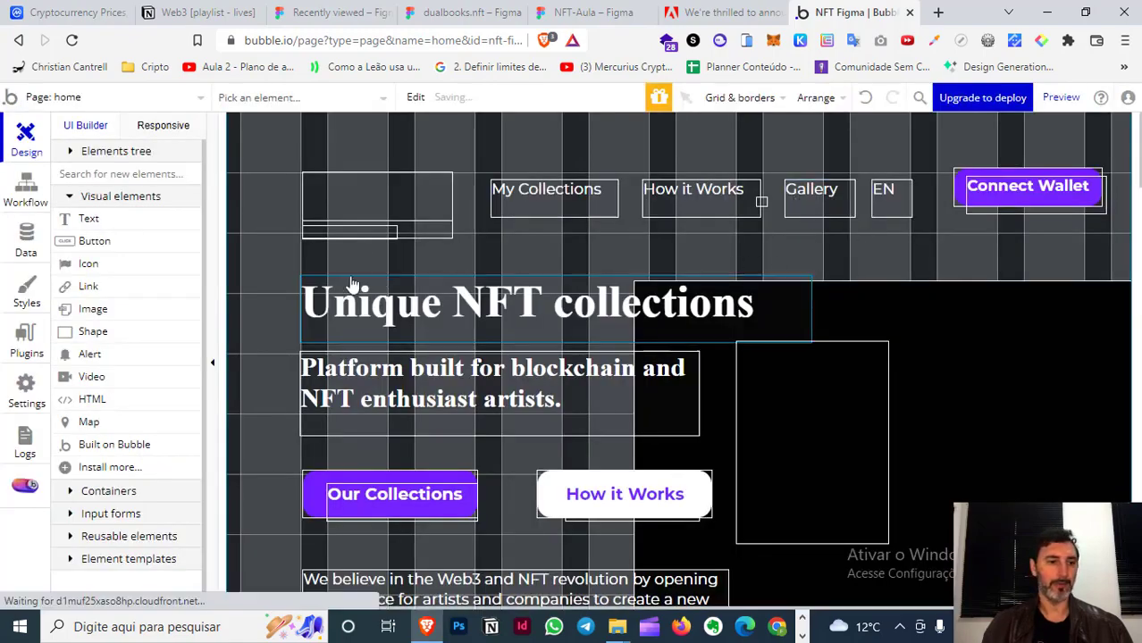
- Open the imported home page's Layout properties, showing a Fixed 1080 × 4414 container
{"action": "scroll", "coordinate": [311, 275], "scroll_direction": "down", "scroll_amount": 10}
{"action": "scroll", "coordinate": [311, 270], "scroll_direction": "down", "scroll_amount": 5}
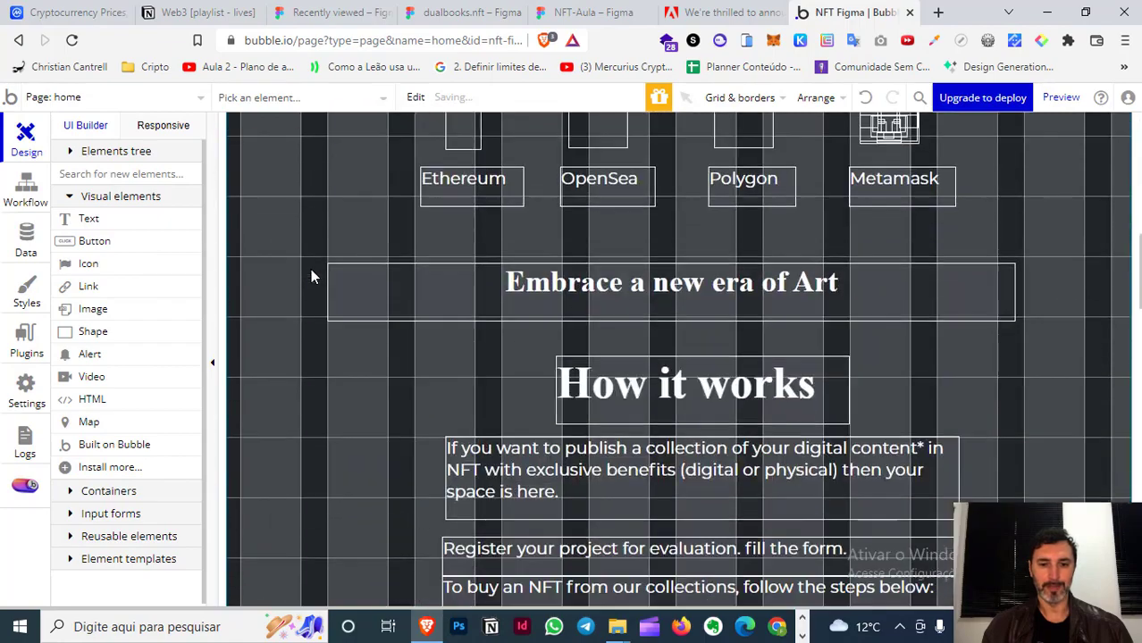
{"action": "scroll", "coordinate": [310, 269], "scroll_direction": "down", "scroll_amount": 5}
{"action": "scroll", "coordinate": [310, 269], "scroll_direction": "down", "scroll_amount": 5}
{"action": "scroll", "coordinate": [310, 269], "scroll_direction": "down", "scroll_amount": 4}
{"action": "scroll", "coordinate": [310, 267], "scroll_direction": "up", "scroll_amount": 5}
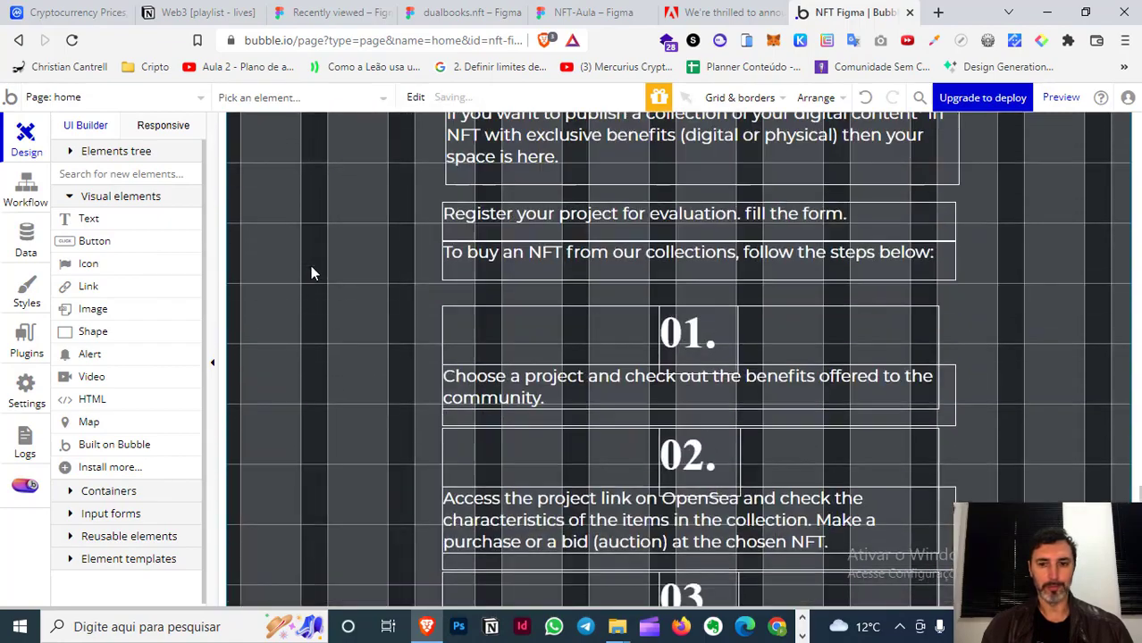
{"action": "scroll", "coordinate": [310, 266], "scroll_direction": "up", "scroll_amount": 5}
{"action": "scroll", "coordinate": [310, 265], "scroll_direction": "up", "scroll_amount": 10}
{"action": "scroll", "coordinate": [311, 265], "scroll_direction": "up", "scroll_amount": 1}
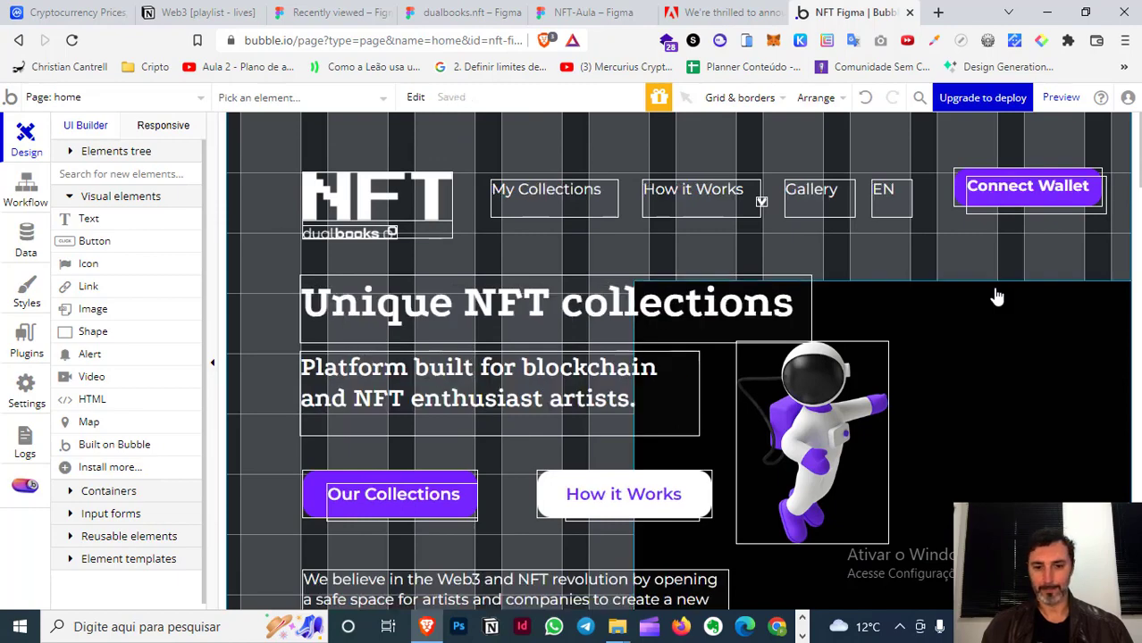
{"action": "scroll", "coordinate": [333, 383], "scroll_direction": "down", "scroll_amount": 2}
{"action": "scroll", "coordinate": [326, 368], "scroll_direction": "up", "scroll_amount": 2}
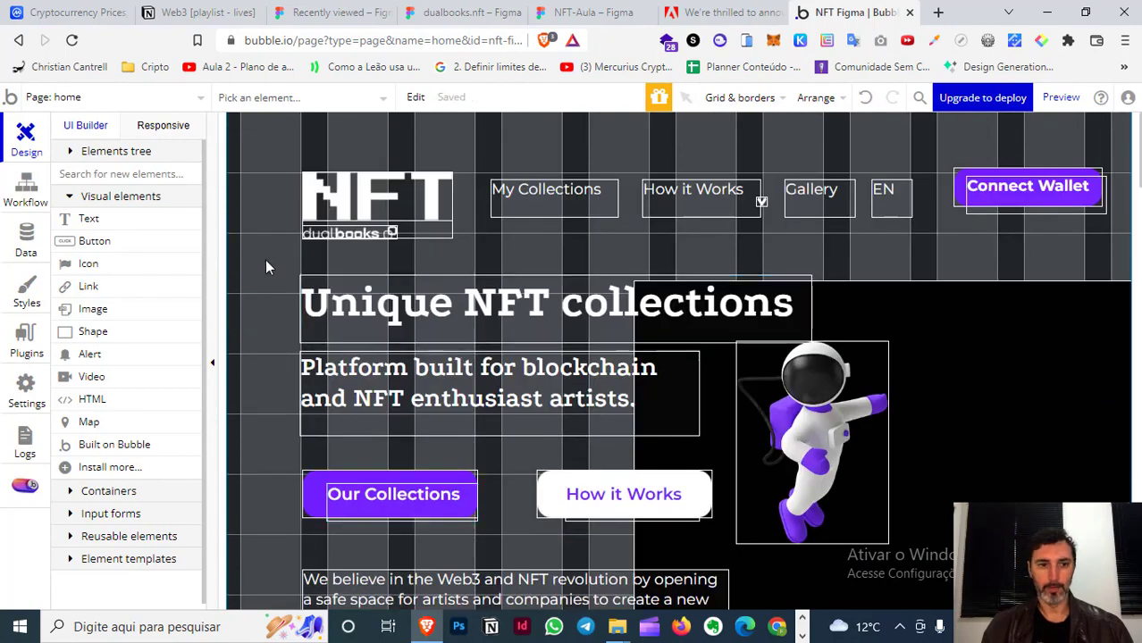
{"action": "double_click", "coordinate": [244, 253]}
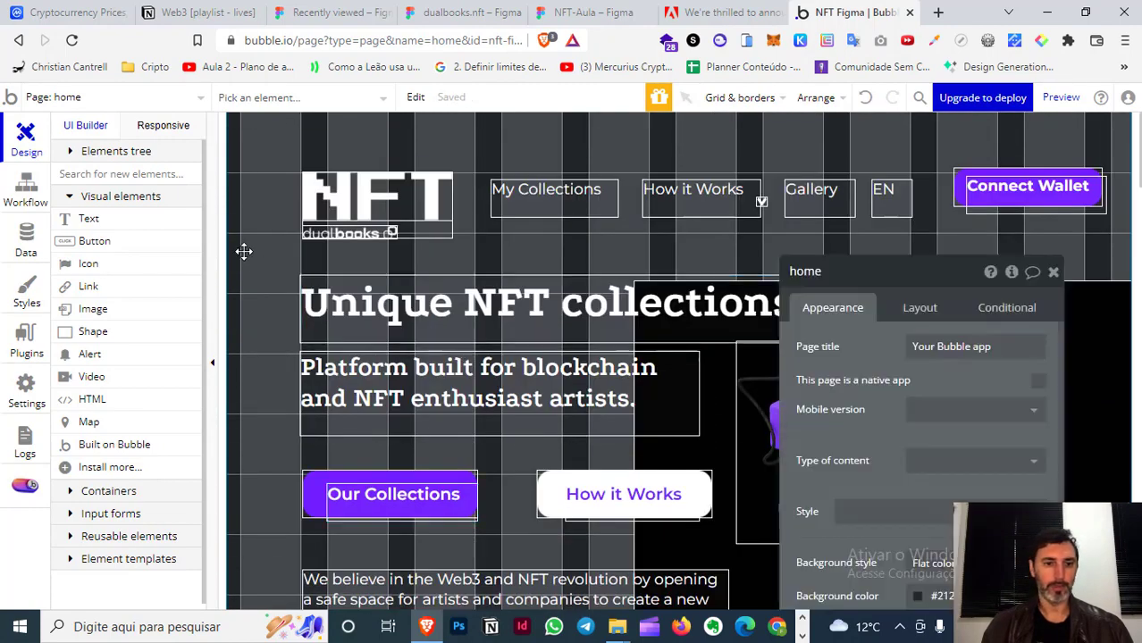
{"action": "left_click", "coordinate": [922, 312]}
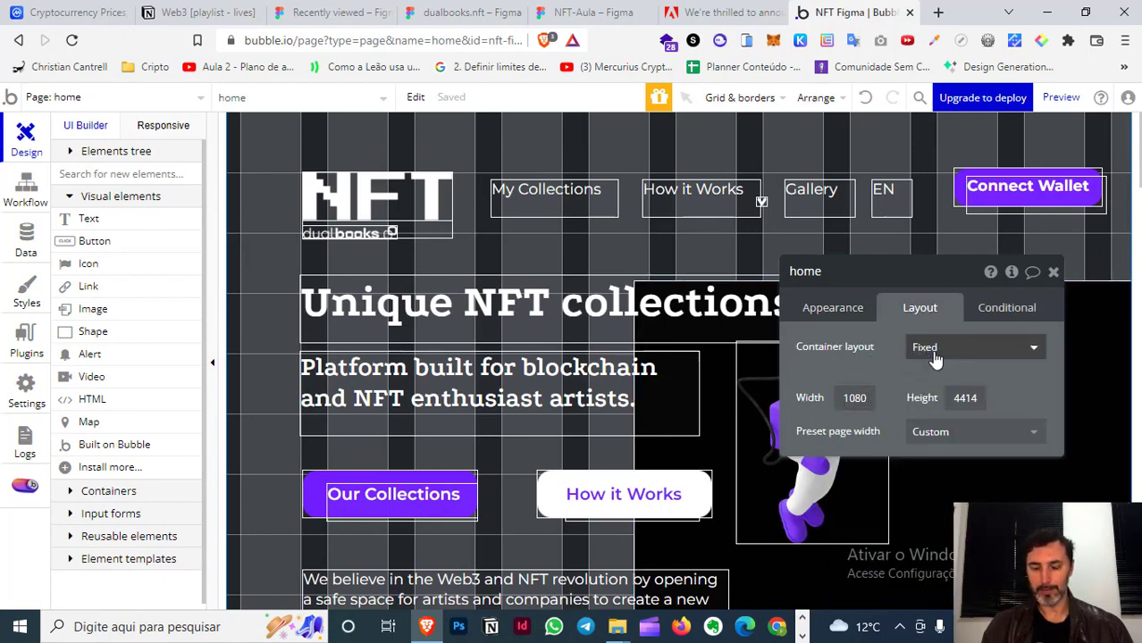
- Compare the Bubble page with a zoomed-in view of the Figma design's hero header
{"action": "left_click_drag", "start_coordinate": [831, 322], "coordinate": [672, 407]}
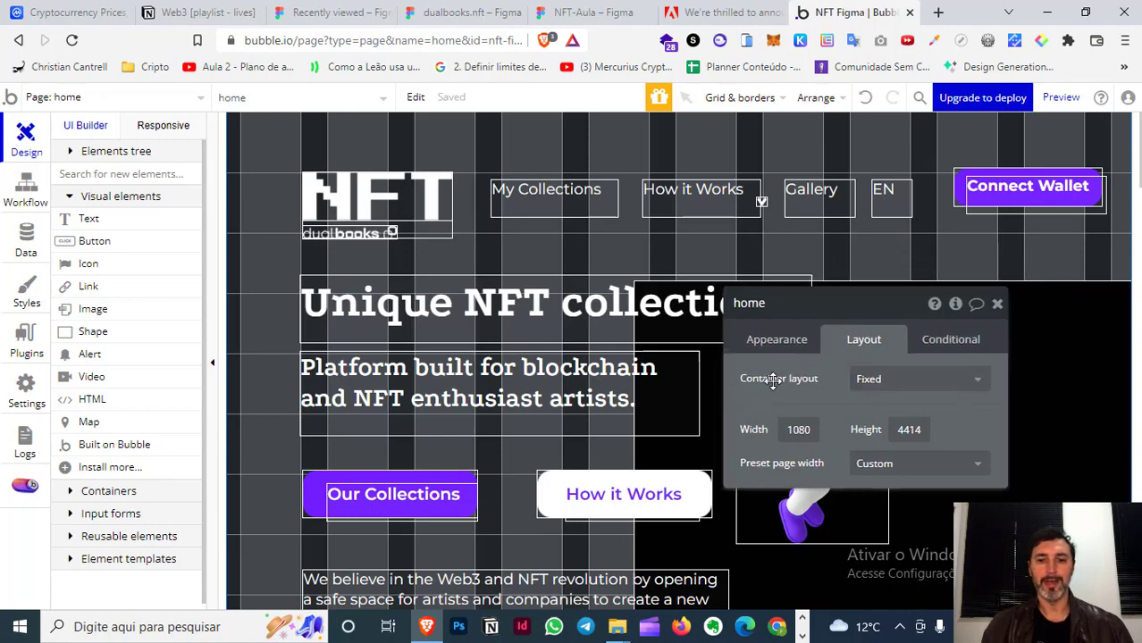
{"action": "scroll", "coordinate": [616, 154], "scroll_direction": "down", "scroll_amount": 2}
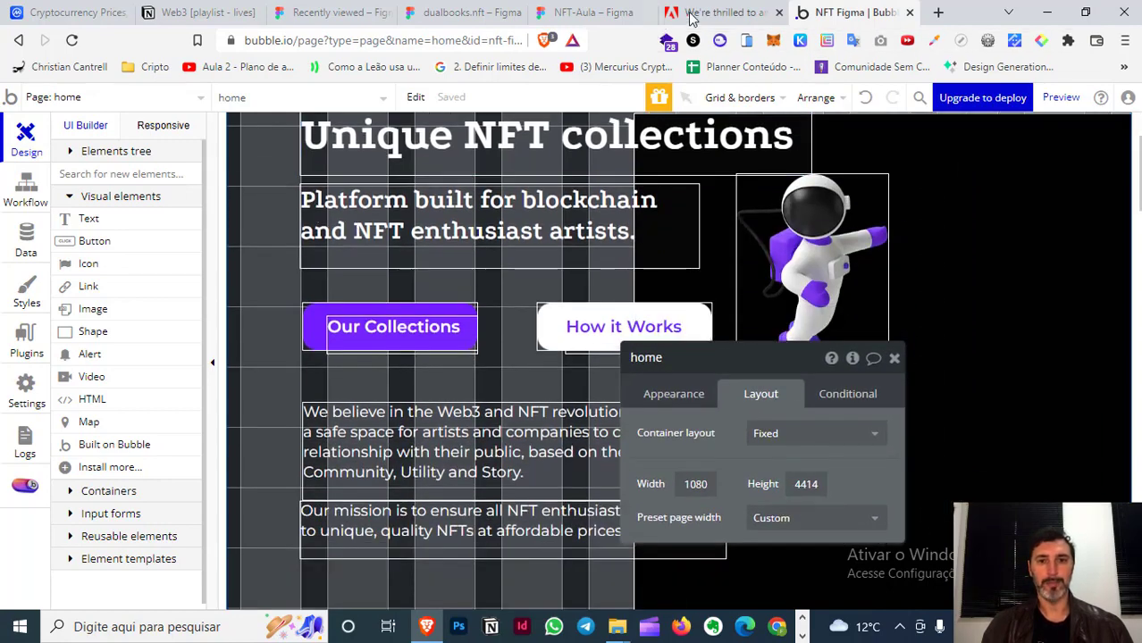
{"action": "left_click", "coordinate": [591, 12]}
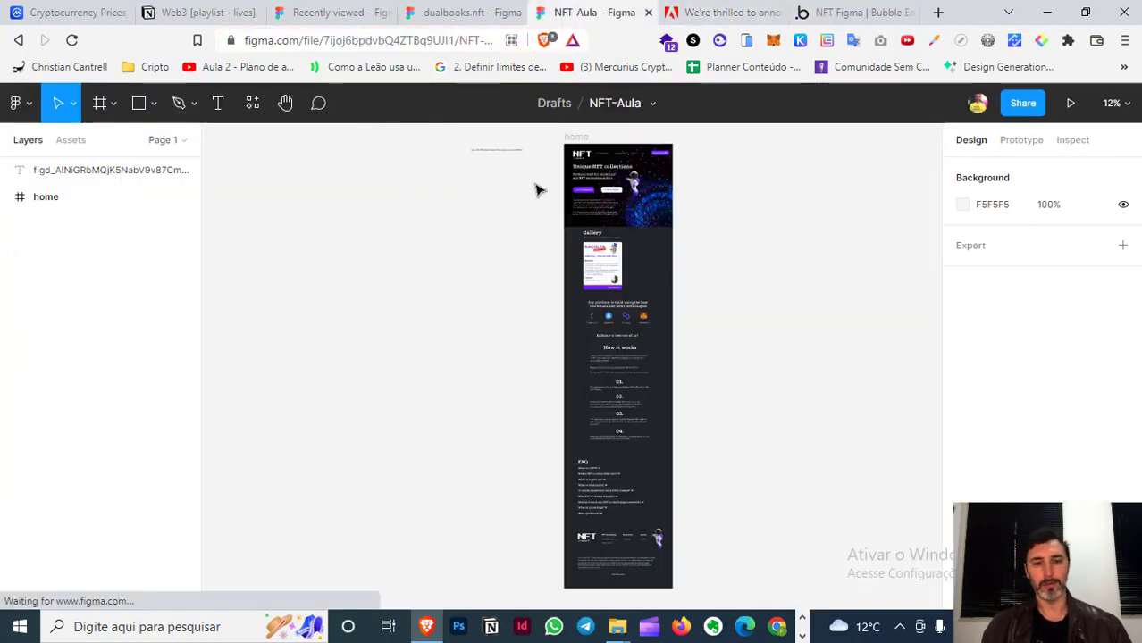
{"action": "left_click_drag", "start_coordinate": [550, 145], "coordinate": [717, 240]}
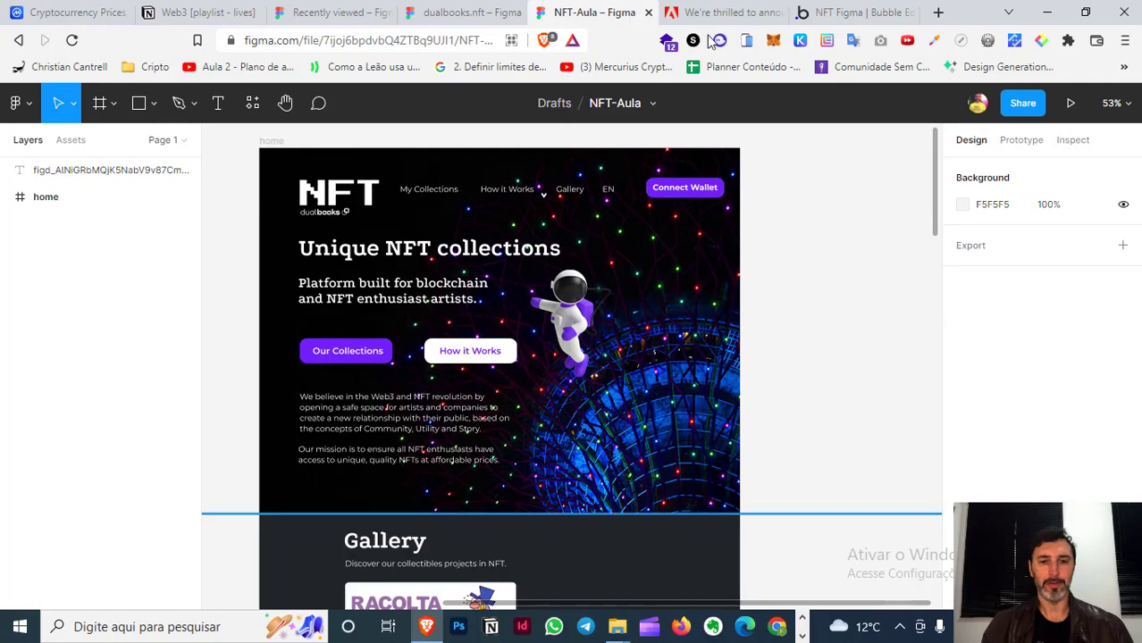
{"action": "left_click", "coordinate": [818, 11]}
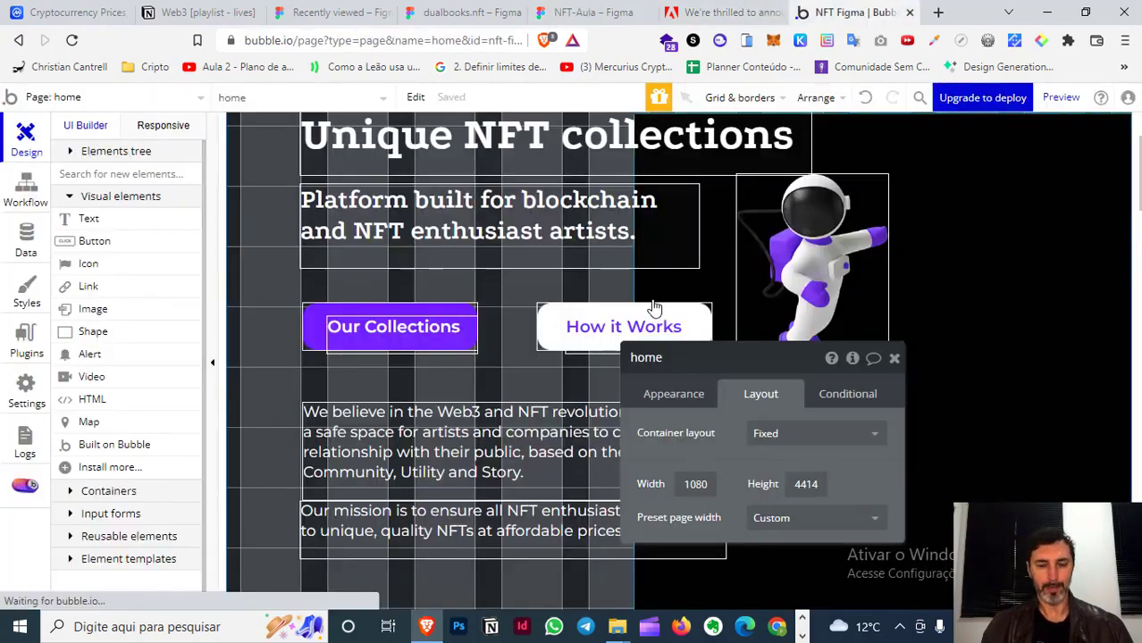
{"action": "scroll", "coordinate": [1039, 291], "scroll_direction": "up", "scroll_amount": 3}
- Select the hero 1 group and expand the page's Elements tree
{"action": "left_click", "coordinate": [1042, 305]}
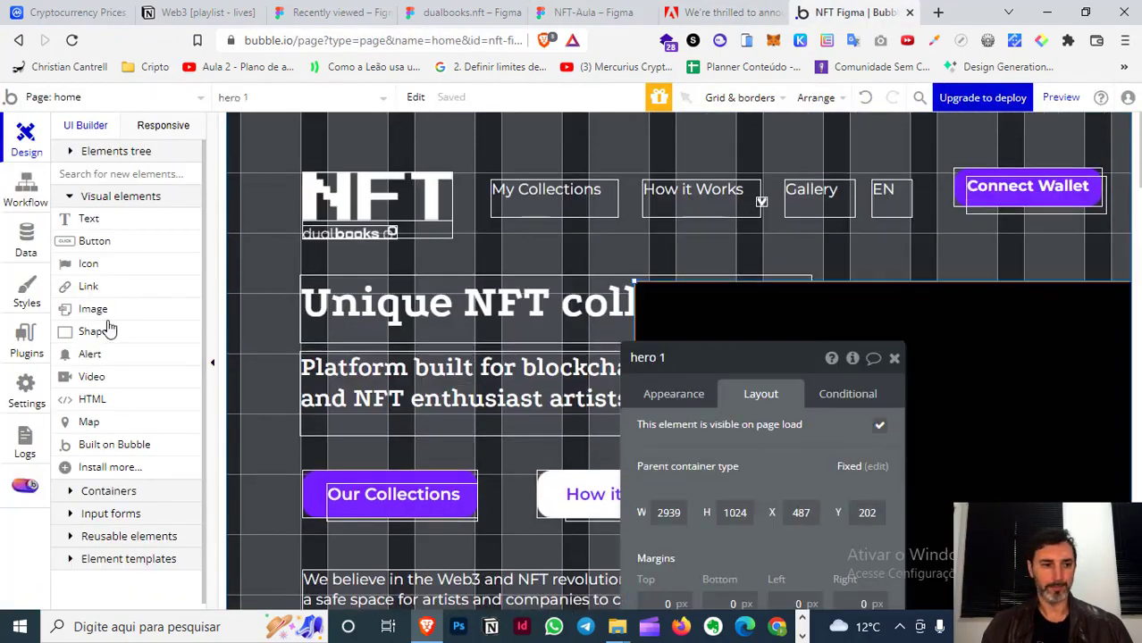
{"action": "left_click", "coordinate": [72, 154]}
{"action": "scroll", "coordinate": [151, 240], "scroll_direction": "down", "scroll_amount": 3}
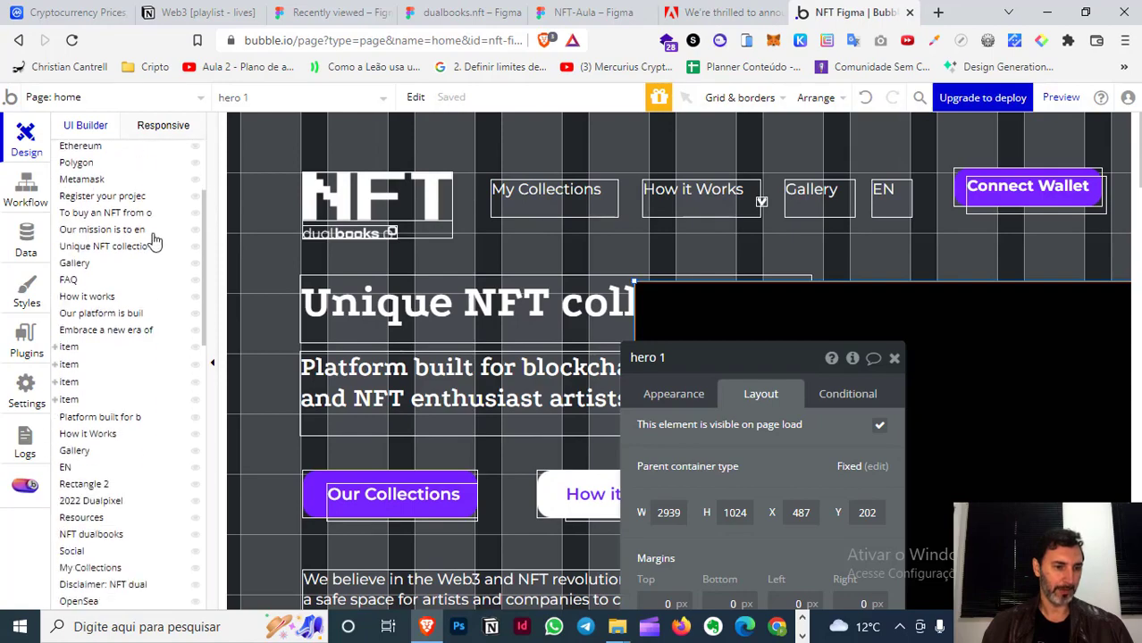
{"action": "scroll", "coordinate": [154, 241], "scroll_direction": "down", "scroll_amount": 3}
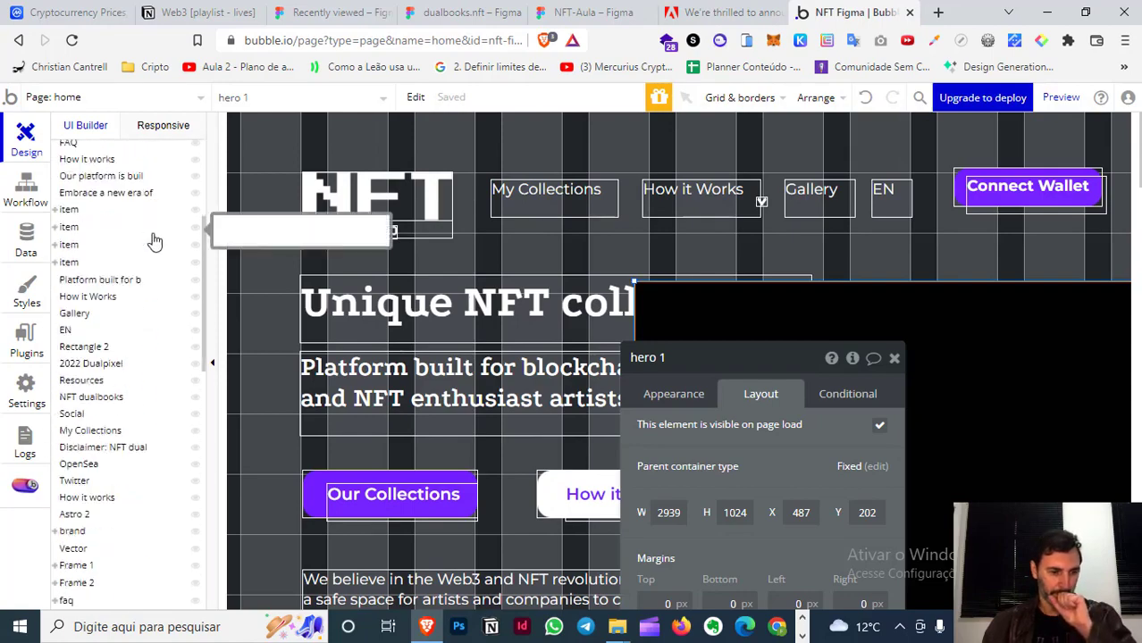
{"action": "scroll", "coordinate": [153, 241], "scroll_direction": "down", "scroll_amount": 2}
{"action": "scroll", "coordinate": [962, 334], "scroll_direction": "down", "scroll_amount": 3}
{"action": "scroll", "coordinate": [962, 334], "scroll_direction": "down", "scroll_amount": 6}
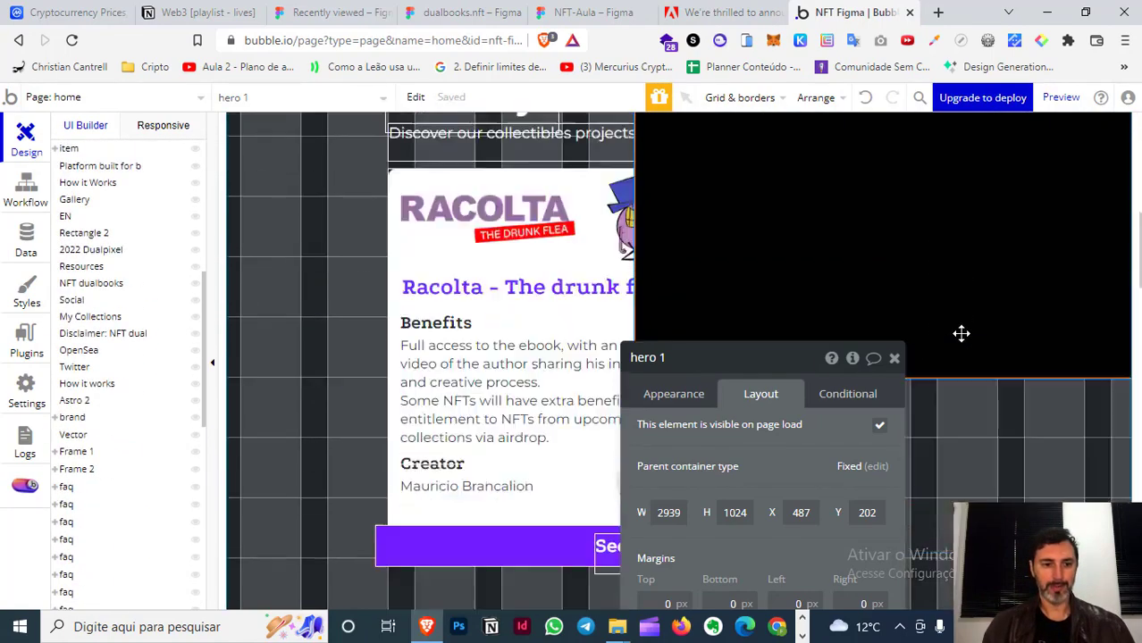
{"action": "scroll", "coordinate": [961, 333], "scroll_direction": "down", "scroll_amount": 3}
{"action": "scroll", "coordinate": [962, 333], "scroll_direction": "up", "scroll_amount": 6}
{"action": "scroll", "coordinate": [962, 333], "scroll_direction": "up", "scroll_amount": 6}
{"action": "scroll", "coordinate": [648, 321], "scroll_direction": "up", "scroll_amount": 2}
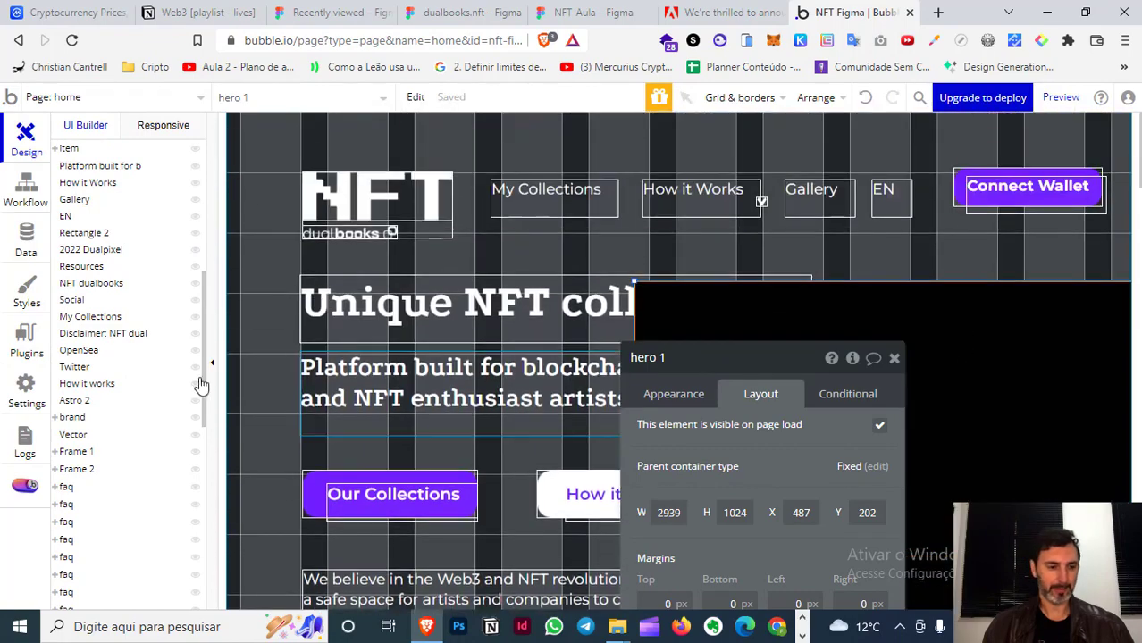
- Select the header's My Collections, Gallery and Connect Wallet elements, moving Connect Wallet slightly lower
{"action": "left_click", "coordinate": [405, 491]}
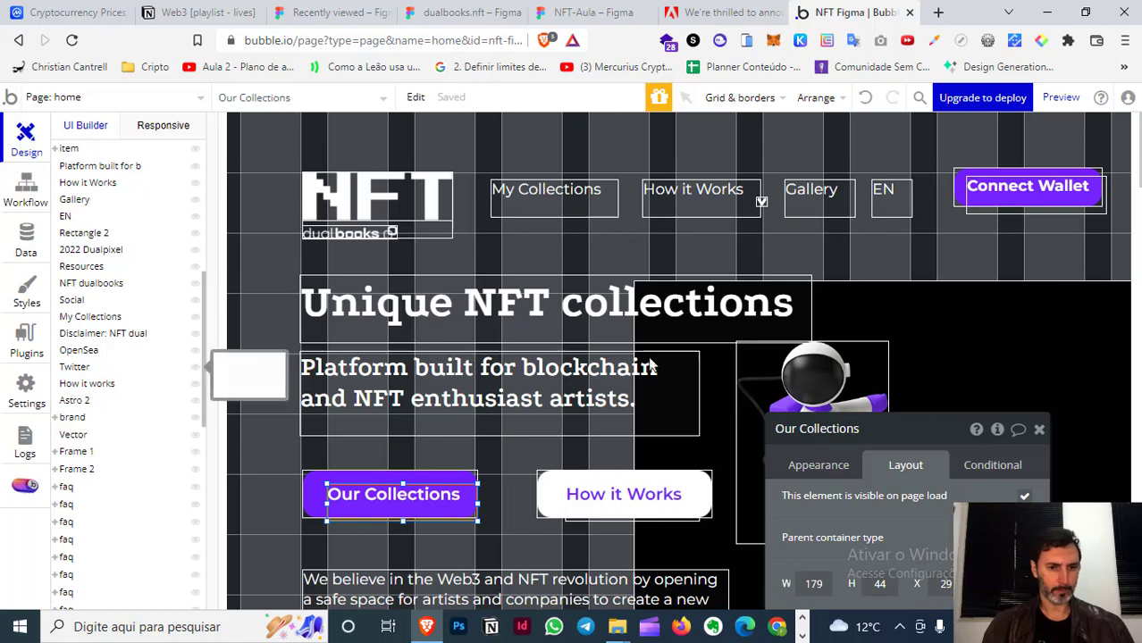
{"action": "left_click", "coordinate": [701, 195]}
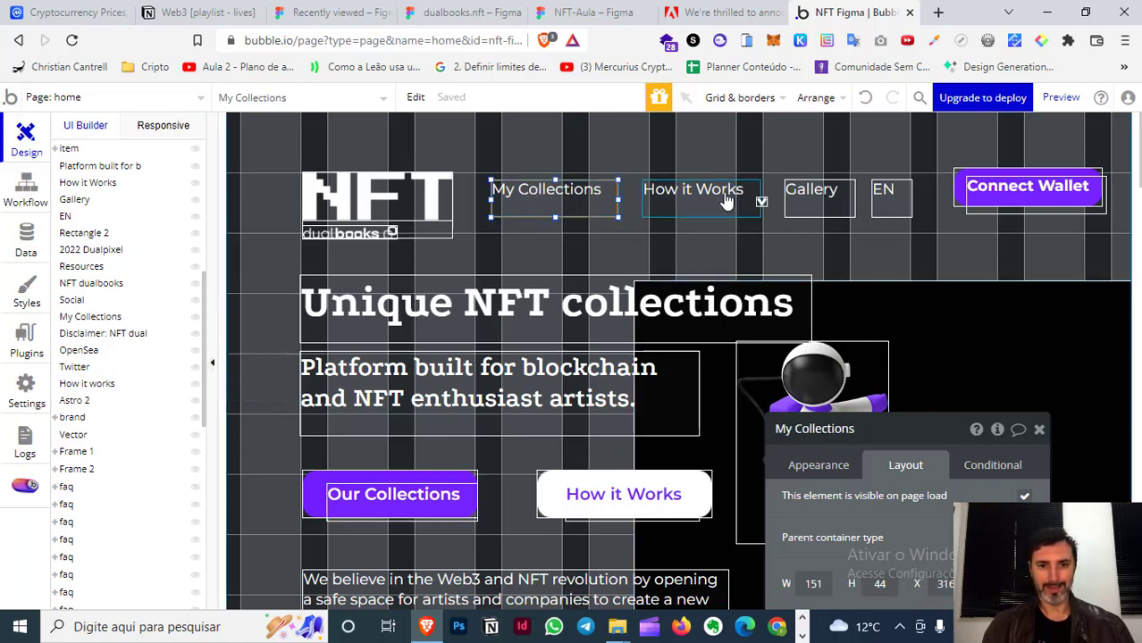
{"action": "left_click", "coordinate": [830, 193]}
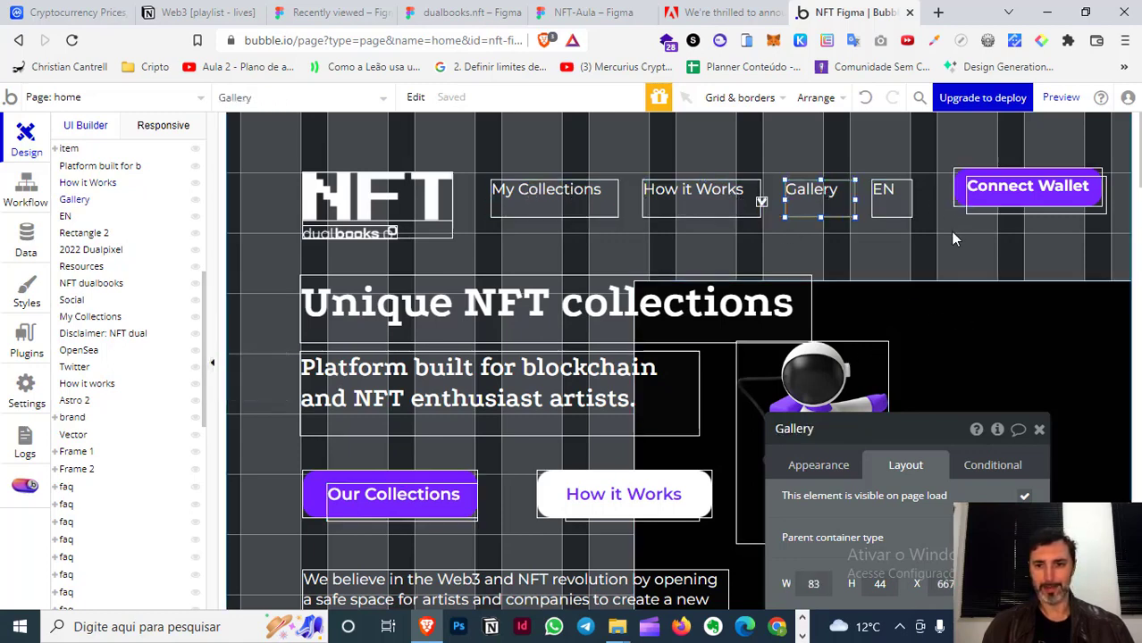
{"action": "left_click", "coordinate": [1028, 199]}
{"action": "left_click_drag", "start_coordinate": [1008, 190], "coordinate": [1007, 187]}
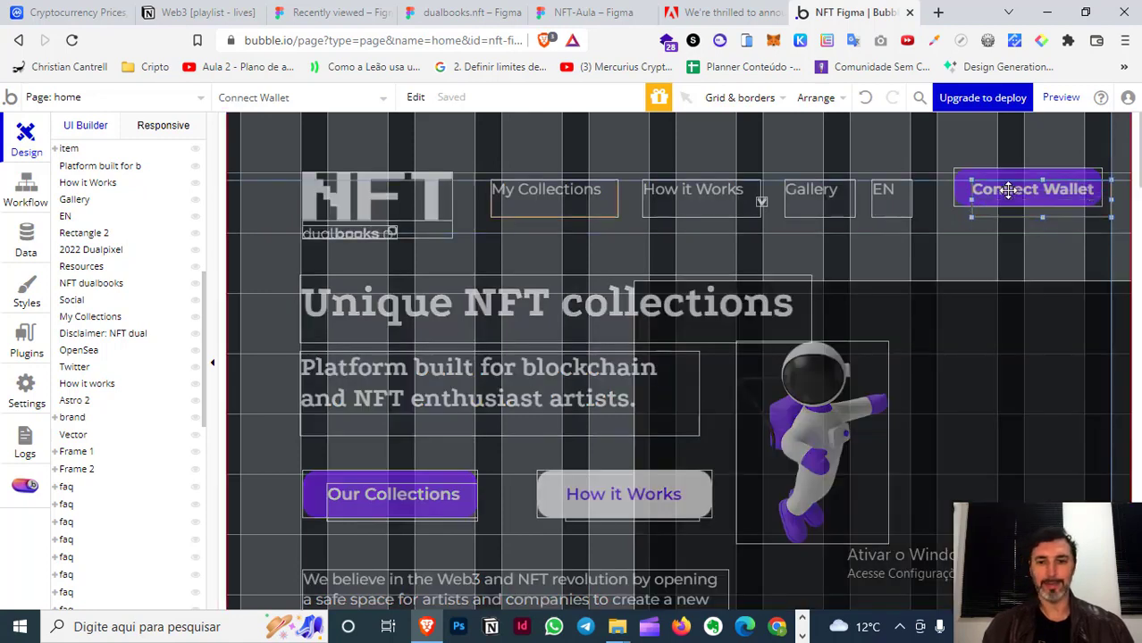
{"action": "mouse_move", "coordinate": [975, 487]}
{"action": "left_mouse_down"}
{"action": "mouse_move", "coordinate": [979, 449]}
{"action": "mouse_move", "coordinate": [935, 266]}
{"action": "left_mouse_up"}
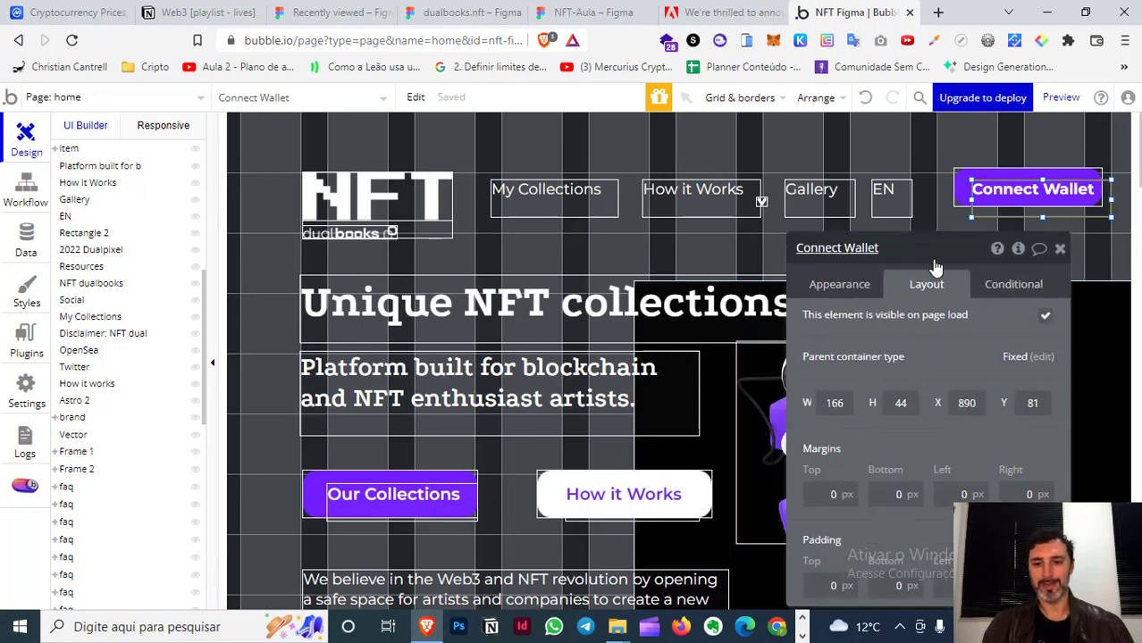
- Keep the page container Fixed and reposition the My Collections link in the header
{"action": "left_click", "coordinate": [288, 237]}
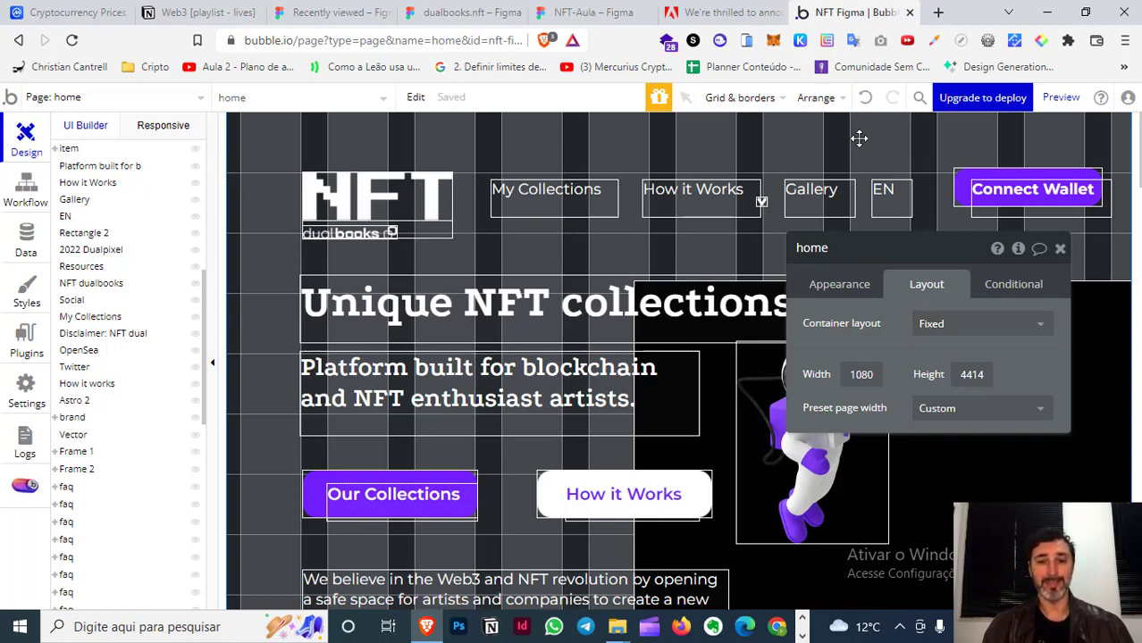
{"action": "left_click", "coordinate": [929, 326]}
{"action": "left_click", "coordinate": [836, 305]}
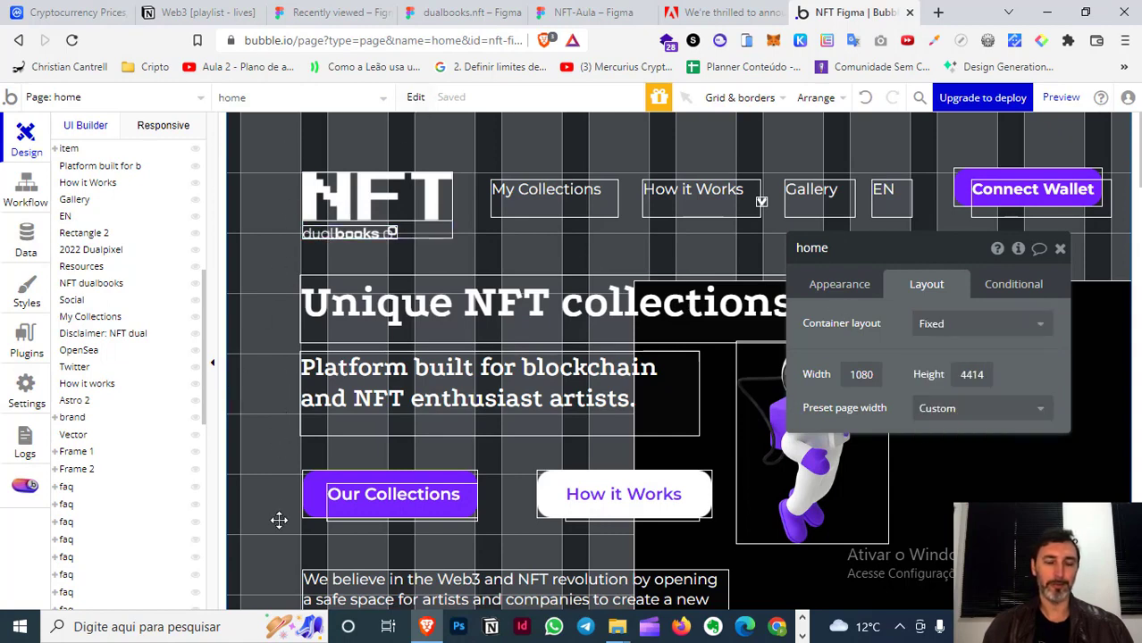
{"action": "mouse_move", "coordinate": [557, 230]}
{"action": "left_mouse_down"}
{"action": "mouse_move", "coordinate": [555, 239]}
{"action": "mouse_move", "coordinate": [458, 237]}
{"action": "left_mouse_up"}
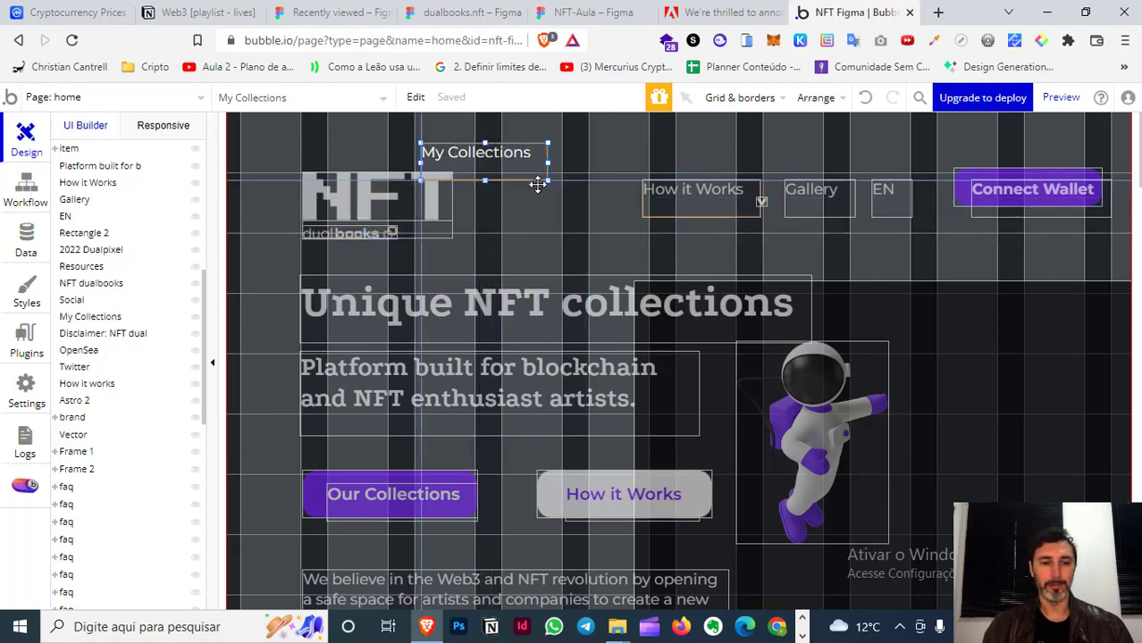
{"action": "left_click_drag", "start_coordinate": [458, 237], "coordinate": [557, 216]}
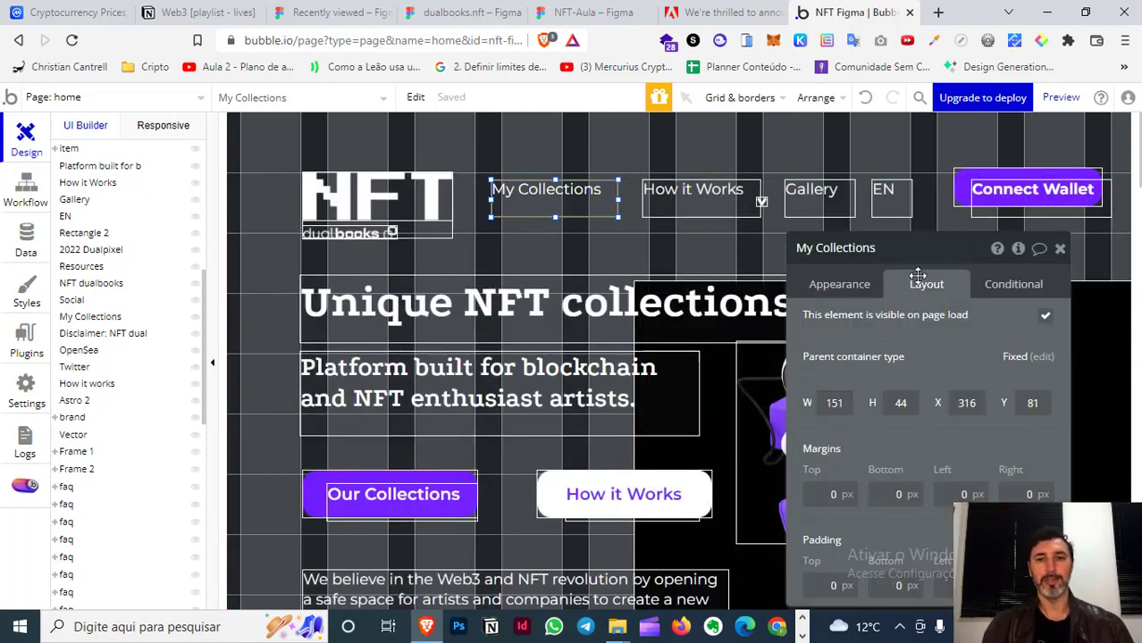
{"action": "left_click", "coordinate": [569, 11]}
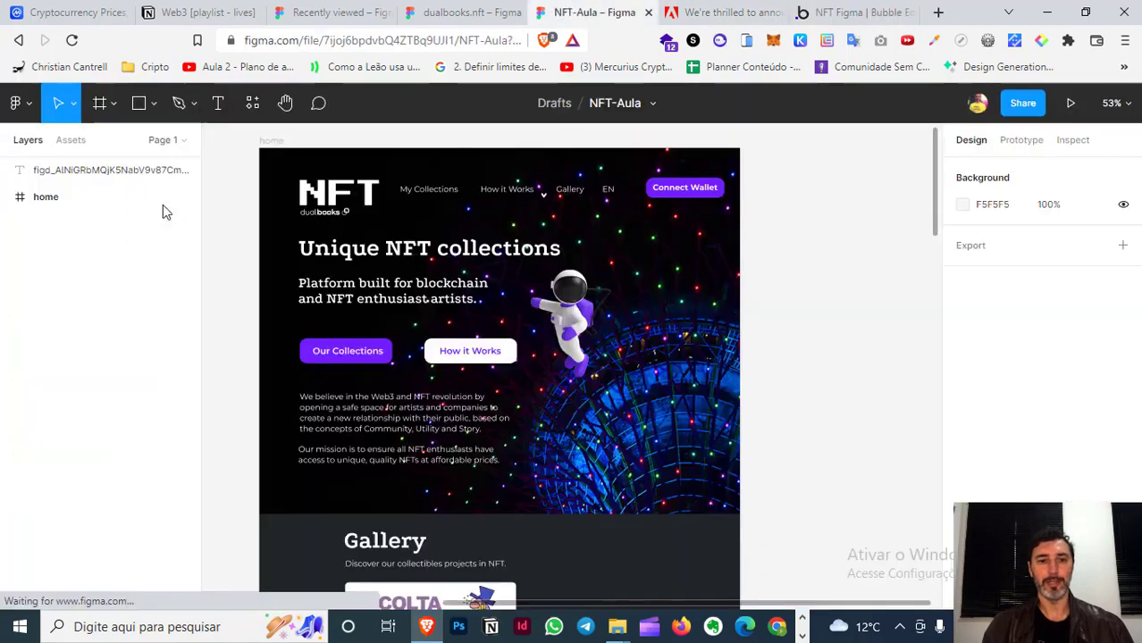
- Draw a rectangle across the Figma header and set its fill opacity to 0%
{"action": "left_click", "coordinate": [139, 103]}
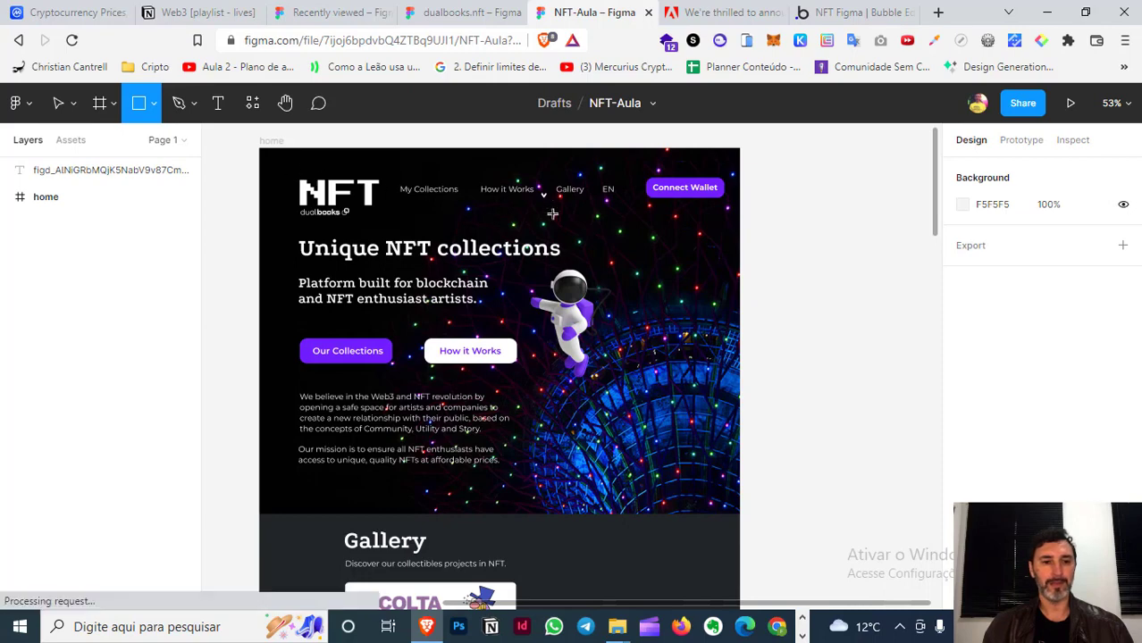
{"action": "left_click_drag", "start_coordinate": [291, 170], "coordinate": [718, 219]}
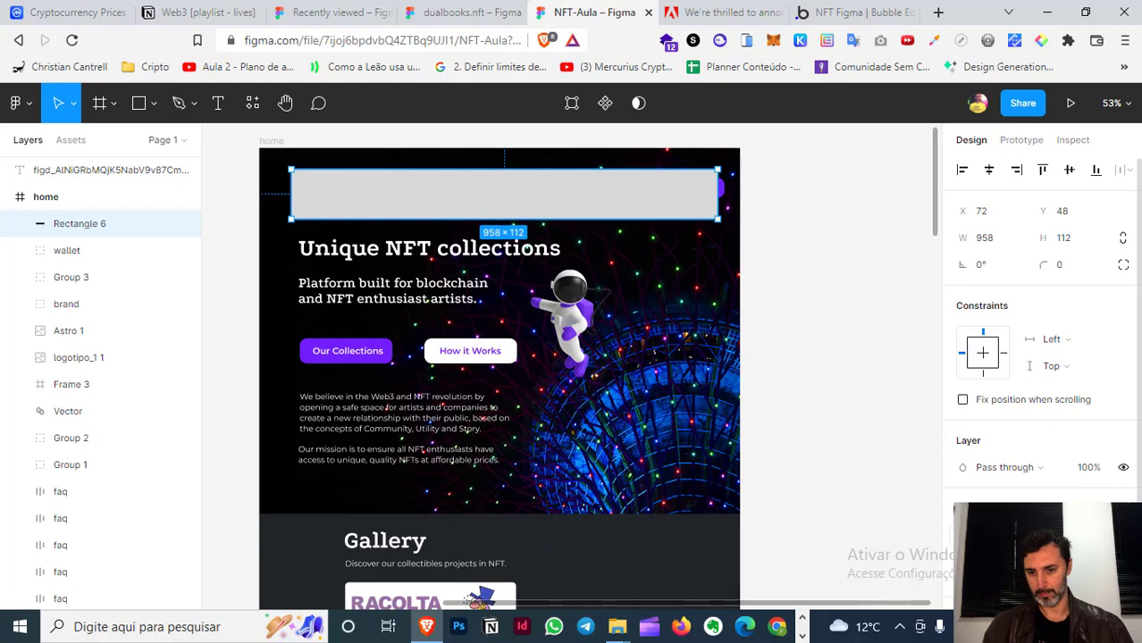
{"action": "left_click", "coordinate": [967, 534]}
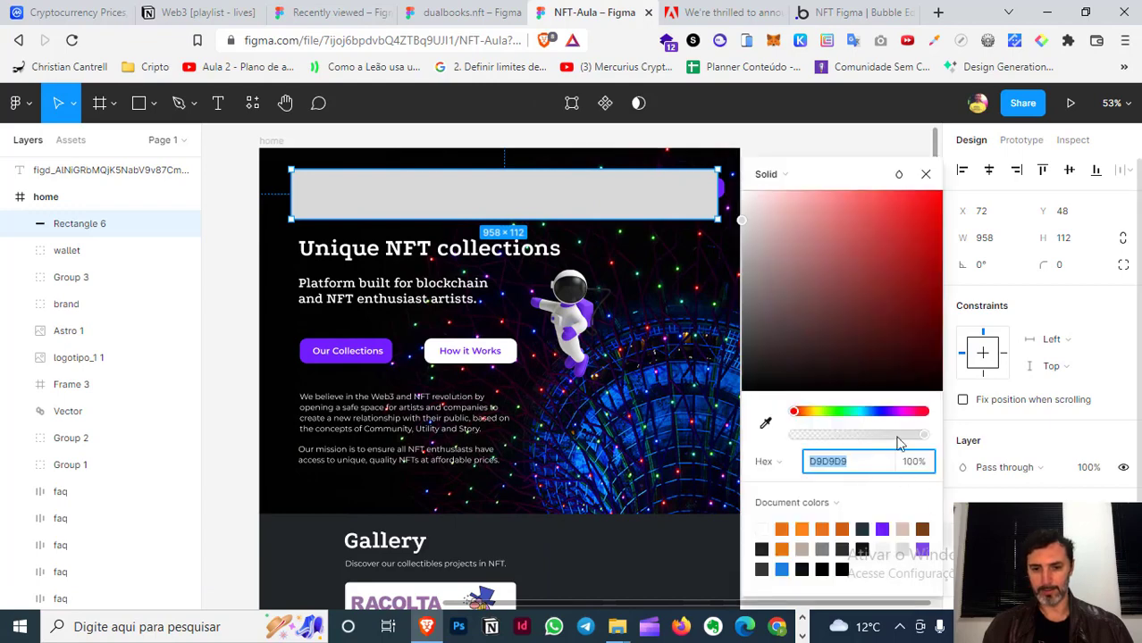
{"action": "left_click_drag", "start_coordinate": [923, 435], "coordinate": [756, 441]}
{"action": "key", "text": "Escape"}
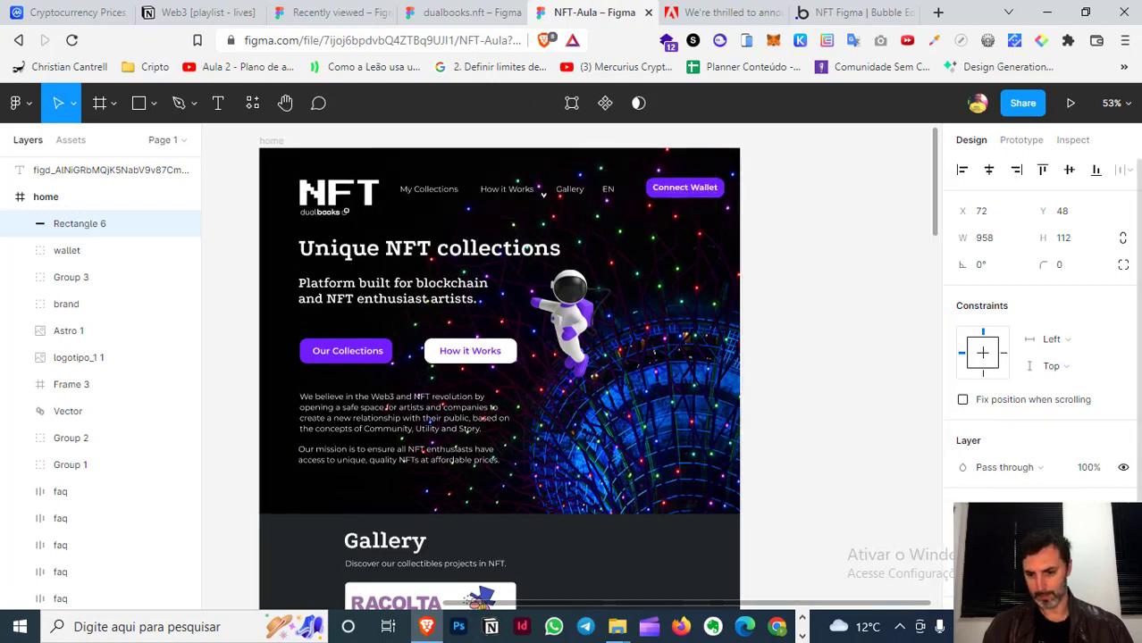
- Add a white FFFFFF stroke to the rectangle
{"action": "scroll", "coordinate": [1065, 494], "scroll_direction": "down", "scroll_amount": 1}
{"action": "left_click", "coordinate": [1123, 466]}
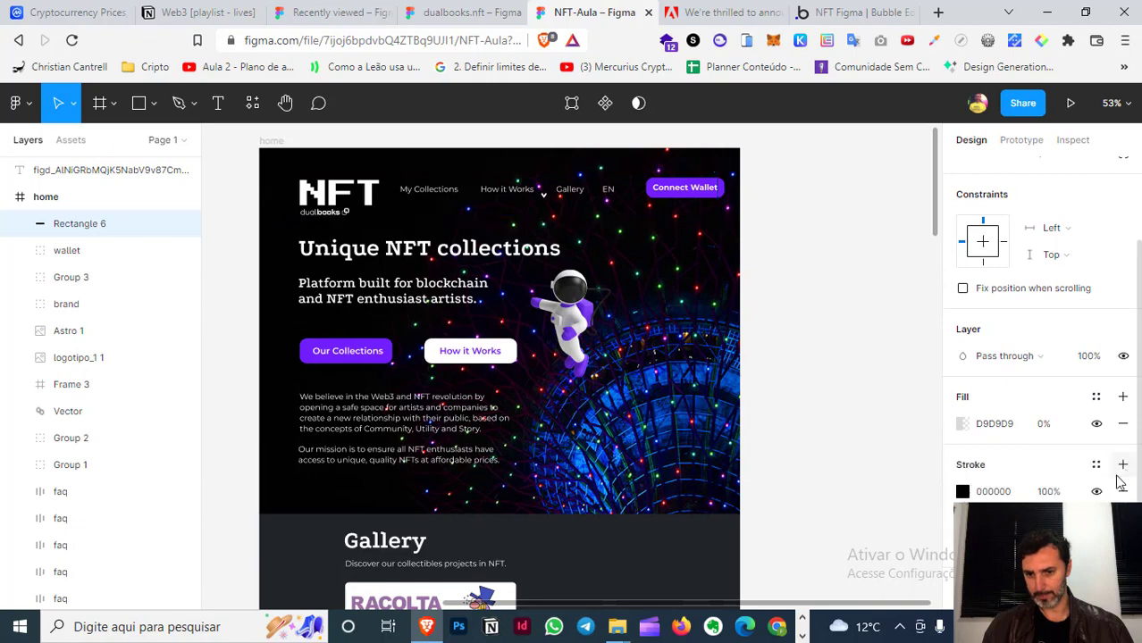
{"action": "left_click", "coordinate": [962, 493]}
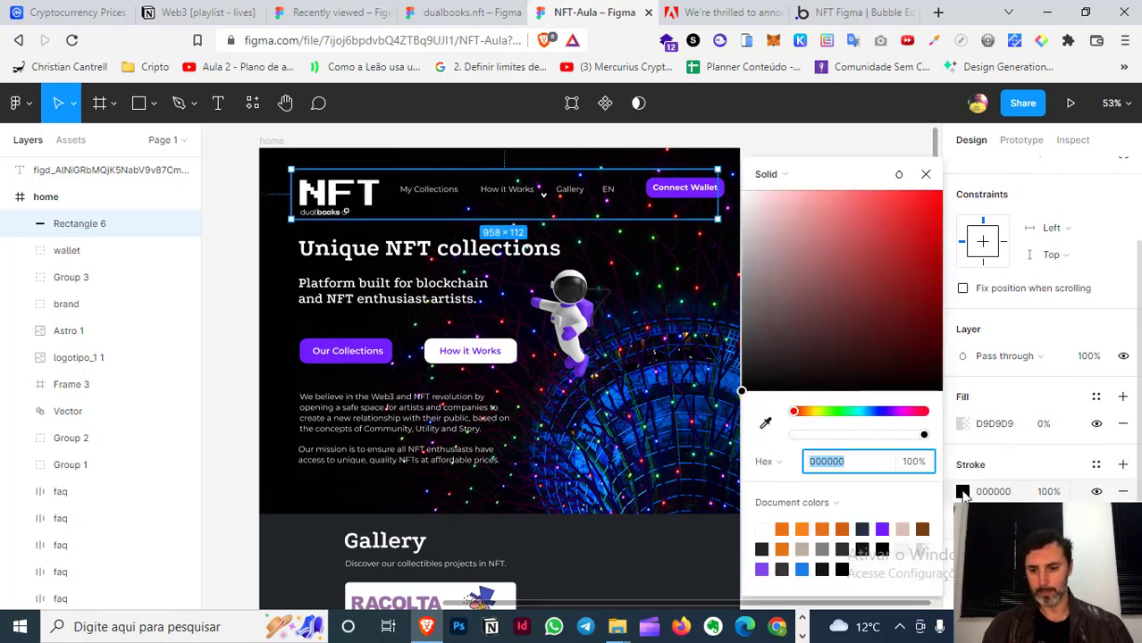
{"action": "left_click", "coordinate": [804, 528]}
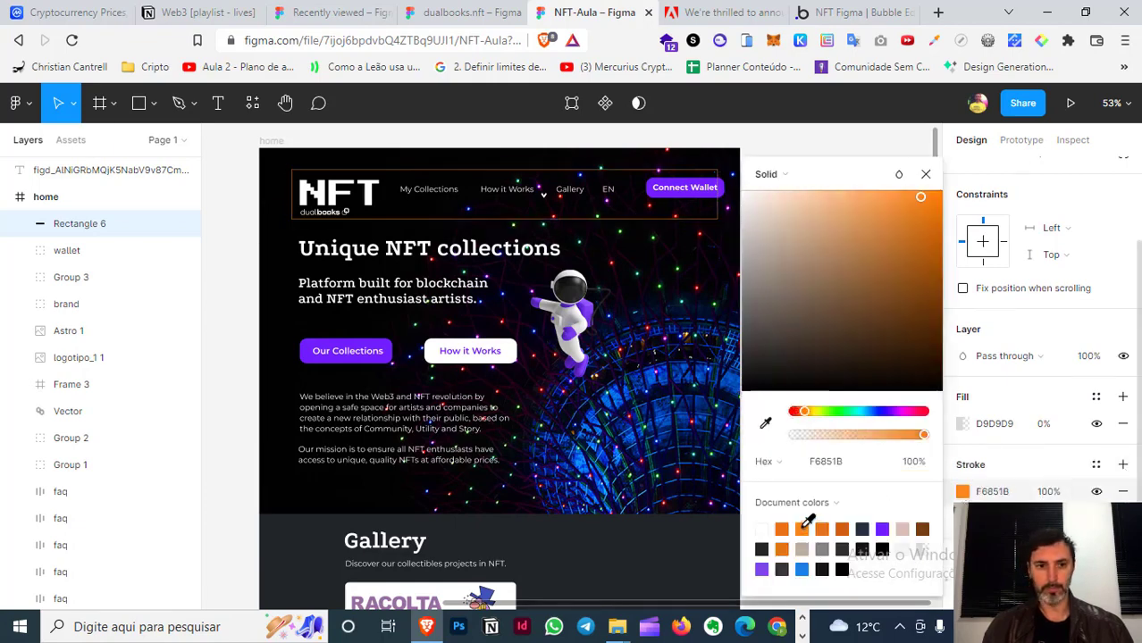
{"action": "left_click", "coordinate": [762, 528]}
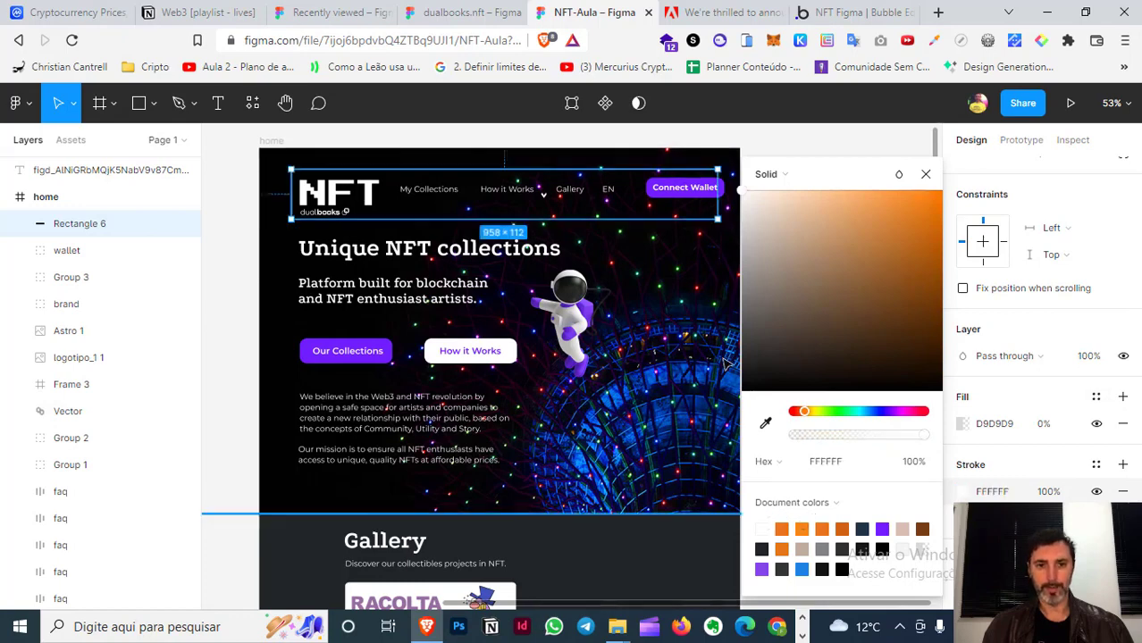
{"action": "left_click", "coordinate": [926, 175]}
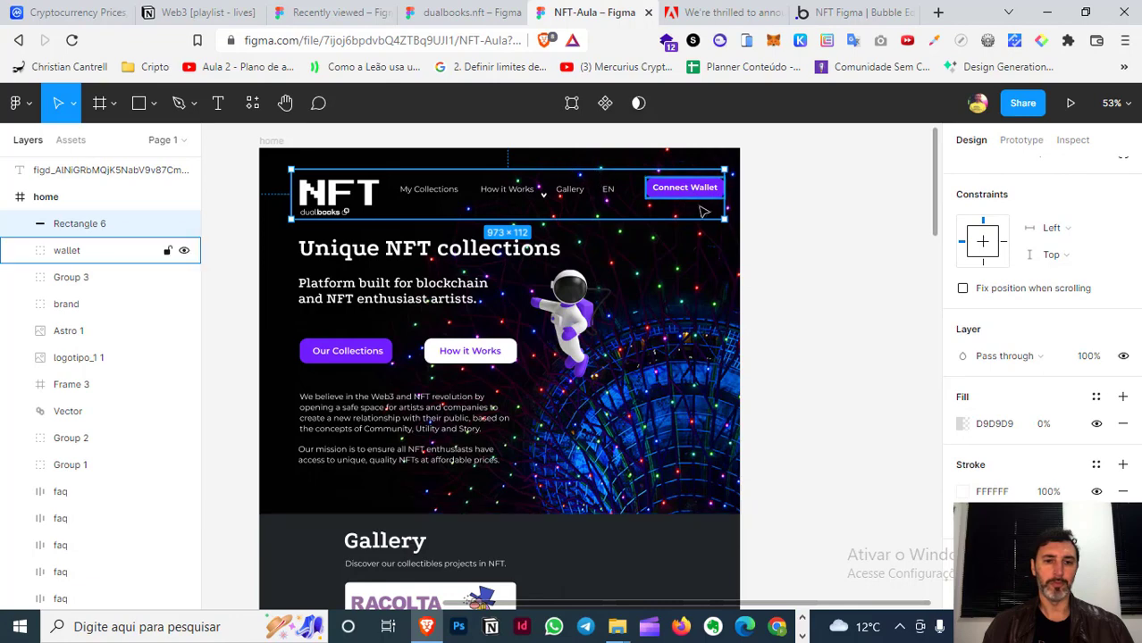
- Resize the rectangle to 495 × 72 around the nav links and check its spacing
{"action": "left_click_drag", "start_coordinate": [724, 211], "coordinate": [622, 211]}
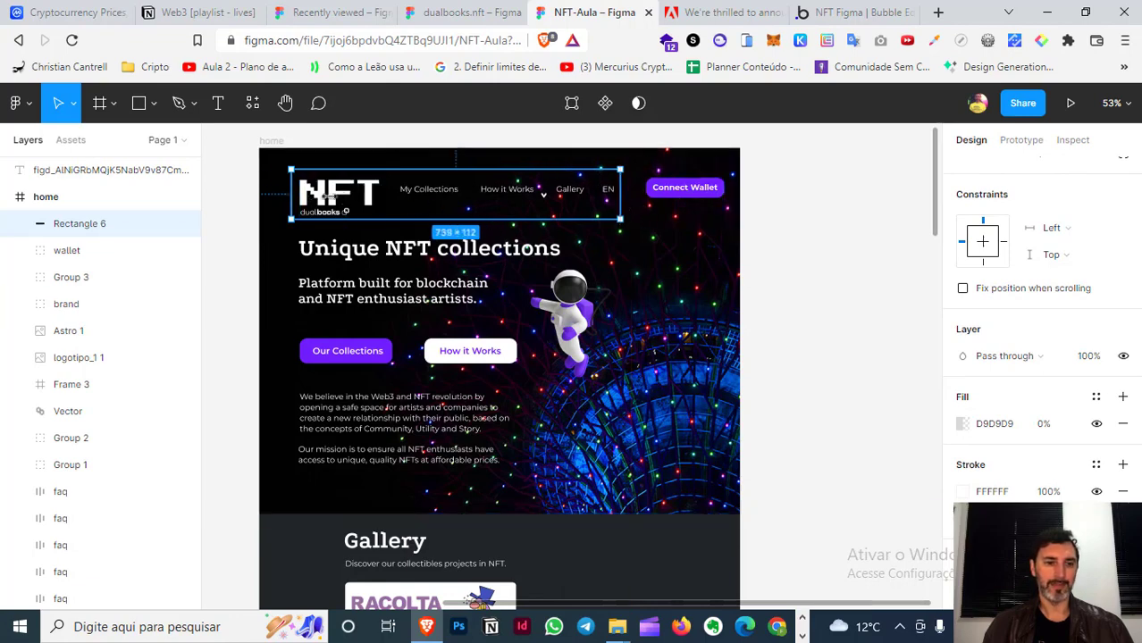
{"action": "left_click_drag", "start_coordinate": [291, 193], "coordinate": [400, 195]}
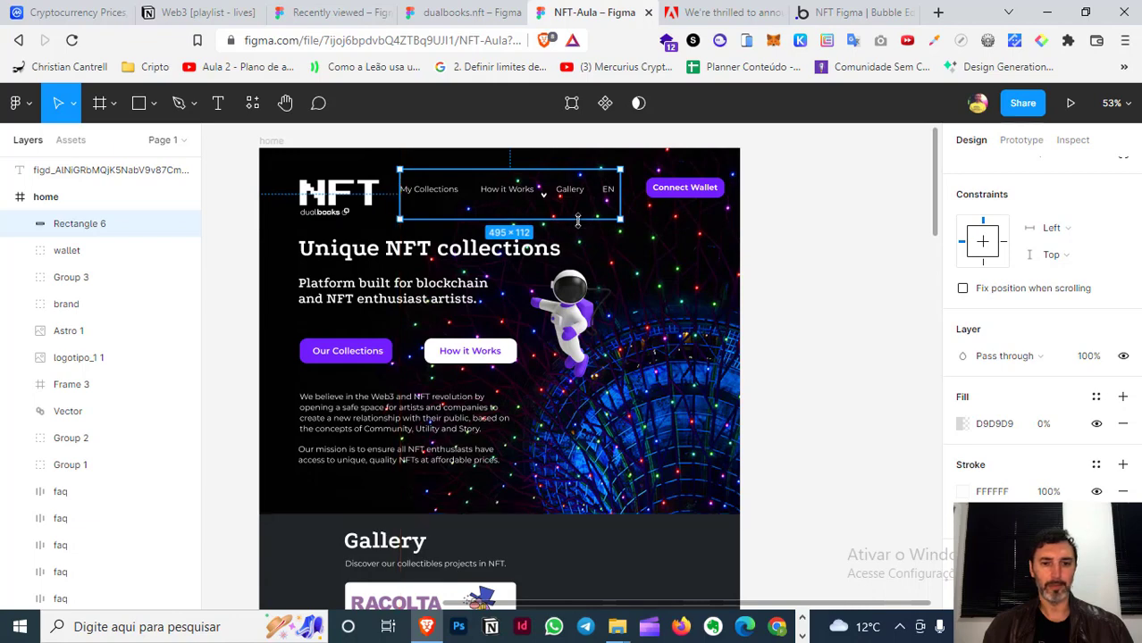
{"action": "left_click_drag", "start_coordinate": [577, 220], "coordinate": [577, 202]}
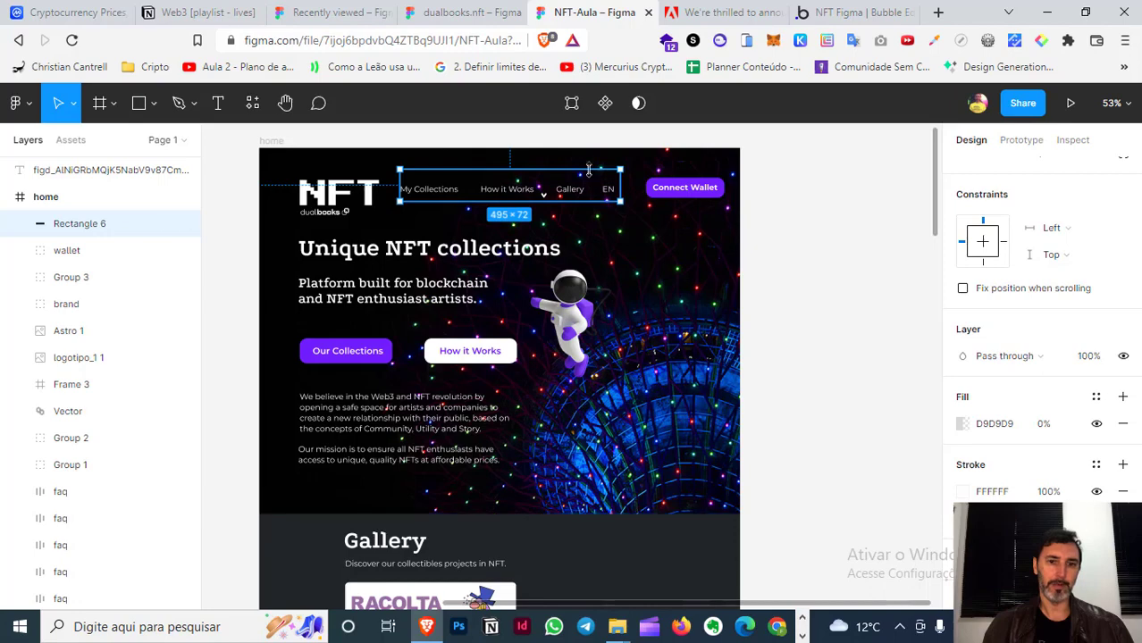
{"action": "key", "text": "alt"}
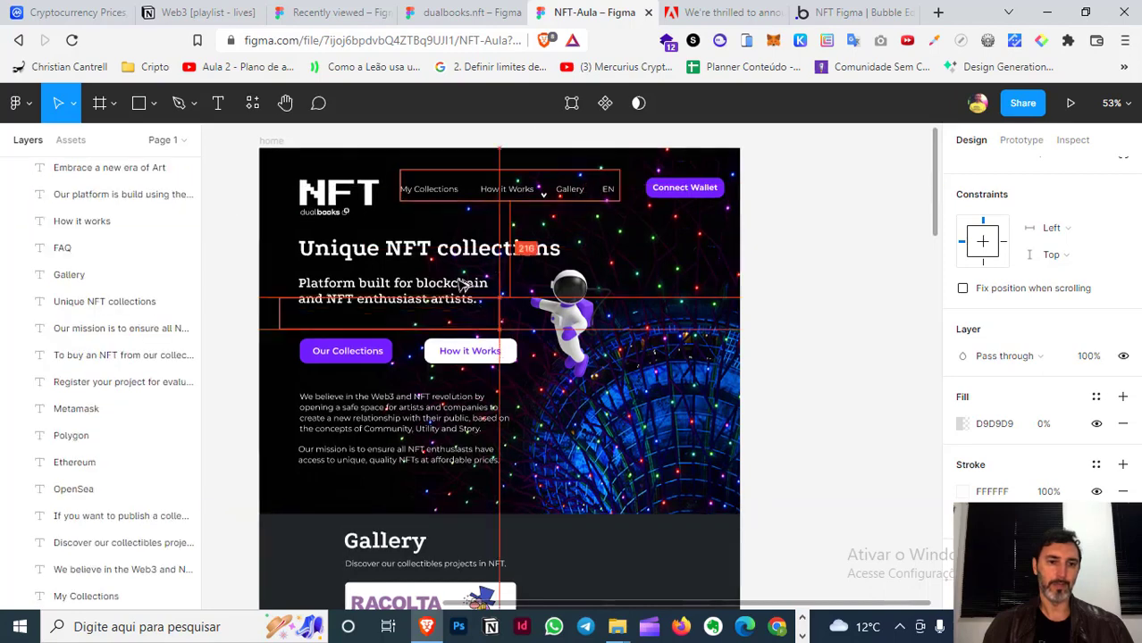
- Move the nav-link rectangle left over the logo and paste a copy as Rectangle 8
{"action": "left_click", "coordinate": [493, 252]}
{"action": "scroll", "coordinate": [492, 249], "scroll_direction": "down", "scroll_amount": 1}
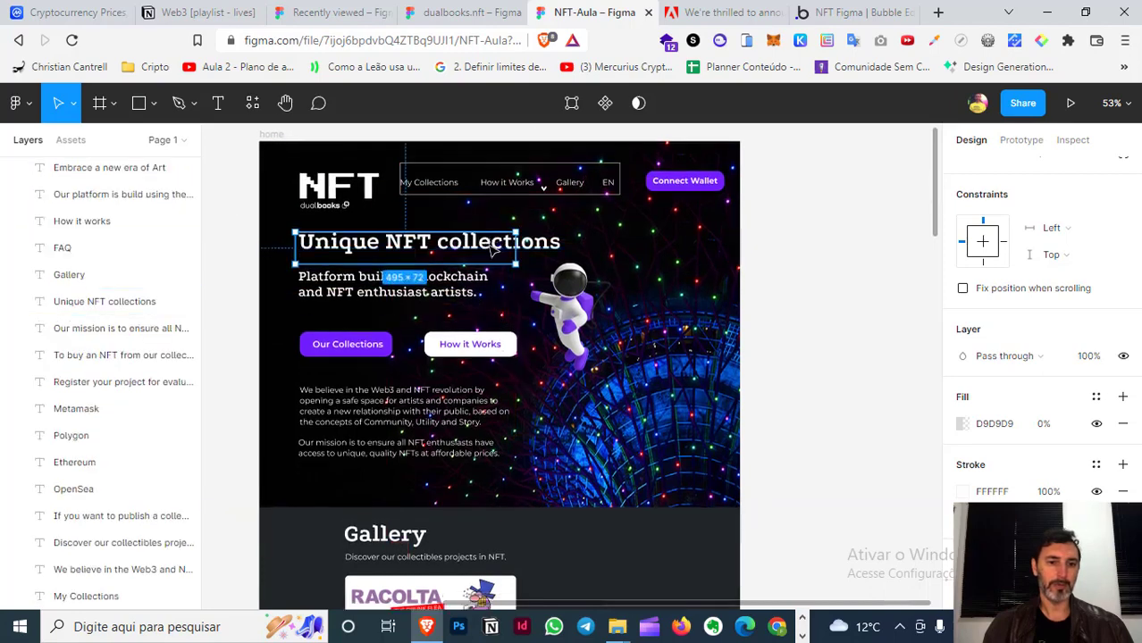
{"action": "left_click", "coordinate": [466, 195]}
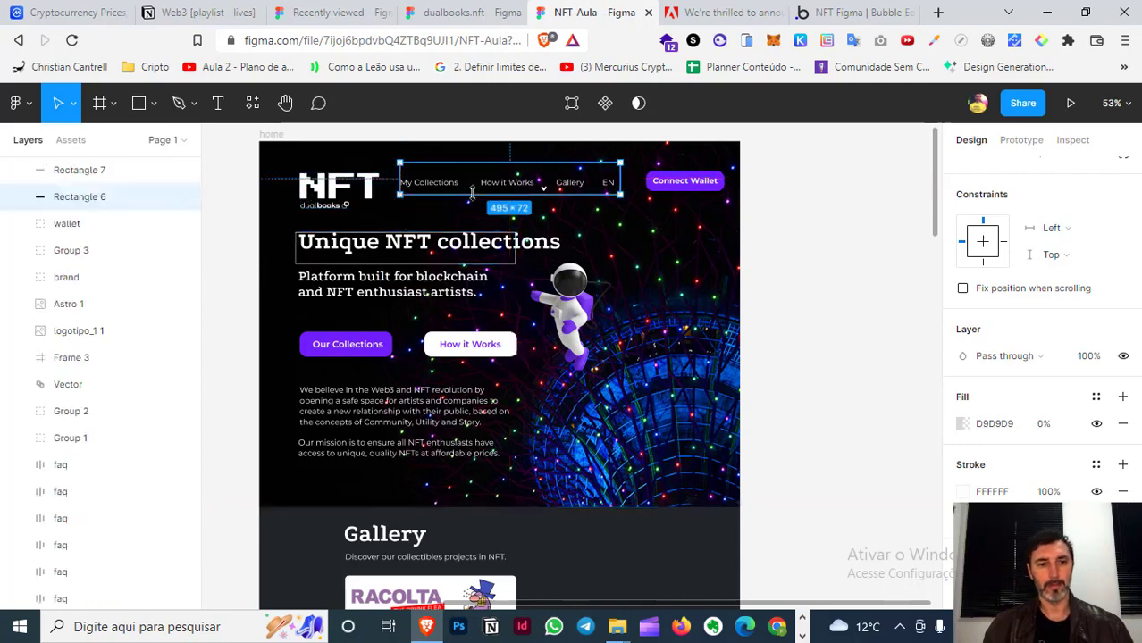
{"action": "left_click_drag", "start_coordinate": [487, 198], "coordinate": [382, 198]}
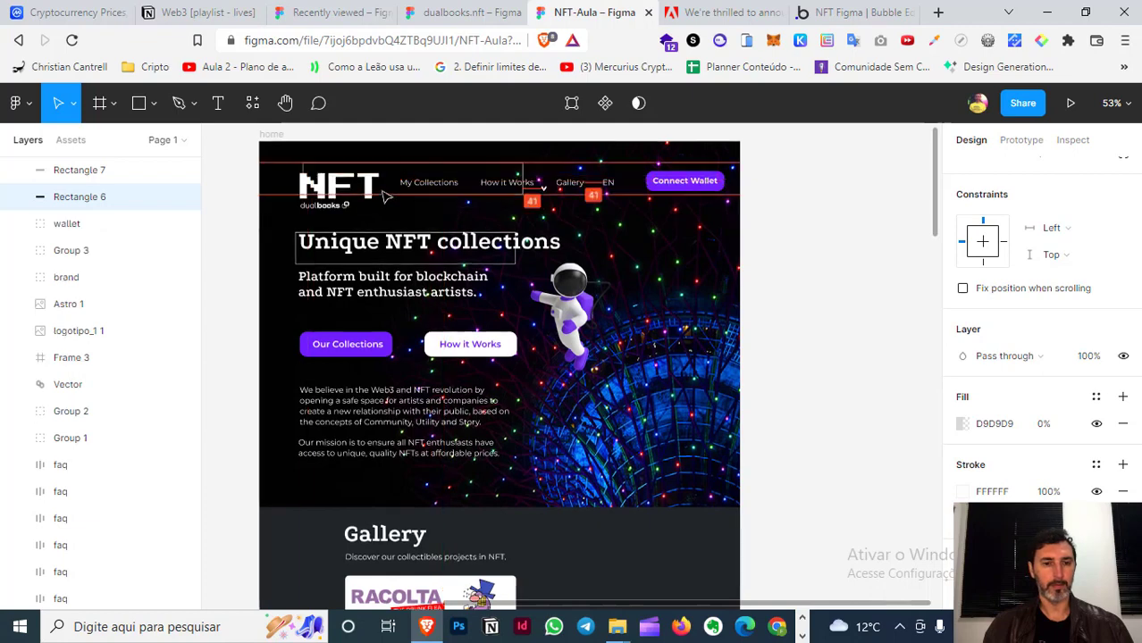
{"action": "key", "text": "ctrl+v"}
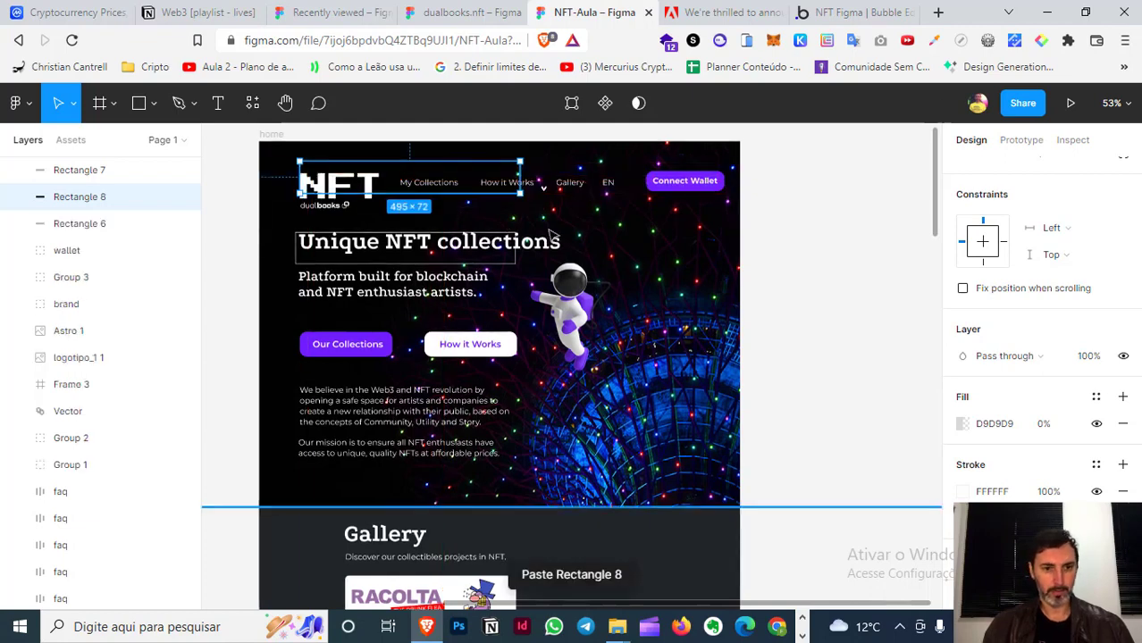
{"action": "key", "text": "ctrl+z"}
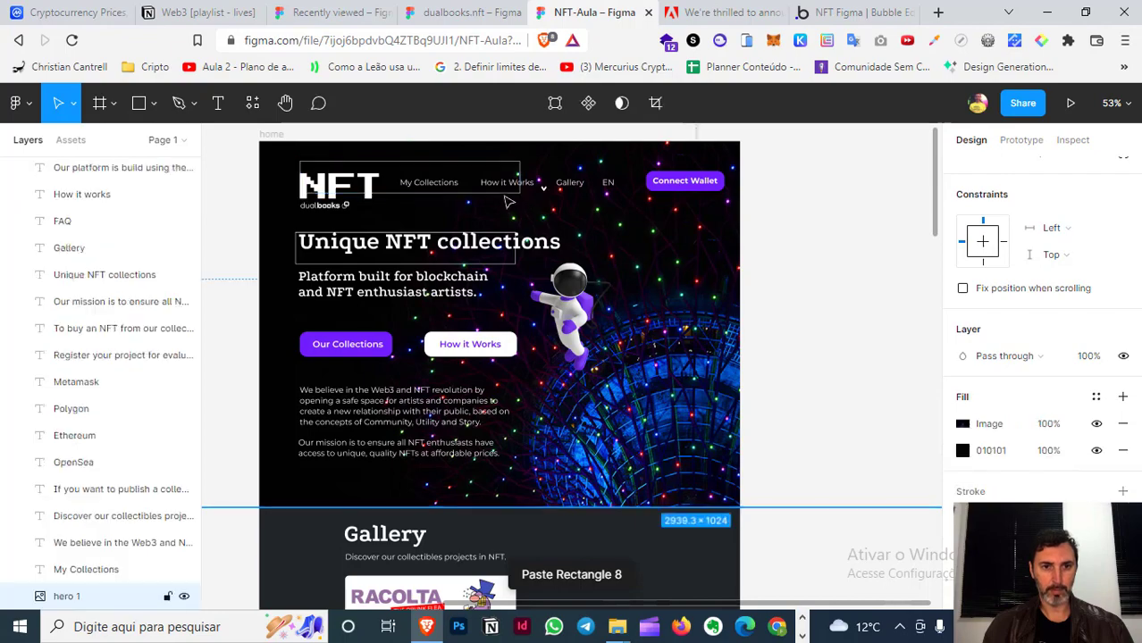
{"action": "key", "text": "ctrl+shift+z"}
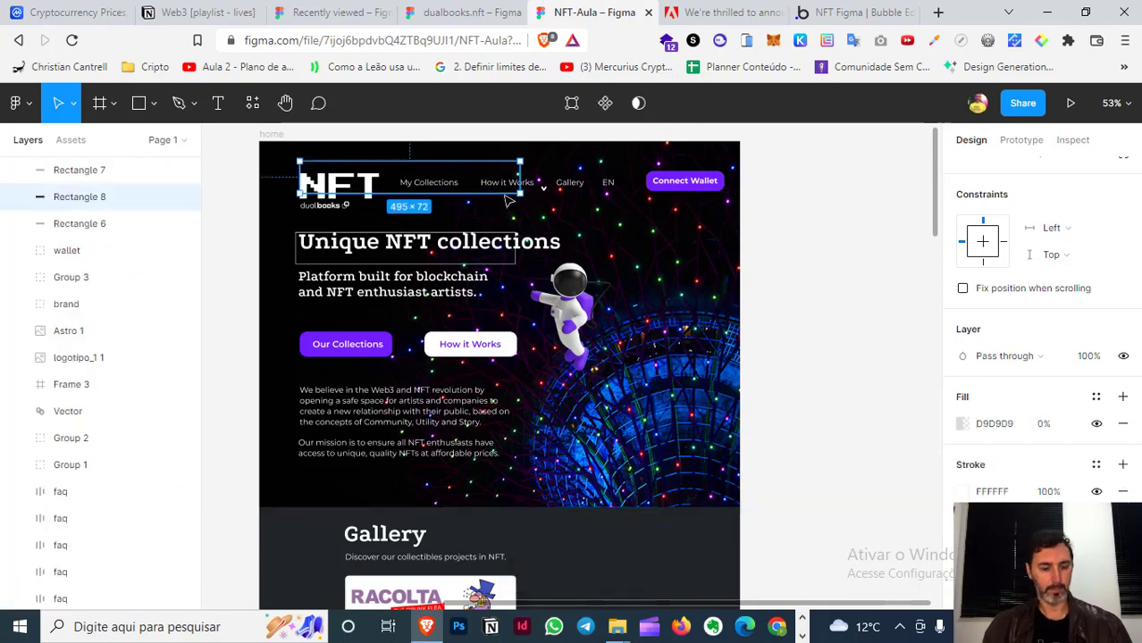
- Paste more outline copies, placing one inside the home frame as Rectangle 10
{"action": "key", "text": "ctrl+v"}
{"action": "scroll", "coordinate": [590, 428], "scroll_direction": "down", "scroll_amount": 2}
{"action": "scroll", "coordinate": [591, 428], "scroll_direction": "down", "scroll_amount": 1}
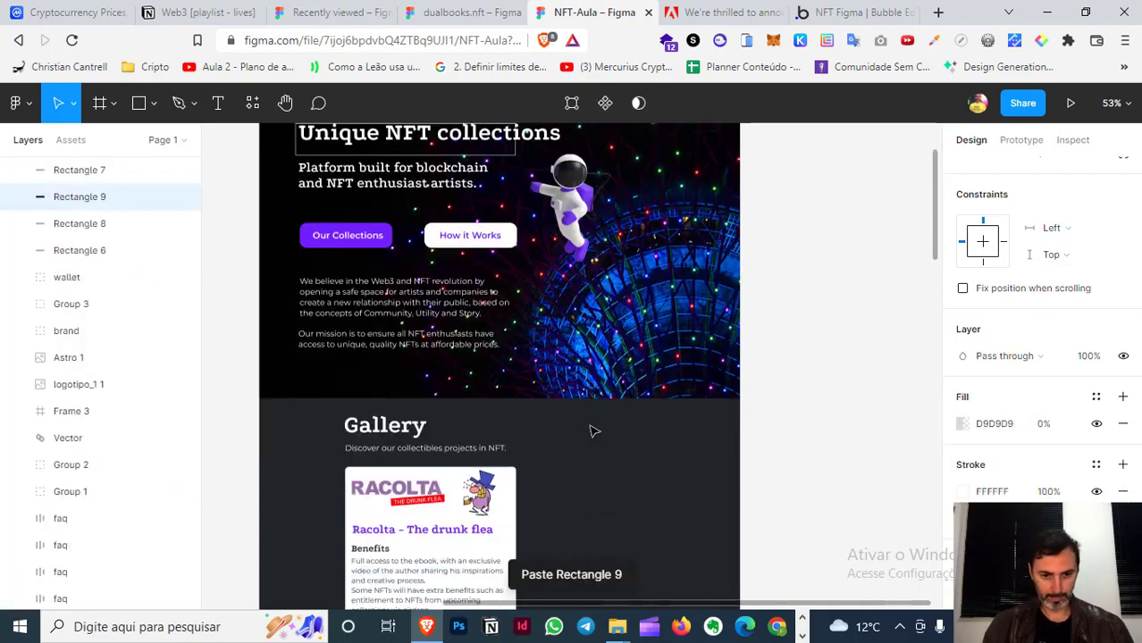
{"action": "scroll", "coordinate": [597, 427], "scroll_direction": "down", "scroll_amount": 5}
{"action": "scroll", "coordinate": [599, 422], "scroll_direction": "down", "scroll_amount": 5}
{"action": "scroll", "coordinate": [599, 416], "scroll_direction": "down", "scroll_amount": 4}
{"action": "scroll", "coordinate": [599, 416], "scroll_direction": "up", "scroll_amount": 5}
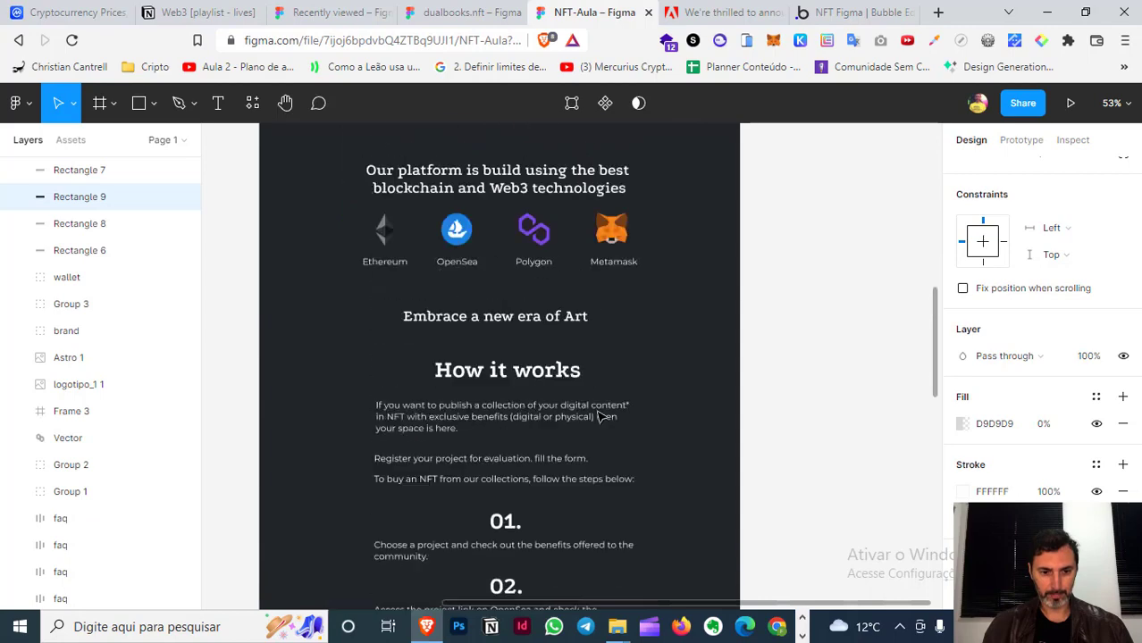
{"action": "scroll", "coordinate": [601, 415], "scroll_direction": "up", "scroll_amount": 4}
{"action": "scroll", "coordinate": [600, 415], "scroll_direction": "up", "scroll_amount": 5}
{"action": "scroll", "coordinate": [447, 340], "scroll_direction": "up", "scroll_amount": 1}
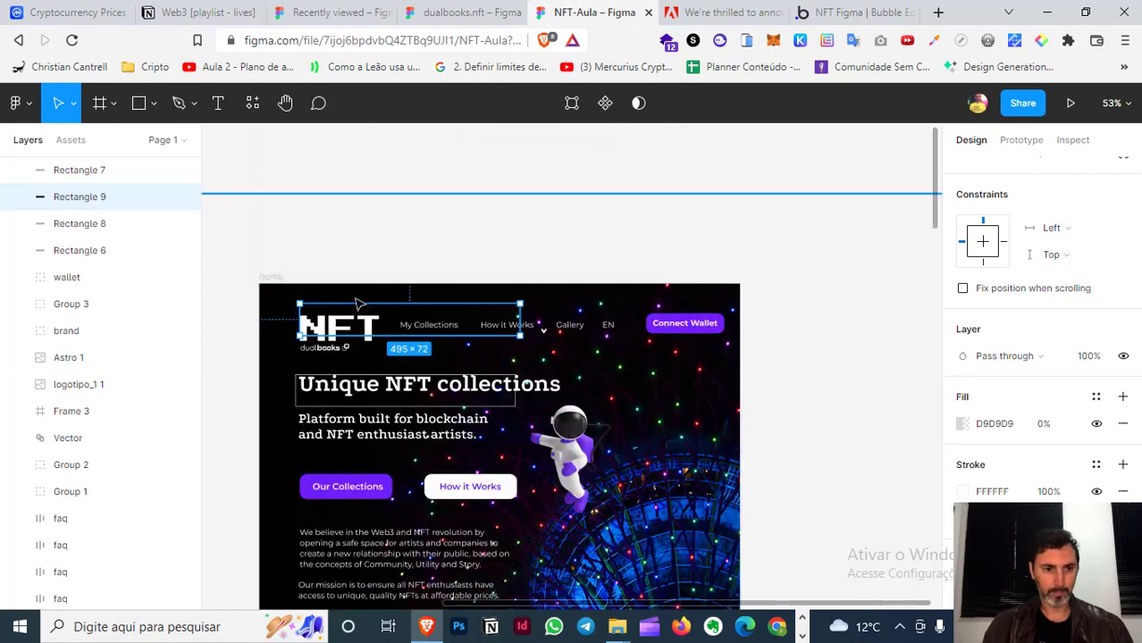
{"action": "left_click", "coordinate": [278, 278]}
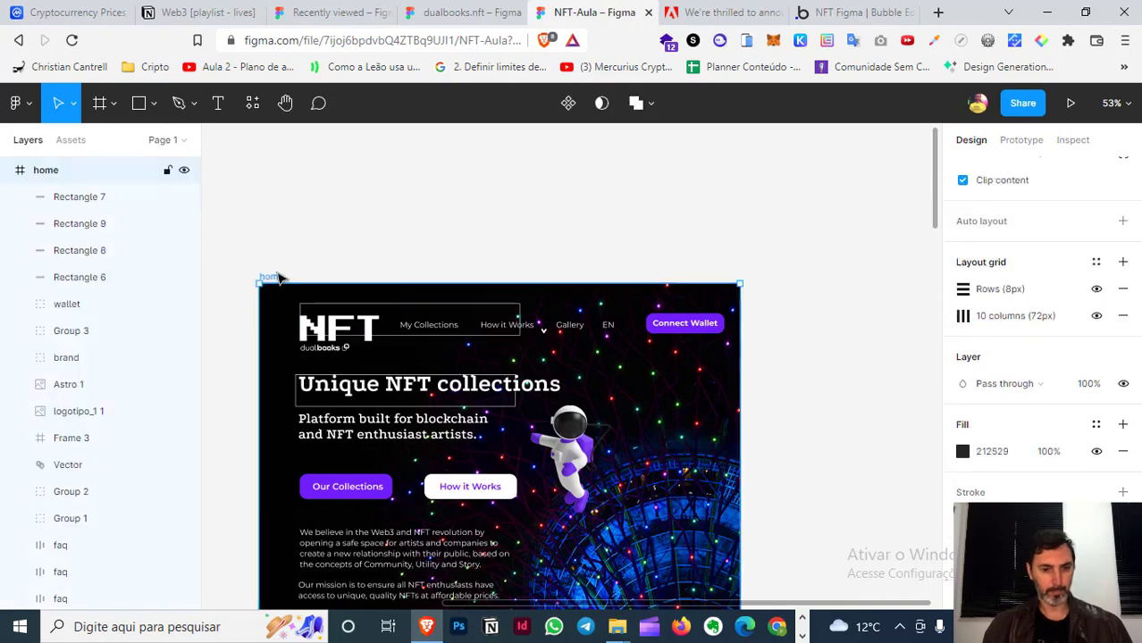
{"action": "key", "text": "ctrl+v"}
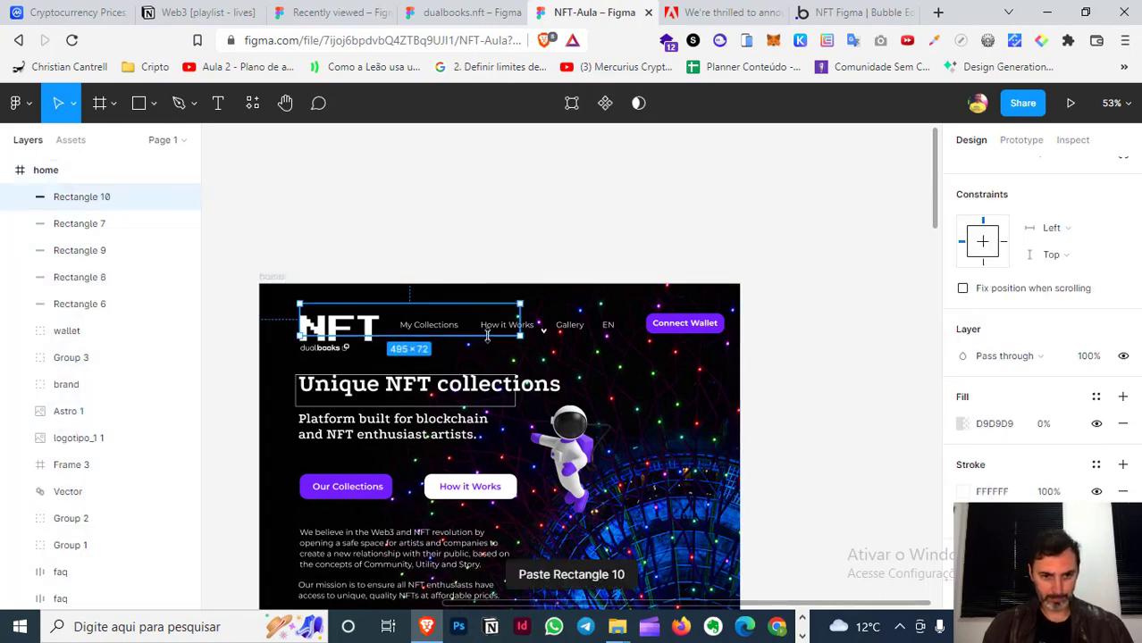
{"action": "left_click", "coordinate": [496, 353]}
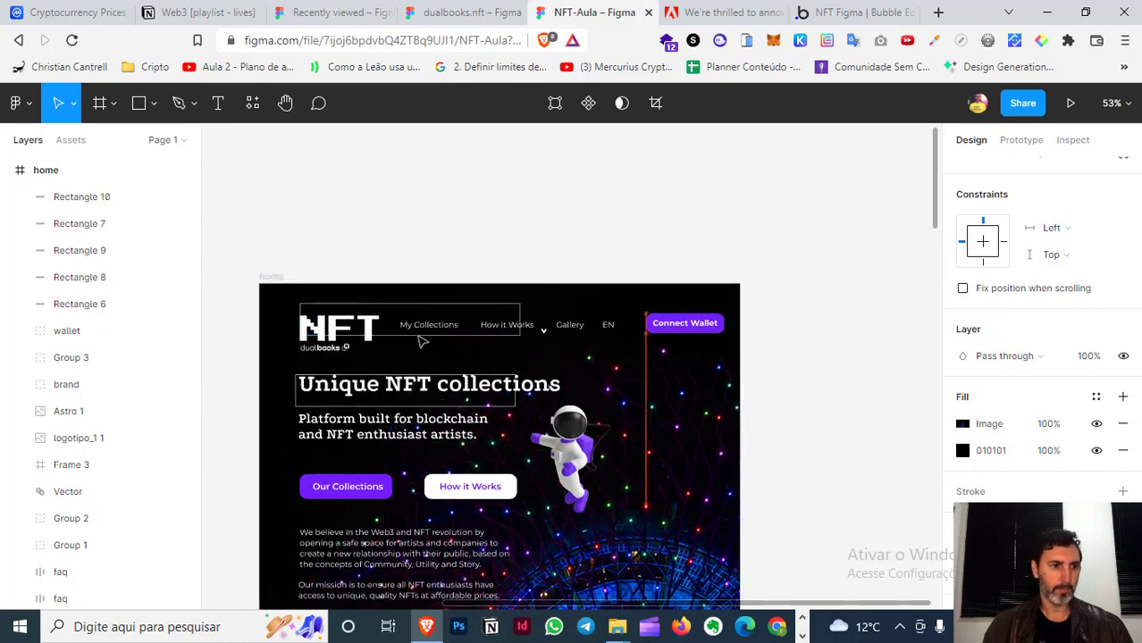
- Delete leftover Rectangles 6, 8 and 9, then select Rectangle 7
{"action": "left_click", "coordinate": [98, 303]}
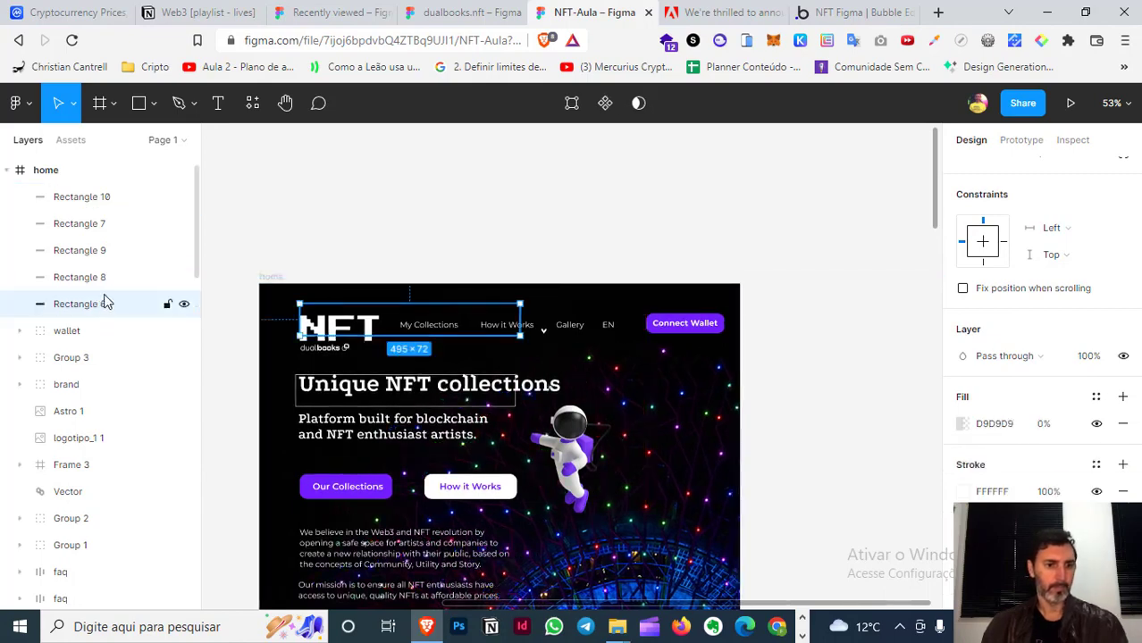
{"action": "key", "text": "Delete"}
{"action": "left_click", "coordinate": [96, 269]}
{"action": "key", "text": "Delete"}
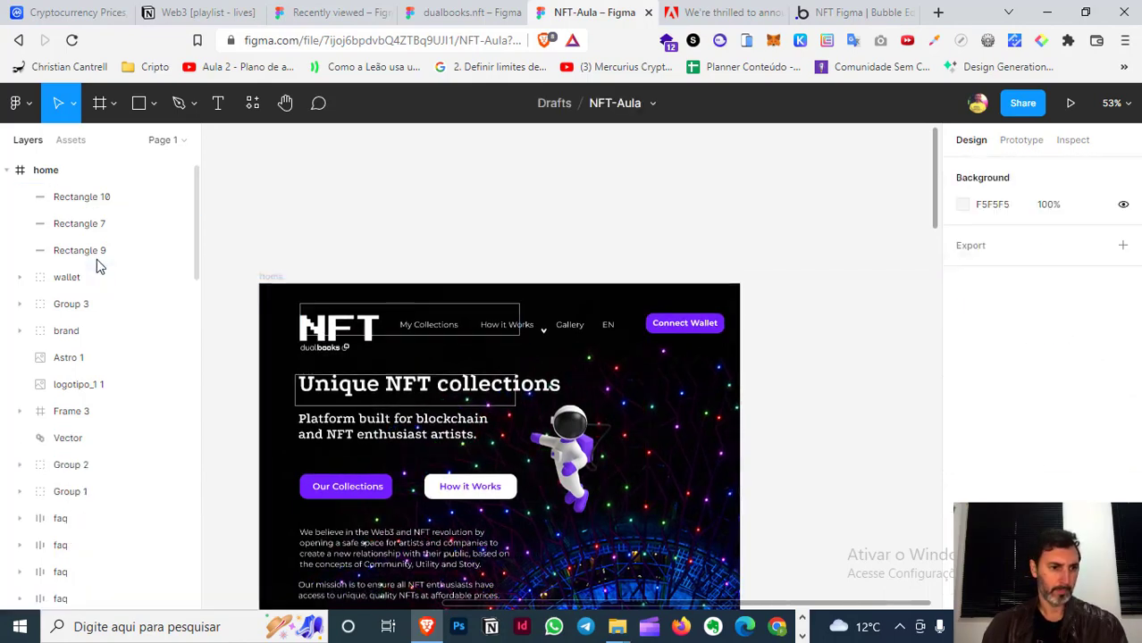
{"action": "left_click", "coordinate": [96, 256]}
{"action": "key", "text": "Delete"}
{"action": "left_click", "coordinate": [96, 225]}
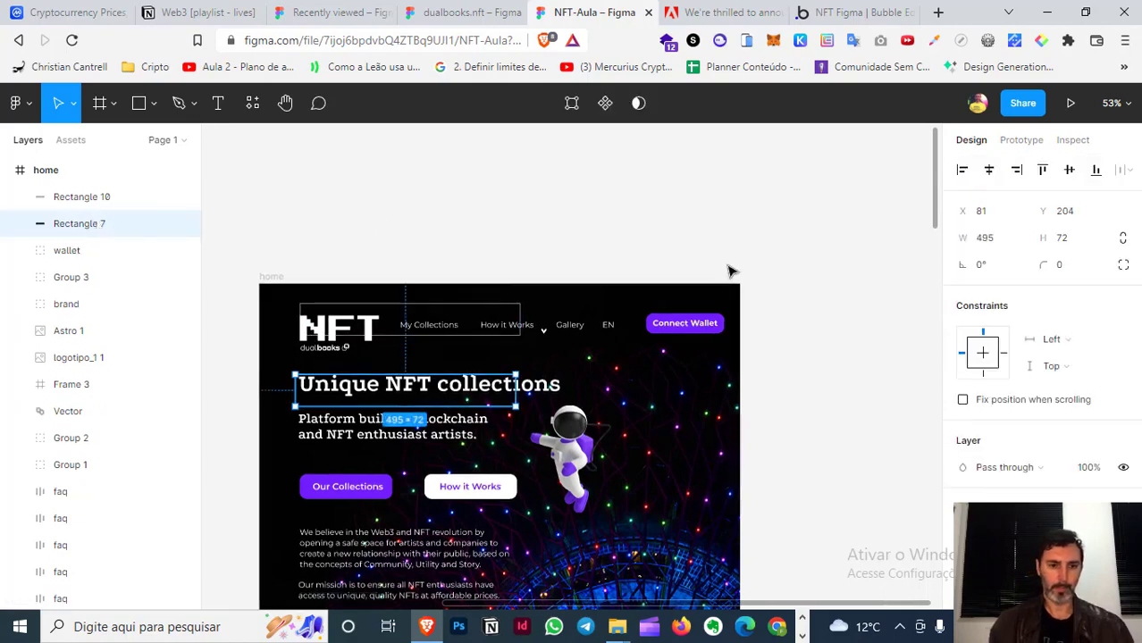
- Widen Rectangle 10 across the whole header
{"action": "key", "text": "ctrl+plus"}
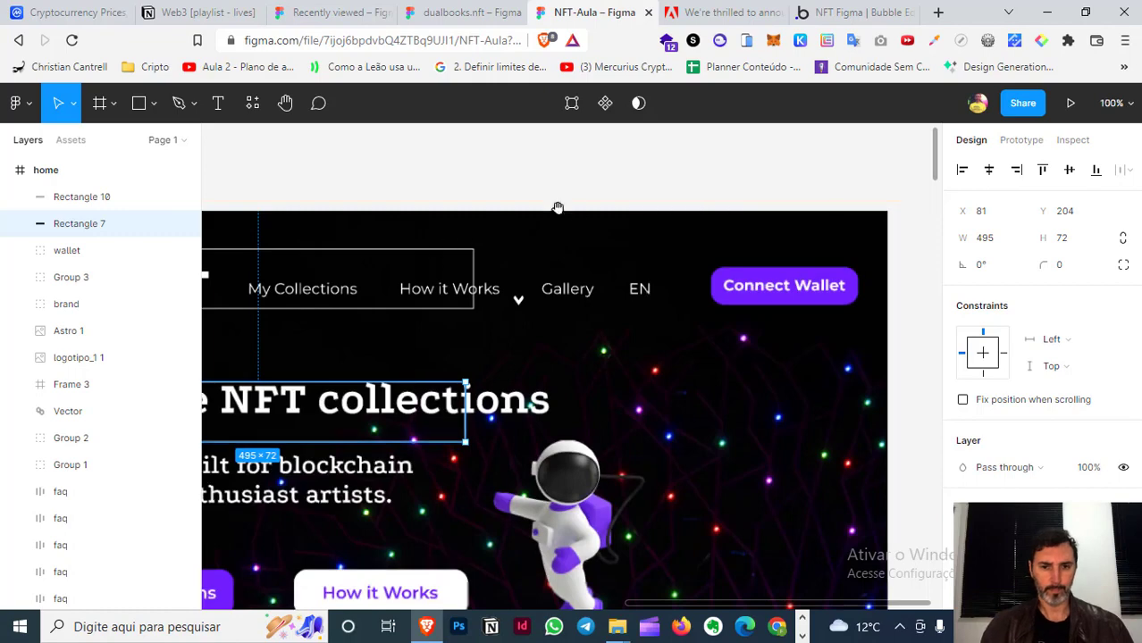
{"action": "key", "text": "ctrl+minus"}
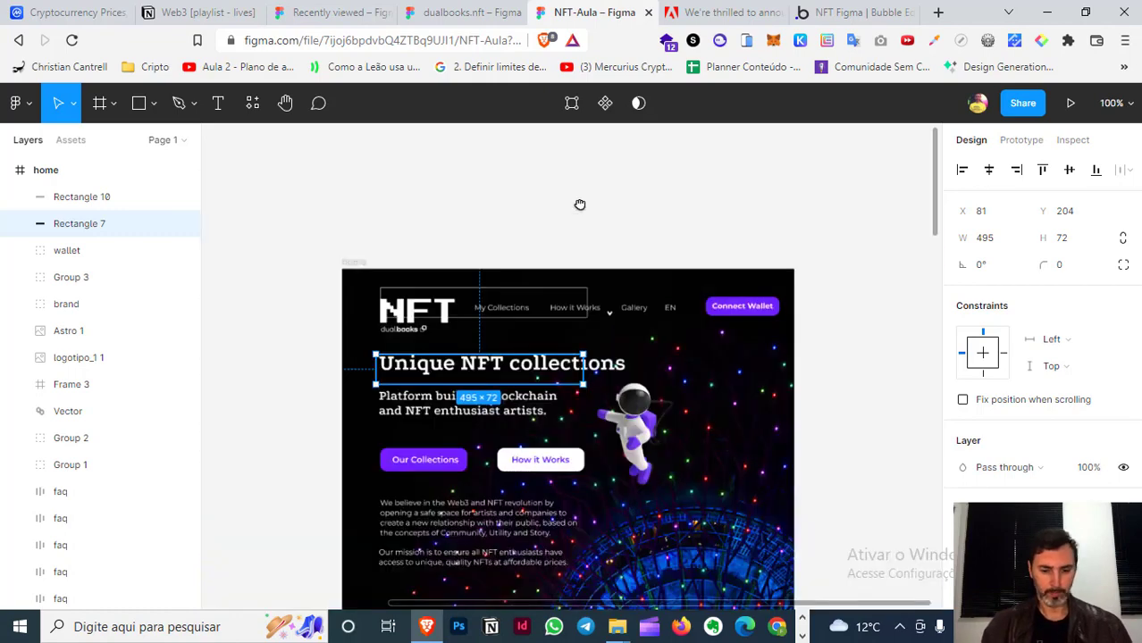
{"action": "left_click", "coordinate": [522, 293]}
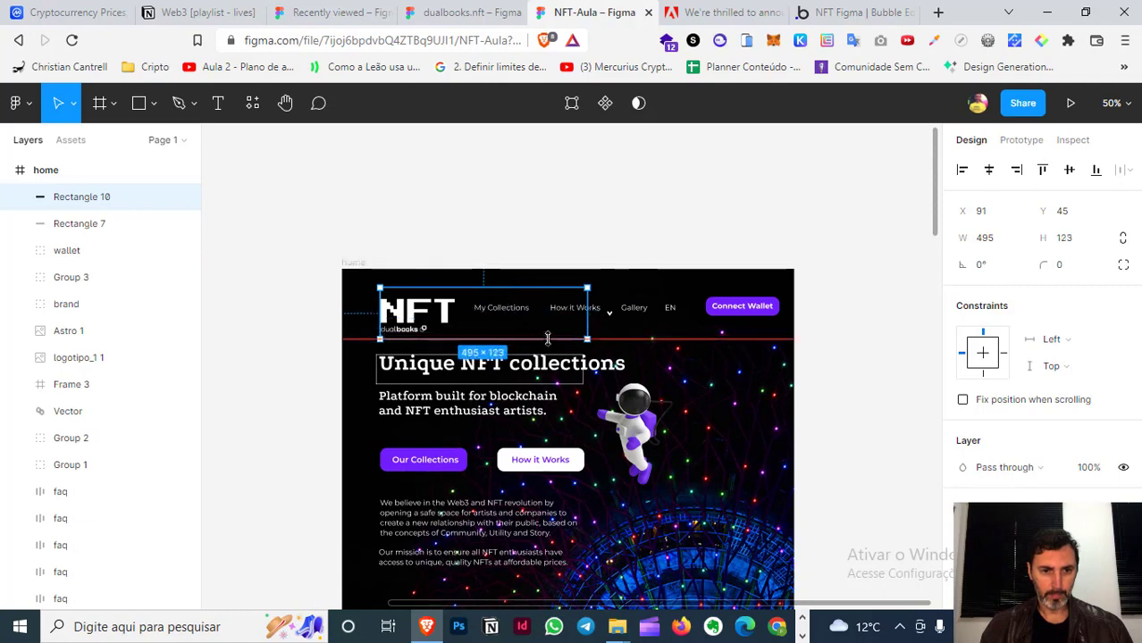
{"action": "left_click_drag", "start_coordinate": [546, 331], "coordinate": [785, 319]}
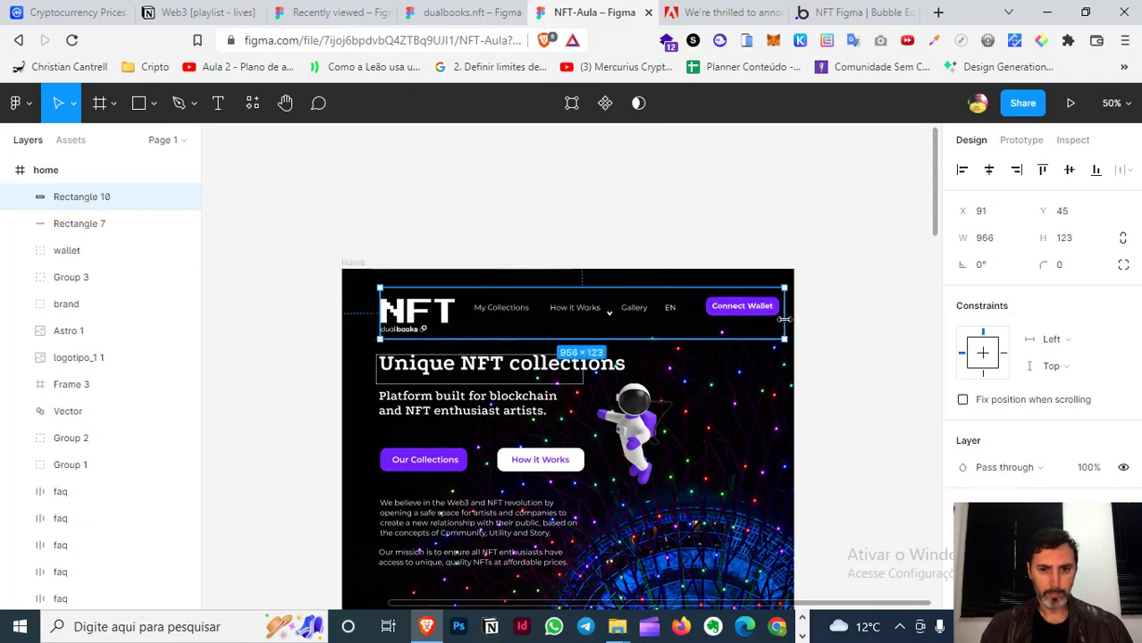
- Place a copy of the heading outline around the nav links, 499 × 53 at X 299, Y 67
{"action": "left_click", "coordinate": [457, 253]}
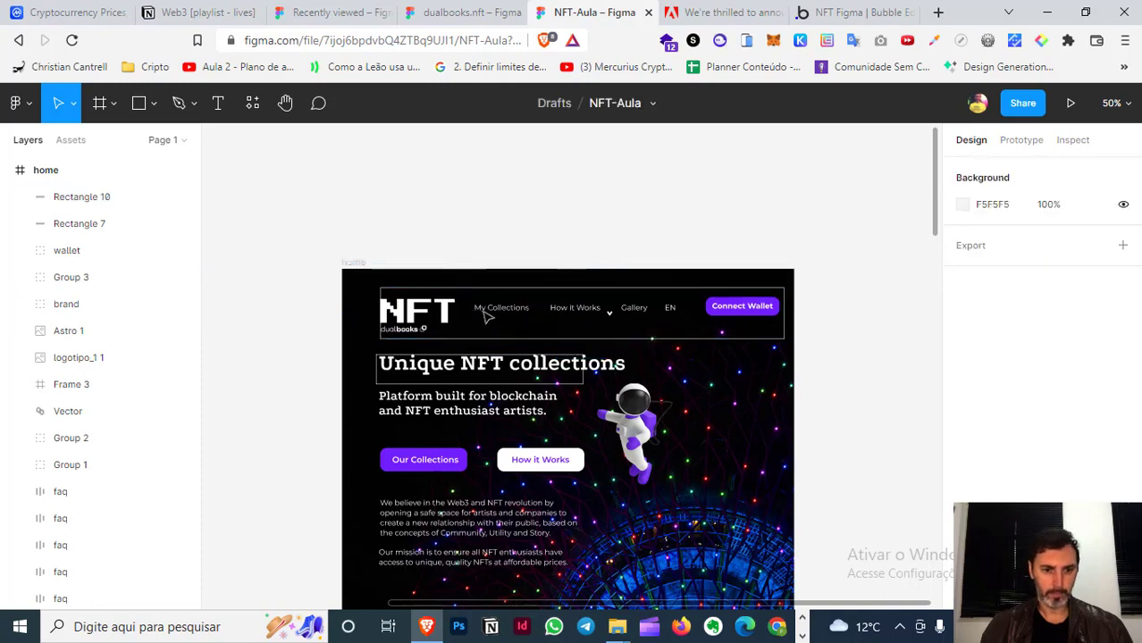
{"action": "left_click", "coordinate": [491, 355]}
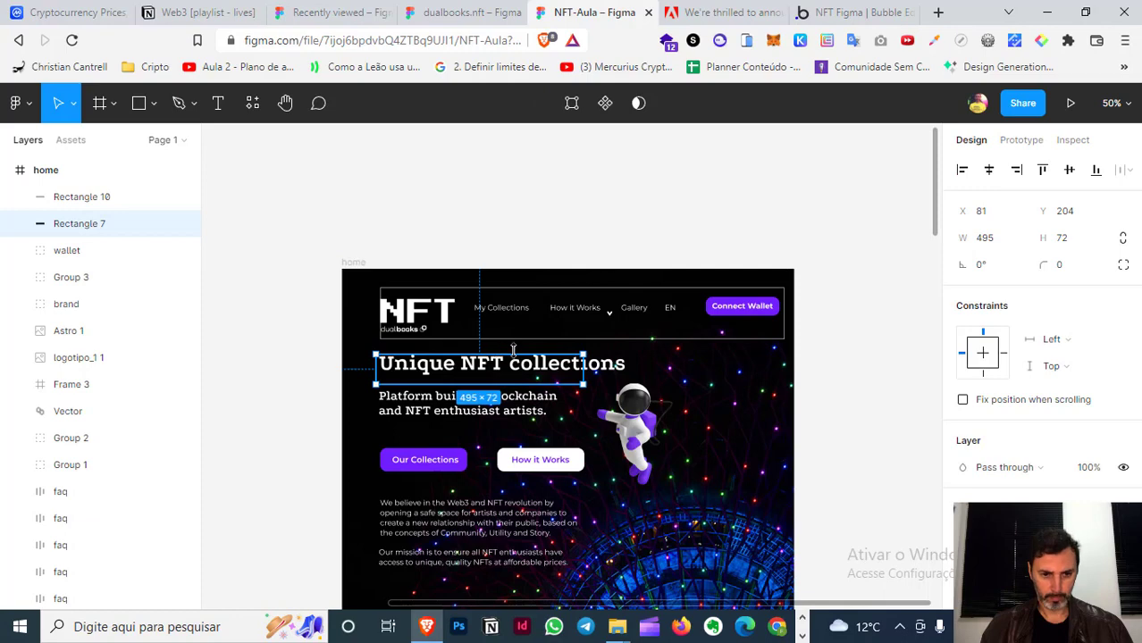
{"action": "mouse_move", "coordinate": [539, 393]}
{"action": "left_mouse_down"}
{"action": "mouse_move", "coordinate": [593, 329]}
{"action": "mouse_move", "coordinate": [638, 320]}
{"action": "left_mouse_up"}
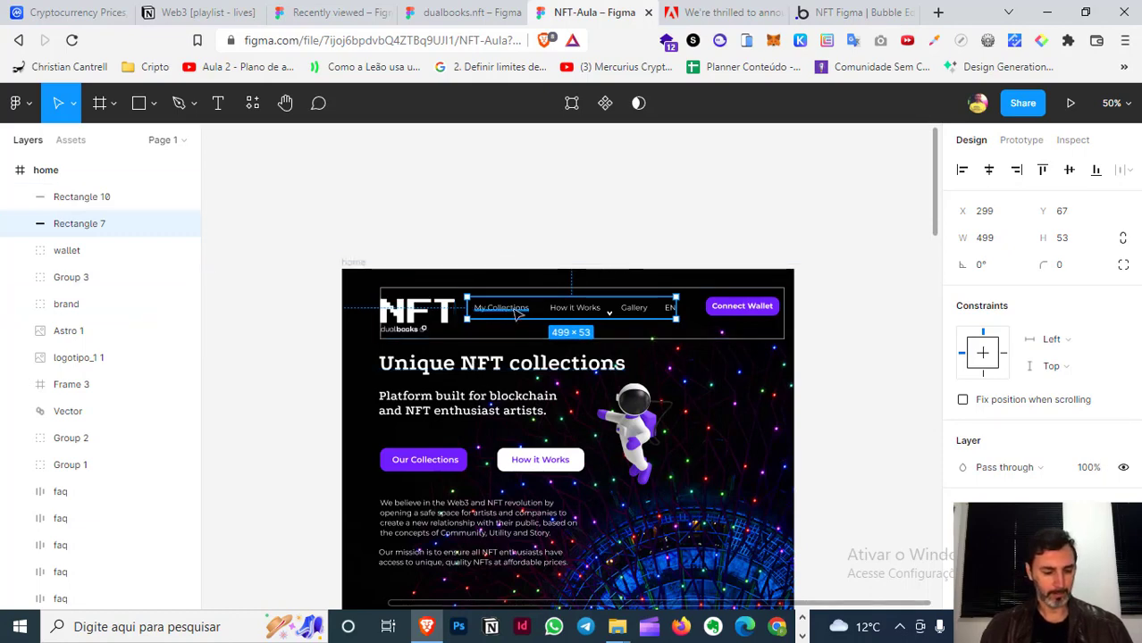
- Paste an outline rectangle and fit it 578 px wide around the hero text block
{"action": "key", "text": "ctrl+v"}
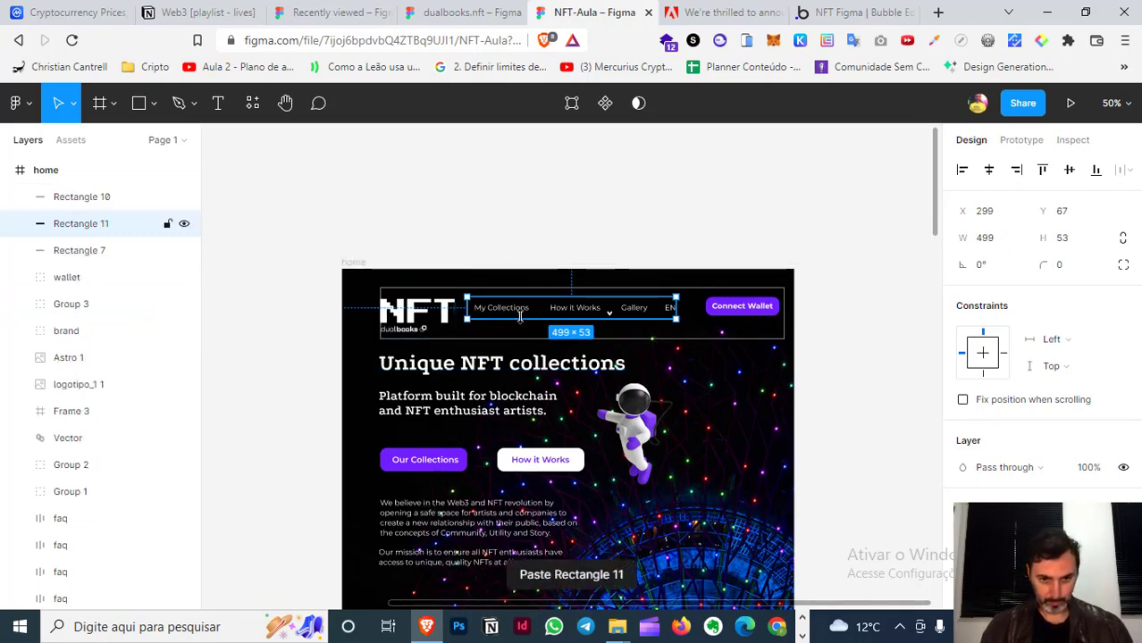
{"action": "left_click_drag", "start_coordinate": [519, 316], "coordinate": [435, 376]}
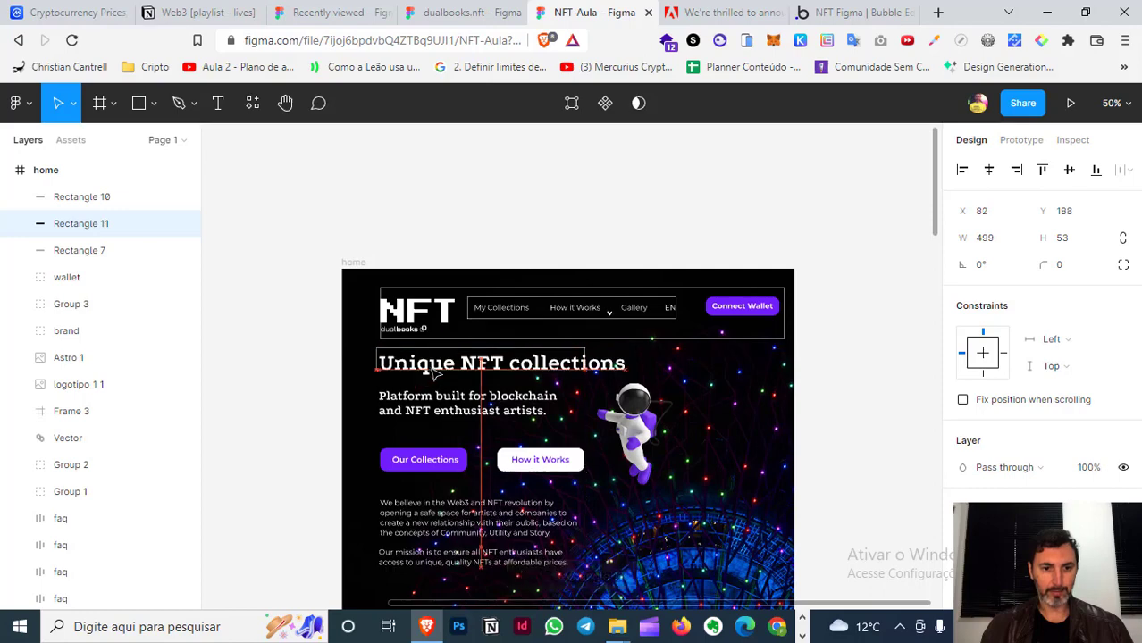
{"action": "left_click_drag", "start_coordinate": [465, 372], "coordinate": [557, 604]}
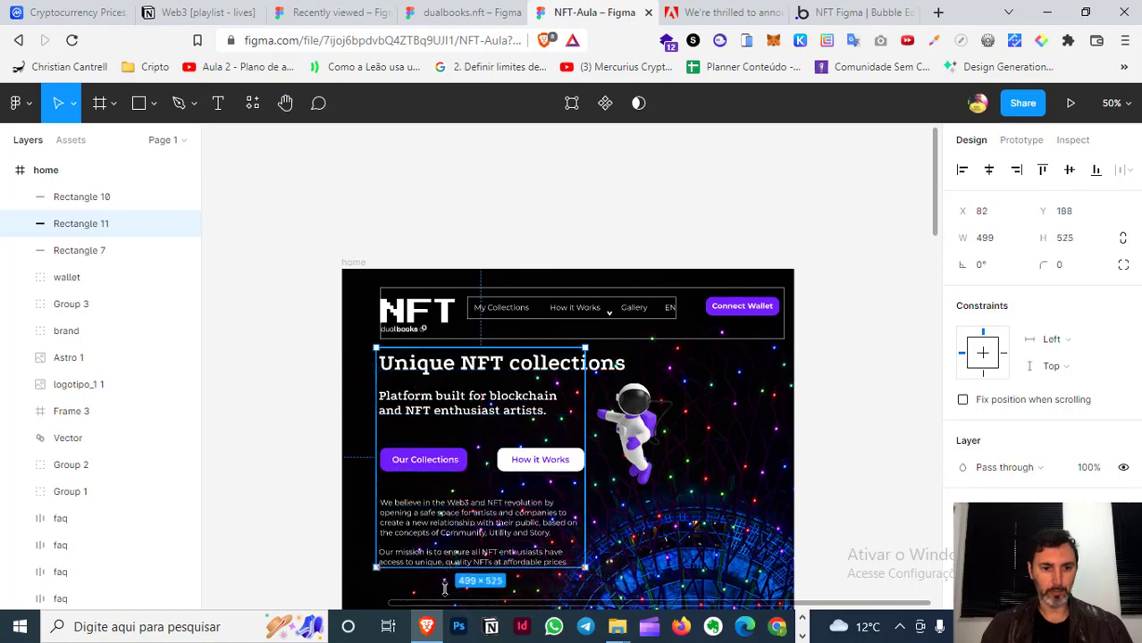
{"action": "left_click_drag", "start_coordinate": [490, 413], "coordinate": [491, 362]}
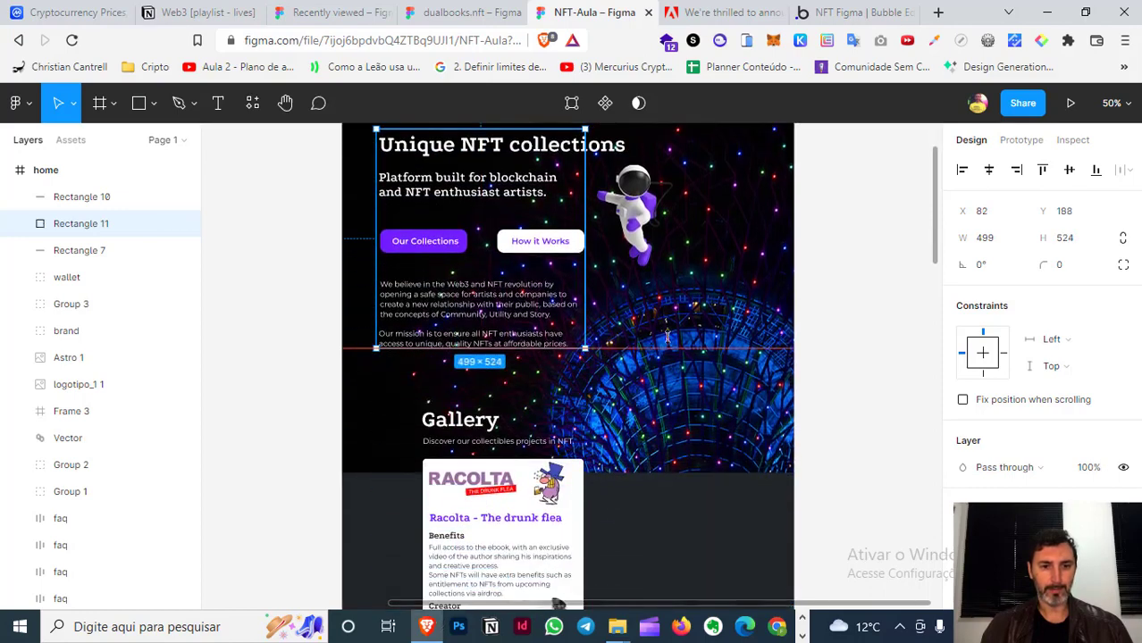
{"action": "left_click_drag", "start_coordinate": [584, 221], "coordinate": [681, 219]}
- Flip the astronaut horizontally and add a 596 px-tall outline spanning the text and astronaut
{"action": "left_click", "coordinate": [622, 220]}
{"action": "key", "text": "shift+h"}
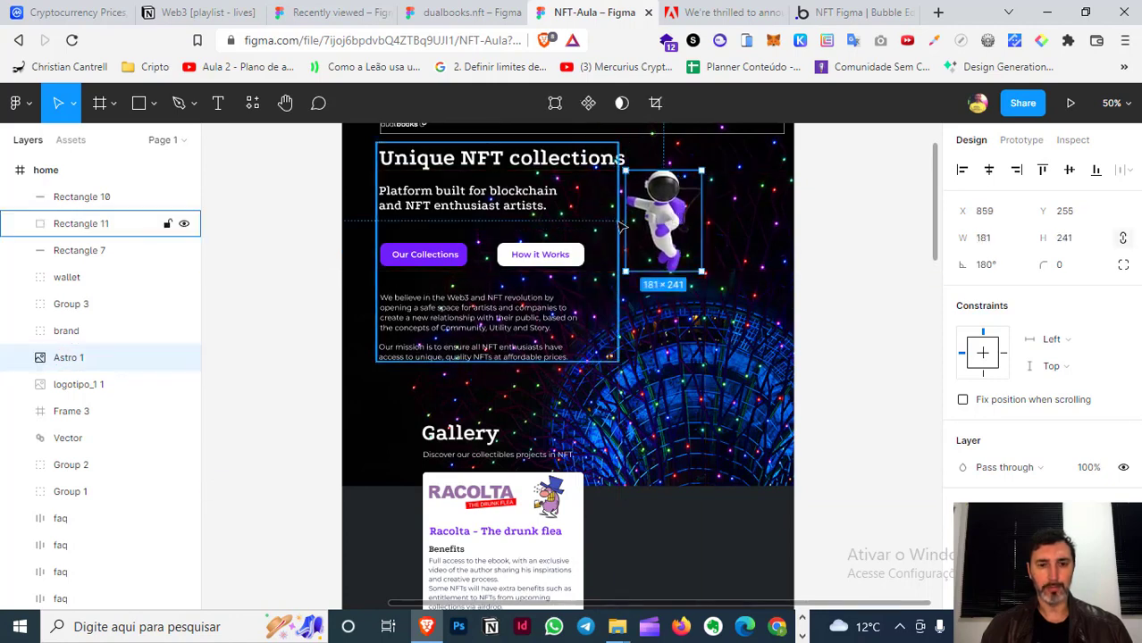
{"action": "left_click", "coordinate": [617, 225]}
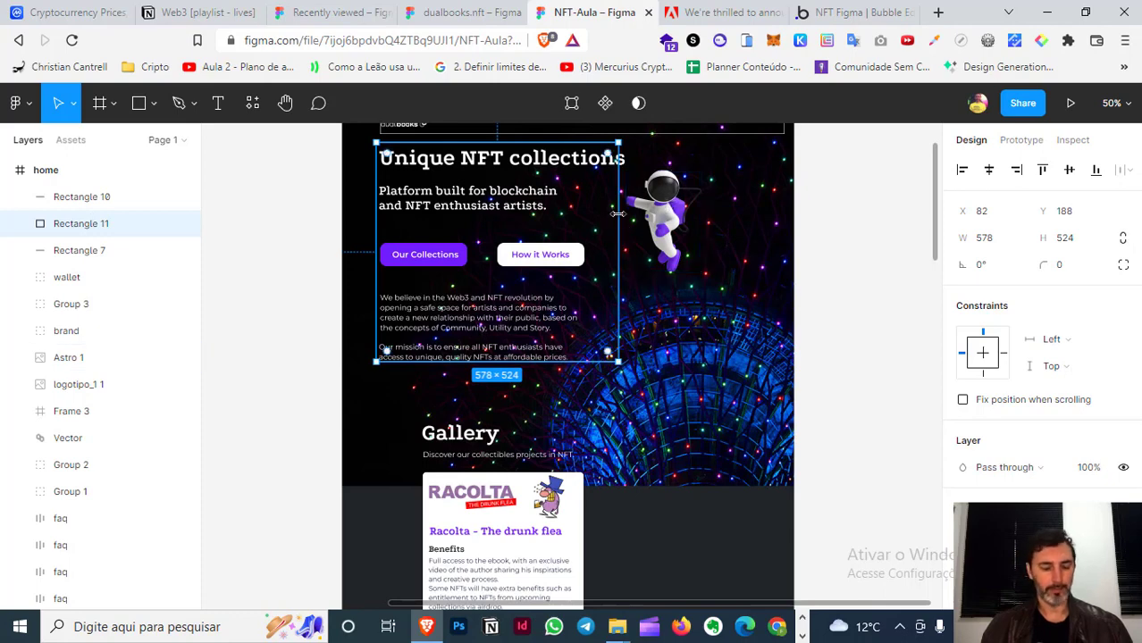
{"action": "key", "text": "ctrl+v"}
{"action": "scroll", "coordinate": [611, 357], "scroll_direction": "up", "scroll_amount": 1}
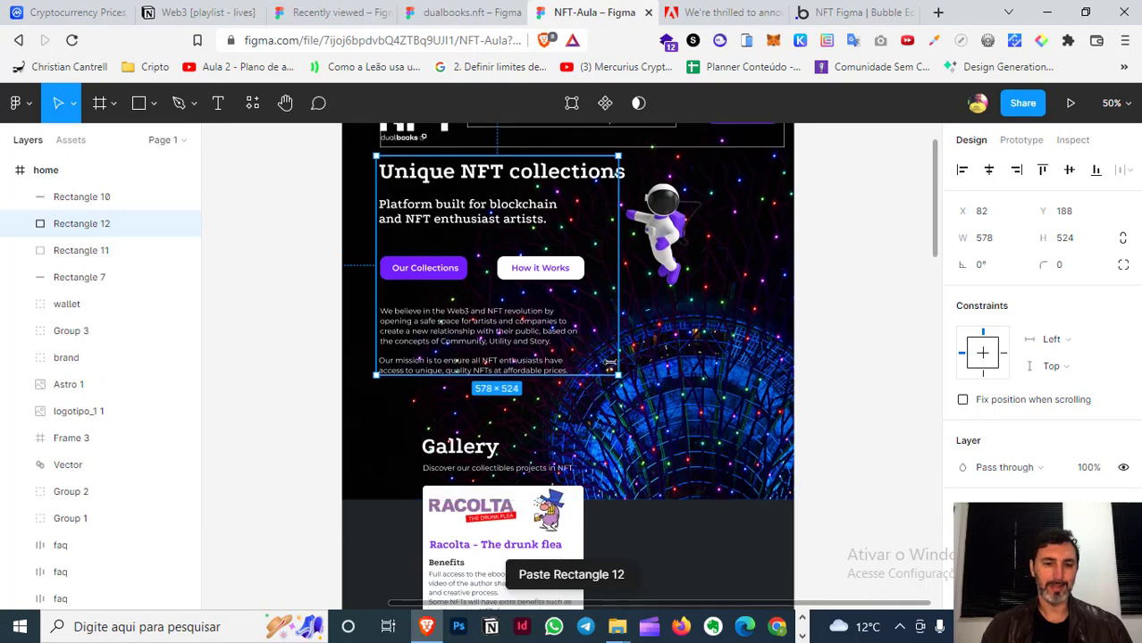
{"action": "left_click_drag", "start_coordinate": [552, 374], "coordinate": [552, 405]}
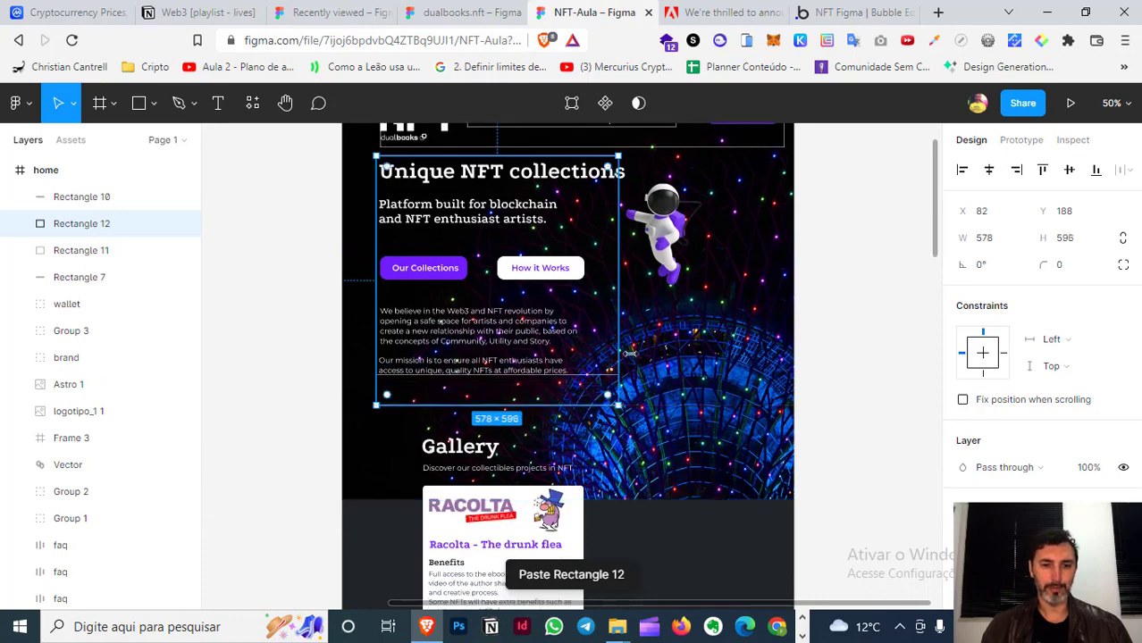
{"action": "left_click_drag", "start_coordinate": [630, 353], "coordinate": [706, 343]}
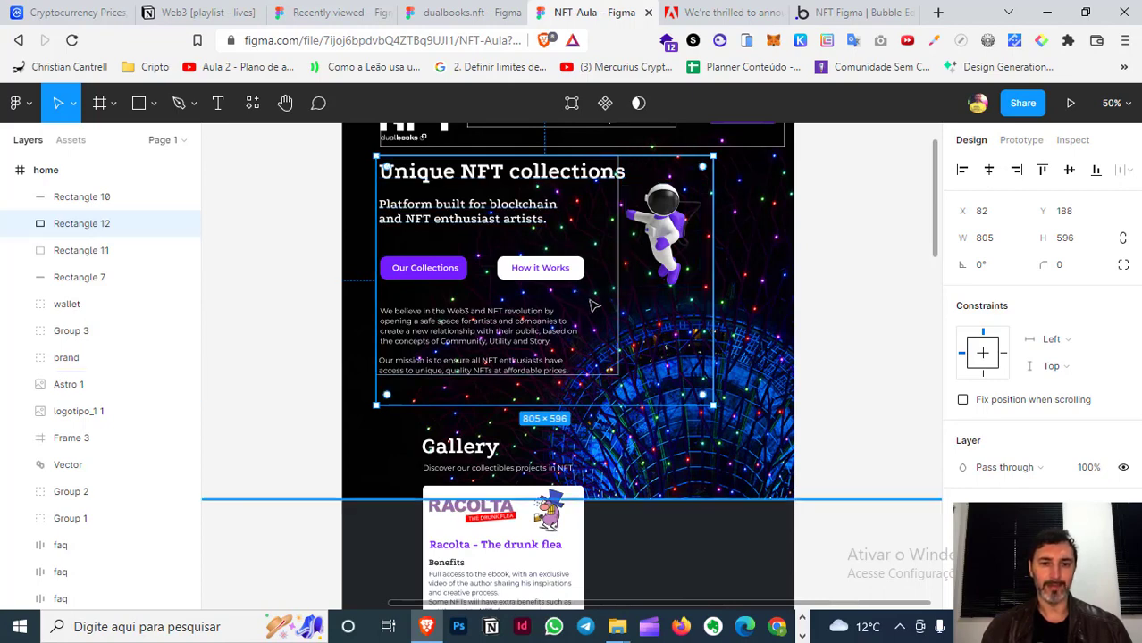
- Add a third outline, about 300 px tall, around the two hero buttons
{"action": "left_click", "coordinate": [80, 251]}
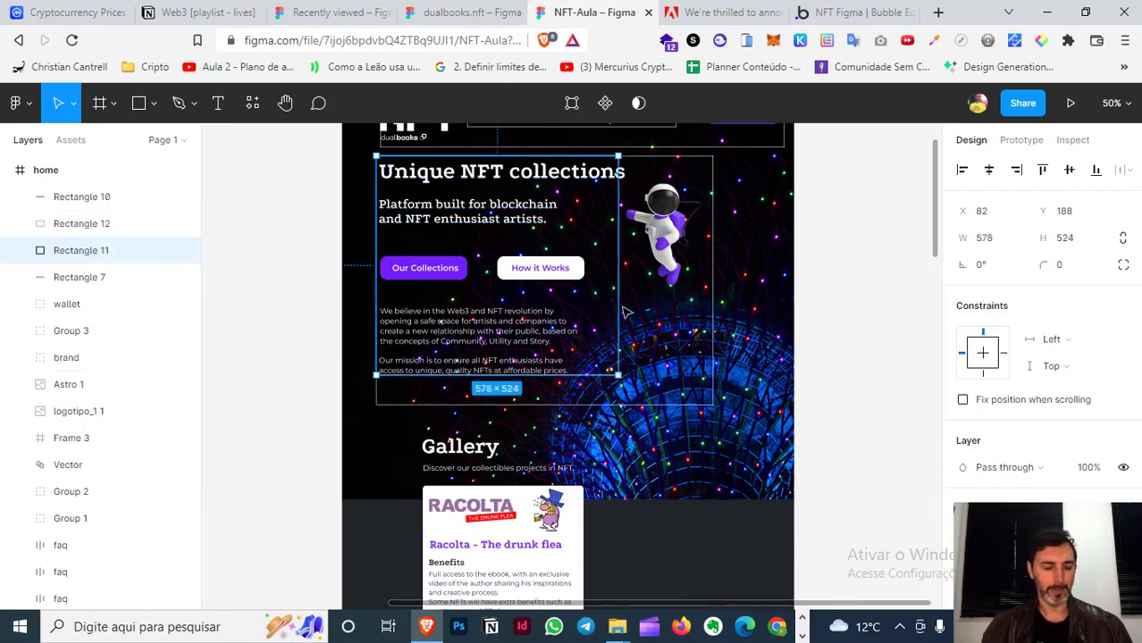
{"action": "key", "text": "ctrl+v"}
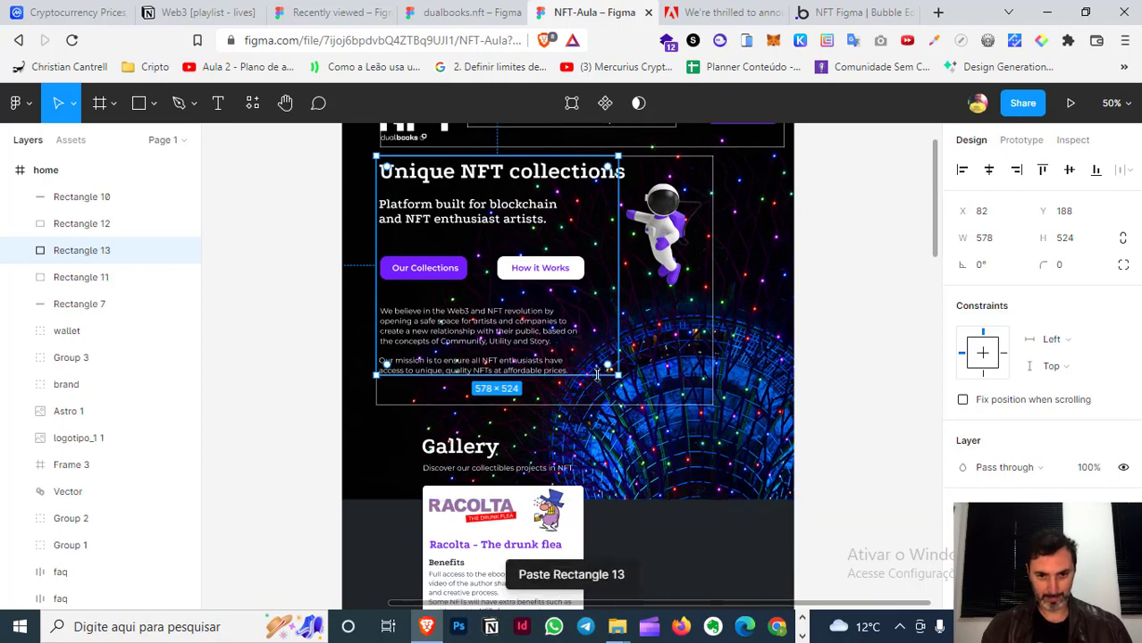
{"action": "left_click_drag", "start_coordinate": [607, 374], "coordinate": [602, 286]}
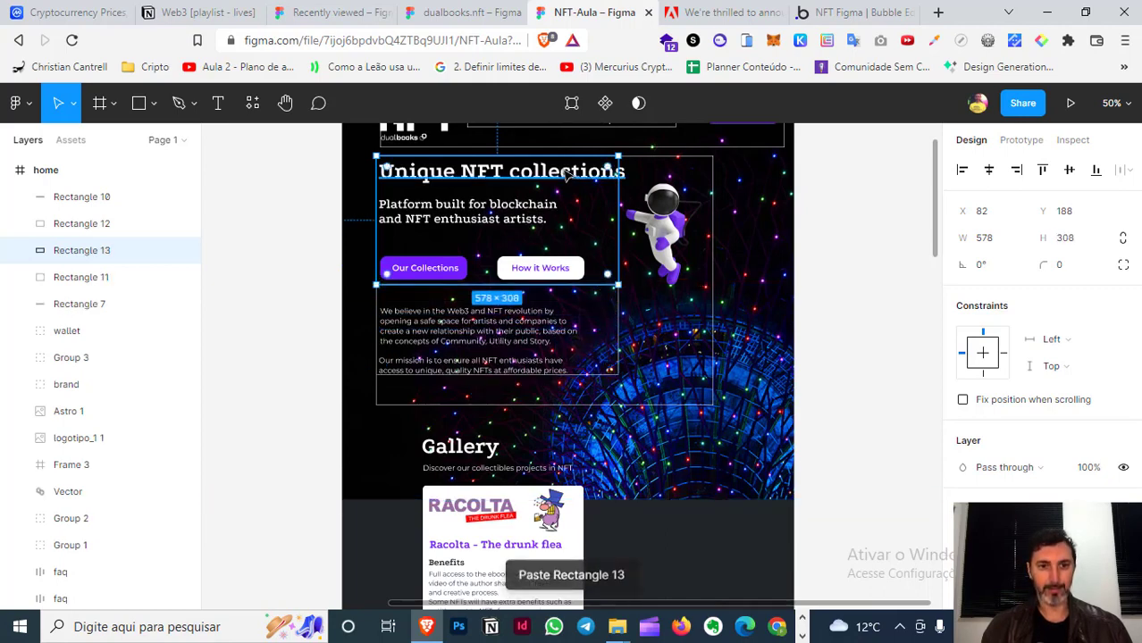
{"action": "left_click_drag", "start_coordinate": [563, 156], "coordinate": [560, 249]}
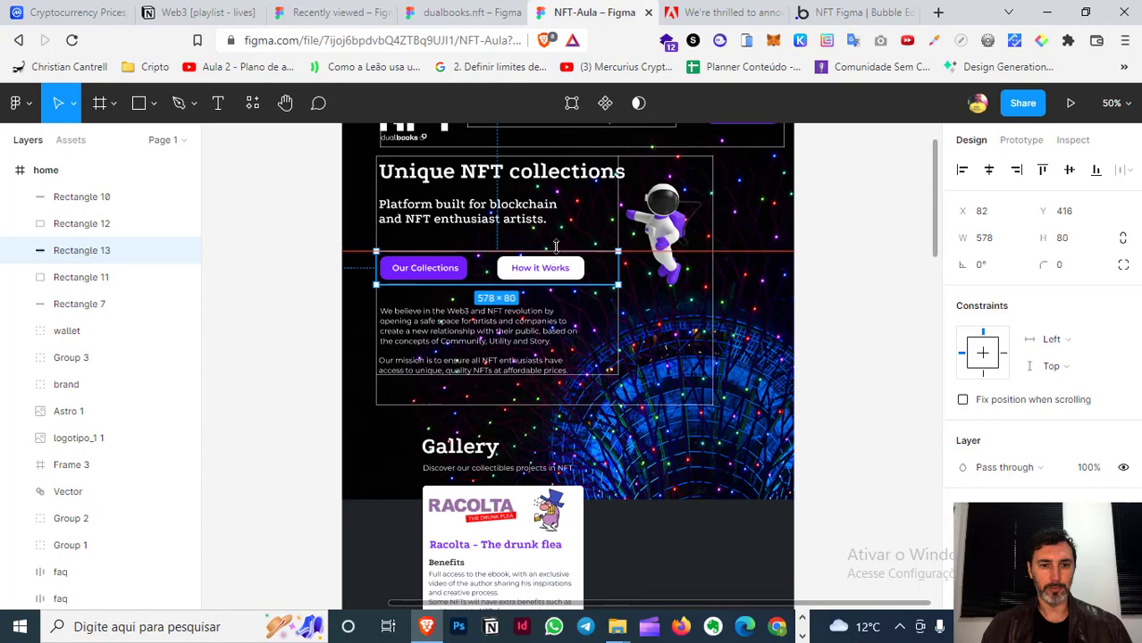
{"action": "scroll", "coordinate": [766, 323], "scroll_direction": "up", "scroll_amount": 1}
{"action": "scroll", "coordinate": [767, 295], "scroll_direction": "up", "scroll_amount": 2}
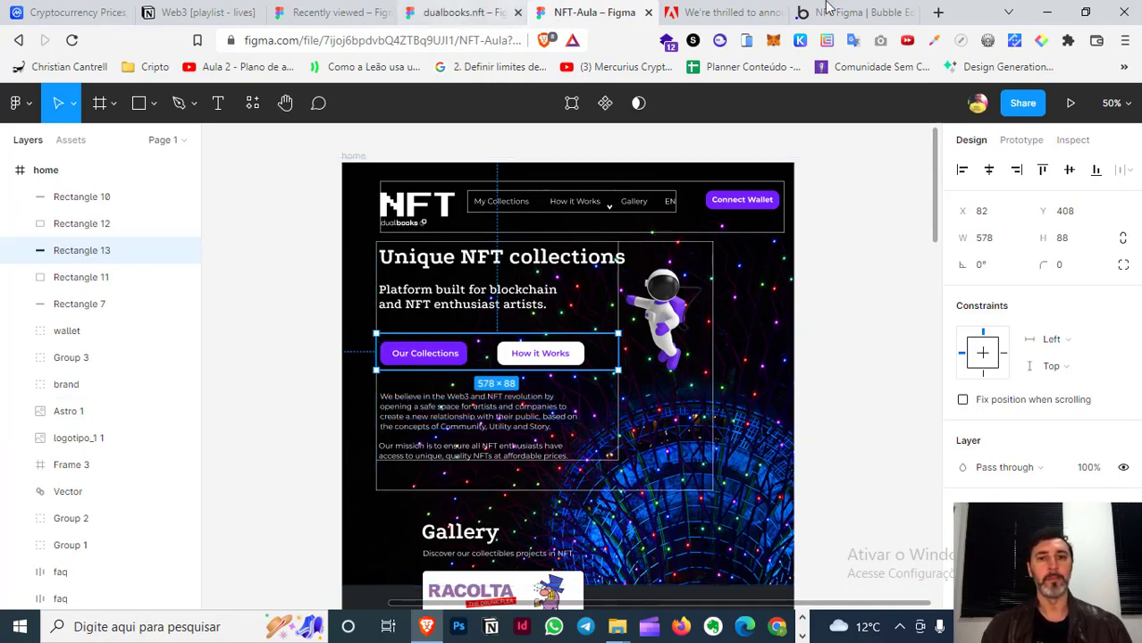
- Switch to the Bubble editor and collapse the elements tree to its categories
{"action": "left_click", "coordinate": [863, 10]}
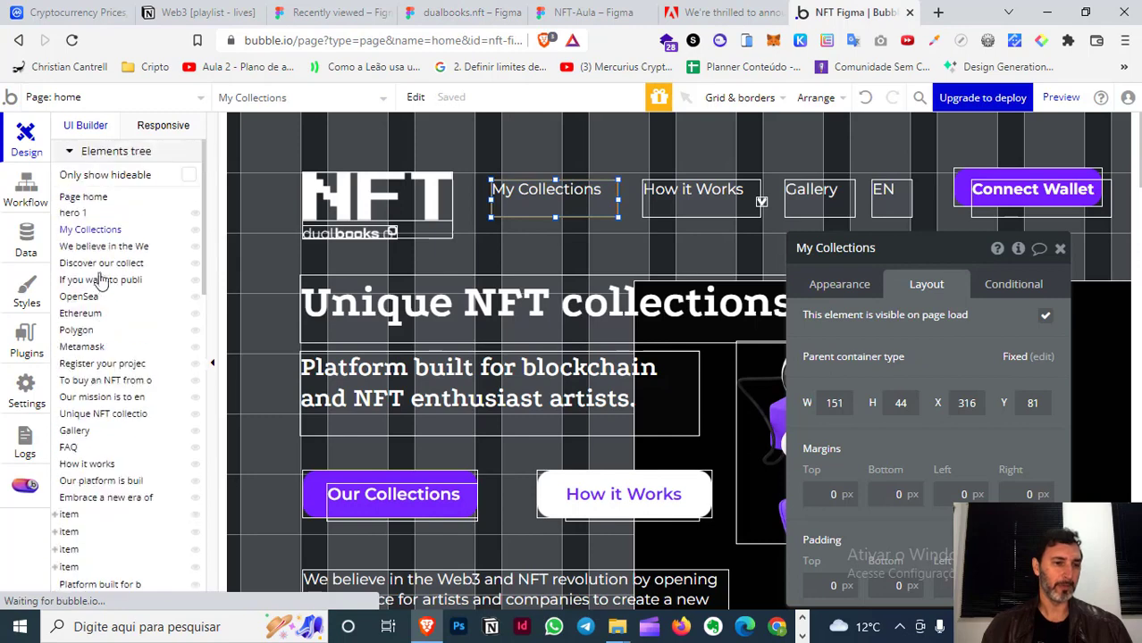
{"action": "left_click", "coordinate": [69, 151]}
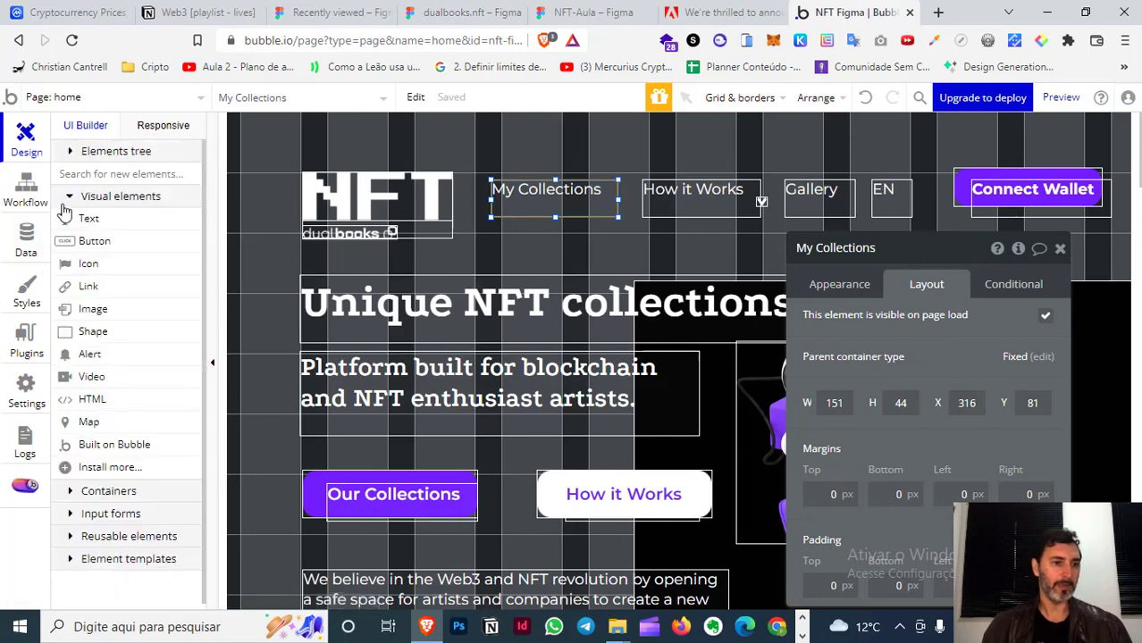
{"action": "left_click", "coordinate": [67, 197]}
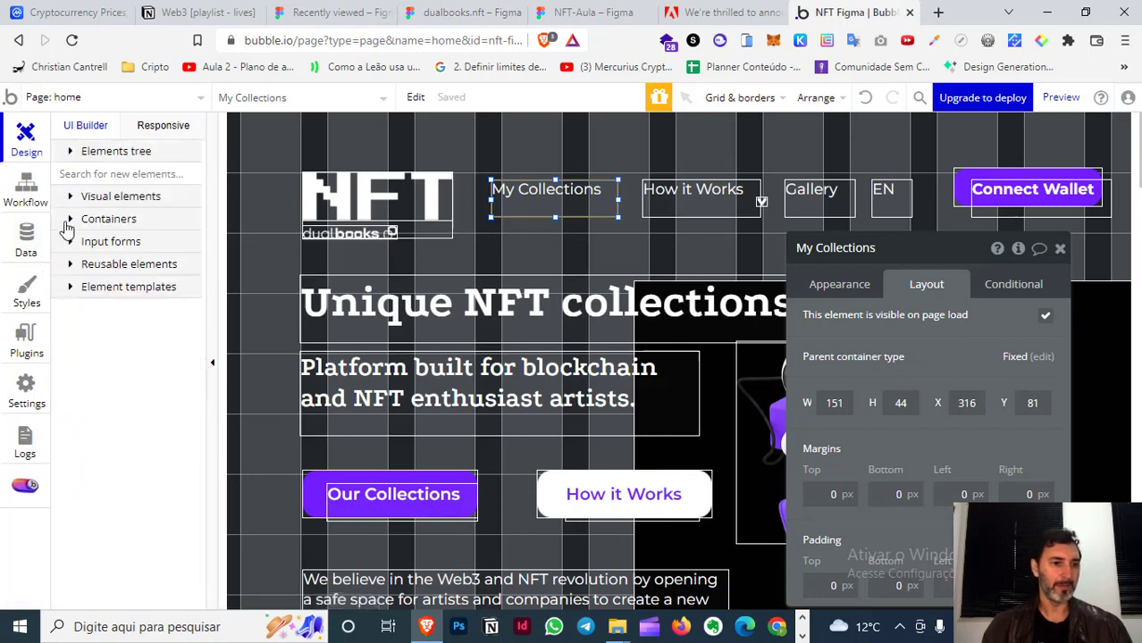
- Select My Collections, How it Works, Gallery and EN and group them in a Fixed container
{"action": "left_click", "coordinate": [68, 220]}
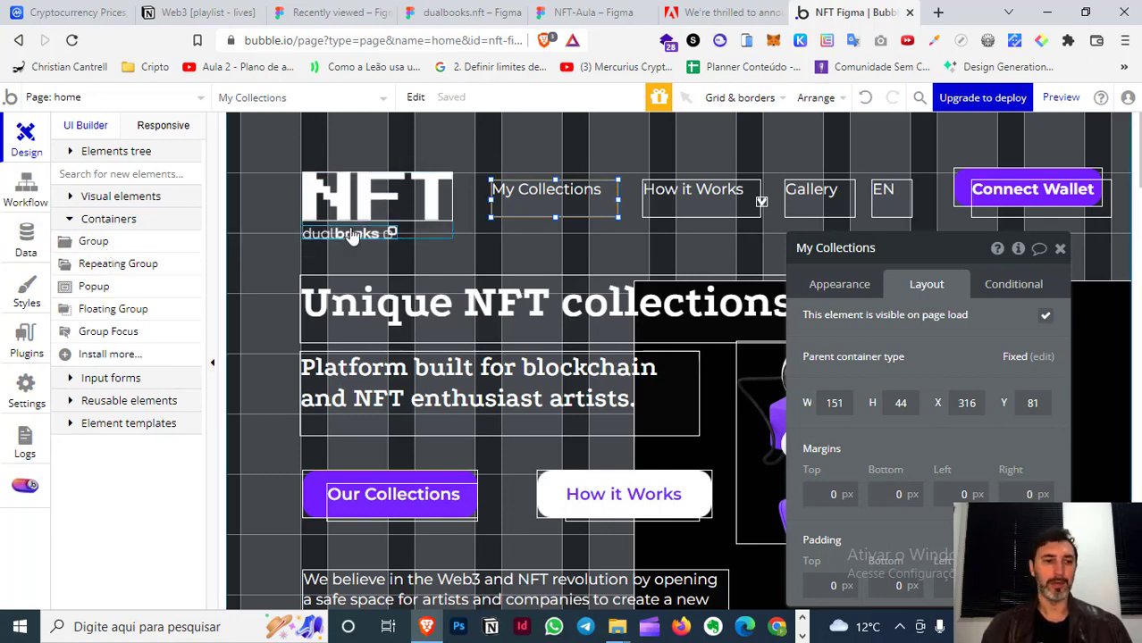
{"action": "left_click", "coordinate": [762, 202]}
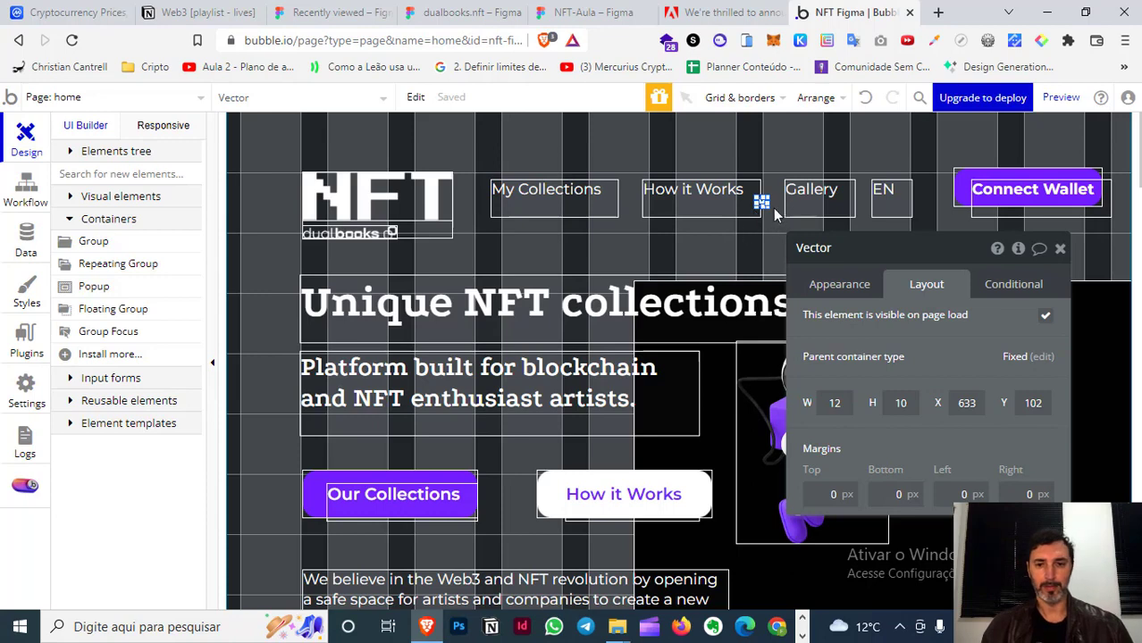
{"action": "left_click", "coordinate": [773, 208]}
{"action": "double_click", "coordinate": [603, 215]}
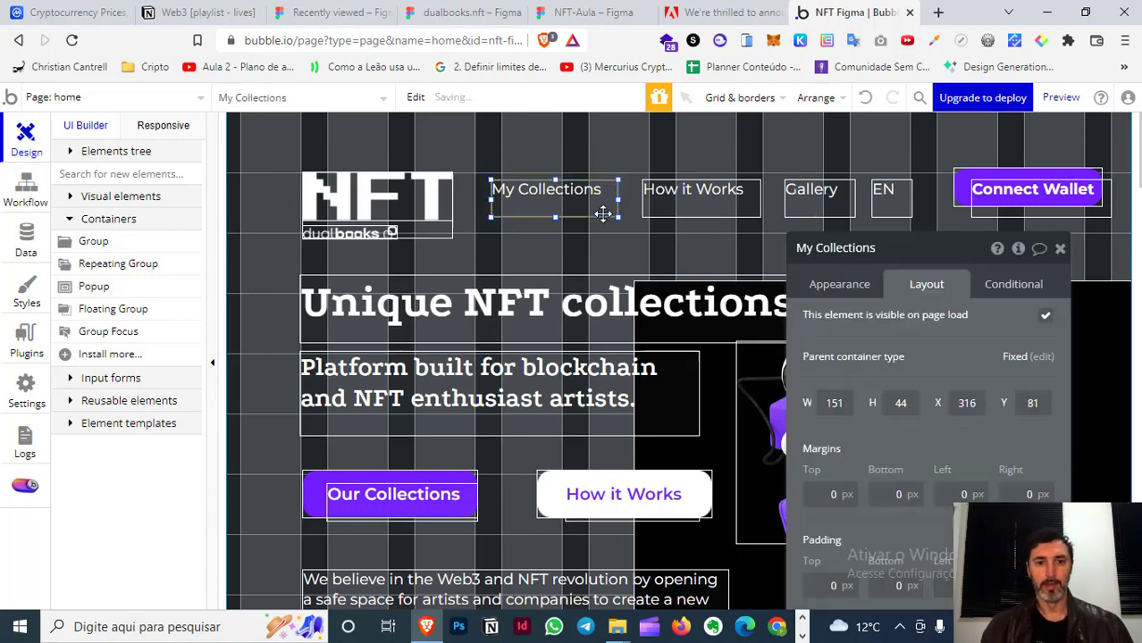
{"action": "left_click", "coordinate": [692, 214], "text": "shift"}
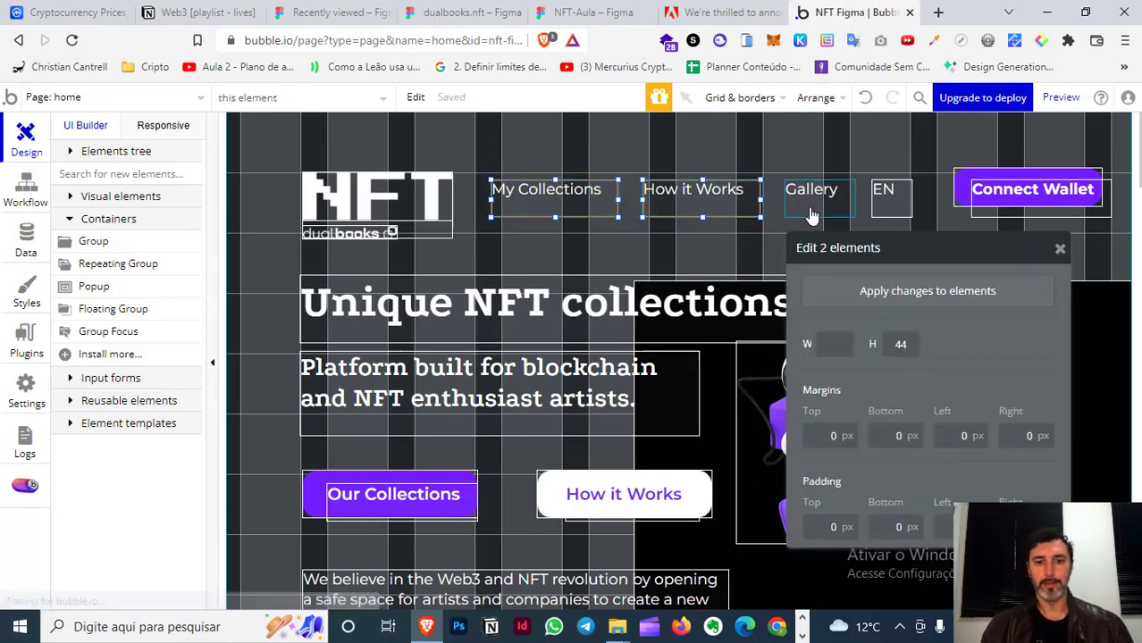
{"action": "left_click", "coordinate": [899, 212], "text": "shift"}
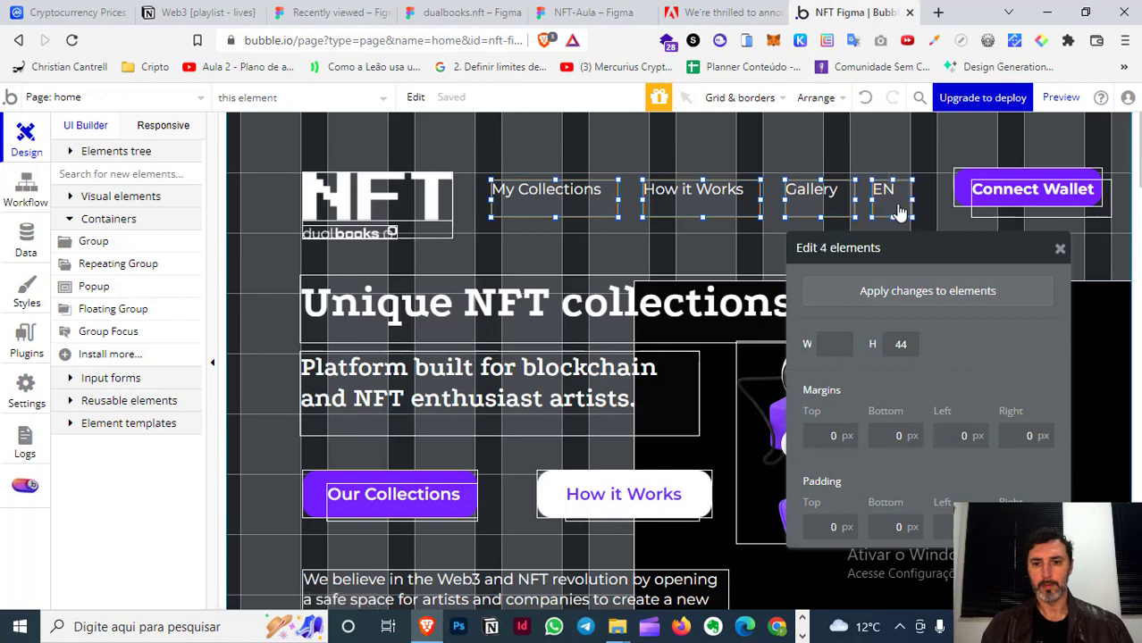
{"action": "left_click", "coordinate": [815, 100]}
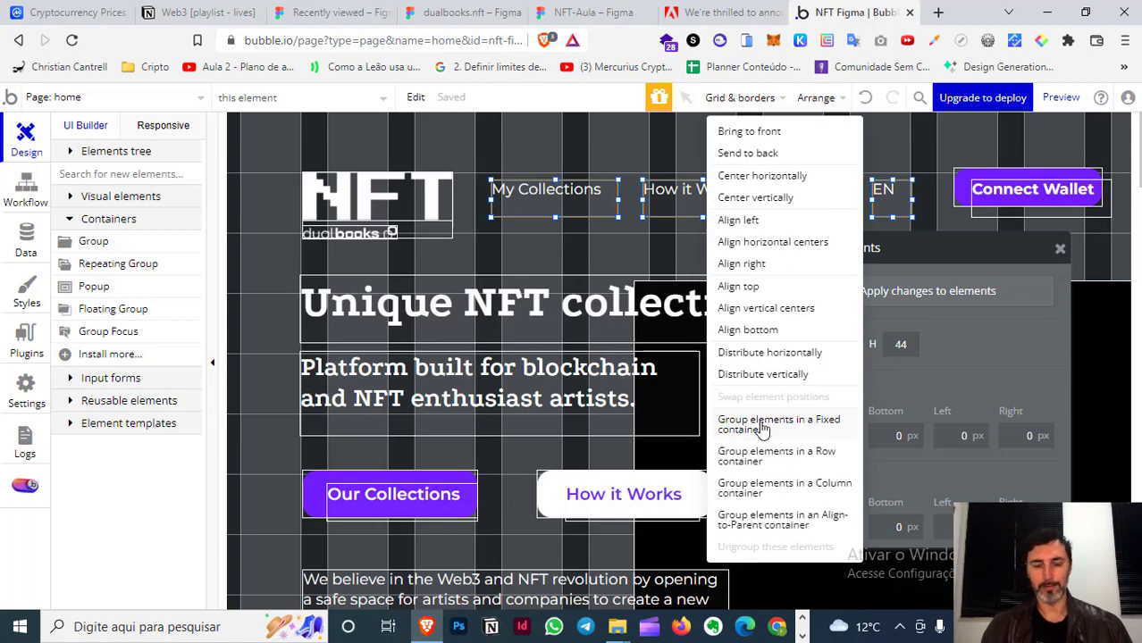
{"action": "left_click", "coordinate": [762, 429]}
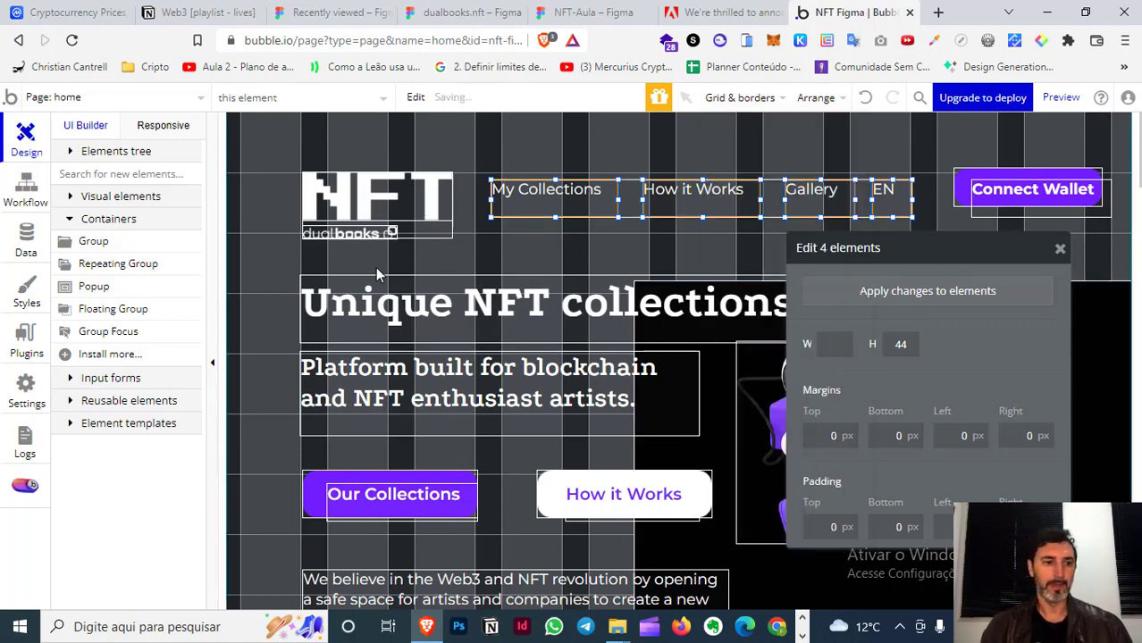
{"action": "left_click", "coordinate": [72, 154]}
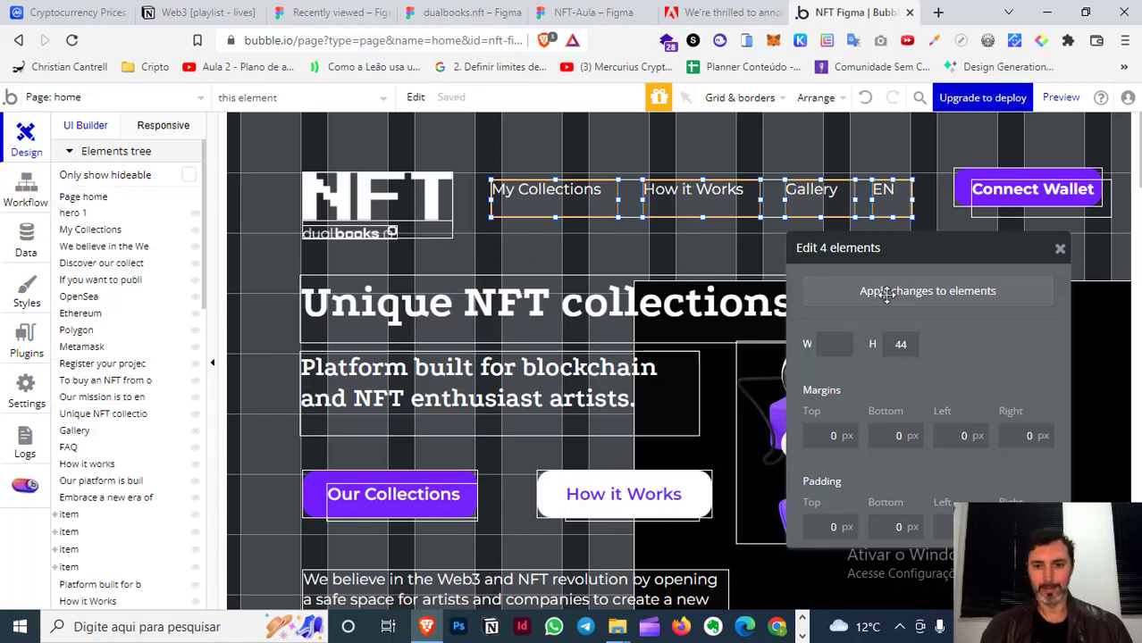
- Group the four header links, make the group slightly taller, and delete the purple Connect Wallet rectangle
{"action": "key", "text": "ctrl+g"}
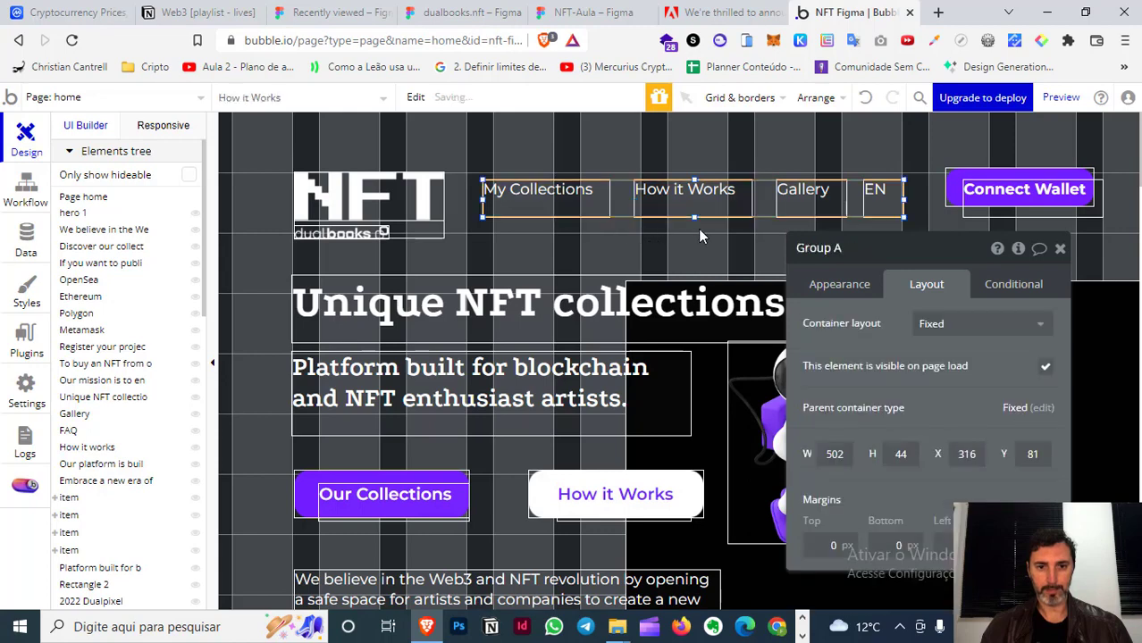
{"action": "left_click_drag", "start_coordinate": [694, 218], "coordinate": [694, 225]}
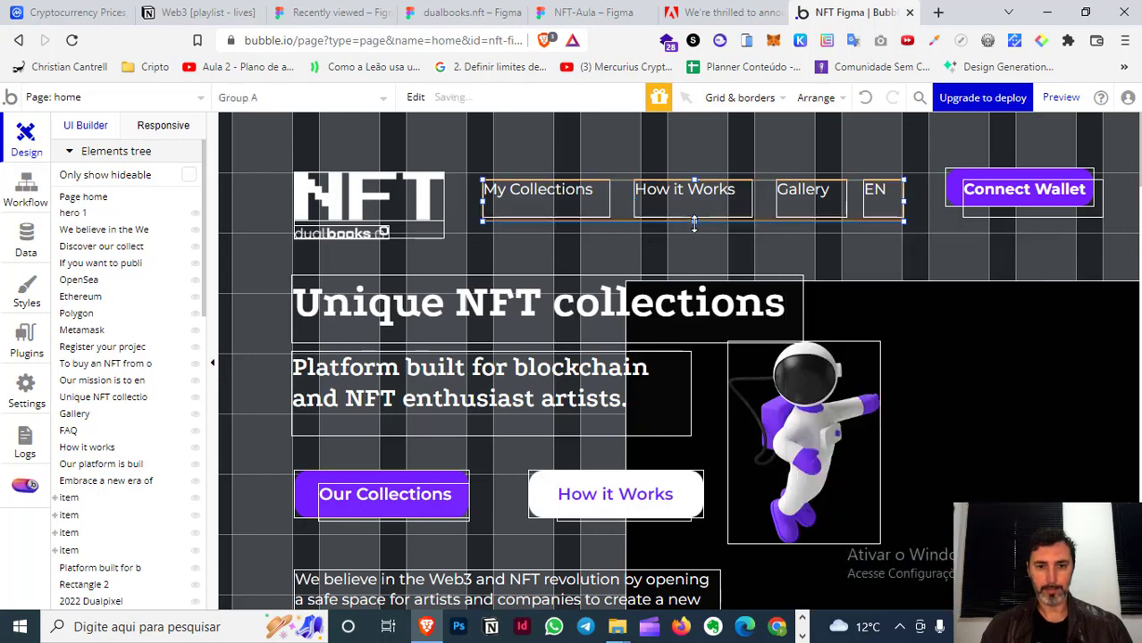
{"action": "left_click", "coordinate": [955, 183]}
{"action": "key", "text": "Delete"}
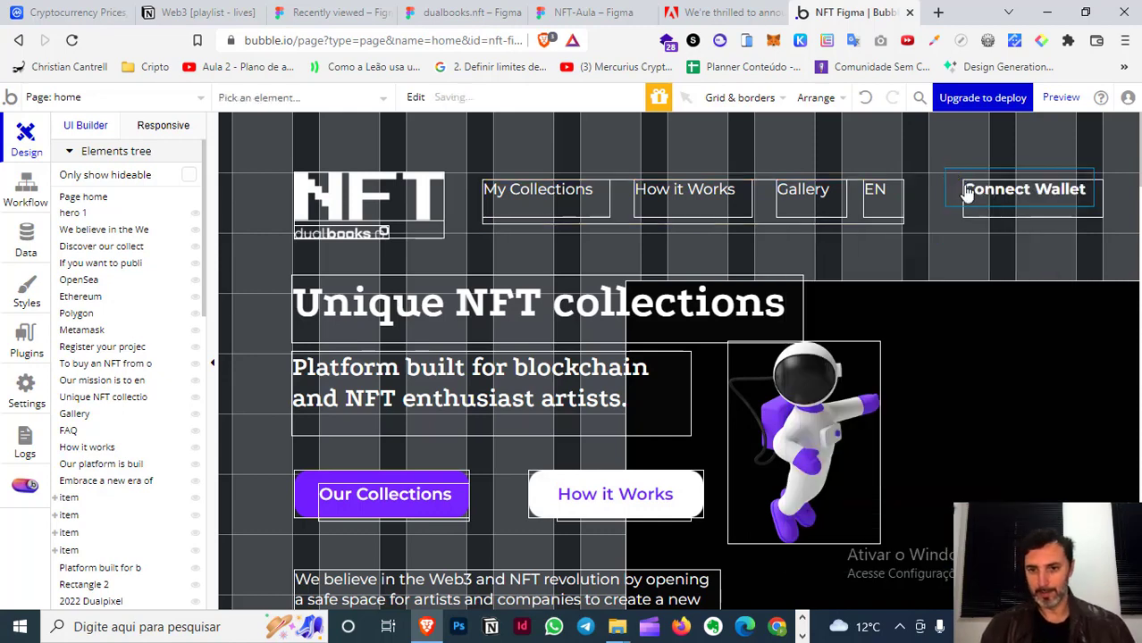
- Shift the Connect Wallet button slightly left and nudge the NFT logo slightly right
{"action": "left_click", "coordinate": [953, 187]}
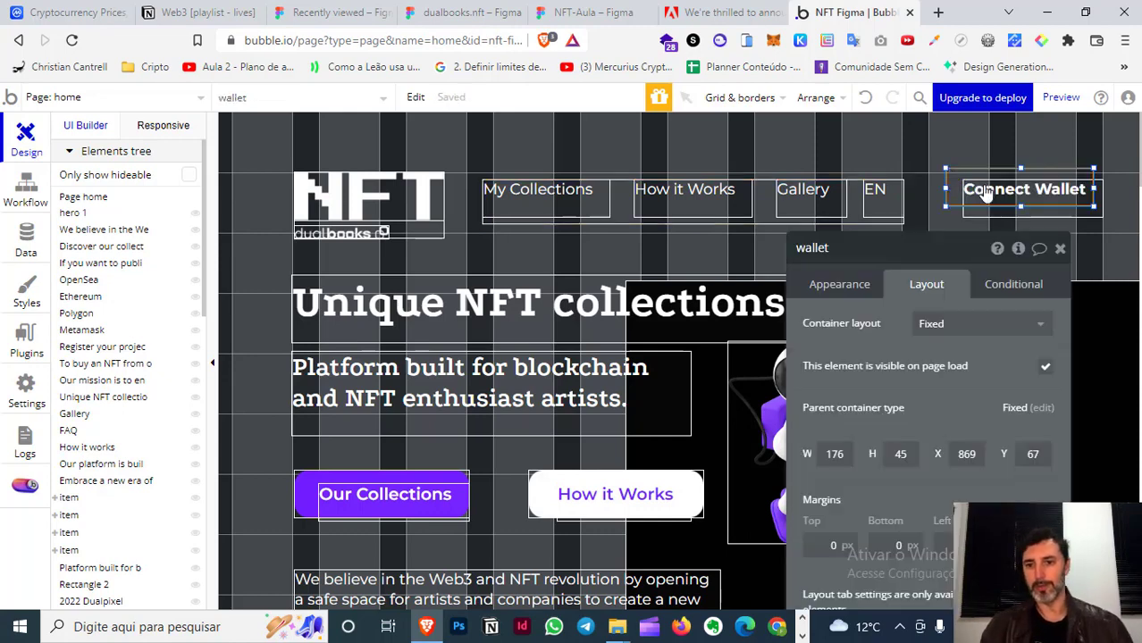
{"action": "left_click_drag", "start_coordinate": [983, 196], "coordinate": [990, 202]}
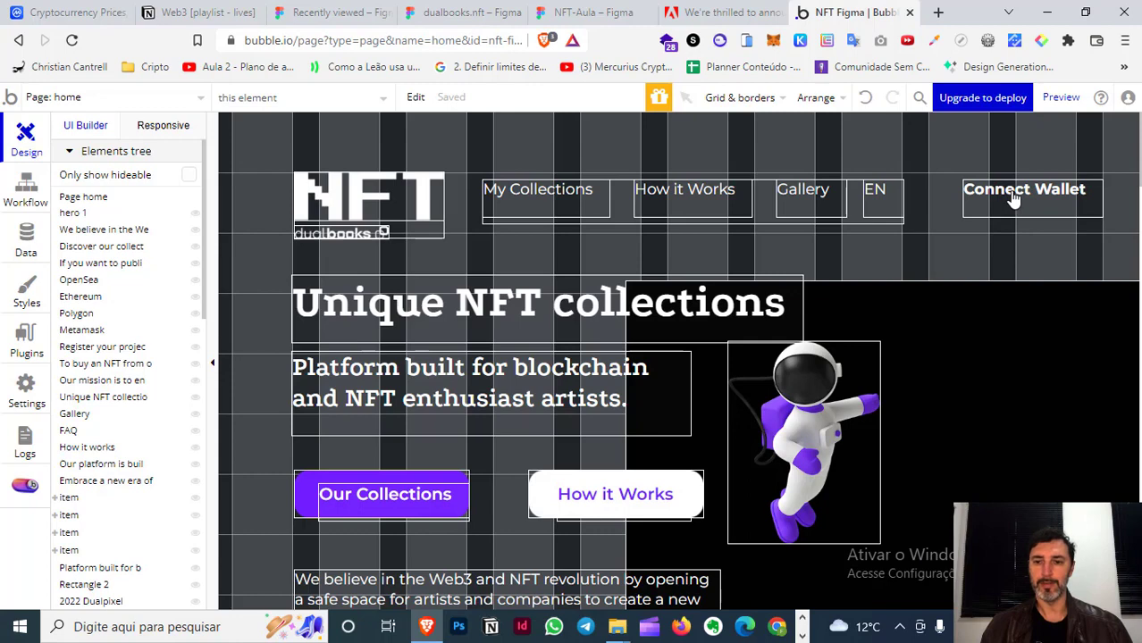
{"action": "left_click", "coordinate": [978, 184]}
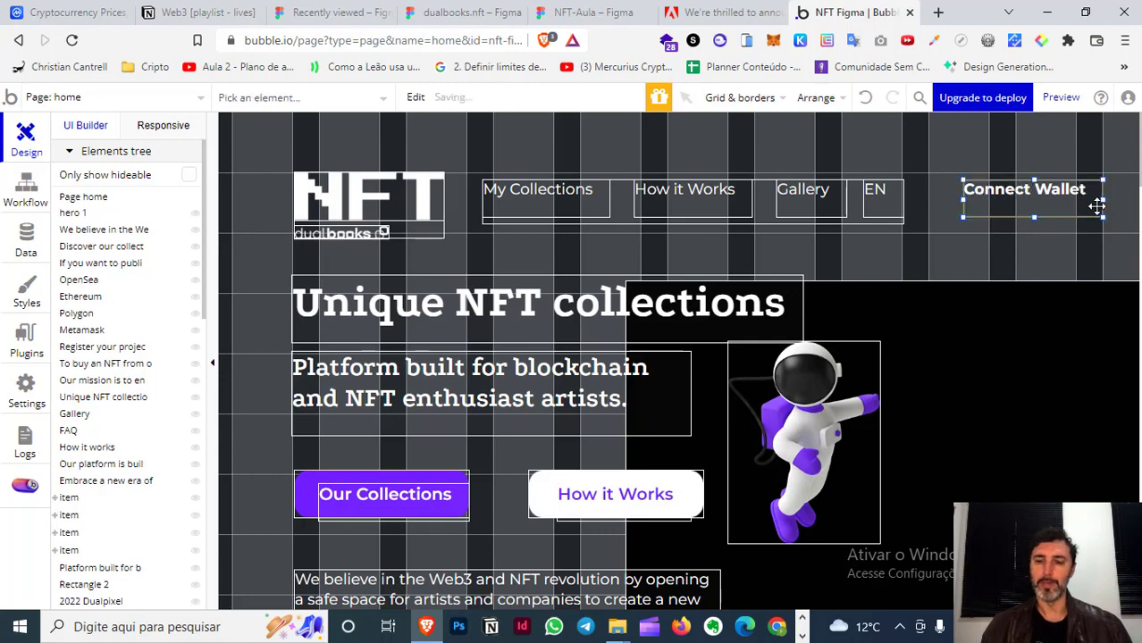
{"action": "left_click", "coordinate": [1033, 202]}
{"action": "left_click_drag", "start_coordinate": [1029, 200], "coordinate": [1021, 204]}
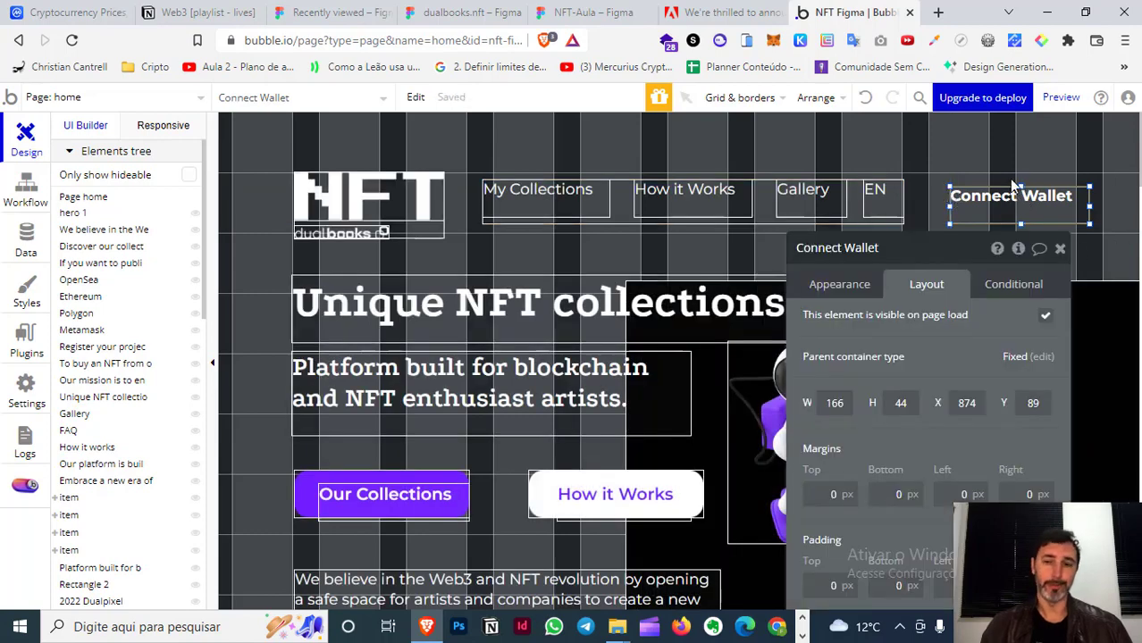
{"action": "left_click", "coordinate": [423, 232]}
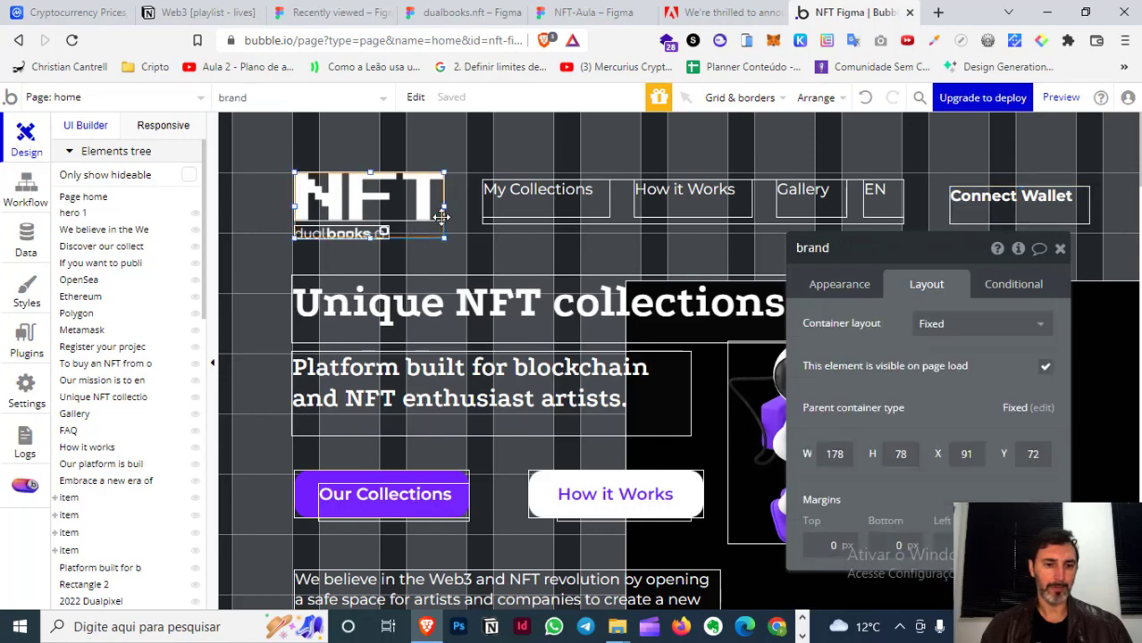
{"action": "mouse_move", "coordinate": [442, 217]}
{"action": "left_mouse_down"}
{"action": "mouse_move", "coordinate": [432, 232]}
{"action": "mouse_move", "coordinate": [628, 229]}
{"action": "left_mouse_up"}
- Rename the nav link group to 'menu'
{"action": "left_click", "coordinate": [626, 218]}
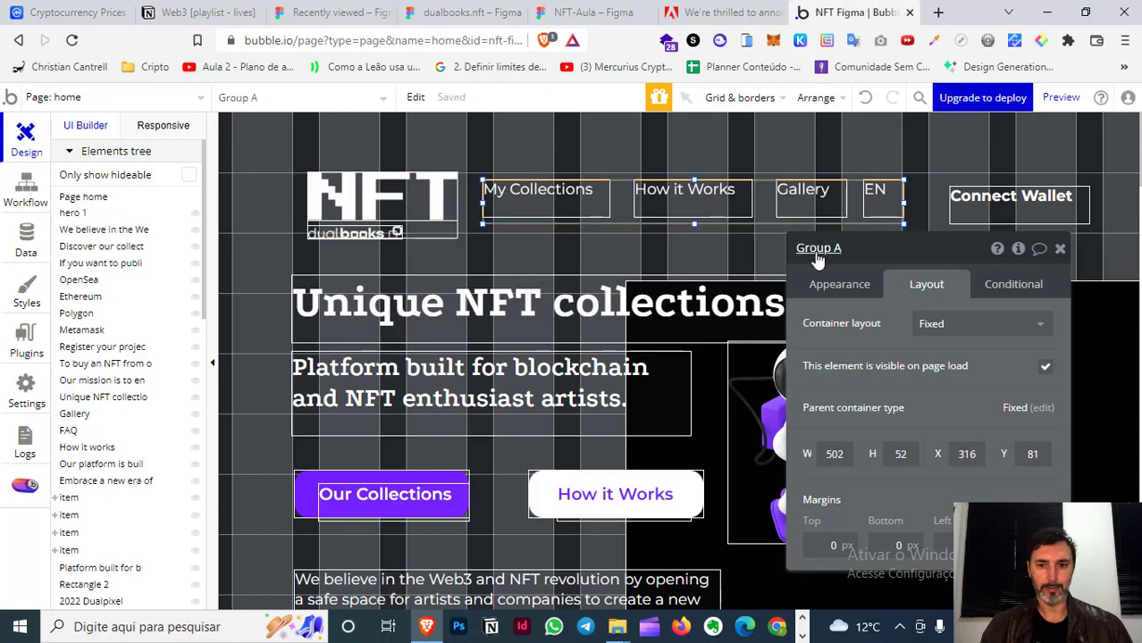
{"action": "key", "text": "ctrl+a"}
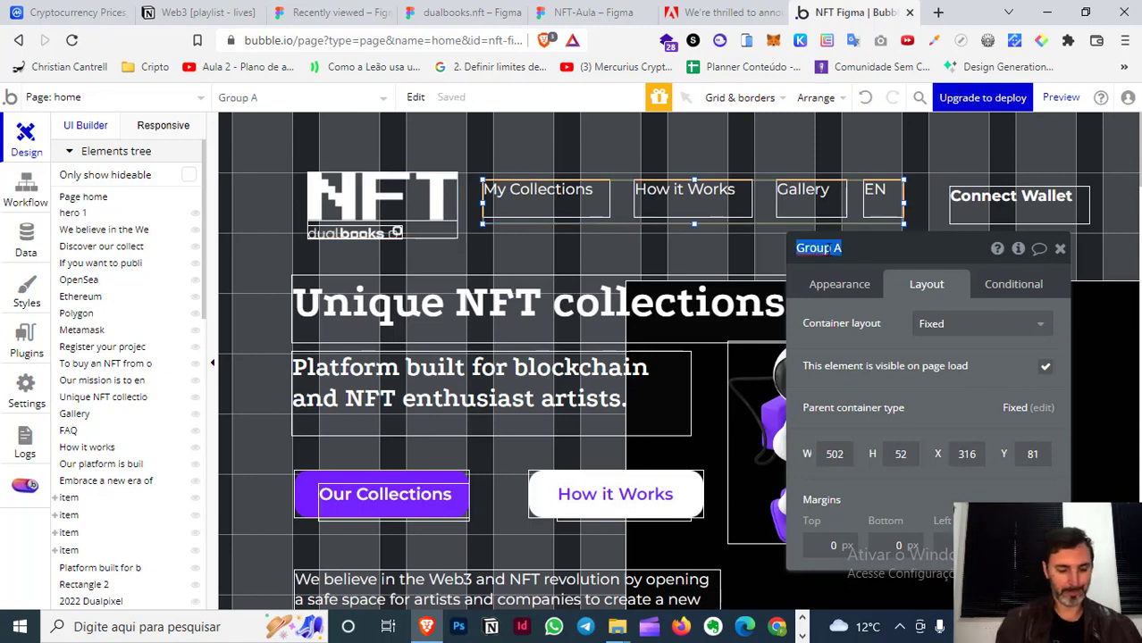
{"action": "type", "text": "menu"}
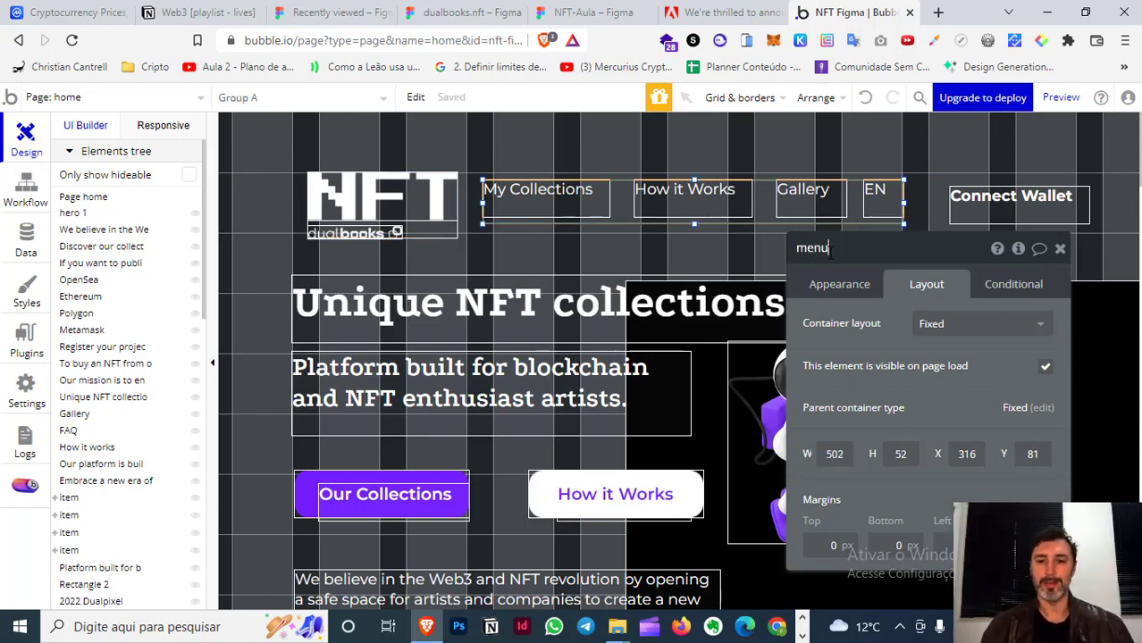
- Raise the Connect Wallet button to Y 81 and rename it 'btn-wallet'
{"action": "left_click", "coordinate": [980, 216]}
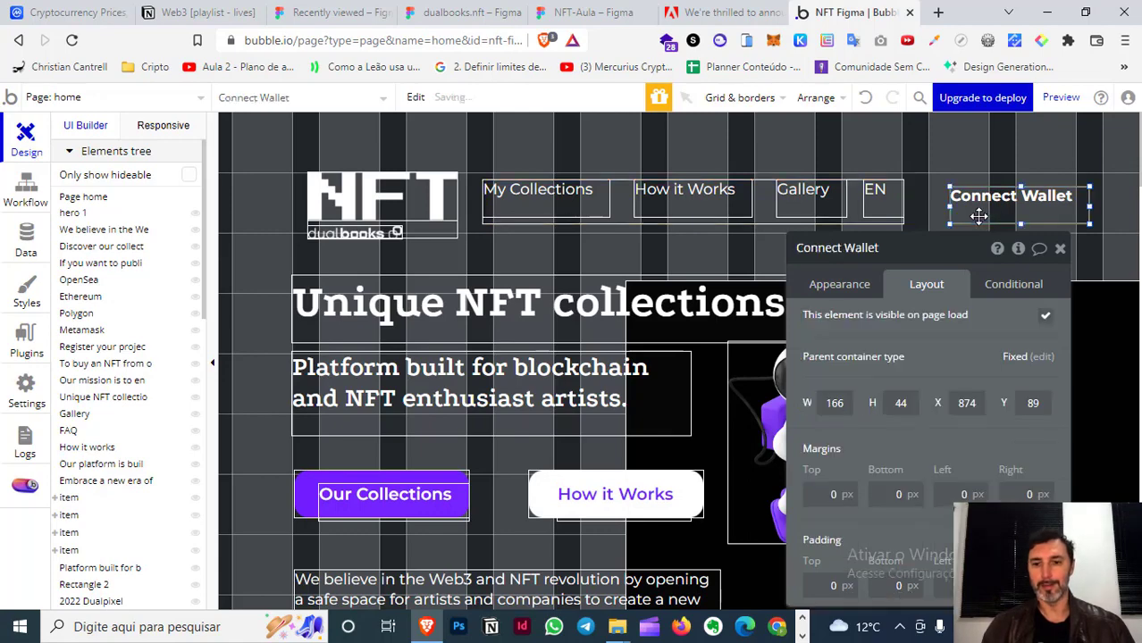
{"action": "left_click_drag", "start_coordinate": [980, 213], "coordinate": [980, 206]}
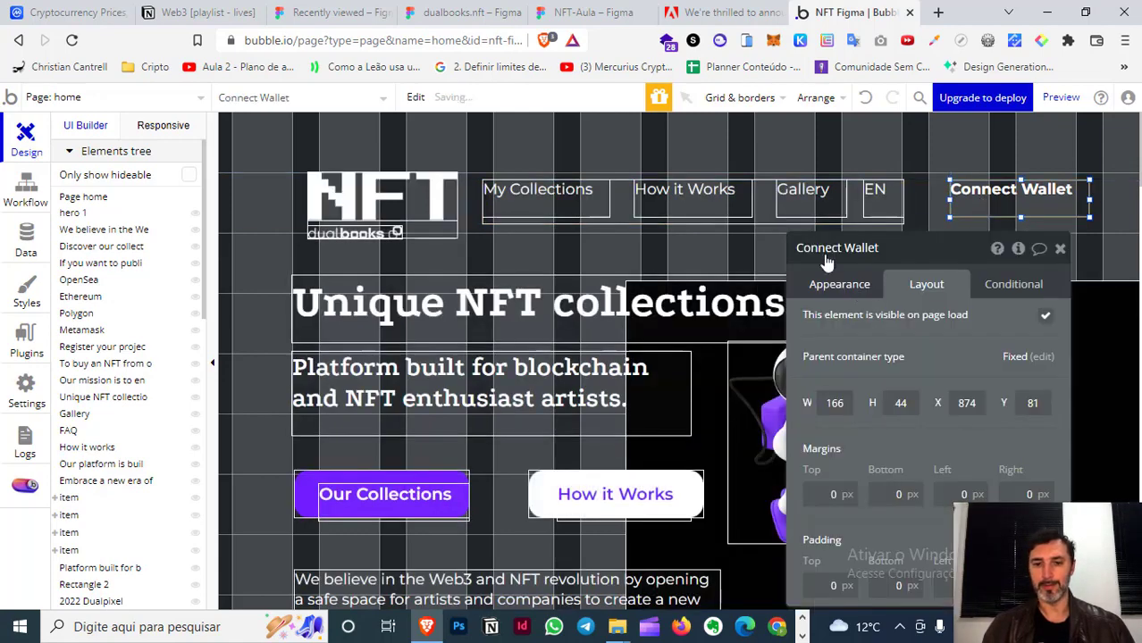
{"action": "triple_click", "coordinate": [828, 248]}
{"action": "type", "text": "bt"}
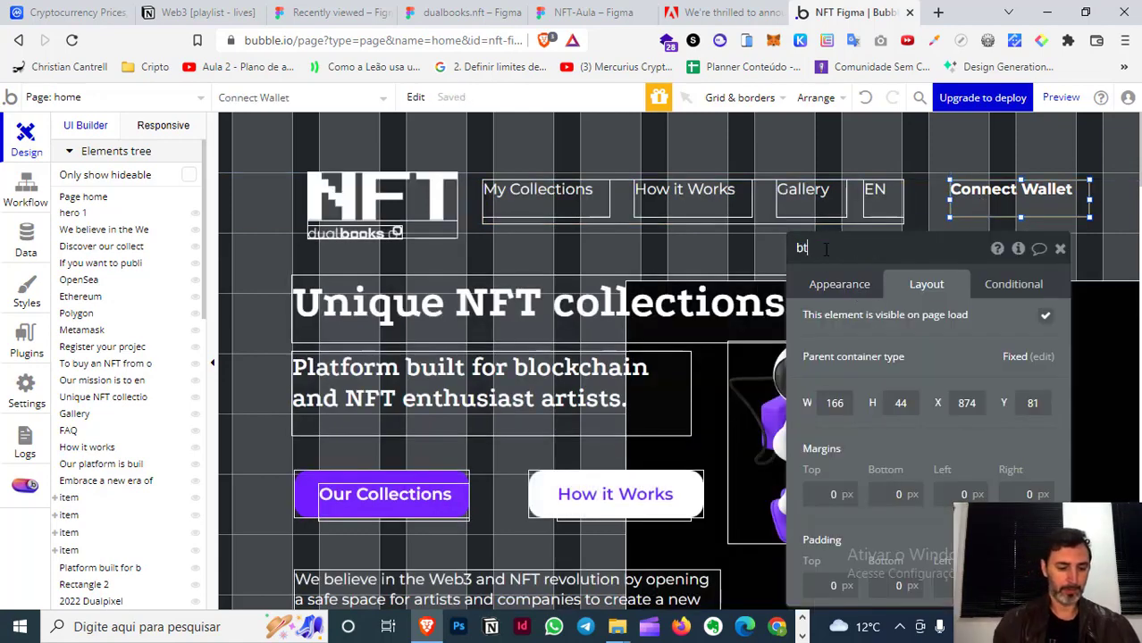
{"action": "type", "text": "n-w"}
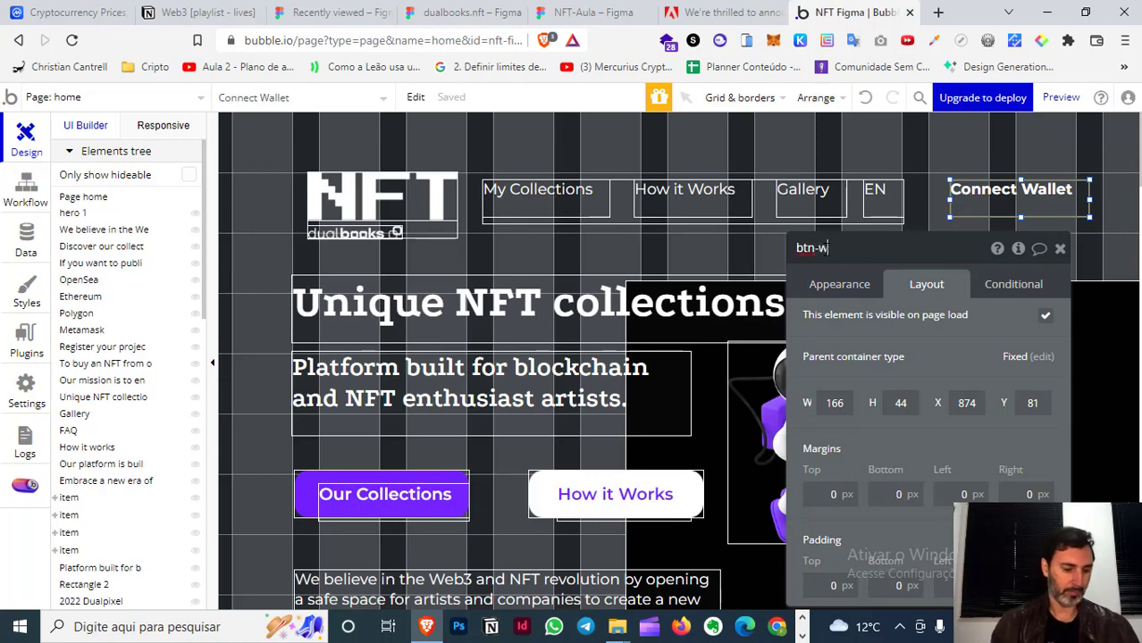
{"action": "type", "text": "allet"}
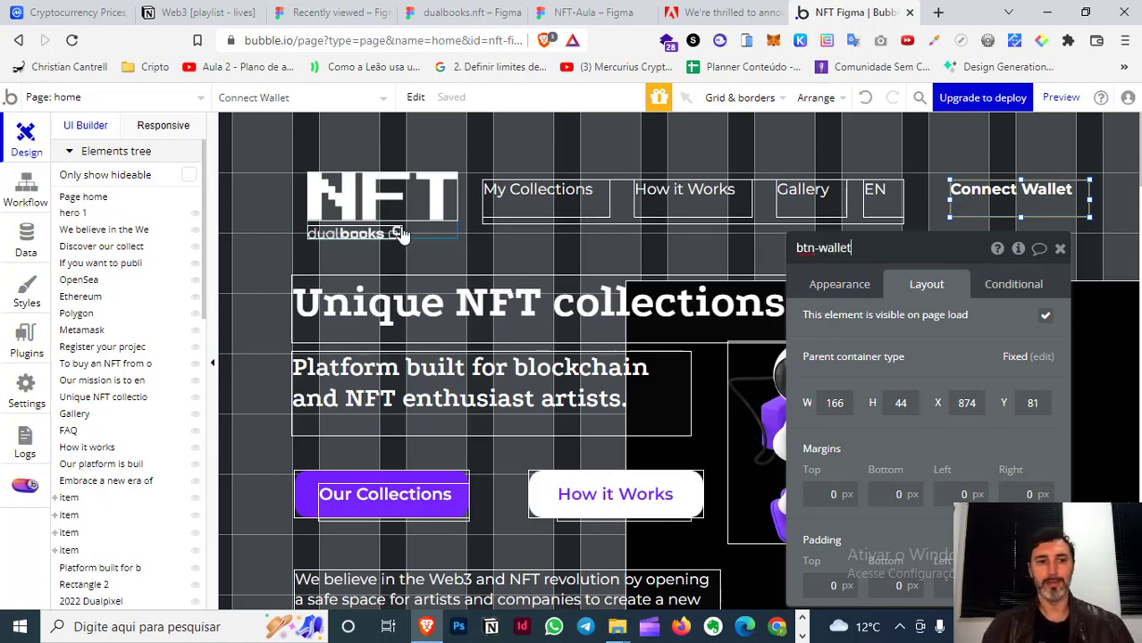
- Rename the brand group to 'logo' and select it together with menu
{"action": "left_click", "coordinate": [421, 232]}
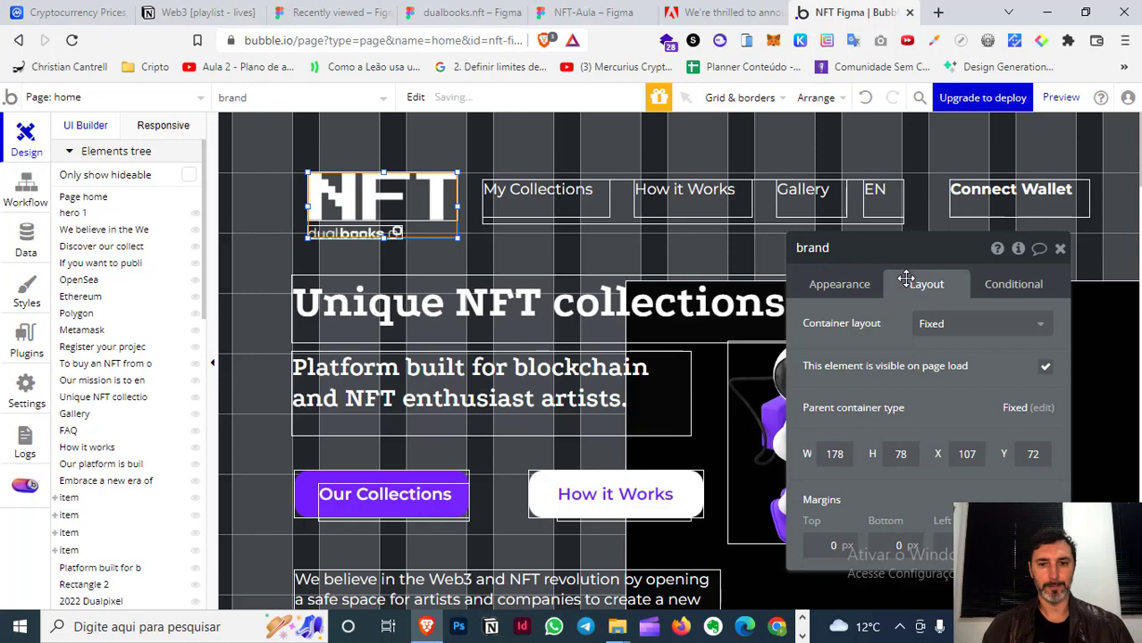
{"action": "triple_click", "coordinate": [813, 248]}
{"action": "type", "text": "logo"}
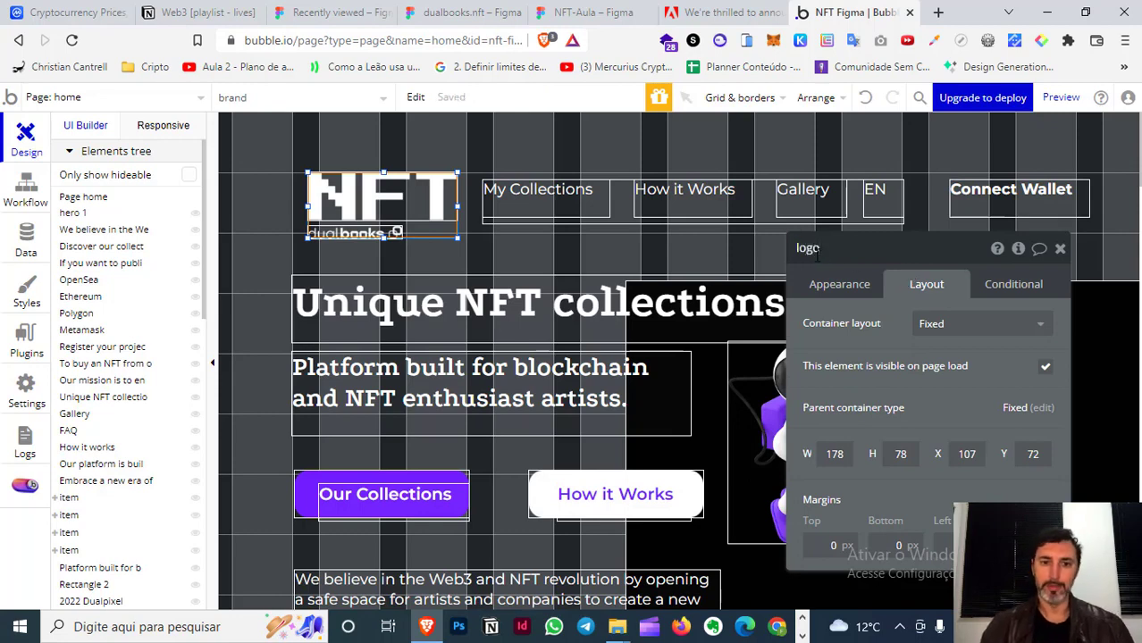
{"action": "left_click", "coordinate": [454, 240]}
{"action": "left_click", "coordinate": [454, 239]}
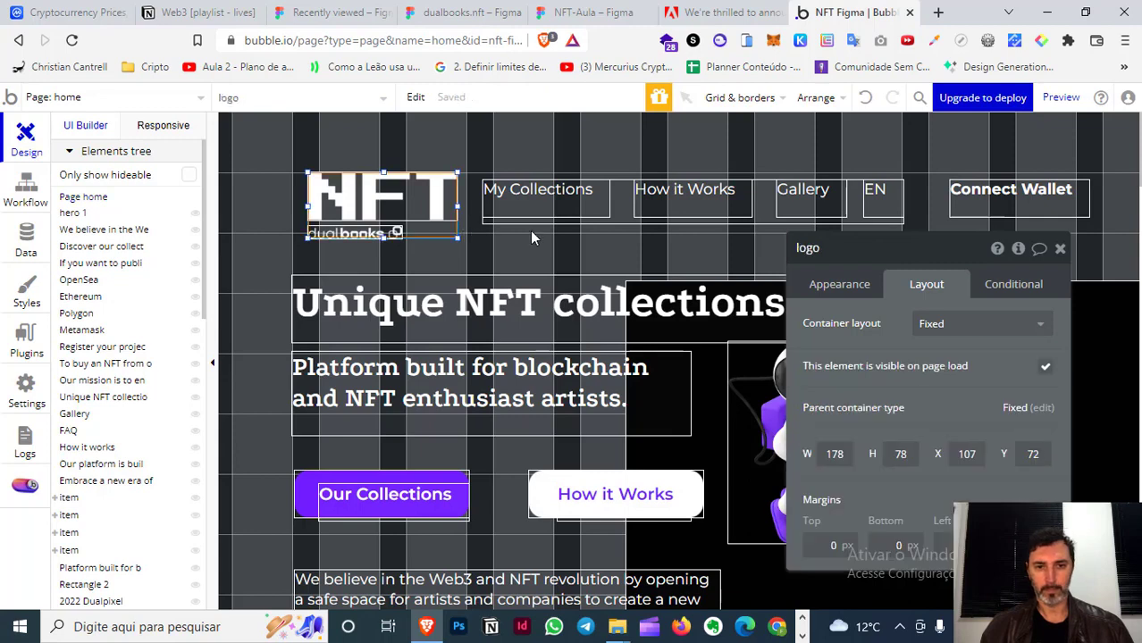
{"action": "left_click", "coordinate": [555, 222], "text": "shift"}
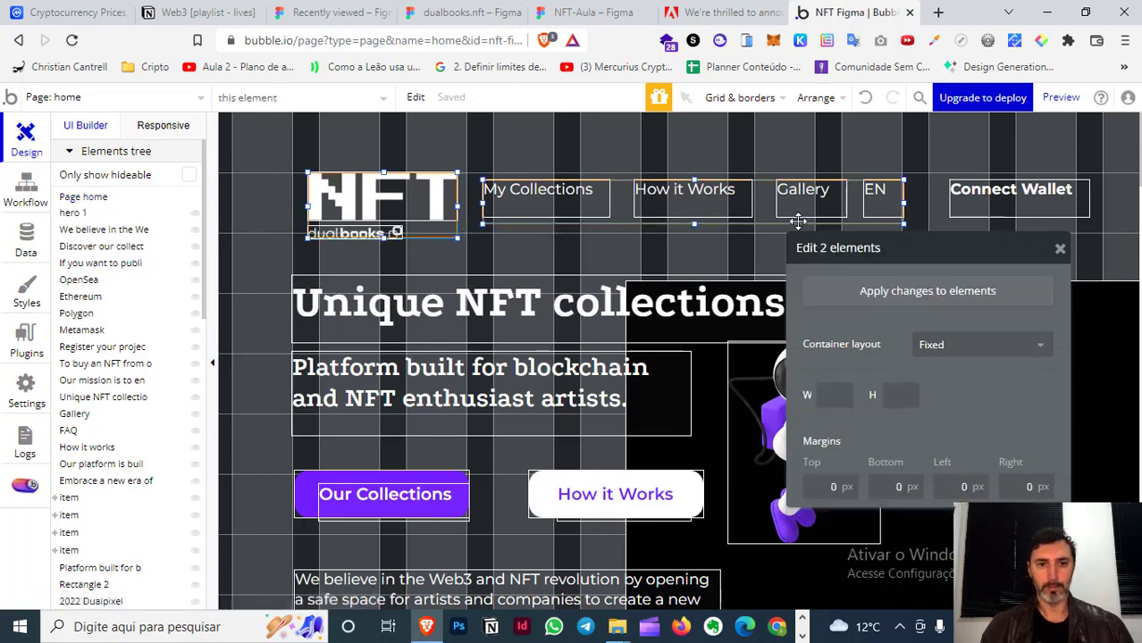
- Group logo, menu and btn-wallet in a Fixed container named 'head'
{"action": "left_click", "coordinate": [1013, 222], "text": "shift"}
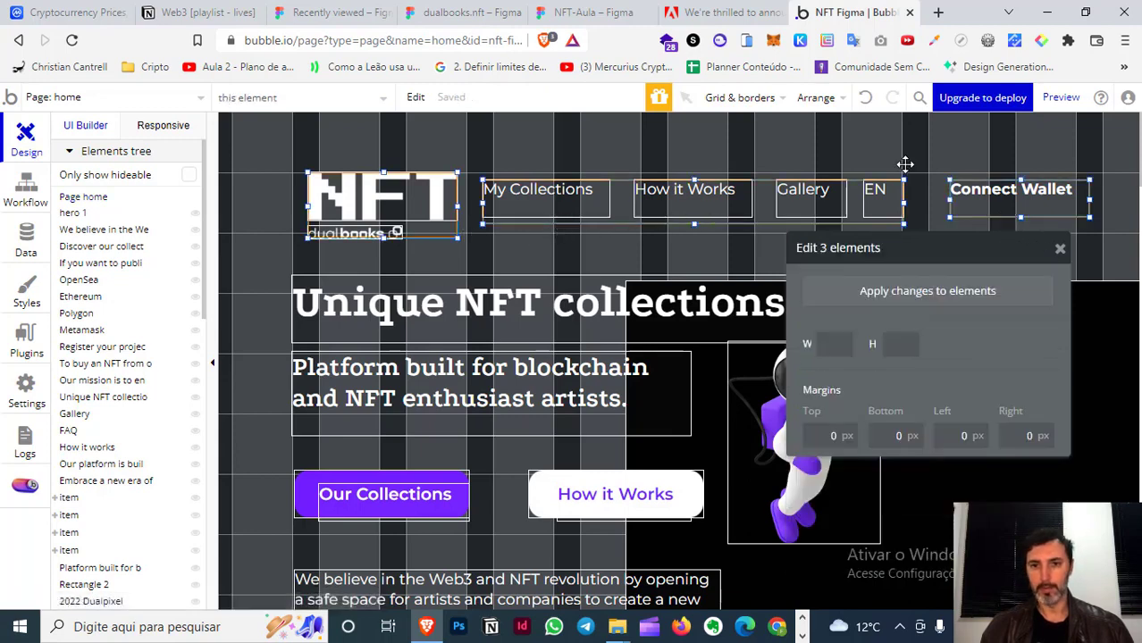
{"action": "left_click", "coordinate": [817, 99]}
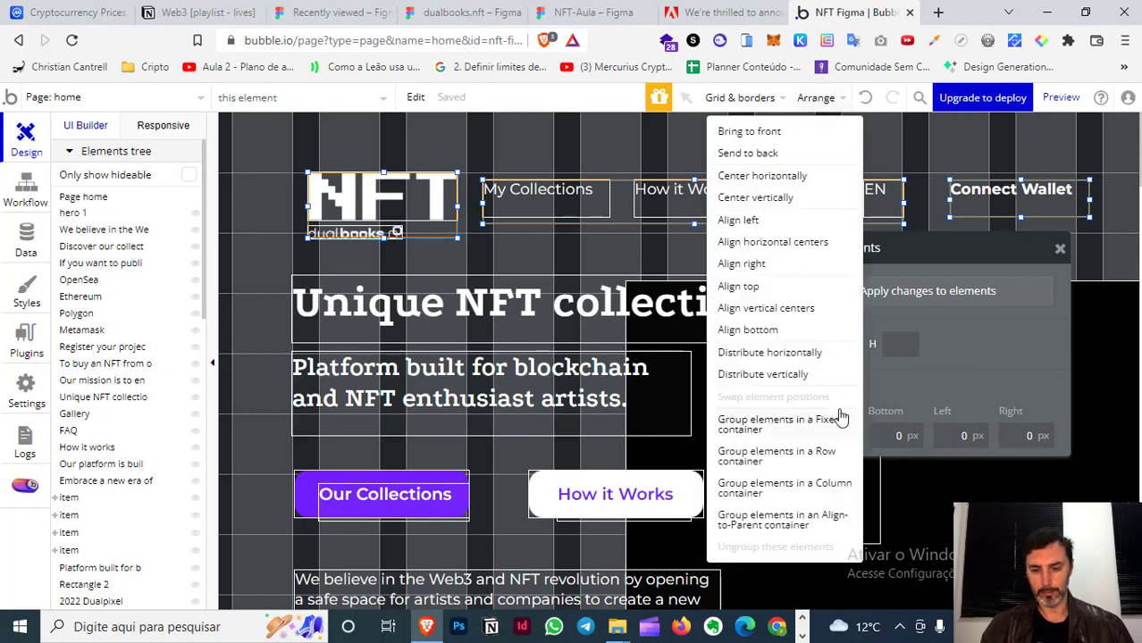
{"action": "left_click", "coordinate": [781, 424]}
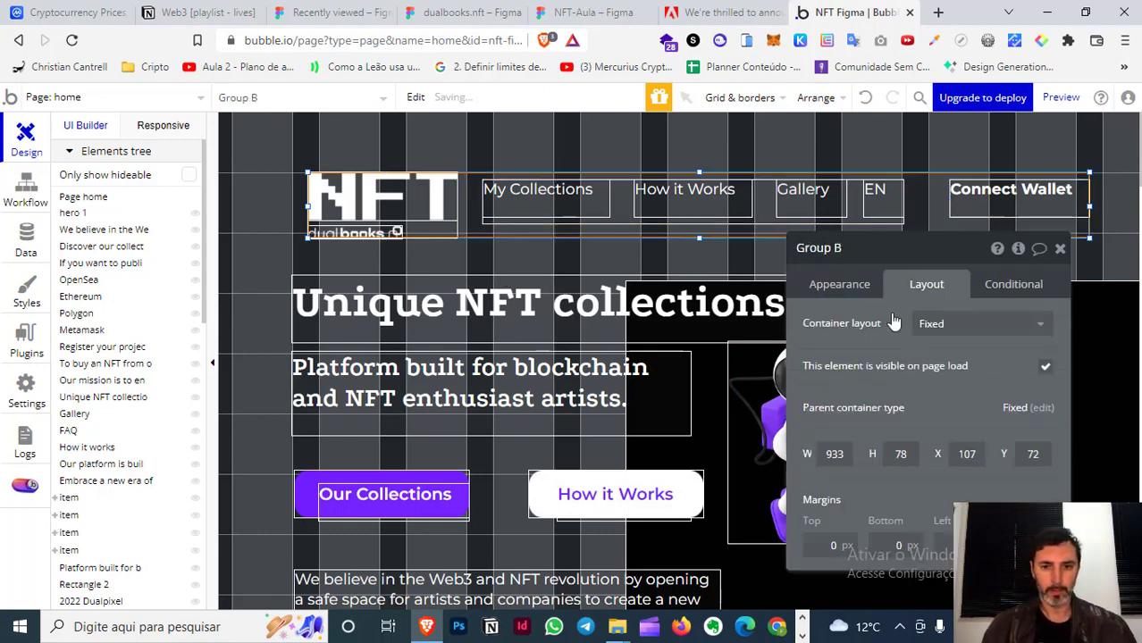
{"action": "left_click", "coordinate": [831, 254]}
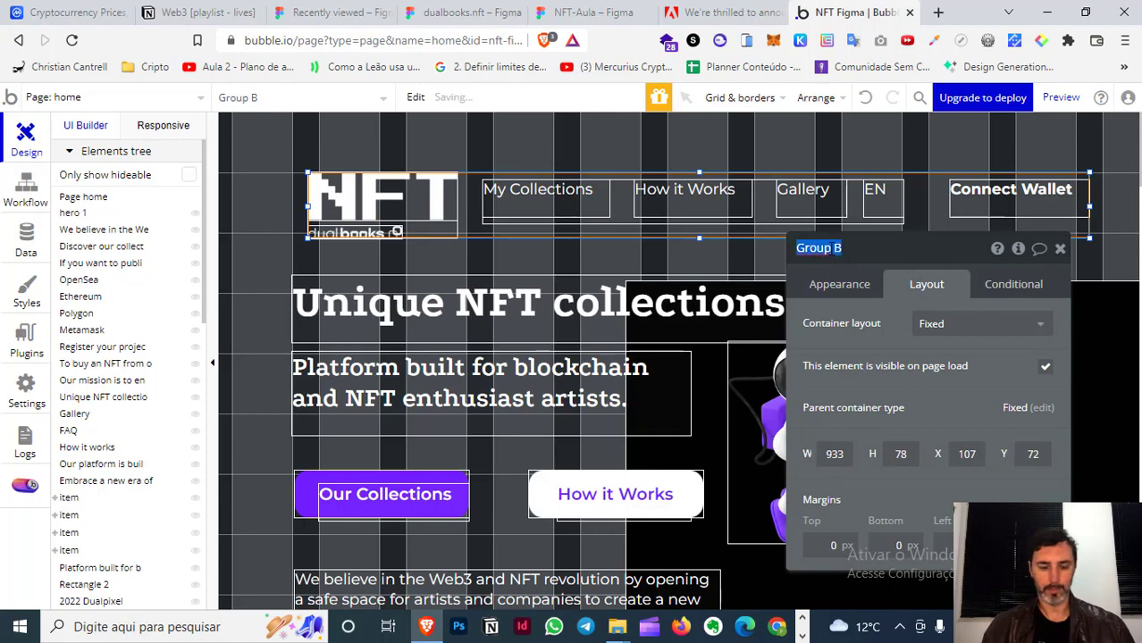
{"action": "type", "text": "head"}
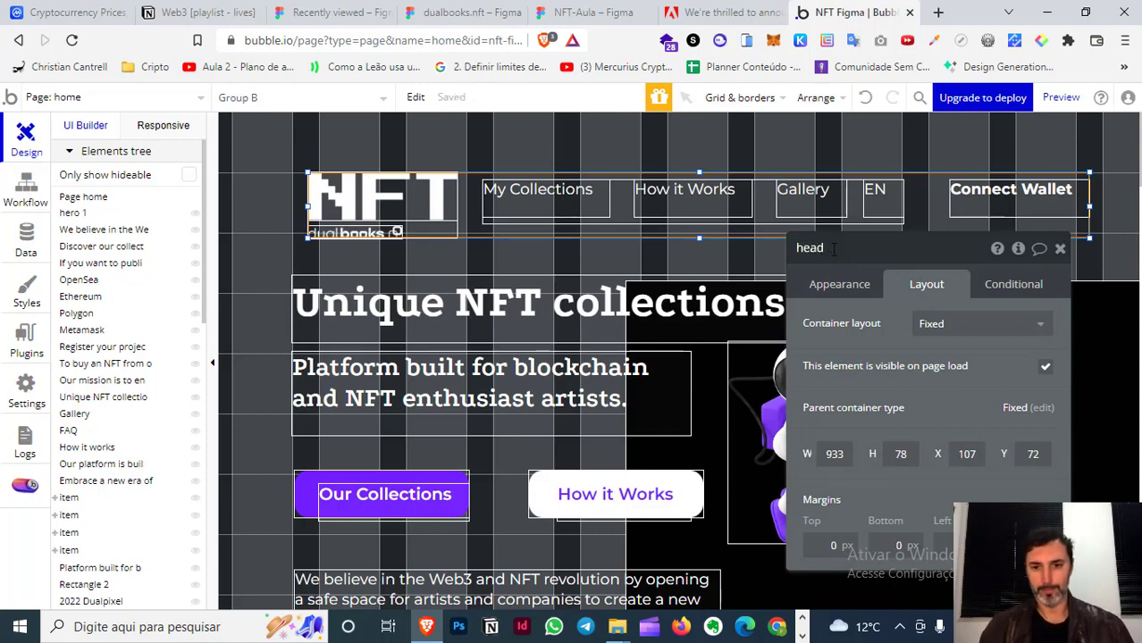
{"action": "left_click_drag", "start_coordinate": [894, 272], "coordinate": [923, 334]}
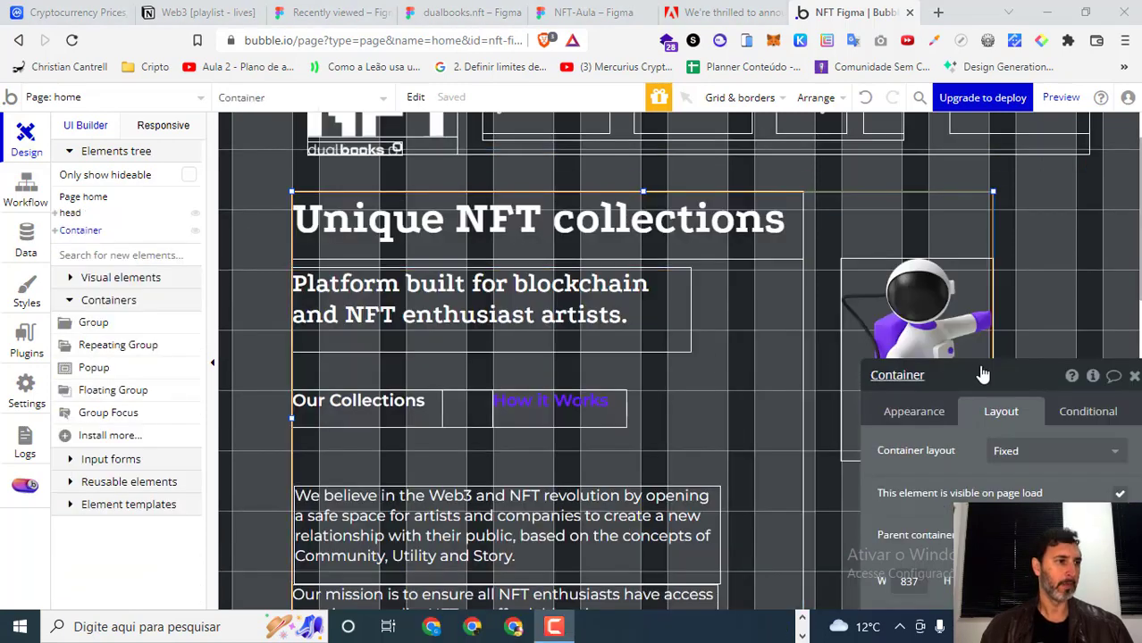
- Expand head in the Elements tree, check logo, btn-wallet and menu, then expand menu and Container
{"action": "left_click_drag", "start_coordinate": [983, 374], "coordinate": [924, 292]}
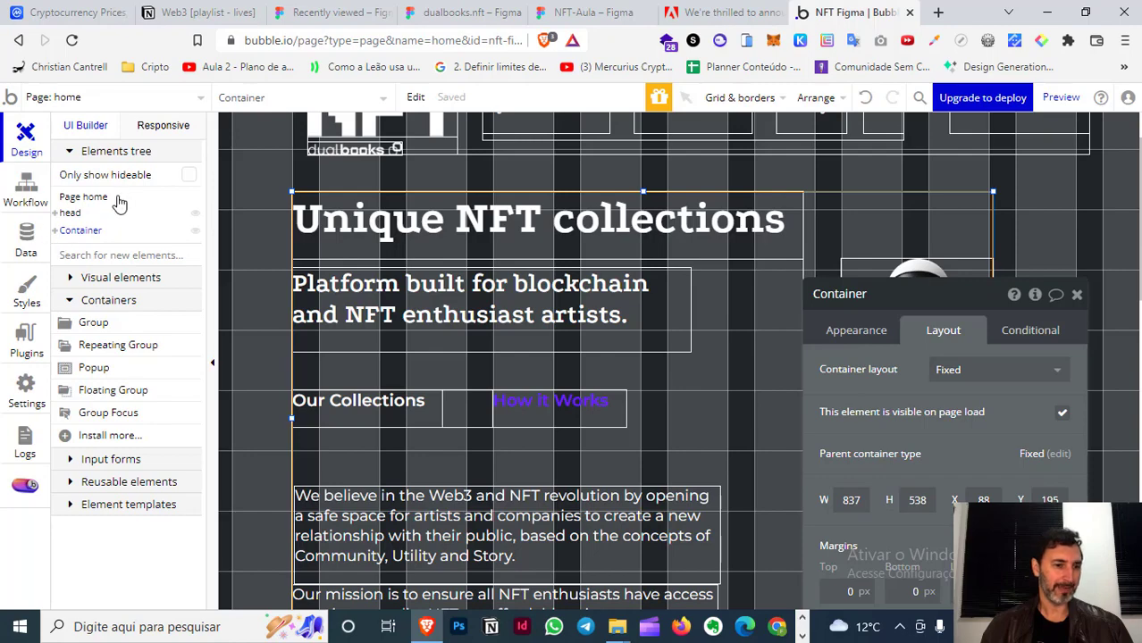
{"action": "scroll", "coordinate": [270, 308], "scroll_direction": "up", "scroll_amount": 2}
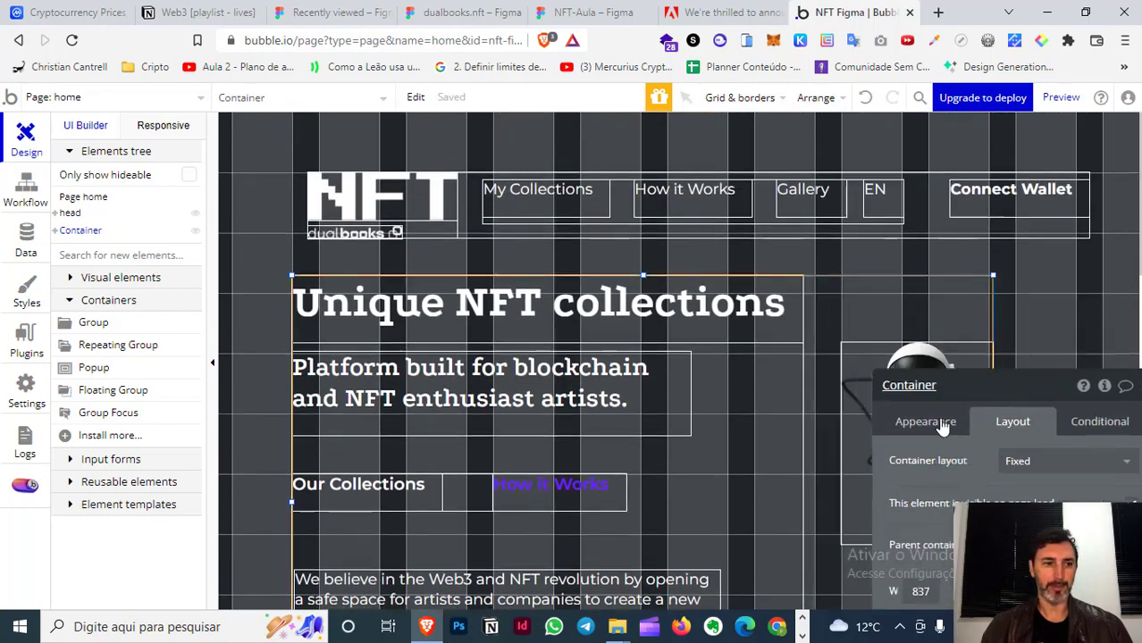
{"action": "left_click", "coordinate": [55, 214]}
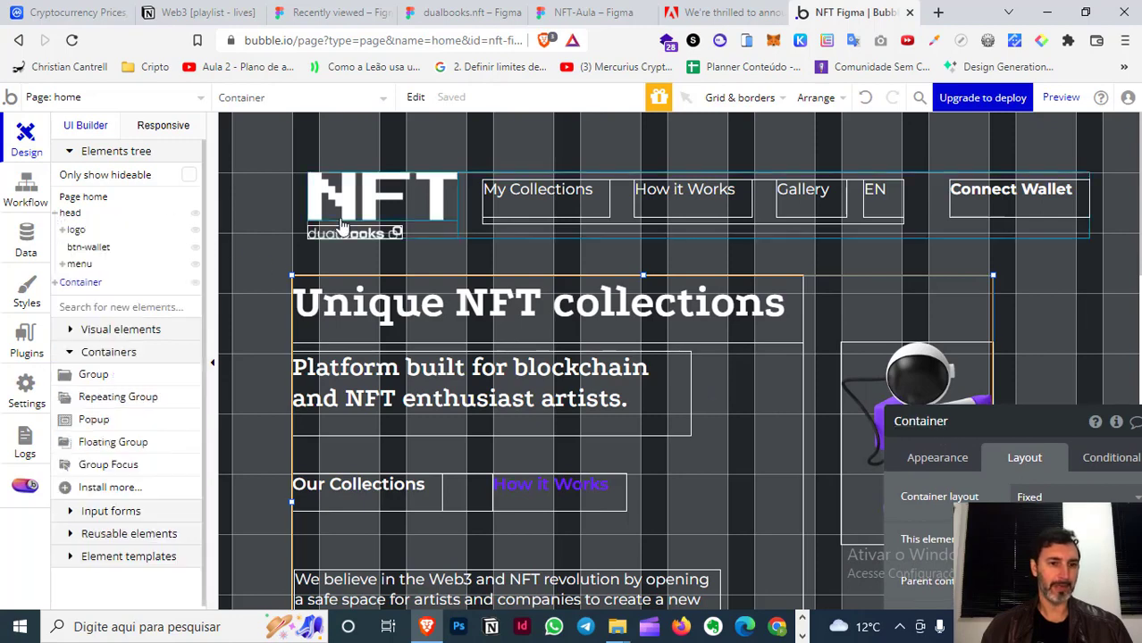
{"action": "left_click", "coordinate": [71, 213]}
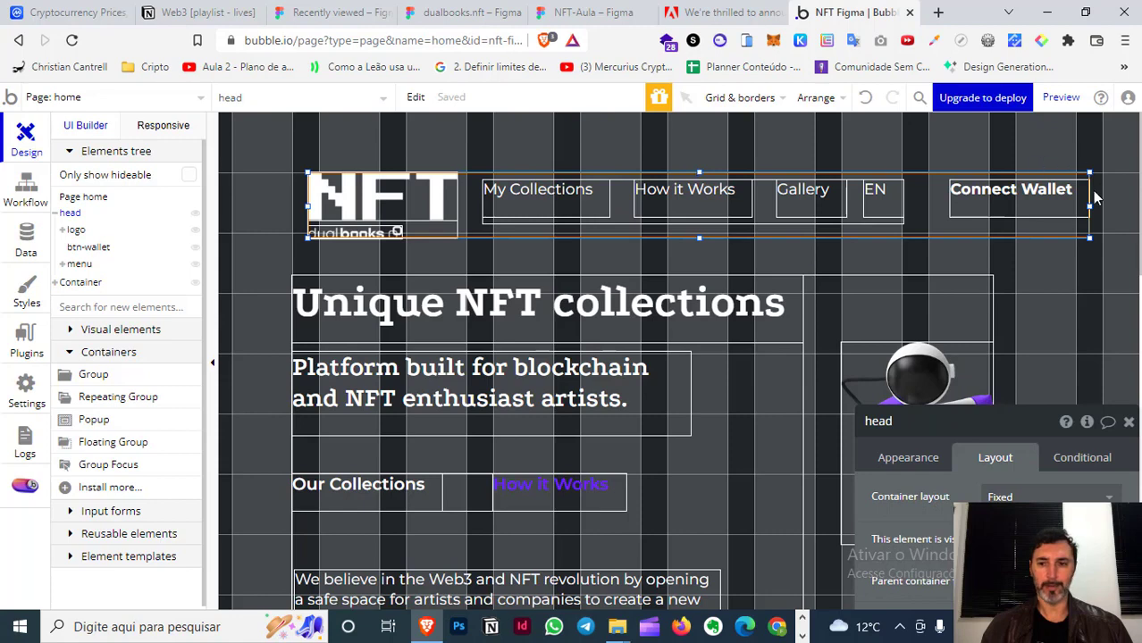
{"action": "left_click", "coordinate": [92, 255]}
{"action": "left_click", "coordinate": [89, 249]}
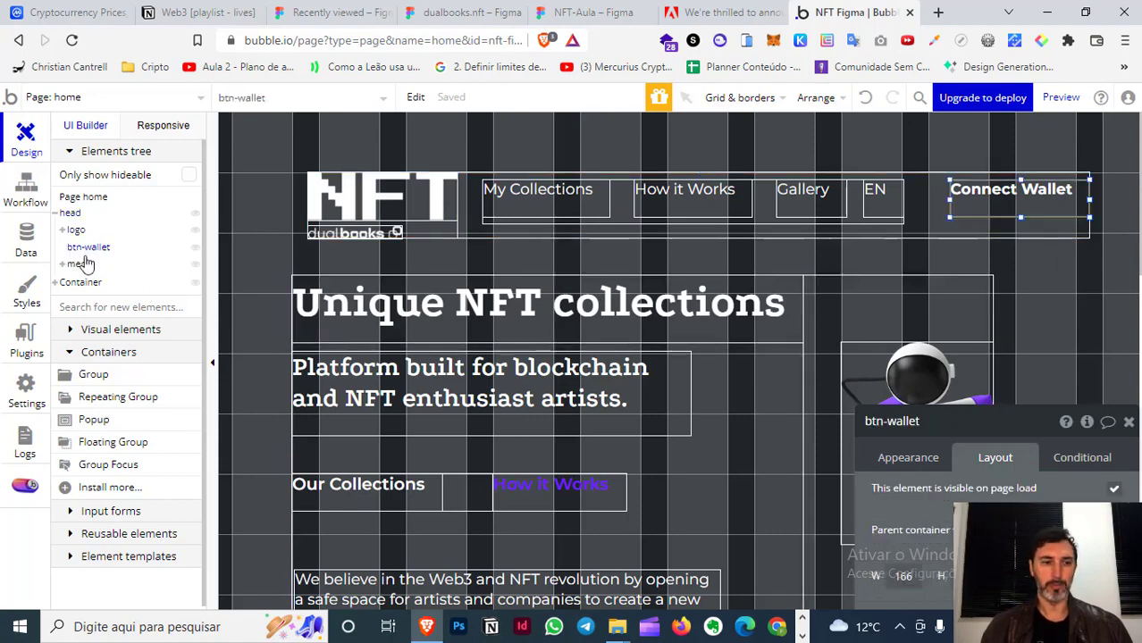
{"action": "left_click", "coordinate": [76, 264]}
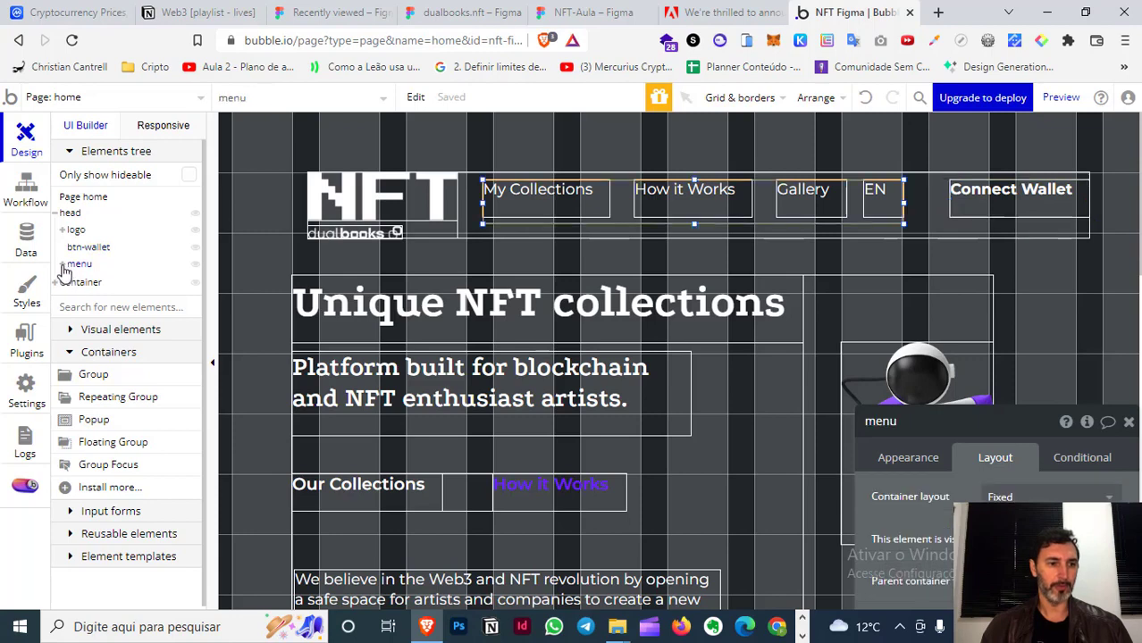
{"action": "left_click", "coordinate": [62, 266]}
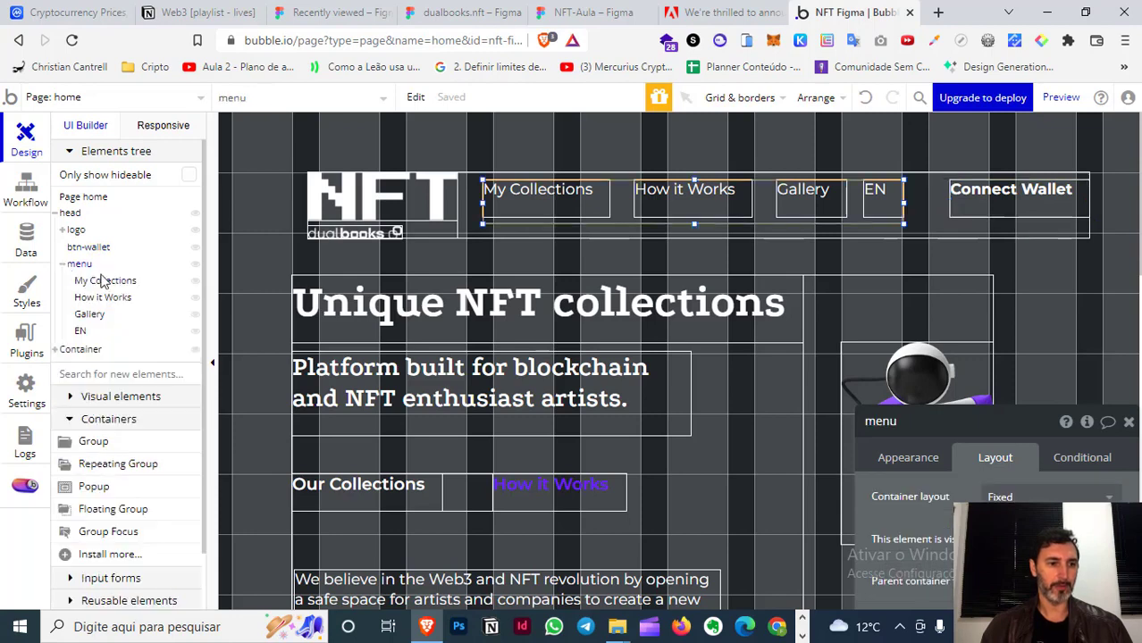
{"action": "left_click", "coordinate": [56, 349]}
{"action": "scroll", "coordinate": [162, 291], "scroll_direction": "down", "scroll_amount": 3}
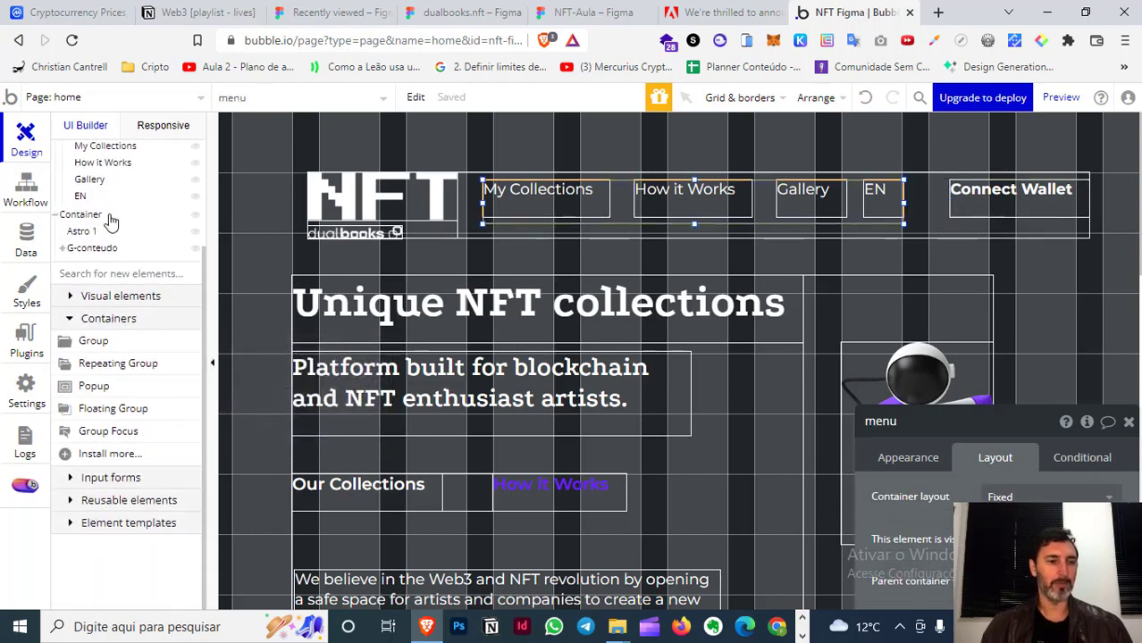
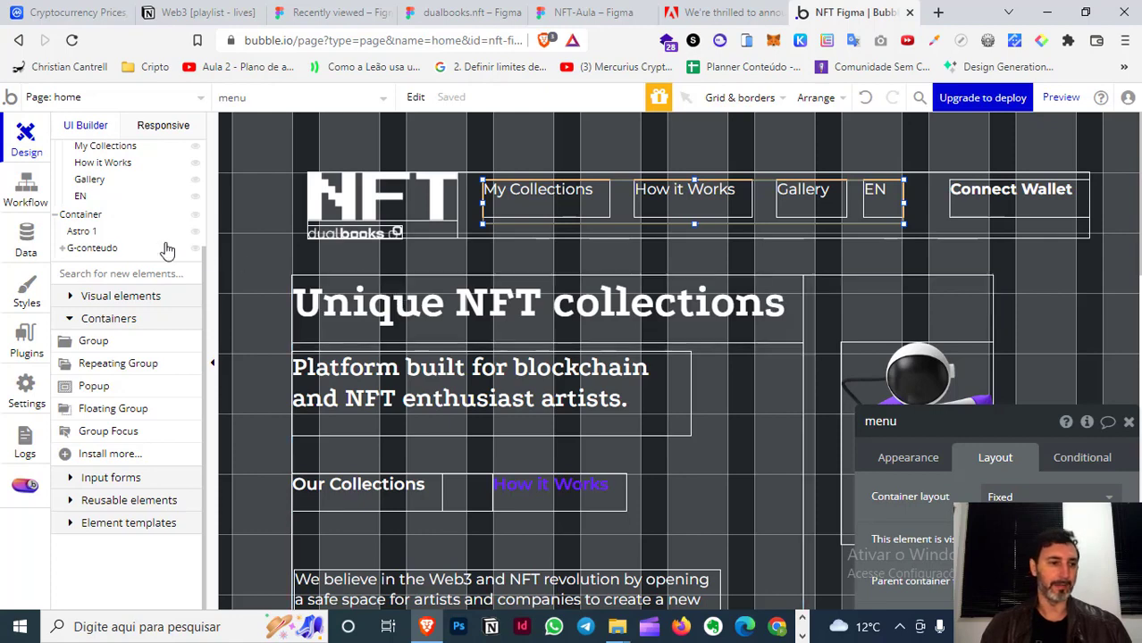
- Select Astro 1, then expand the G-conteudo and g-botao groups in the Elements tree
{"action": "left_click", "coordinate": [83, 233]}
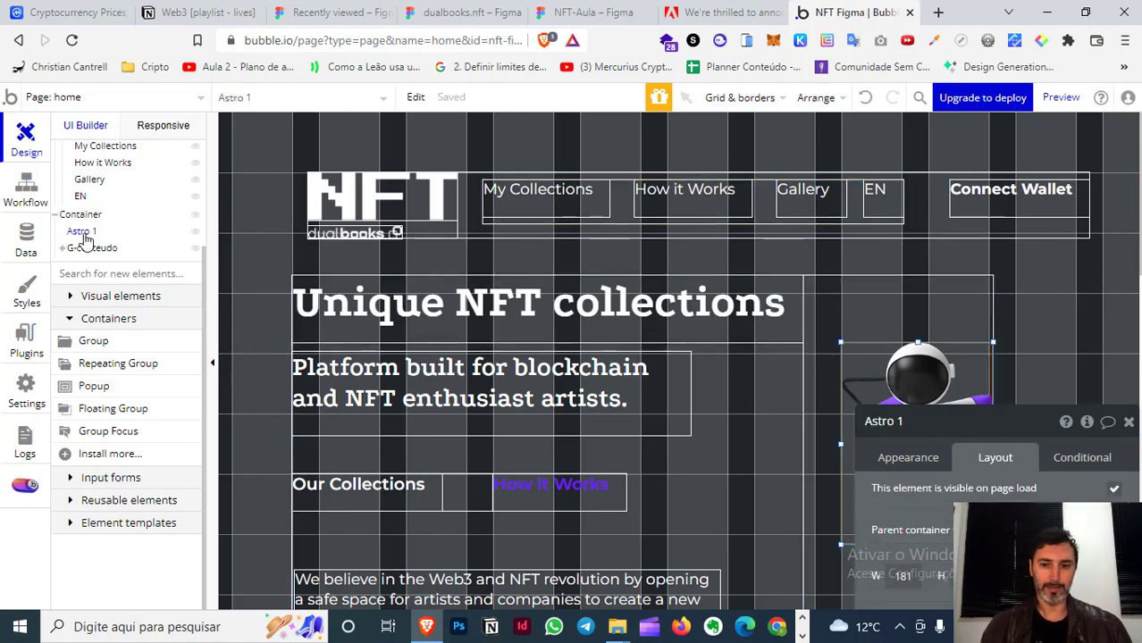
{"action": "left_click", "coordinate": [90, 248]}
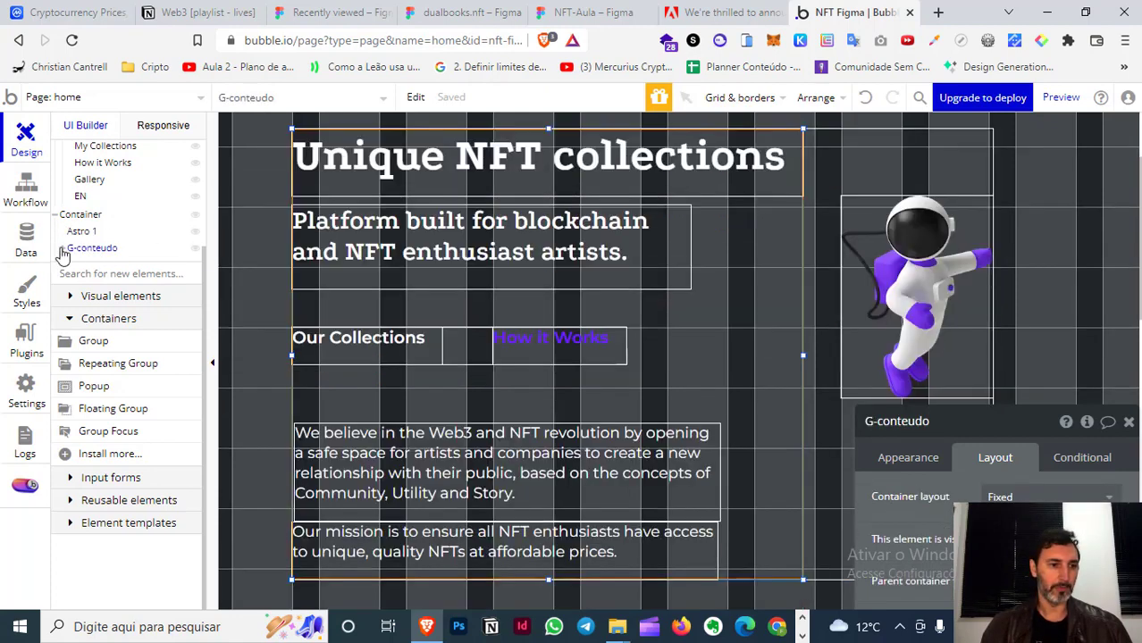
{"action": "left_click", "coordinate": [62, 250]}
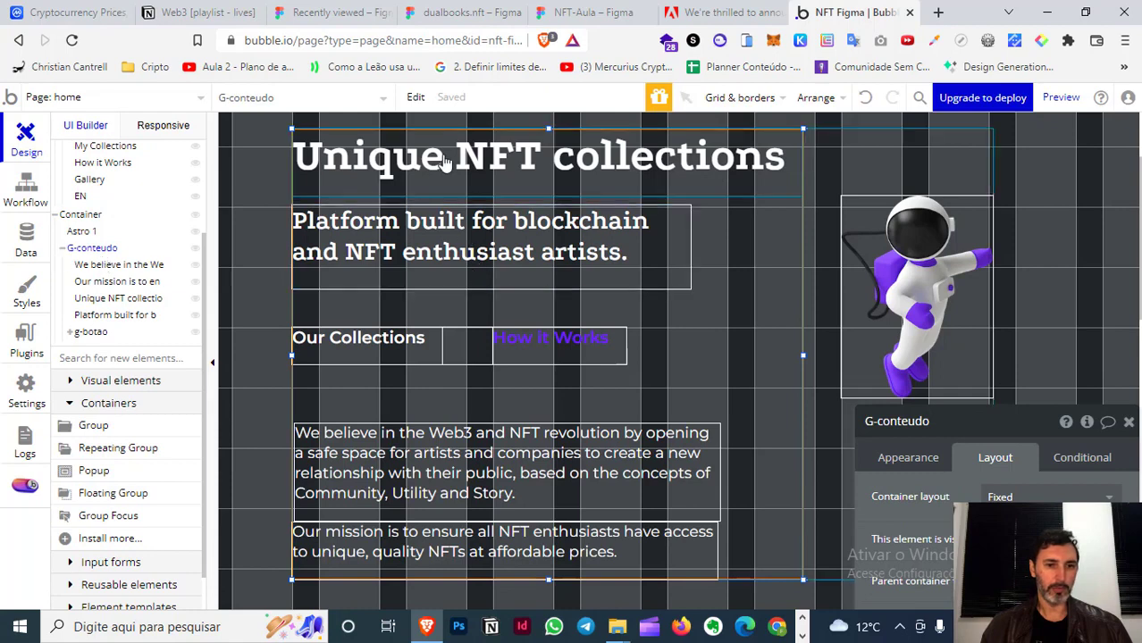
{"action": "mouse_move", "coordinate": [91, 331]}
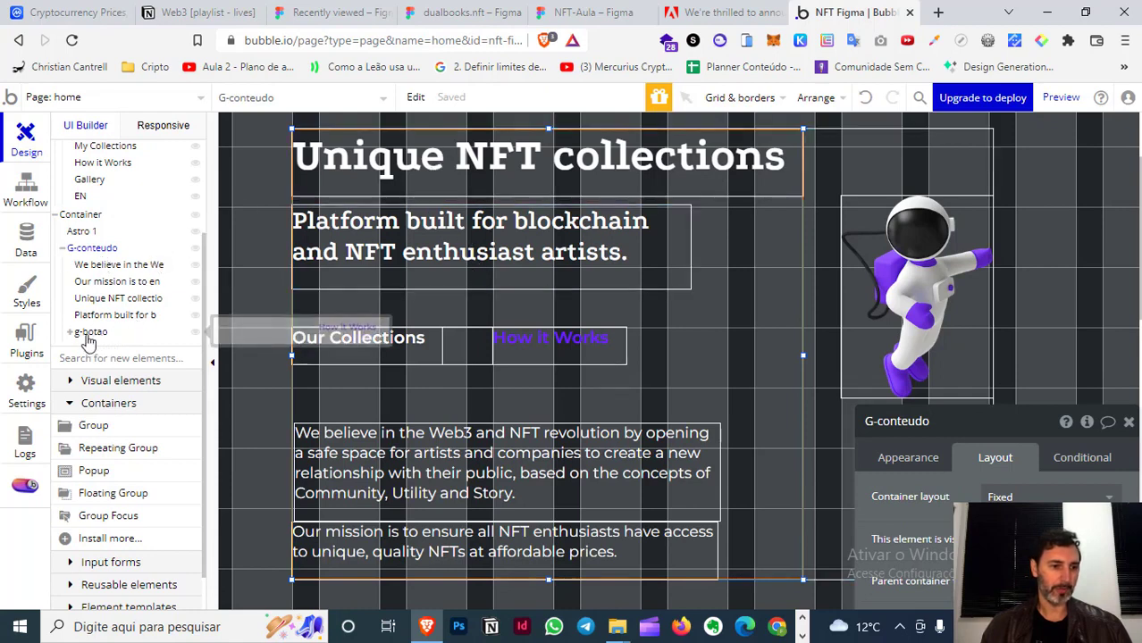
{"action": "left_click", "coordinate": [69, 338]}
{"action": "left_click", "coordinate": [71, 332]}
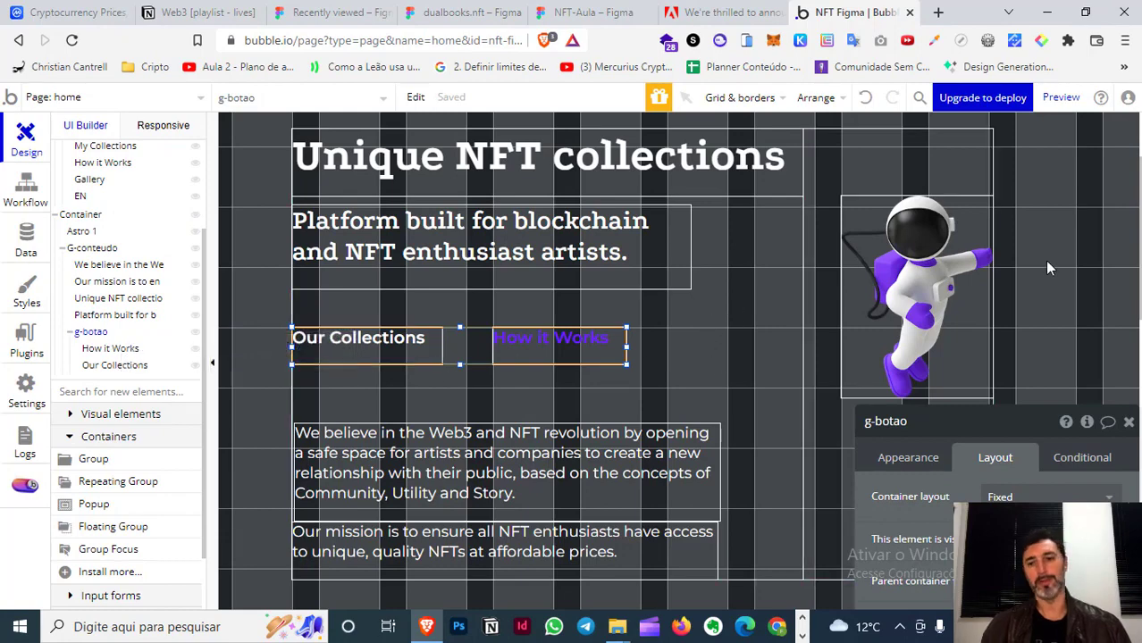
- Deselect everything to show the page's Layout settings (Fixed, 1200×2000)
{"action": "scroll", "coordinate": [1050, 268], "scroll_direction": "up", "scroll_amount": 3}
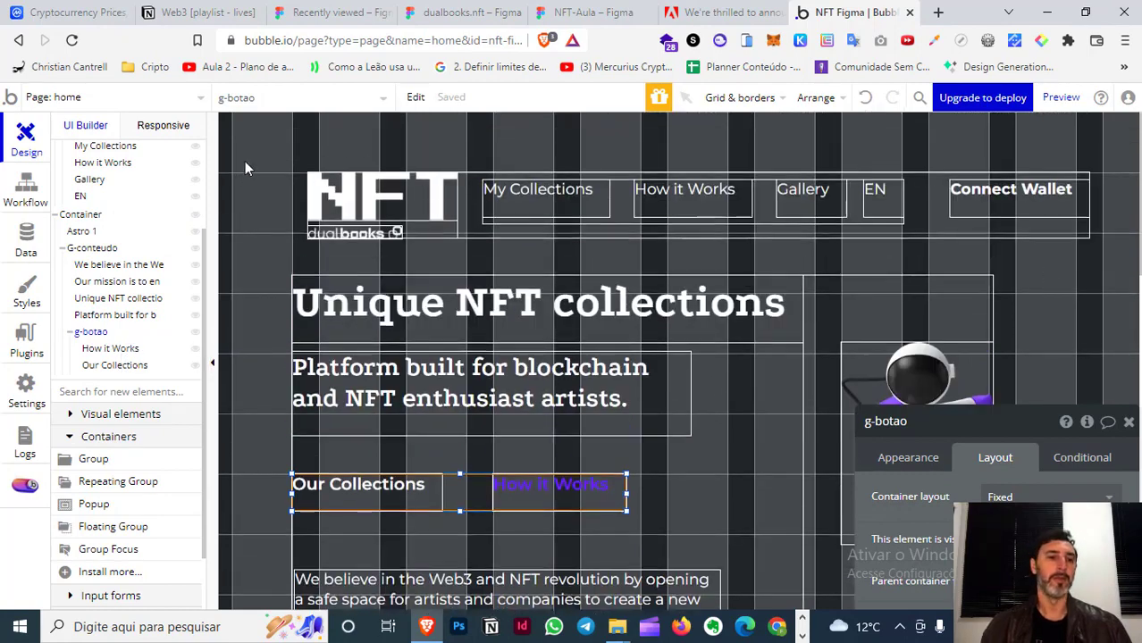
{"action": "key", "text": "Escape"}
{"action": "left_click_drag", "start_coordinate": [893, 311], "coordinate": [894, 229]}
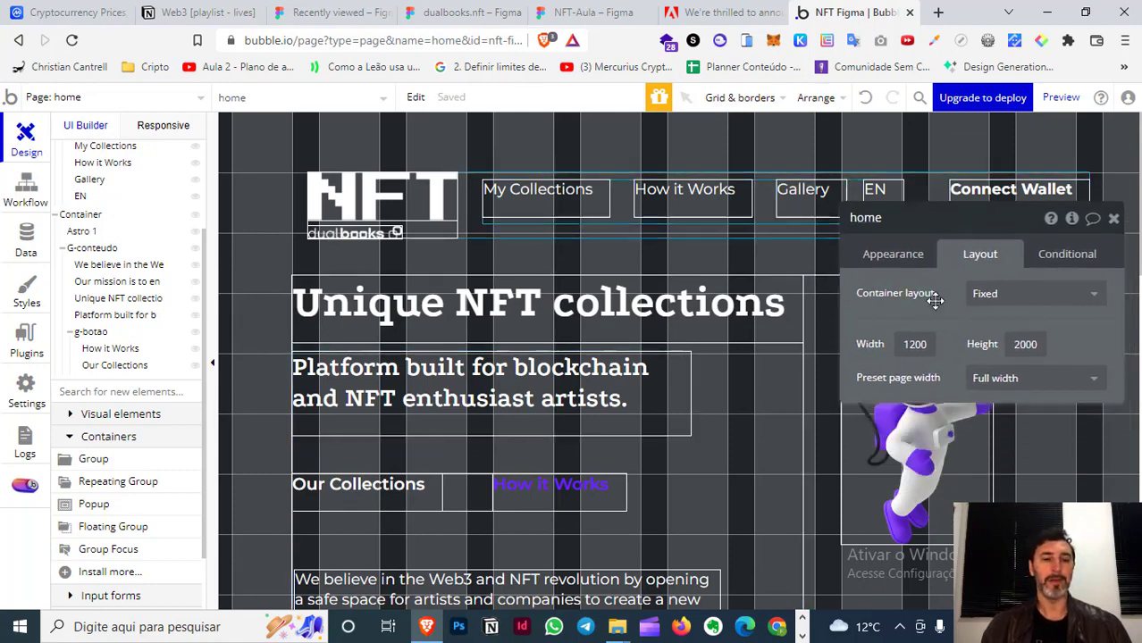
- Change the page width to 1080, leaving the container layout on Fixed for now
{"action": "left_click", "coordinate": [1032, 295]}
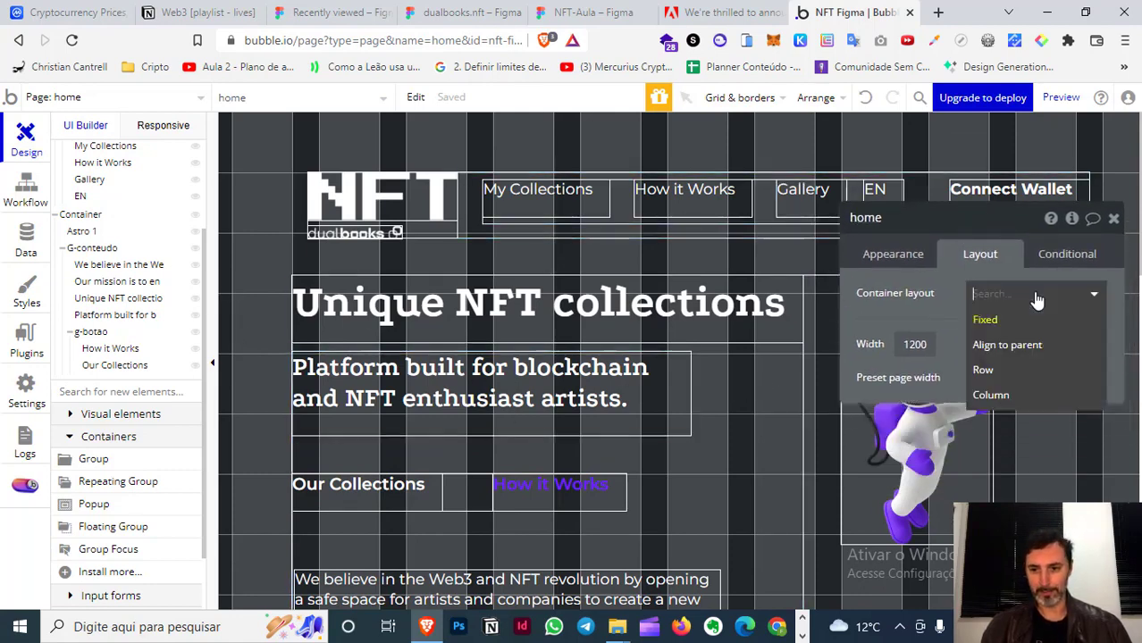
{"action": "left_click", "coordinate": [252, 141]}
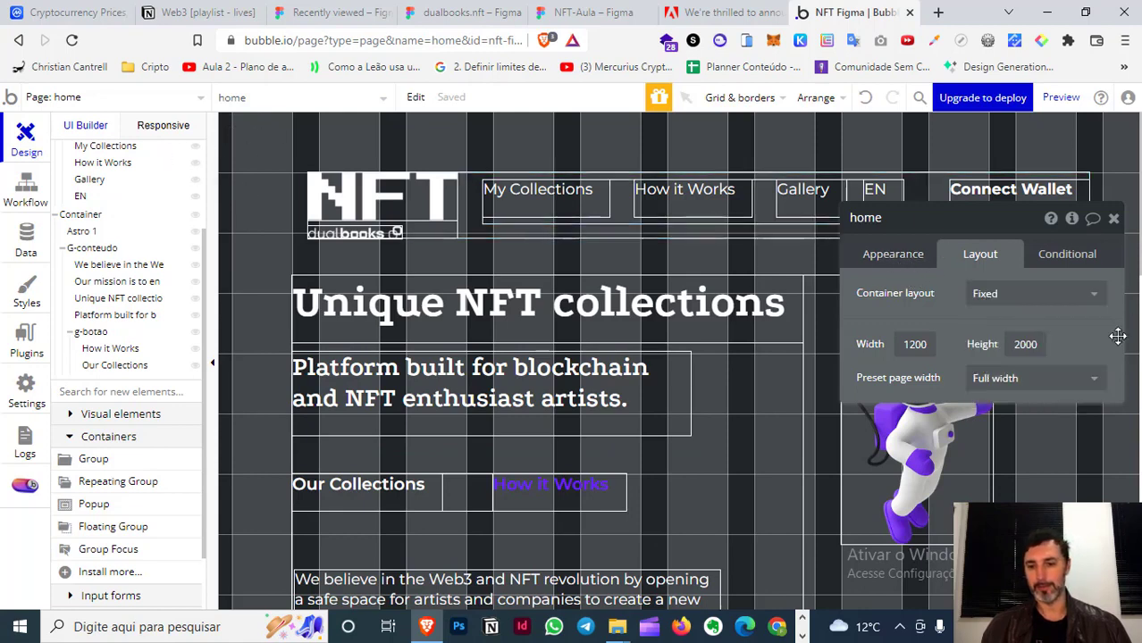
{"action": "left_click", "coordinate": [923, 346]}
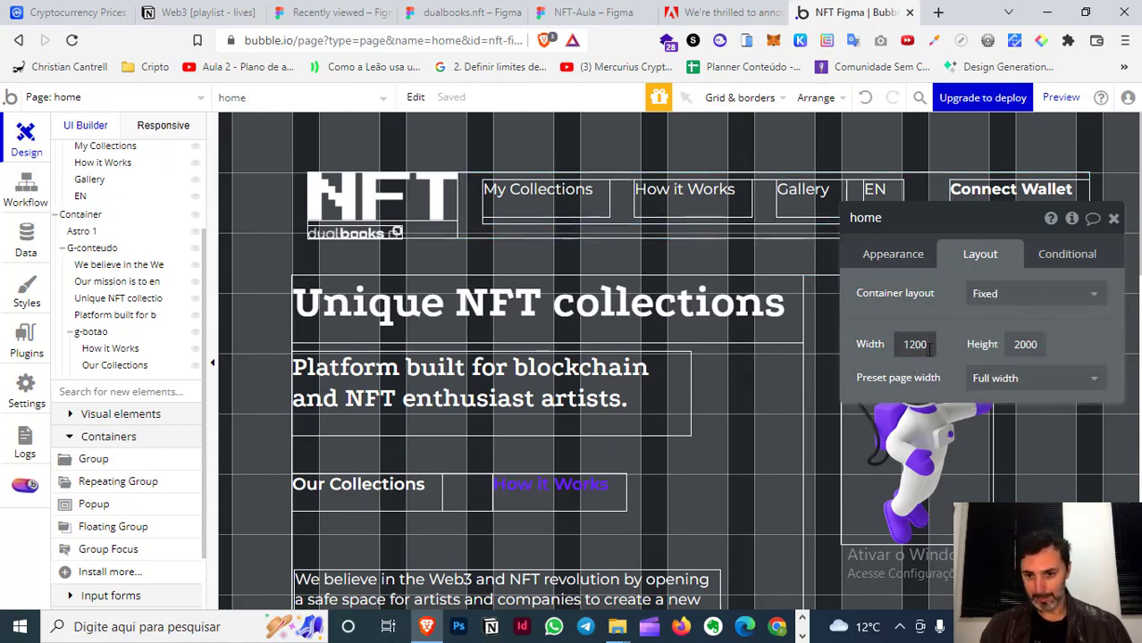
{"action": "double_click", "coordinate": [927, 348]}
{"action": "type", "text": "1080"}
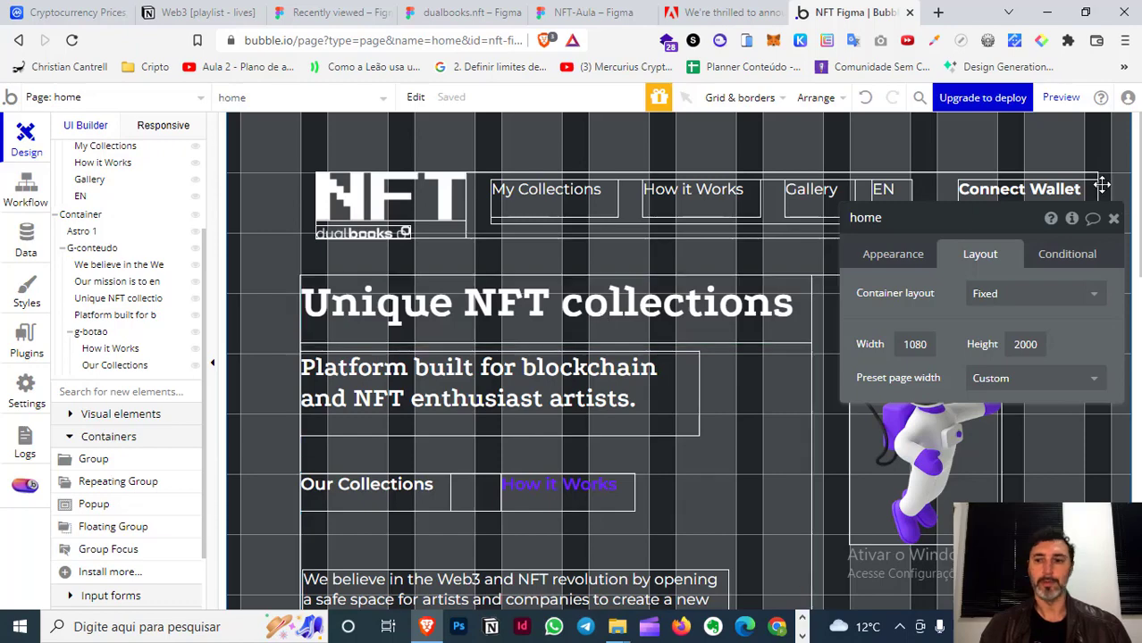
{"action": "scroll", "coordinate": [516, 309], "scroll_direction": "down", "scroll_amount": 5}
{"action": "scroll", "coordinate": [515, 308], "scroll_direction": "up", "scroll_amount": 1}
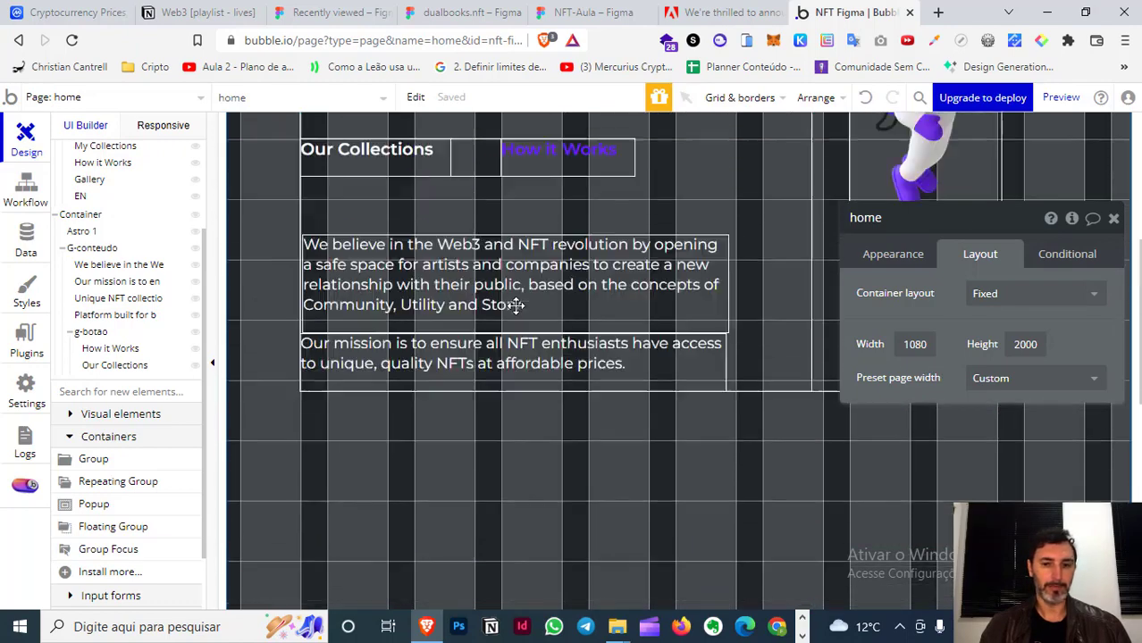
{"action": "scroll", "coordinate": [516, 309], "scroll_direction": "up", "scroll_amount": 4}
- Switch the page's container layout to Column
{"action": "left_click", "coordinate": [1035, 293]}
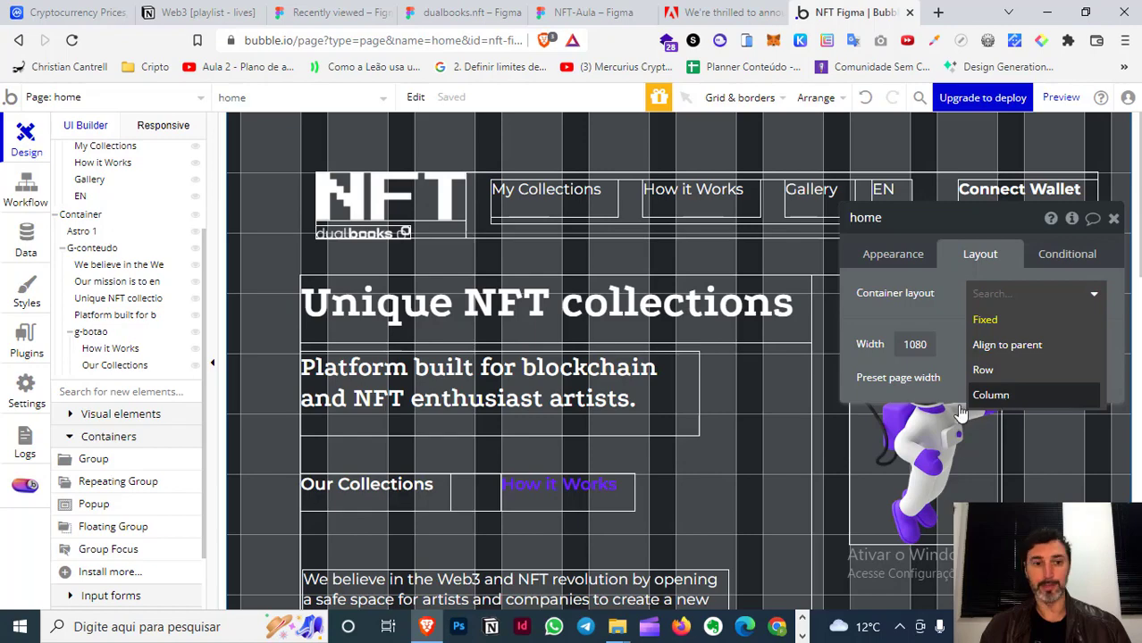
{"action": "left_click", "coordinate": [990, 395]}
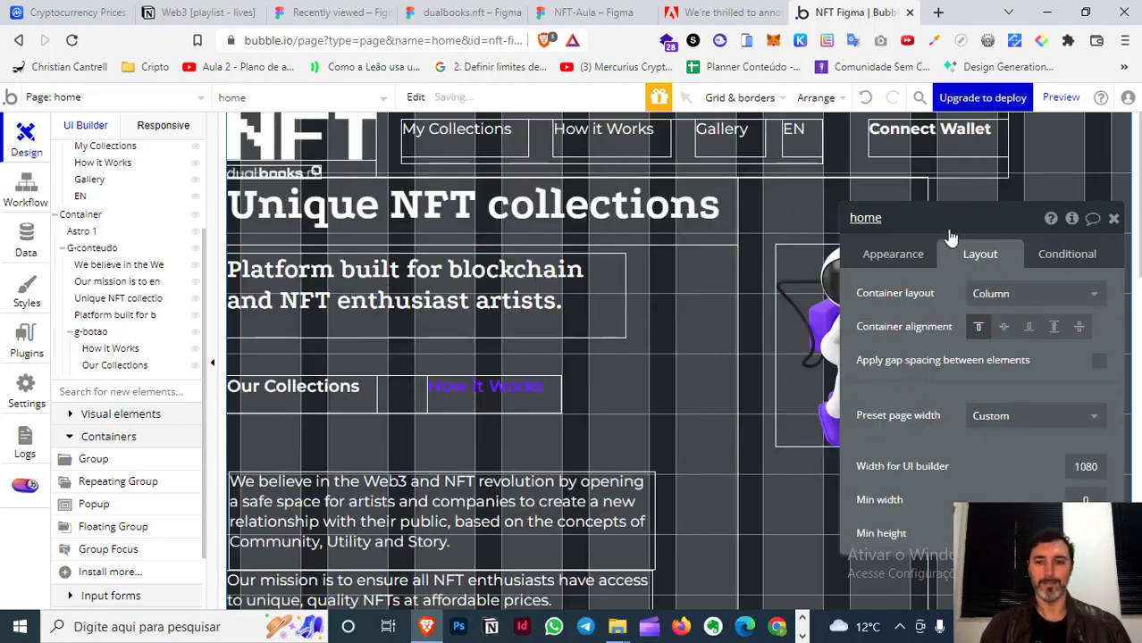
{"action": "scroll", "coordinate": [621, 266], "scroll_direction": "down", "scroll_amount": 4}
{"action": "scroll", "coordinate": [621, 265], "scroll_direction": "down", "scroll_amount": 2}
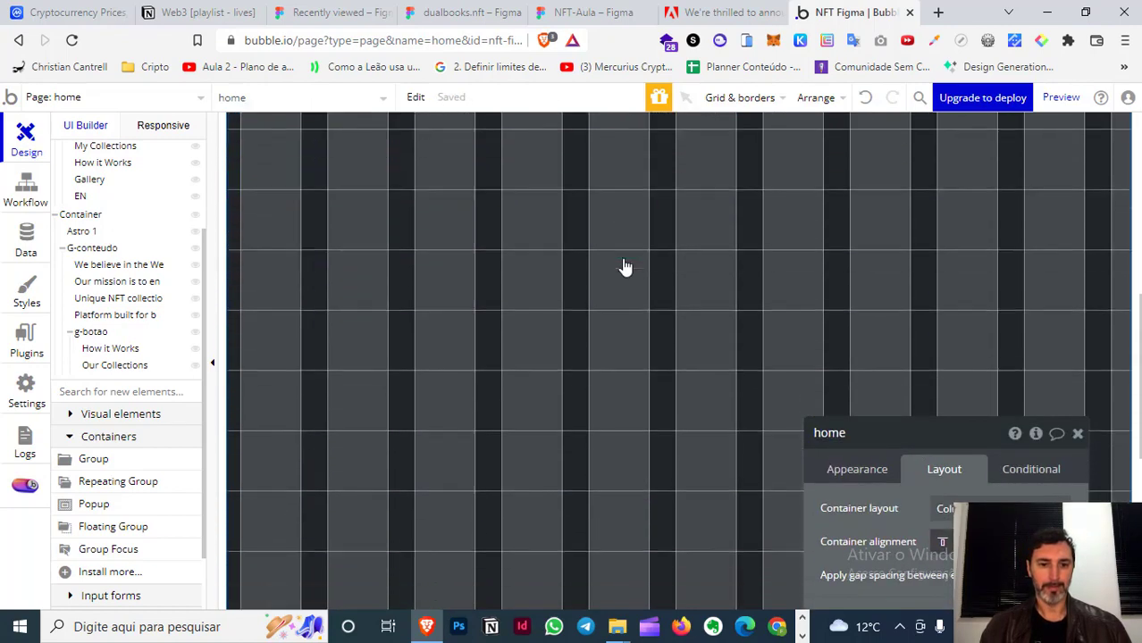
{"action": "scroll", "coordinate": [623, 264], "scroll_direction": "up", "scroll_amount": 4}
{"action": "scroll", "coordinate": [560, 265], "scroll_direction": "up", "scroll_amount": 3}
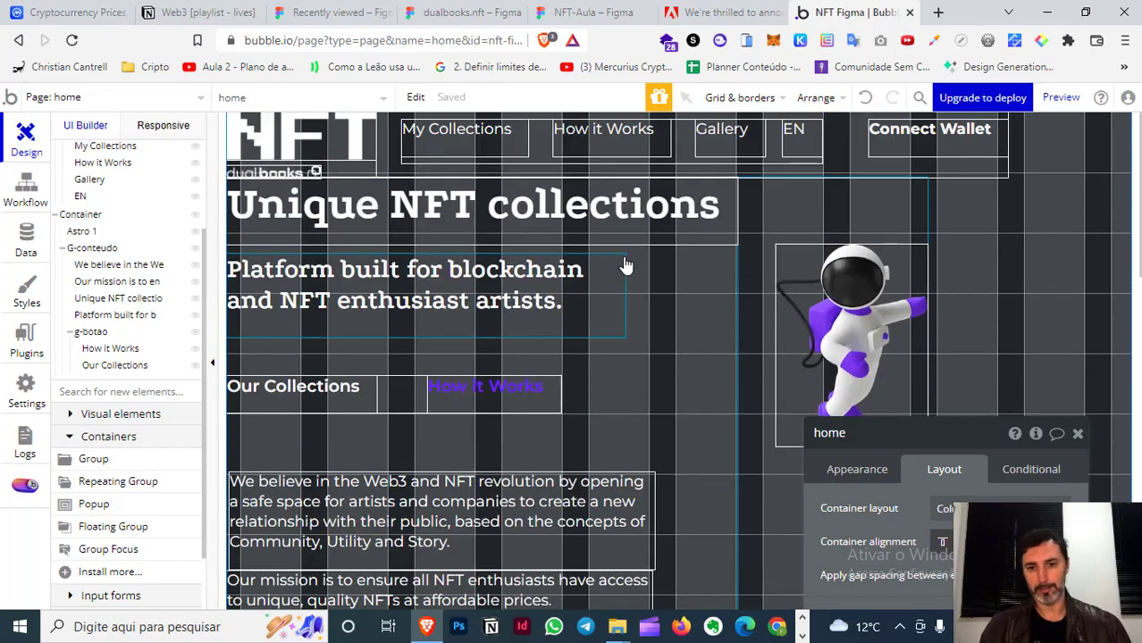
- Set the head group to a Row layout with its items centred horizontally
{"action": "left_click", "coordinate": [996, 174]}
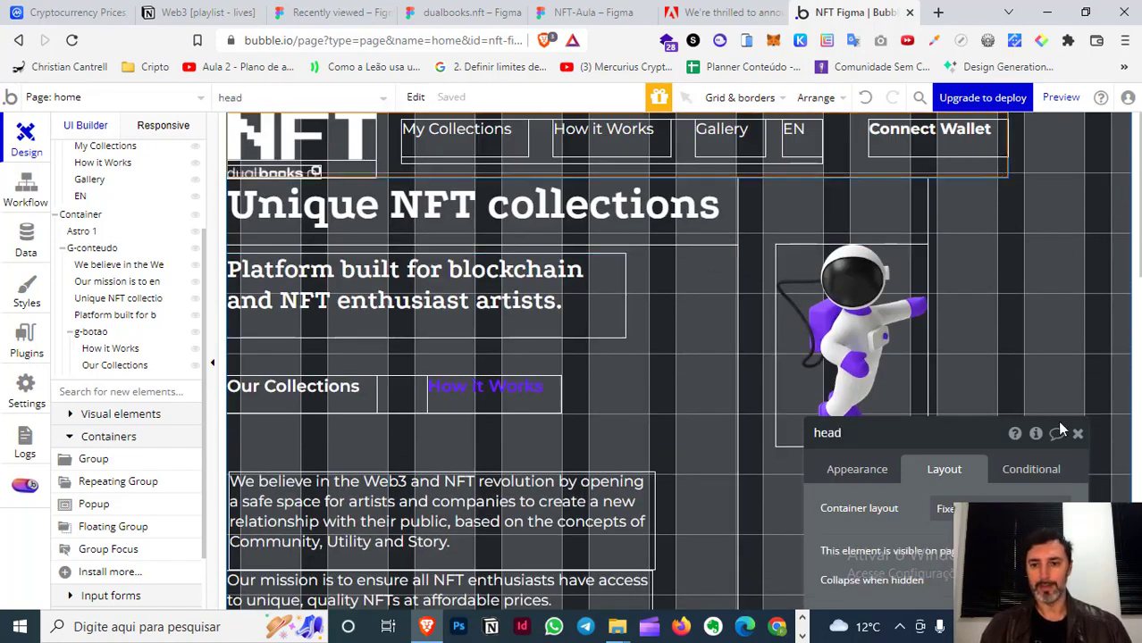
{"action": "left_click_drag", "start_coordinate": [969, 436], "coordinate": [965, 253]}
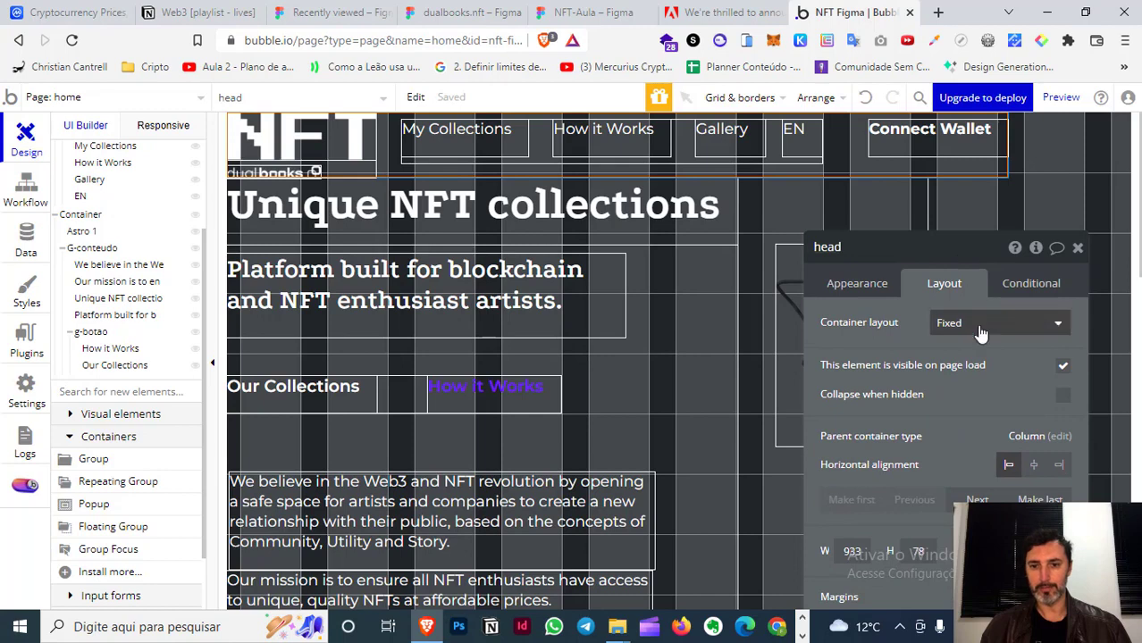
{"action": "left_click", "coordinate": [974, 324]}
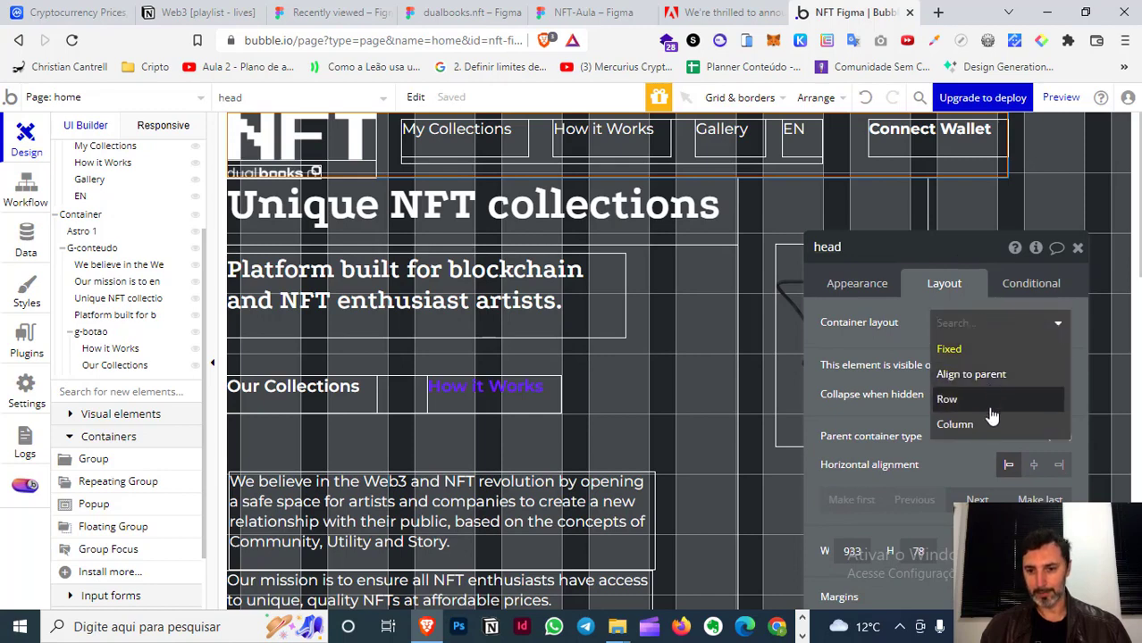
{"action": "left_click", "coordinate": [965, 404]}
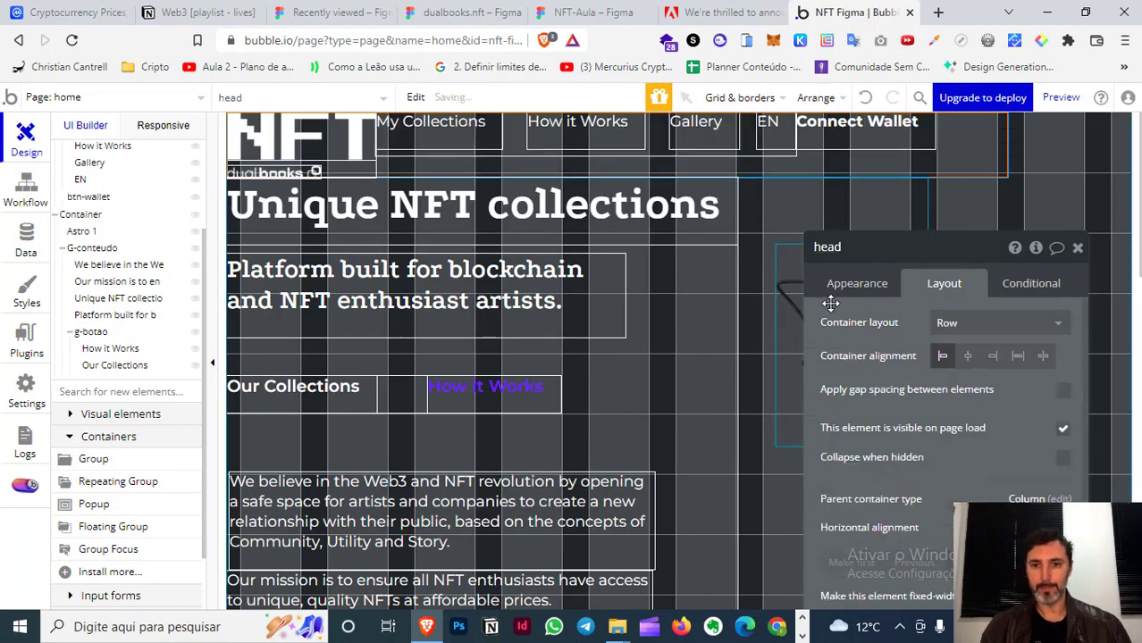
{"action": "left_click_drag", "start_coordinate": [930, 261], "coordinate": [941, 300]}
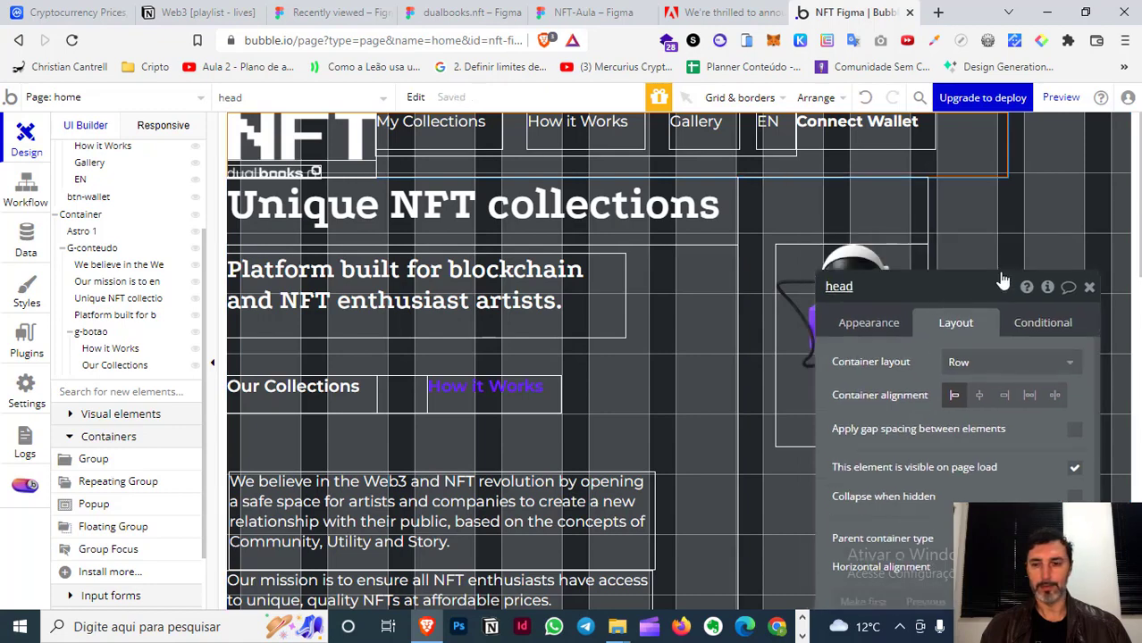
{"action": "left_click", "coordinate": [1056, 227]}
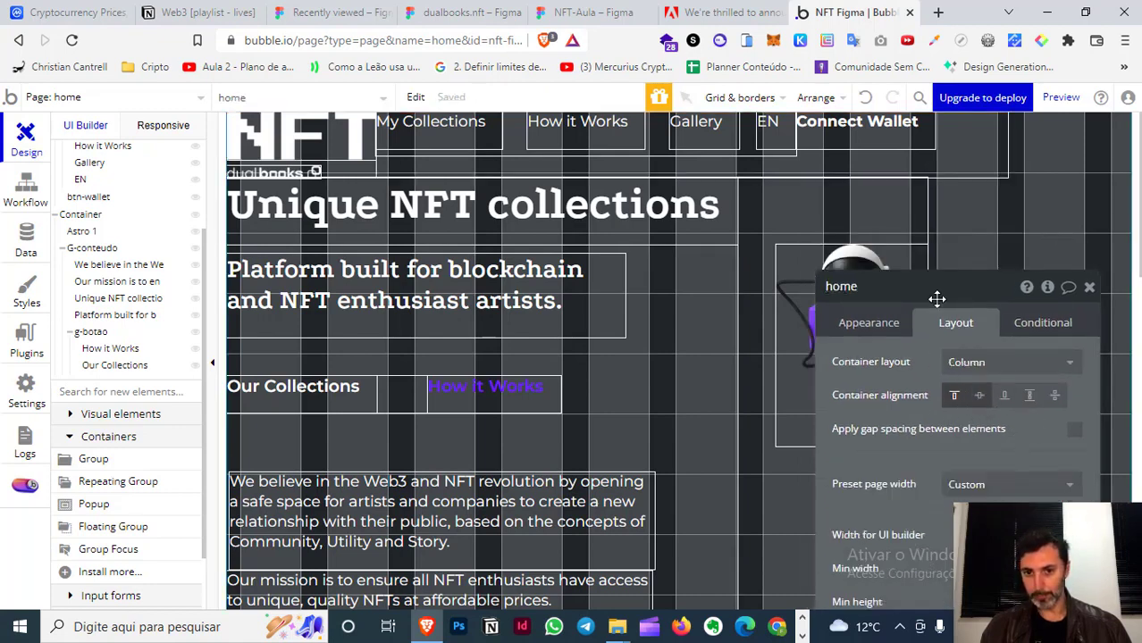
{"action": "left_click", "coordinate": [815, 170]}
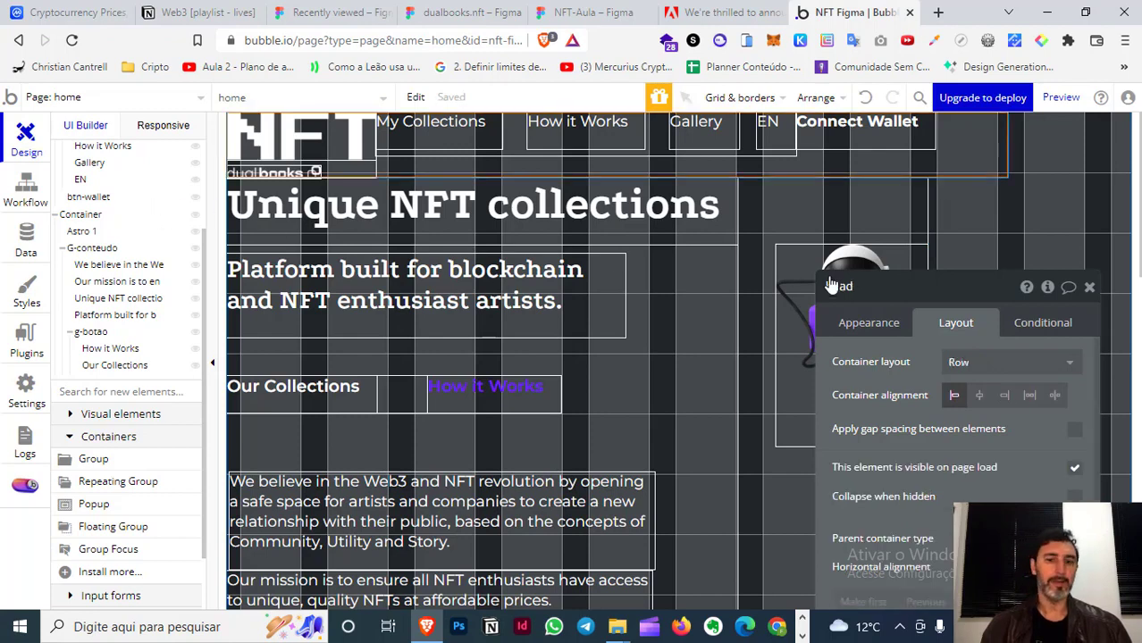
{"action": "left_click", "coordinate": [981, 396]}
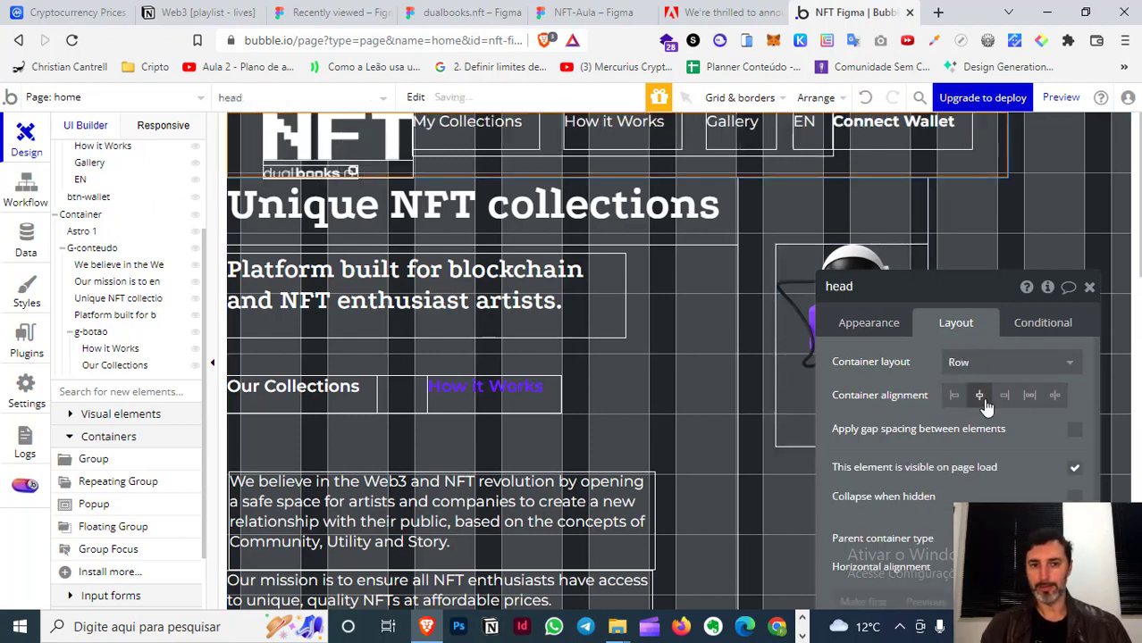
- Turn off the head group's fixed width, give it a 1200 px max width, and centre it
{"action": "left_click_drag", "start_coordinate": [934, 401], "coordinate": [915, 371]}
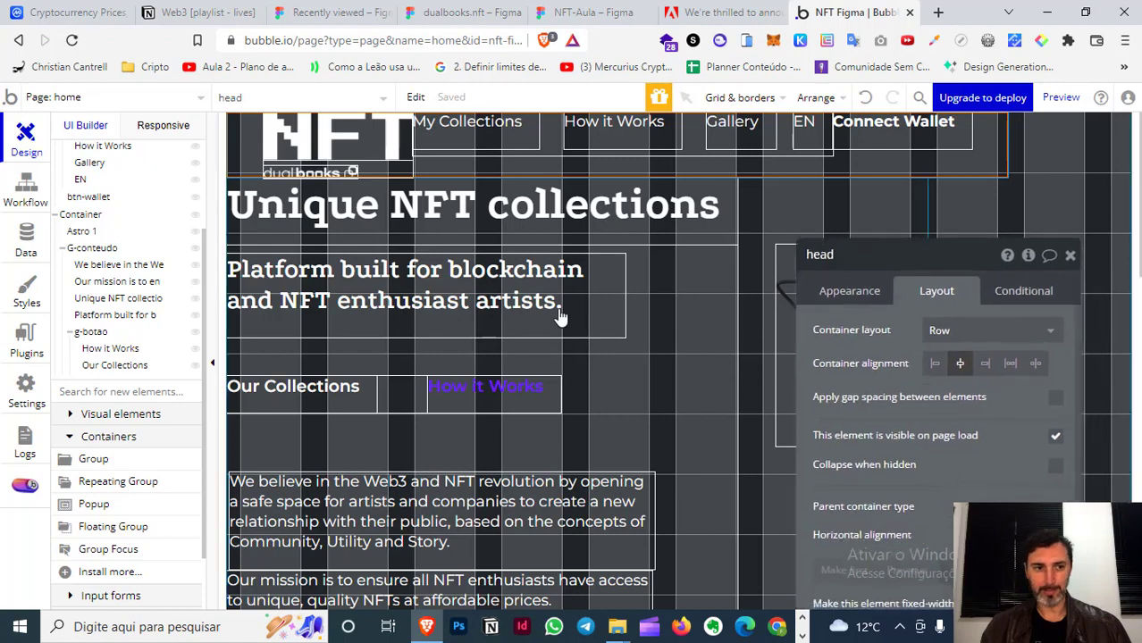
{"action": "scroll", "coordinate": [123, 255], "scroll_direction": "up", "scroll_amount": 3}
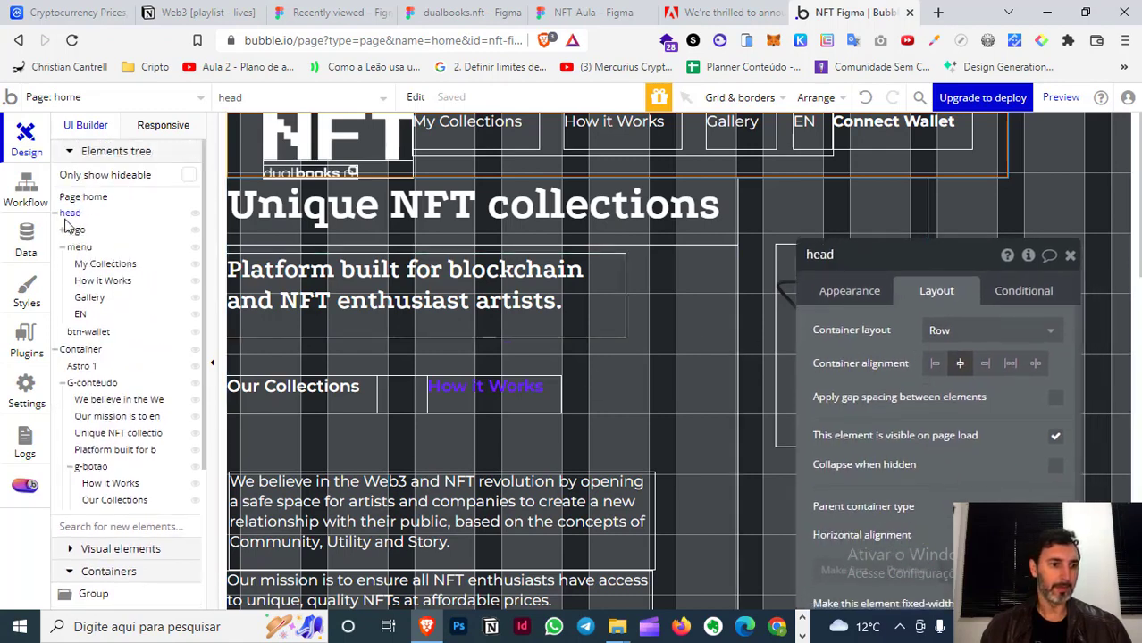
{"action": "left_click_drag", "start_coordinate": [956, 439], "coordinate": [922, 309]}
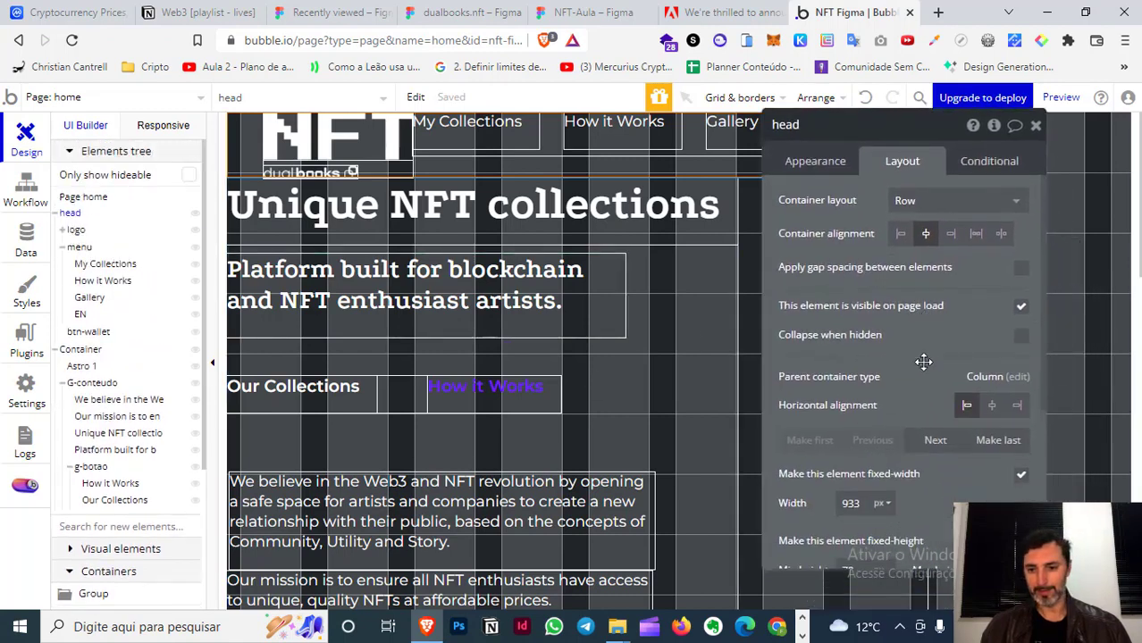
{"action": "scroll", "coordinate": [923, 361], "scroll_direction": "down", "scroll_amount": 2}
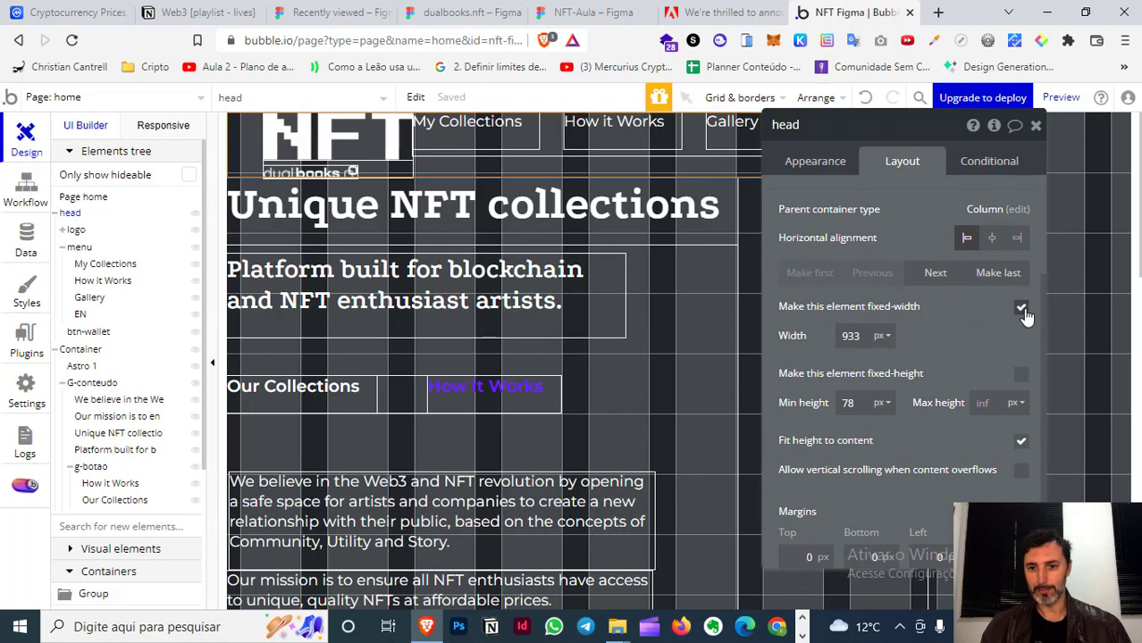
{"action": "left_click", "coordinate": [1022, 309]}
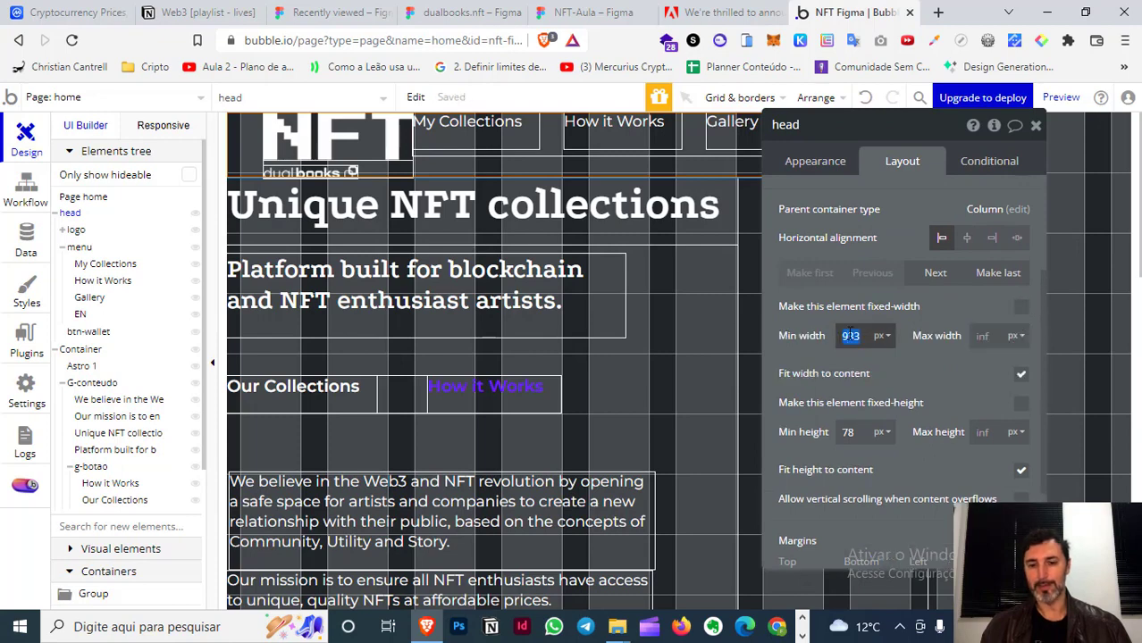
{"action": "type", "text": "320"}
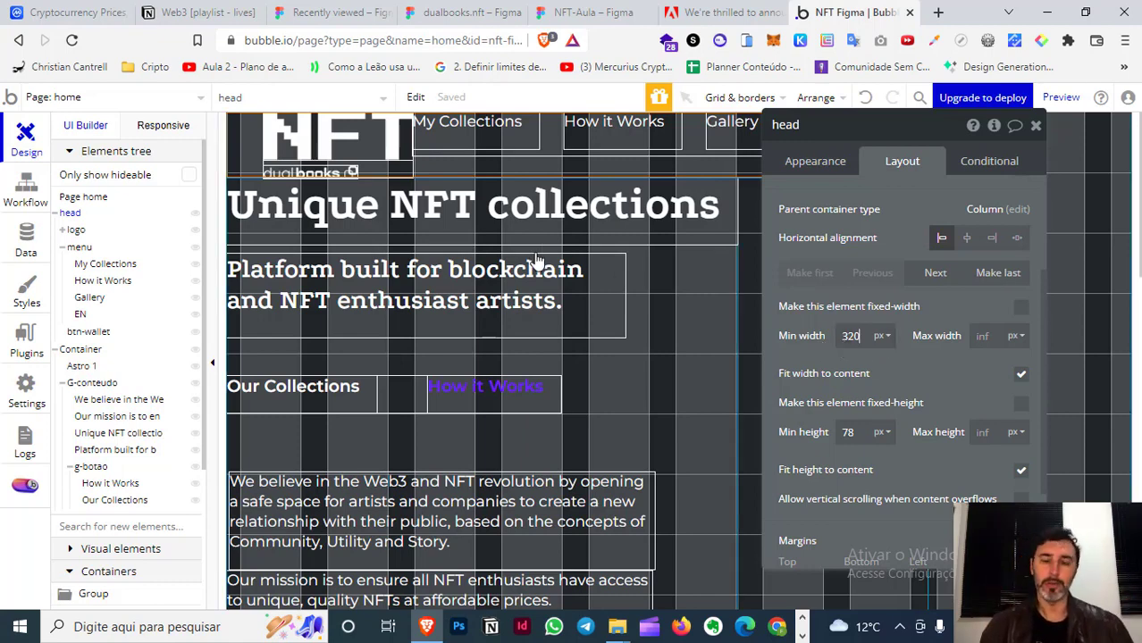
{"action": "left_click", "coordinate": [981, 336]}
{"action": "type", "text": "1200"}
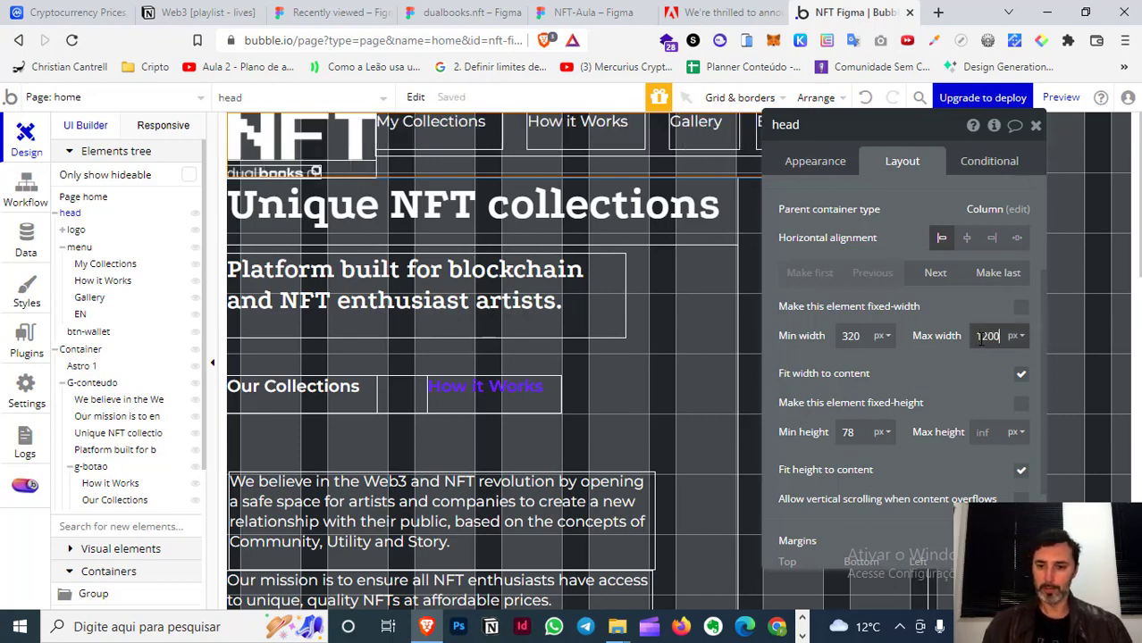
{"action": "left_click", "coordinate": [970, 366]}
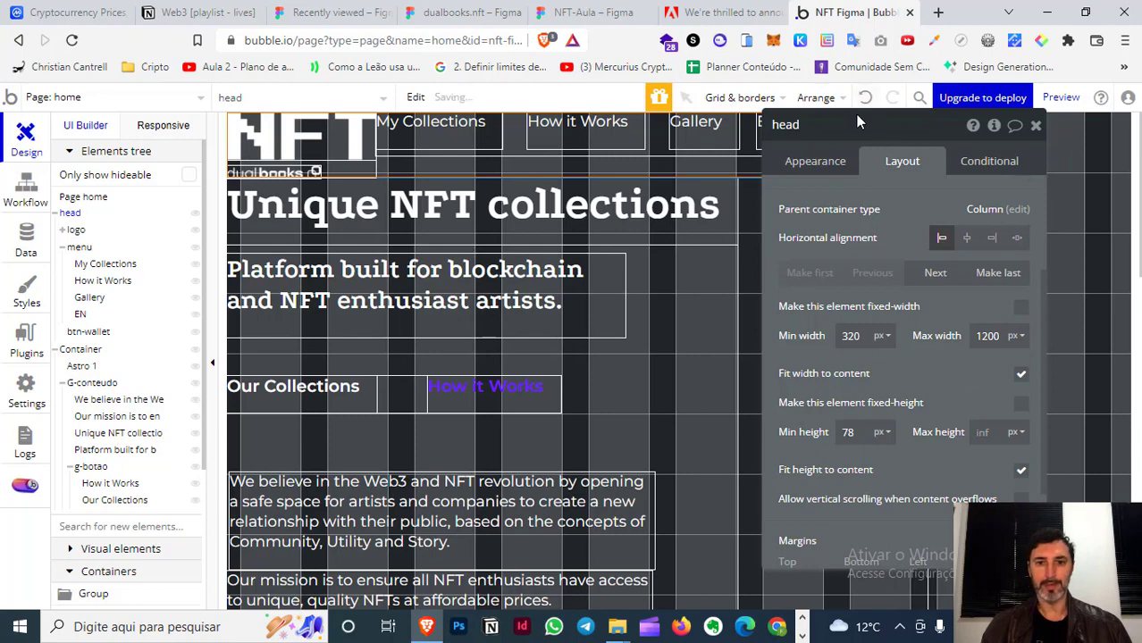
{"action": "left_click_drag", "start_coordinate": [858, 122], "coordinate": [884, 222]}
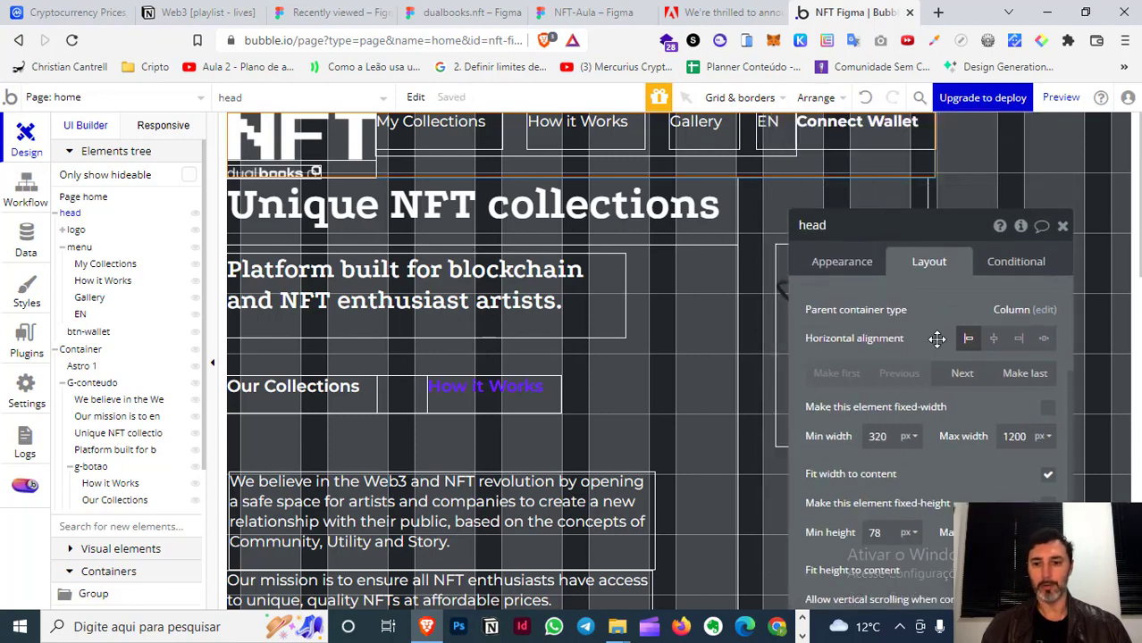
{"action": "left_click", "coordinate": [994, 338]}
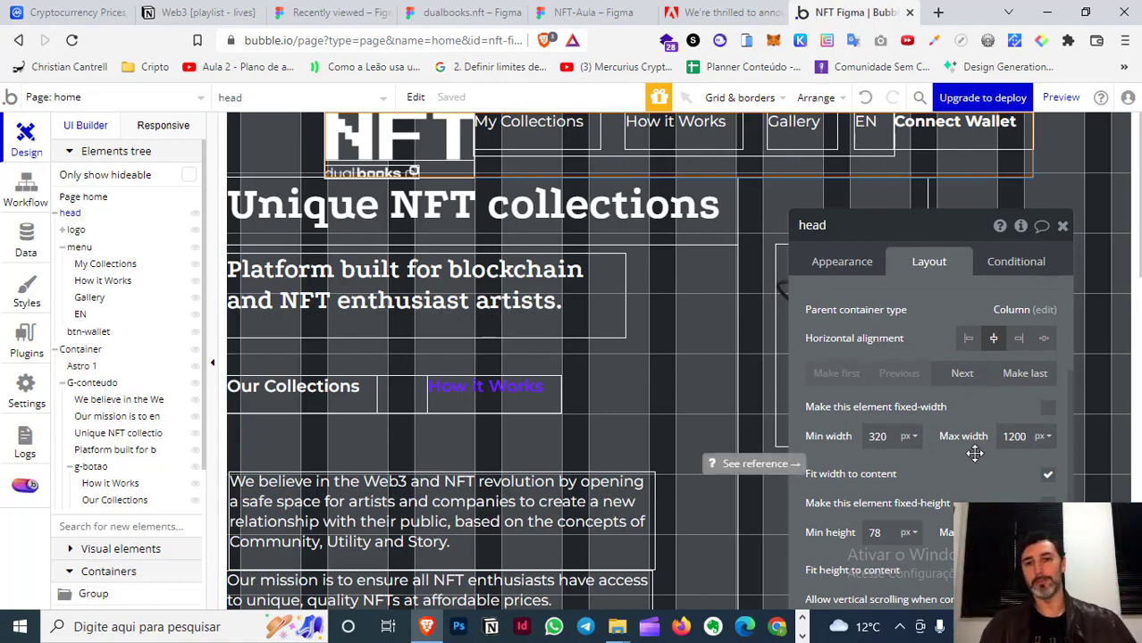
- Set the logo group to a Column layout and the menu to a space-between Row
{"action": "left_click", "coordinate": [448, 163]}
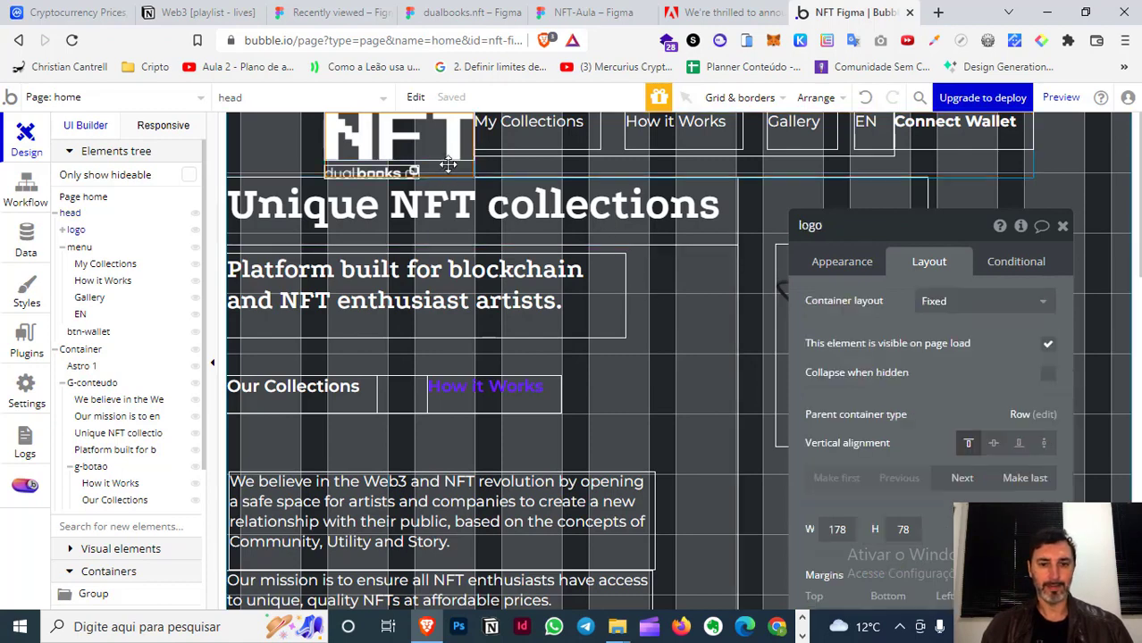
{"action": "left_click", "coordinate": [951, 303]}
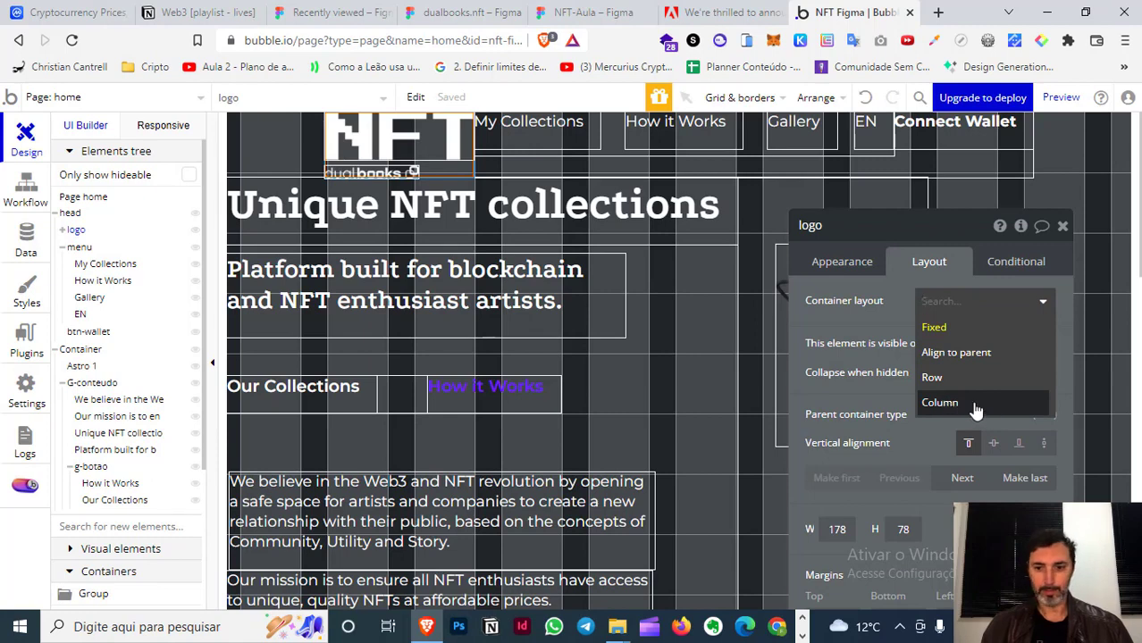
{"action": "key", "text": "Return"}
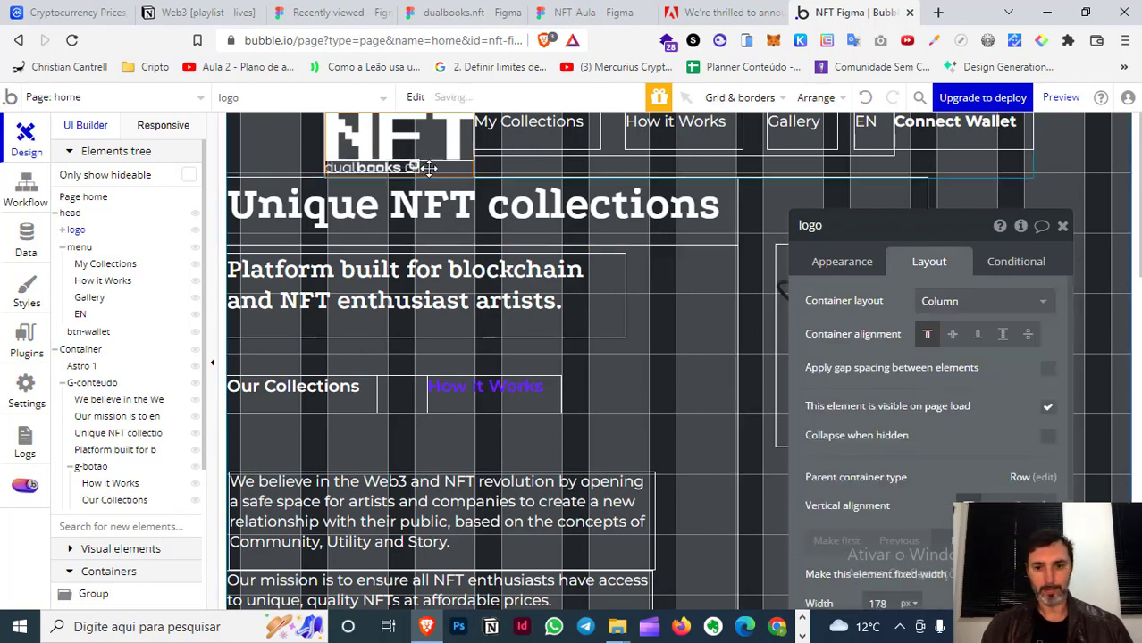
{"action": "left_click", "coordinate": [816, 152]}
{"action": "left_click", "coordinate": [981, 302]}
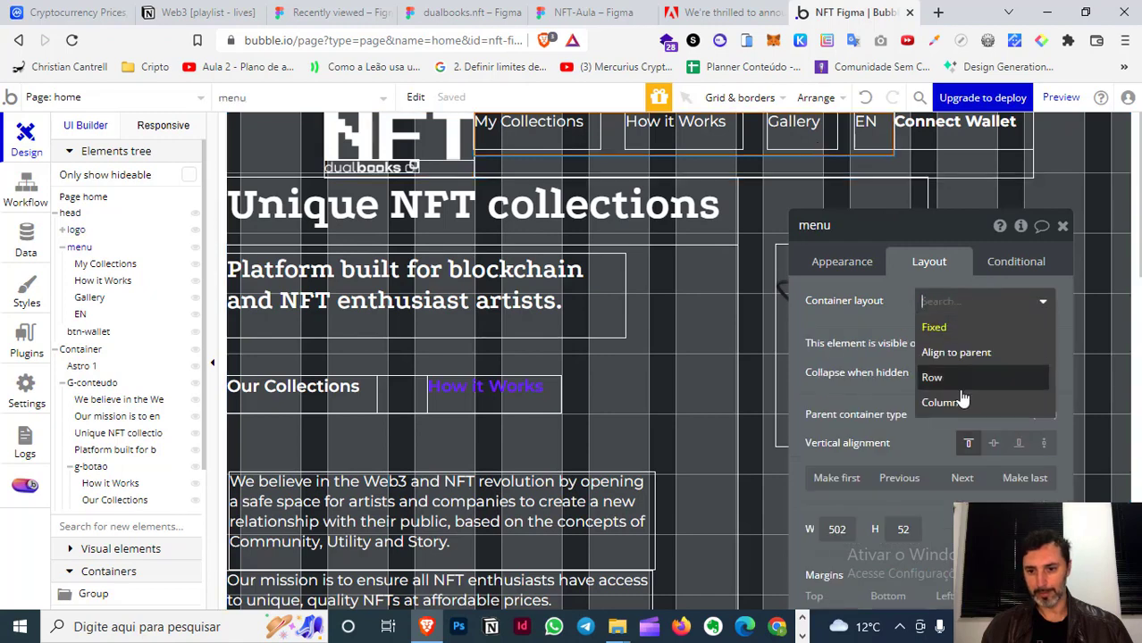
{"action": "left_click", "coordinate": [958, 384]}
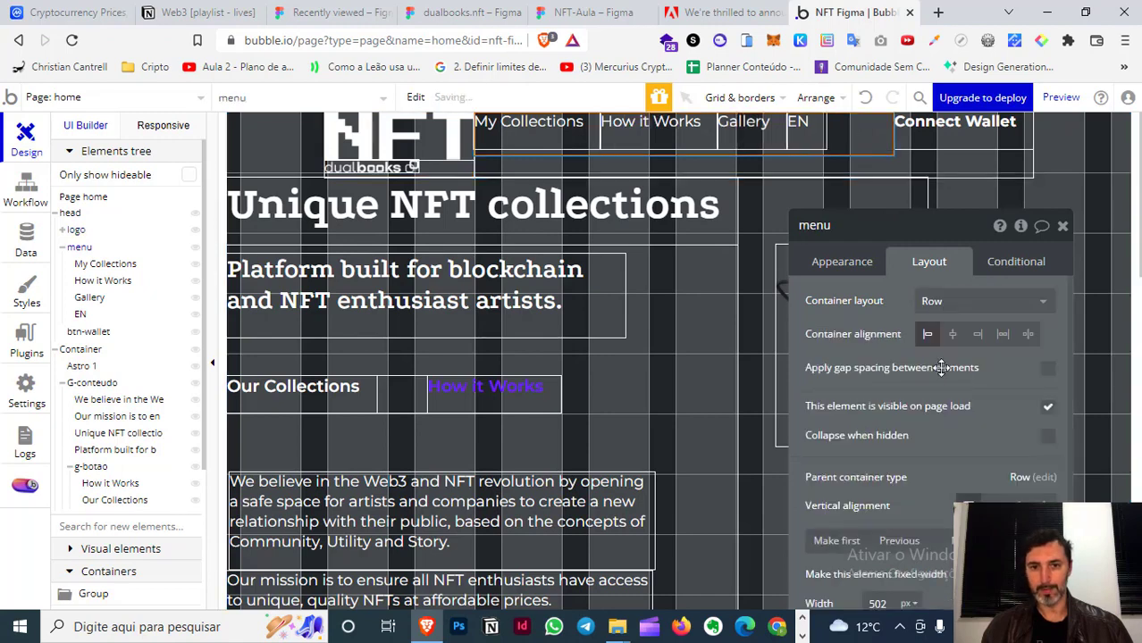
{"action": "left_click", "coordinate": [1029, 334]}
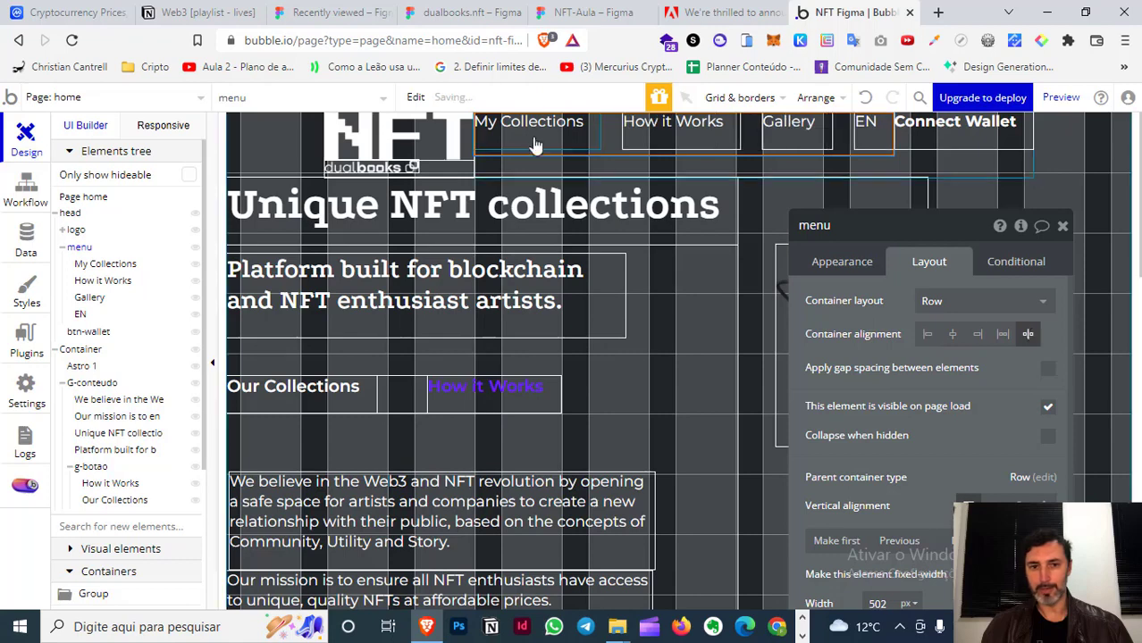
- Make My Collections and How it Works fit their text width with 0 minimum width and height
{"action": "left_click", "coordinate": [583, 143]}
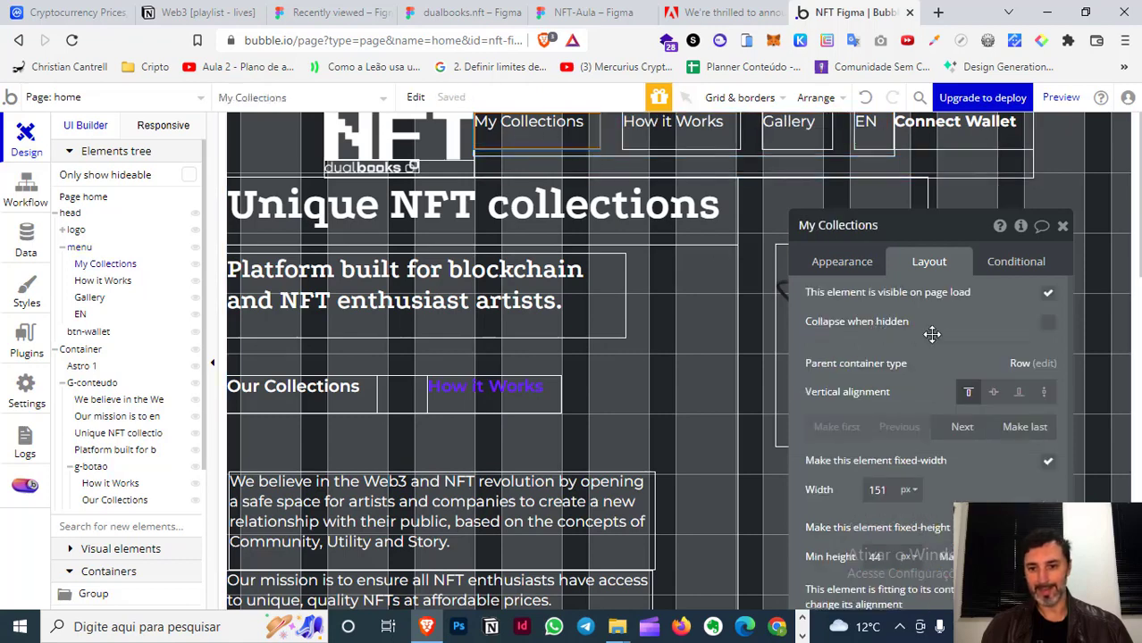
{"action": "scroll", "coordinate": [947, 324], "scroll_direction": "down", "scroll_amount": 3}
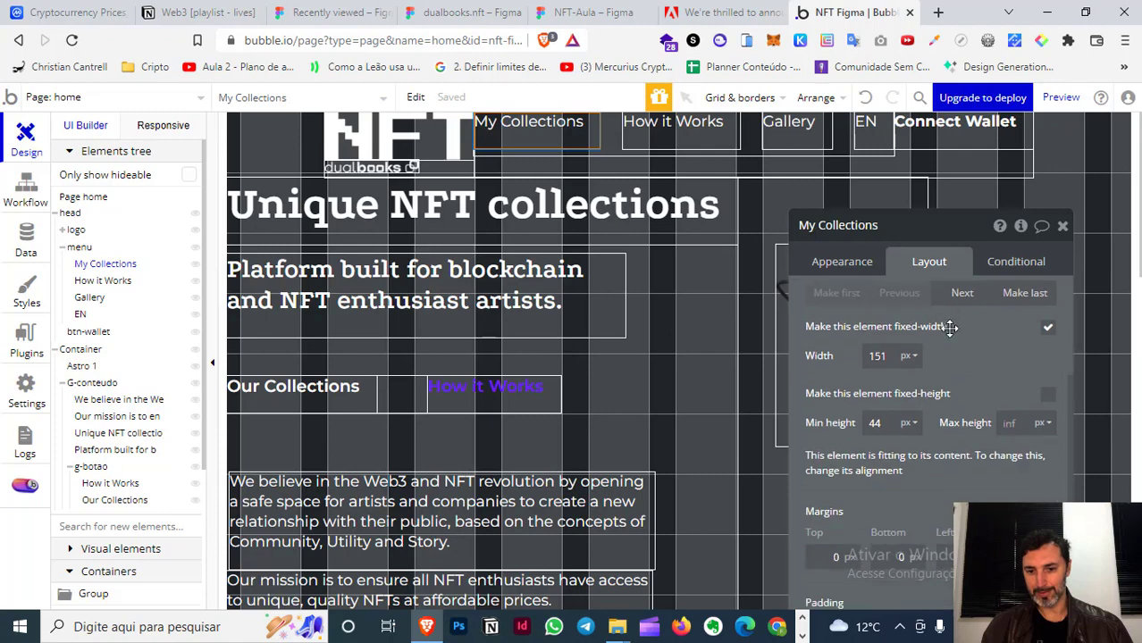
{"action": "left_click", "coordinate": [1049, 330]}
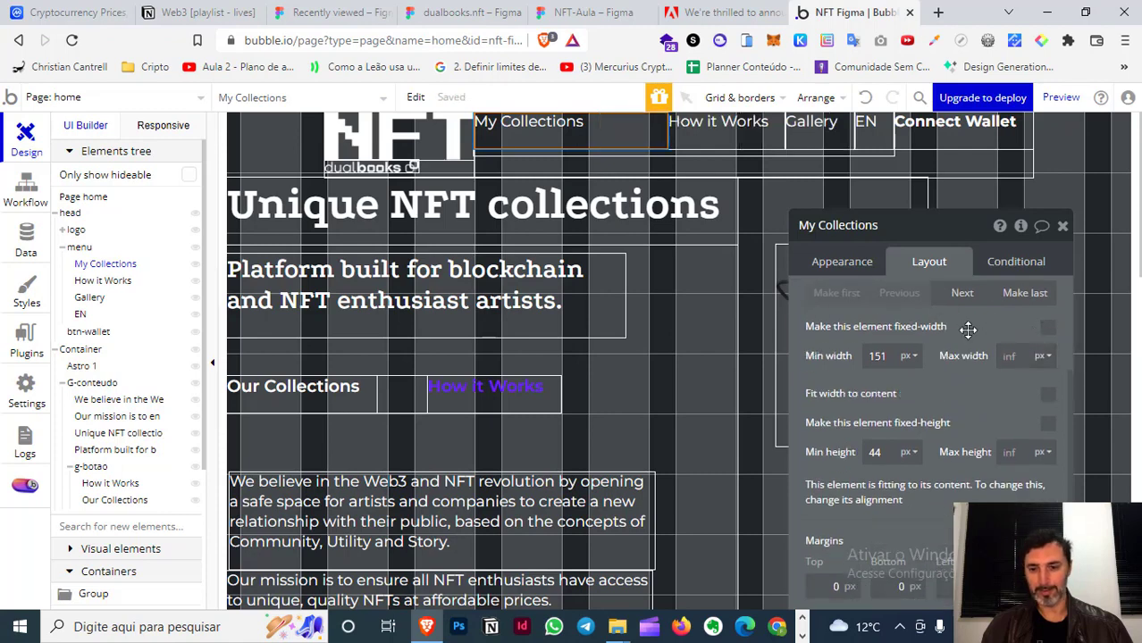
{"action": "type", "text": "0"}
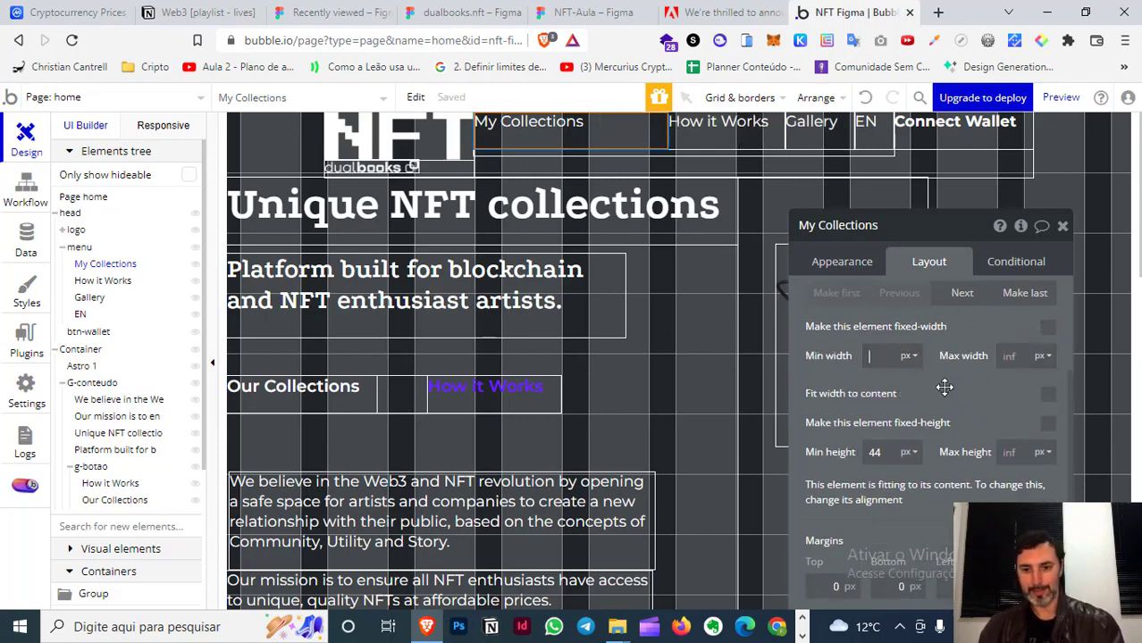
{"action": "left_click", "coordinate": [1049, 398]}
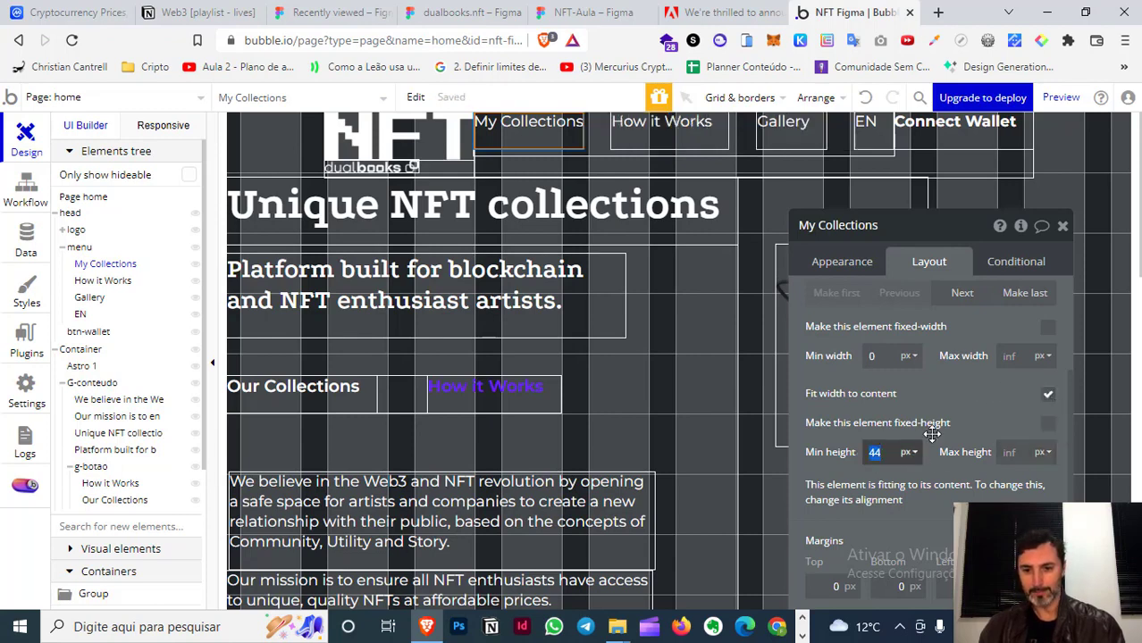
{"action": "type", "text": "0"}
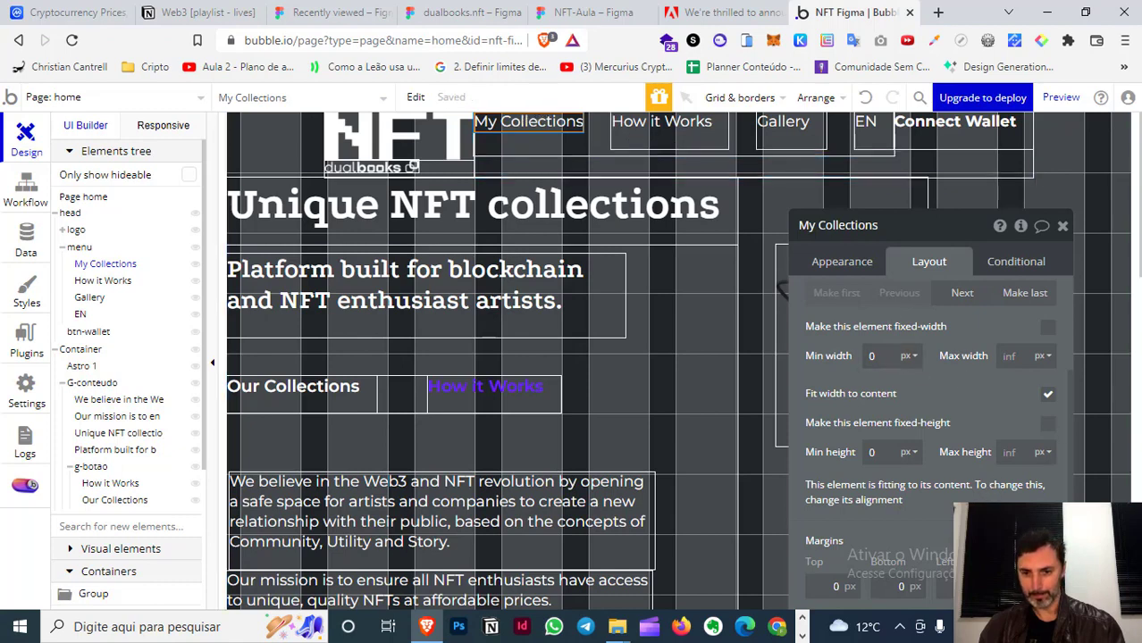
{"action": "left_click", "coordinate": [664, 140]}
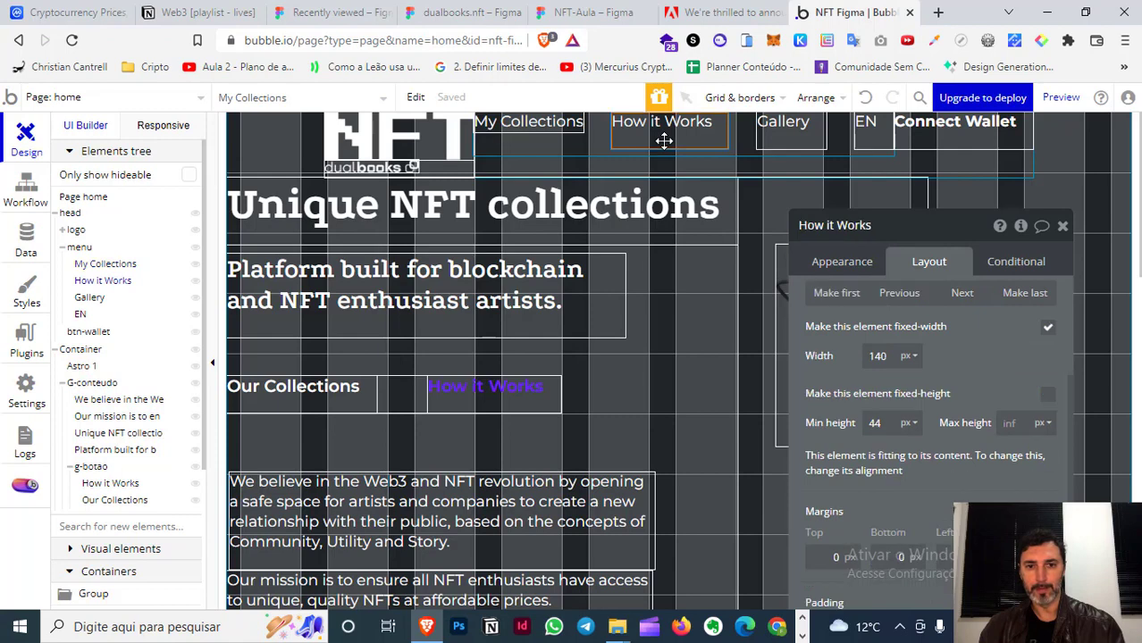
{"action": "left_click", "coordinate": [1047, 327]}
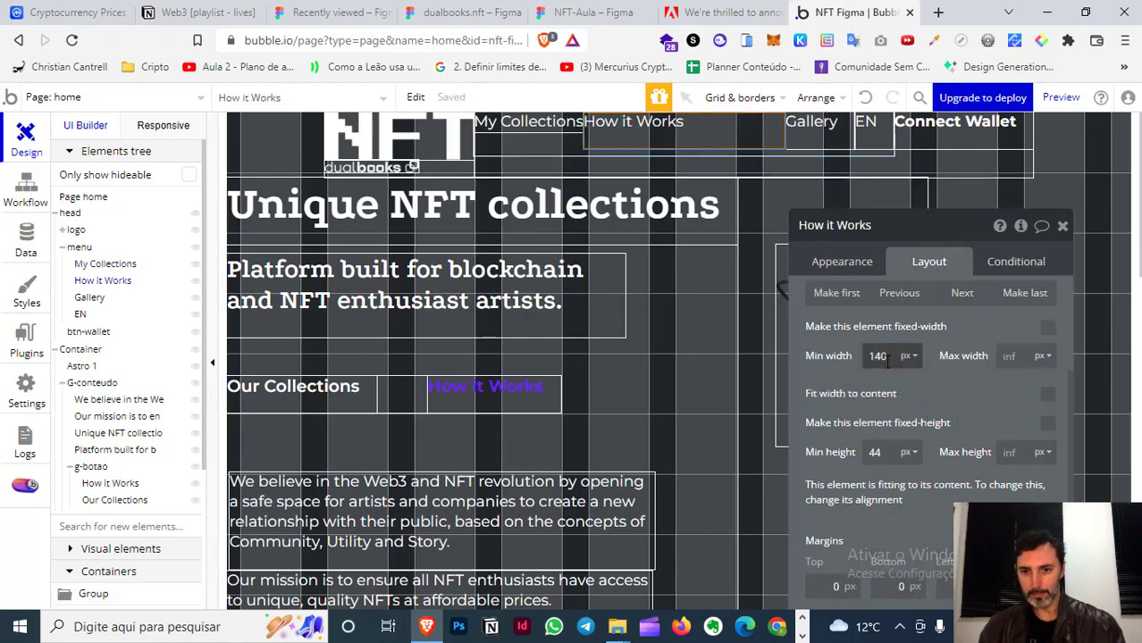
{"action": "key", "text": "BackSpace"}
{"action": "left_click", "coordinate": [887, 452]}
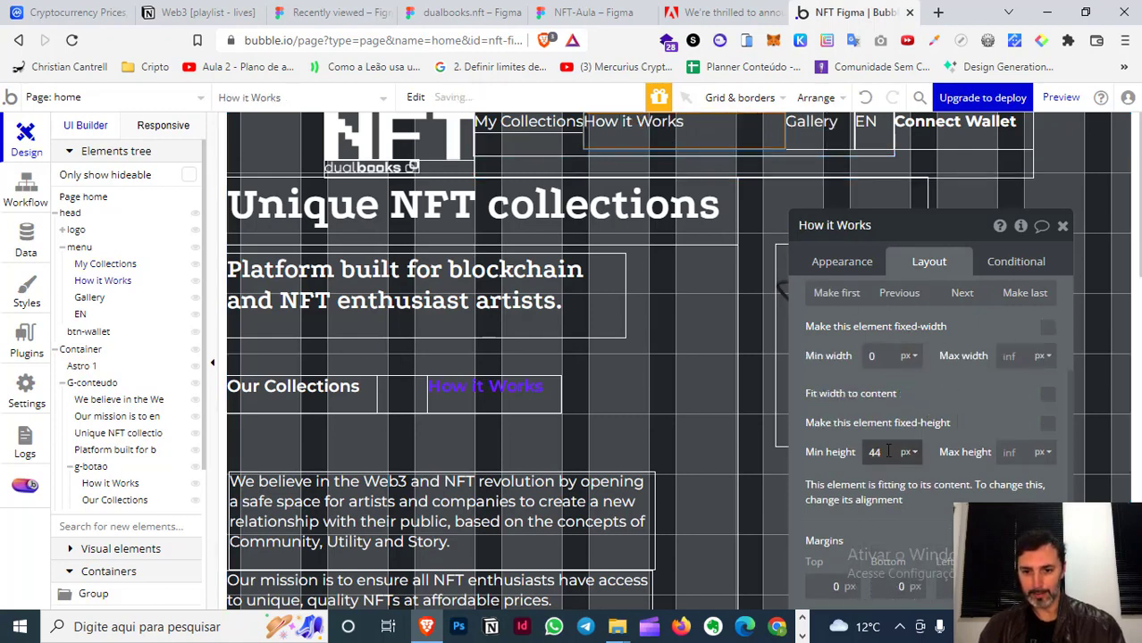
{"action": "type", "text": "0"}
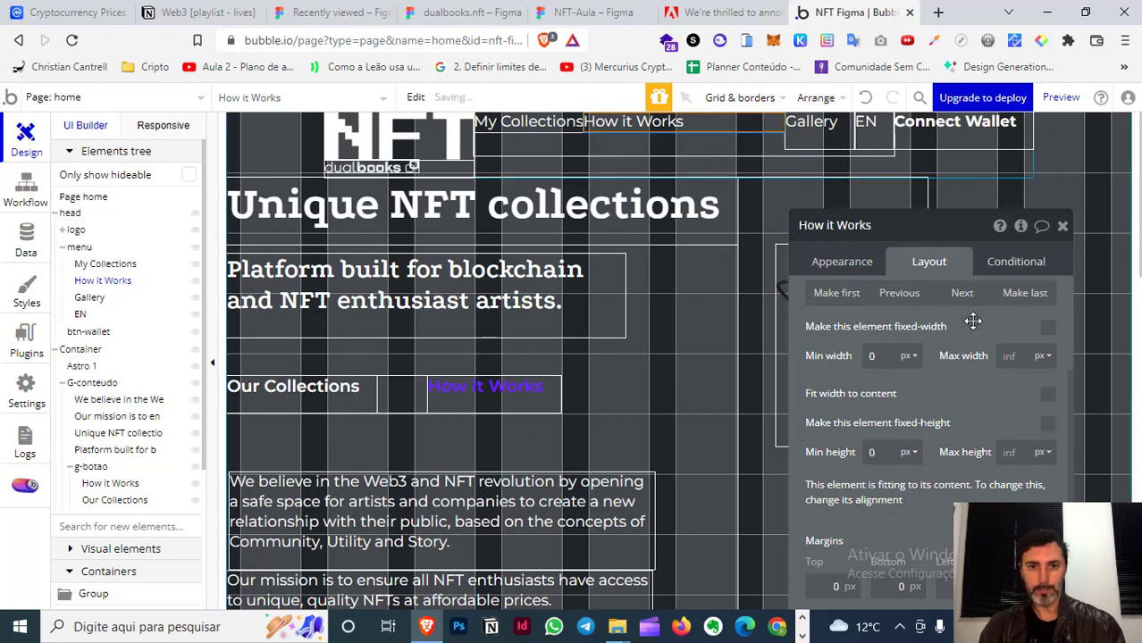
{"action": "left_click", "coordinate": [1047, 394]}
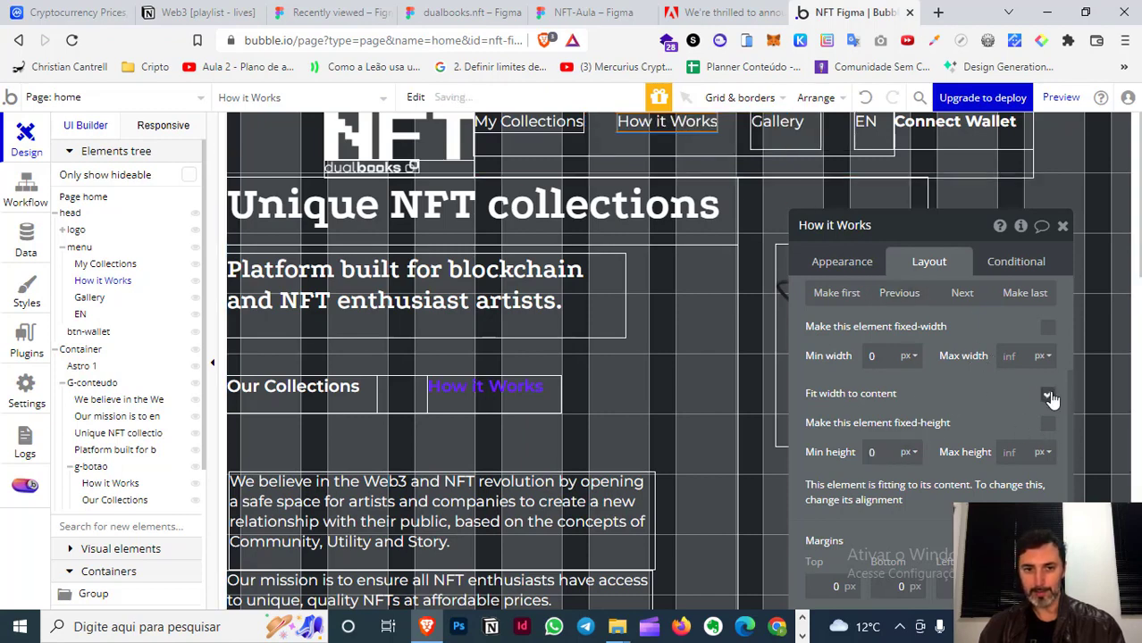
- Make Gallery and EN fit their text width with 0 minimum width and height
{"action": "left_click", "coordinate": [790, 137]}
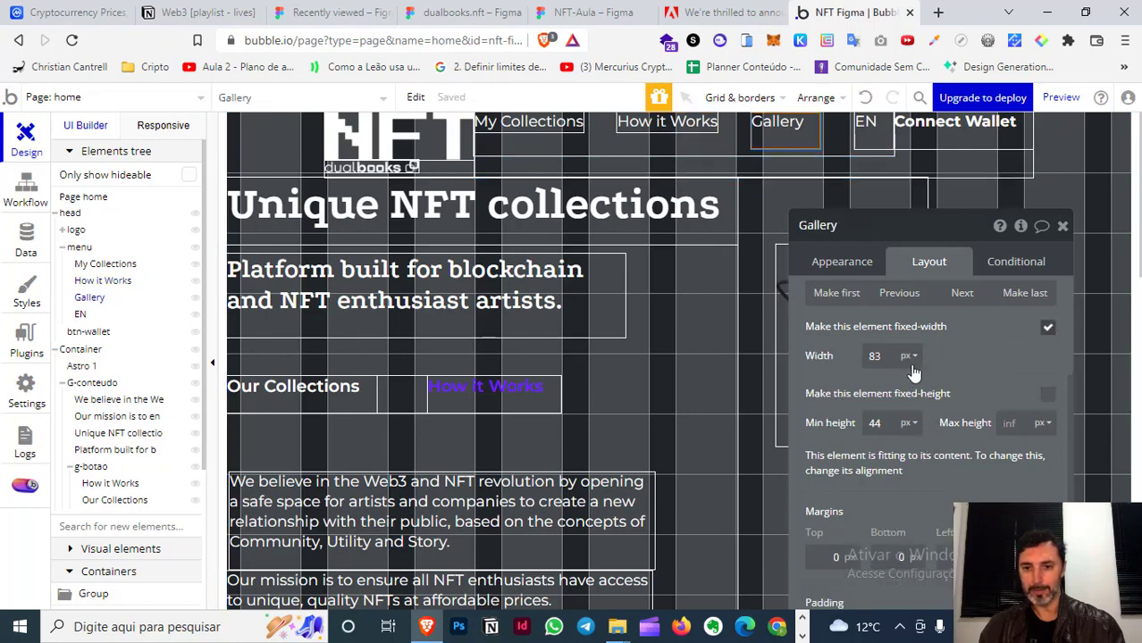
{"action": "key", "text": "BackSpace"}
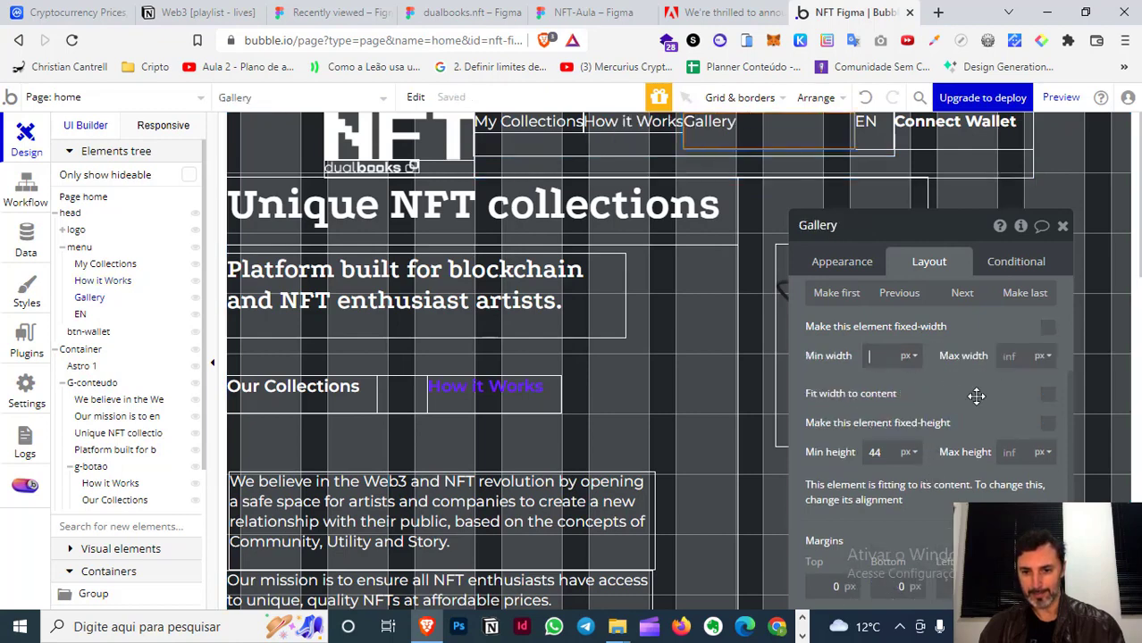
{"action": "type", "text": "0"}
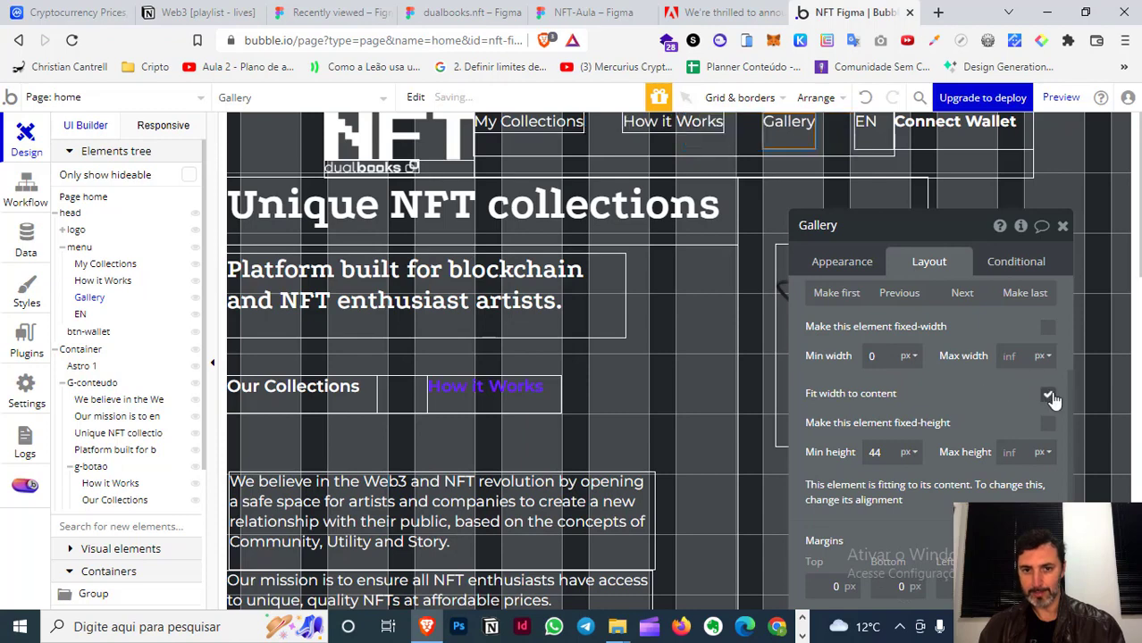
{"action": "left_click", "coordinate": [1048, 394]}
{"action": "left_click", "coordinate": [875, 452]}
{"action": "double_click", "coordinate": [876, 452]}
{"action": "type", "text": "0"}
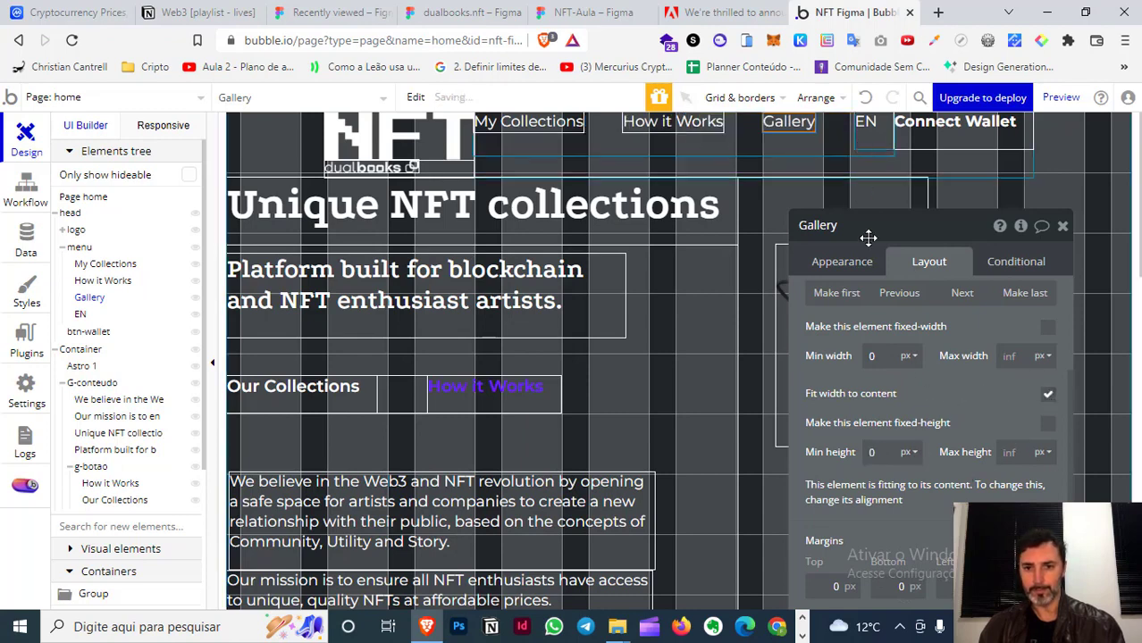
{"action": "left_click", "coordinate": [869, 134]}
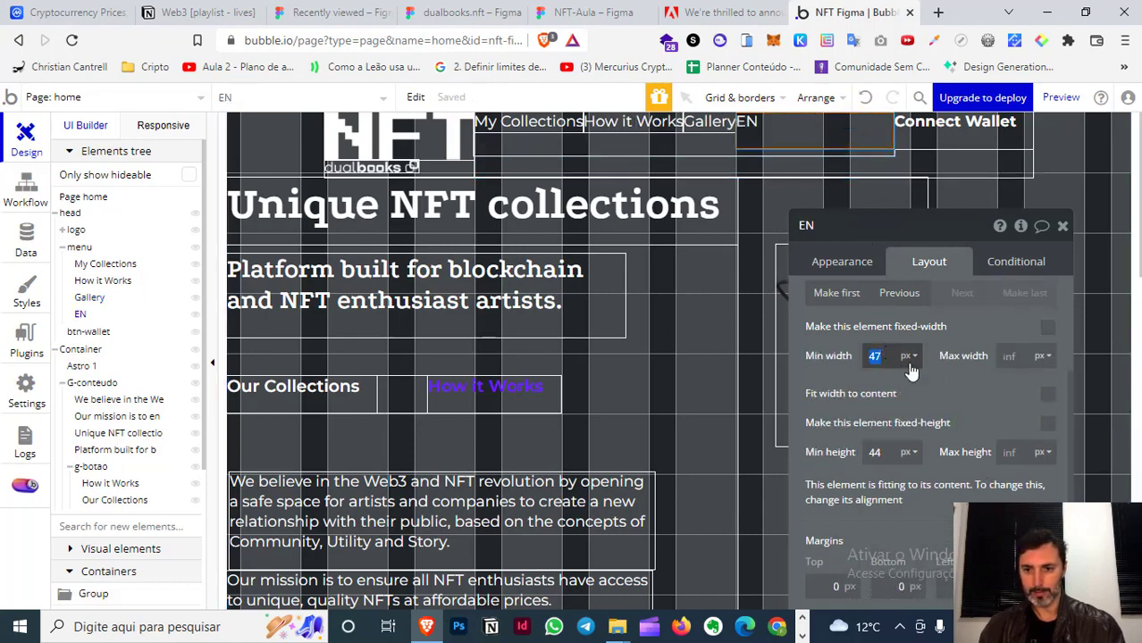
{"action": "type", "text": "0"}
{"action": "left_click", "coordinate": [1047, 394]}
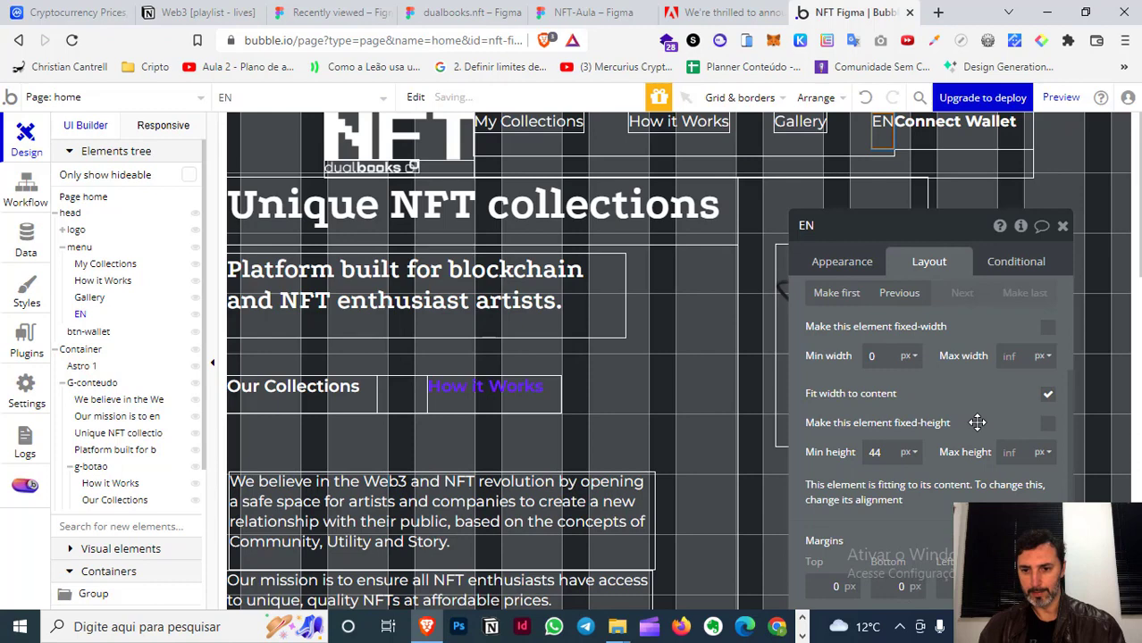
{"action": "double_click", "coordinate": [876, 454]}
{"action": "type", "text": "0"}
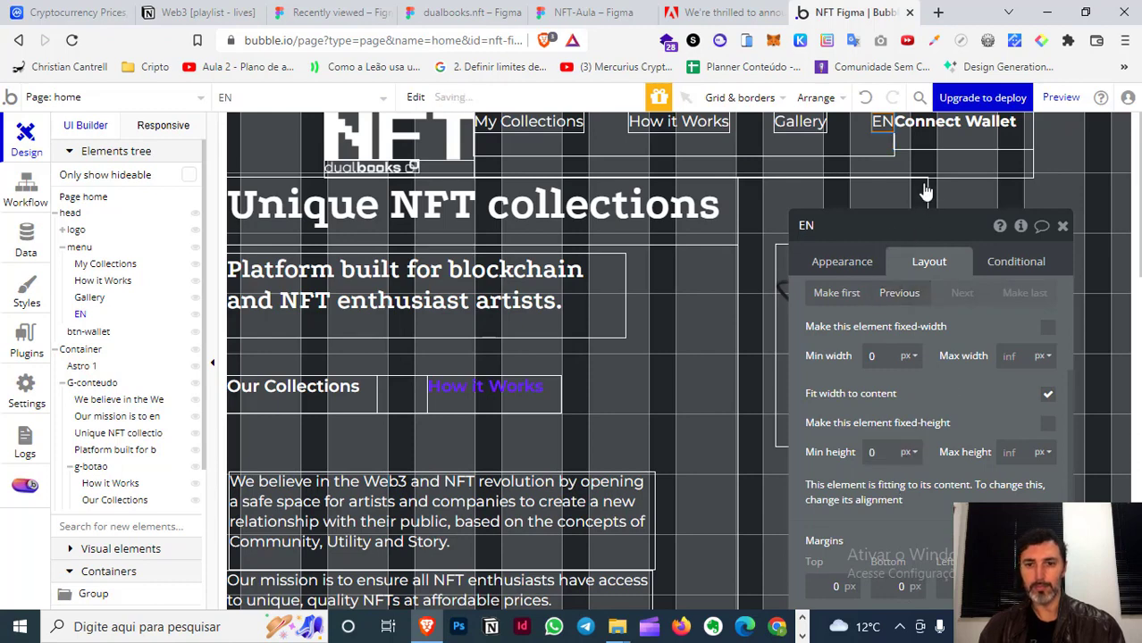
- Give the Connect Wallet button a 45 px minimum height and keep it top-aligned in the header
{"action": "left_click", "coordinate": [952, 143]}
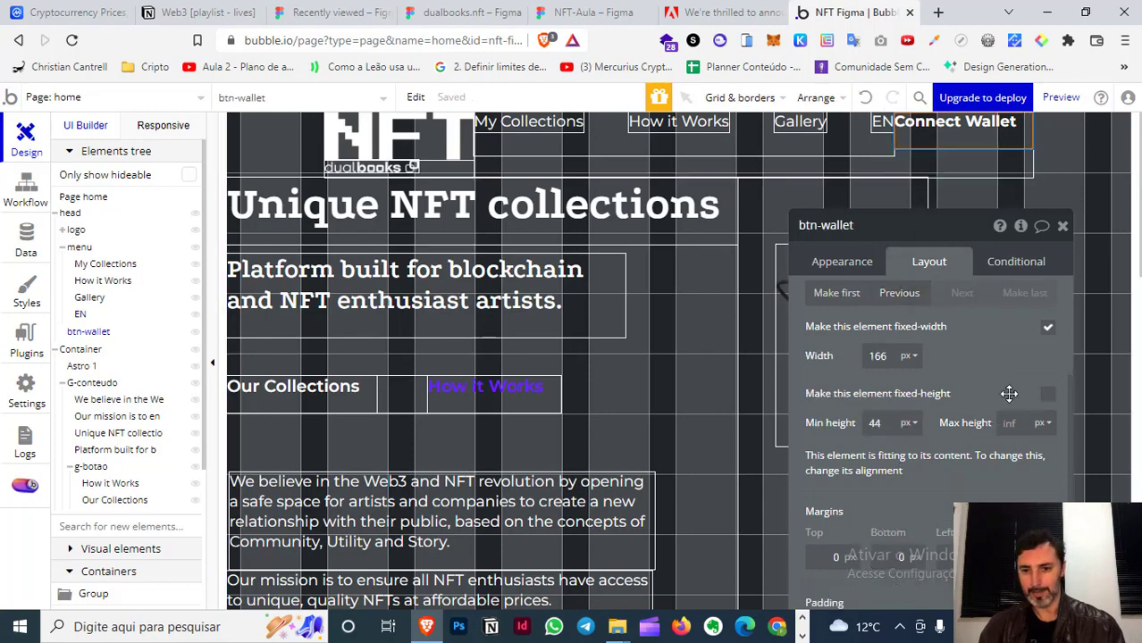
{"action": "left_click", "coordinate": [880, 327]}
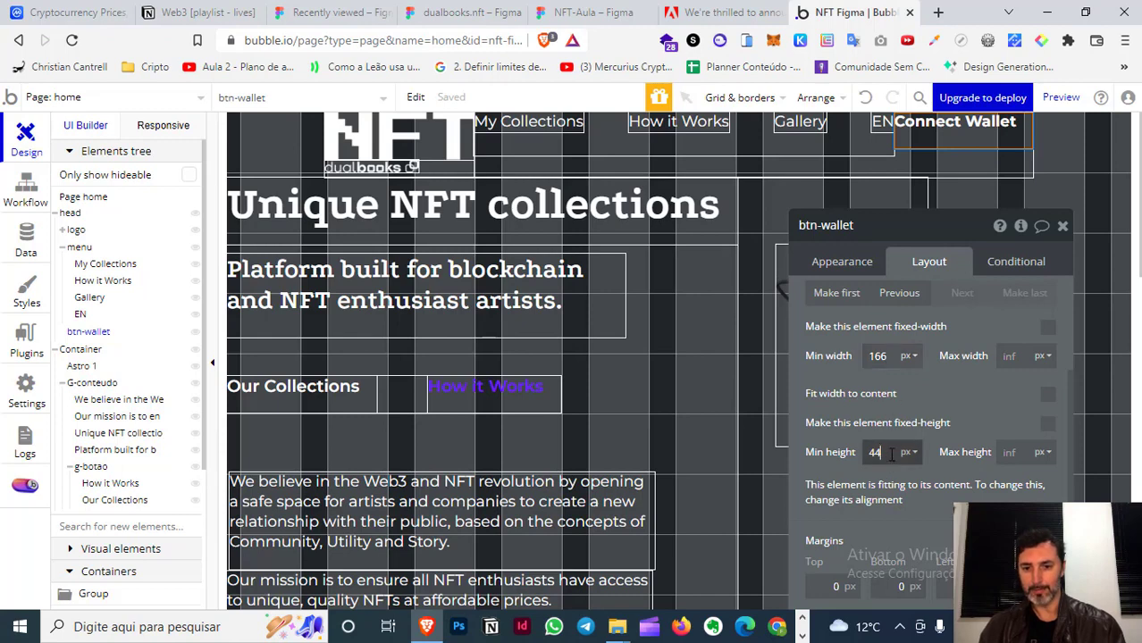
{"action": "type", "text": "45"}
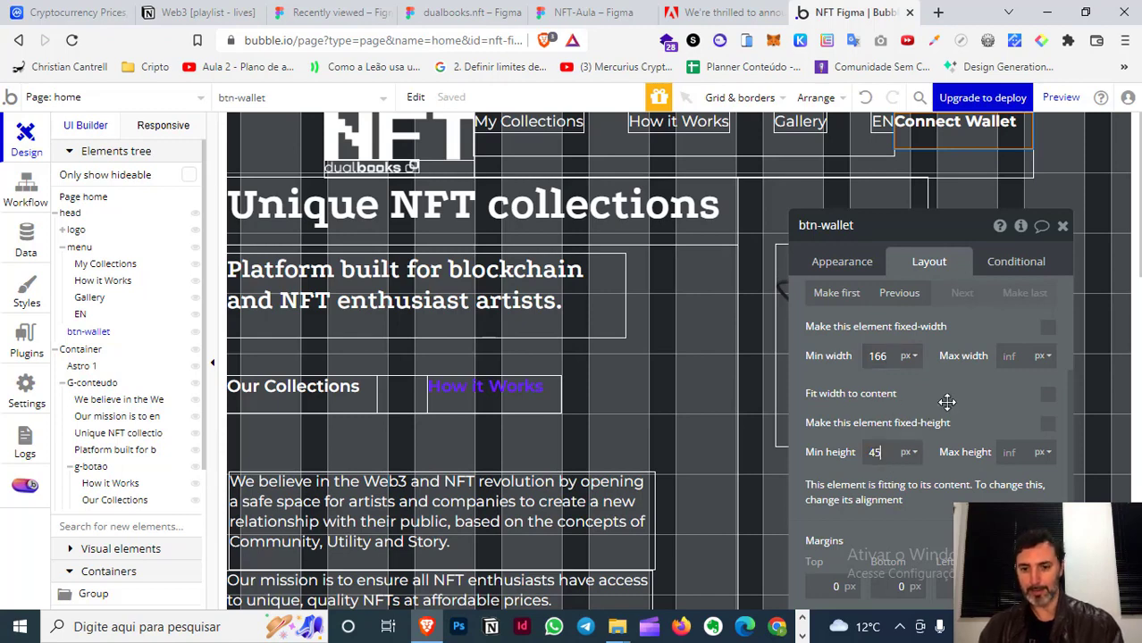
{"action": "scroll", "coordinate": [968, 339], "scroll_direction": "up", "scroll_amount": 2}
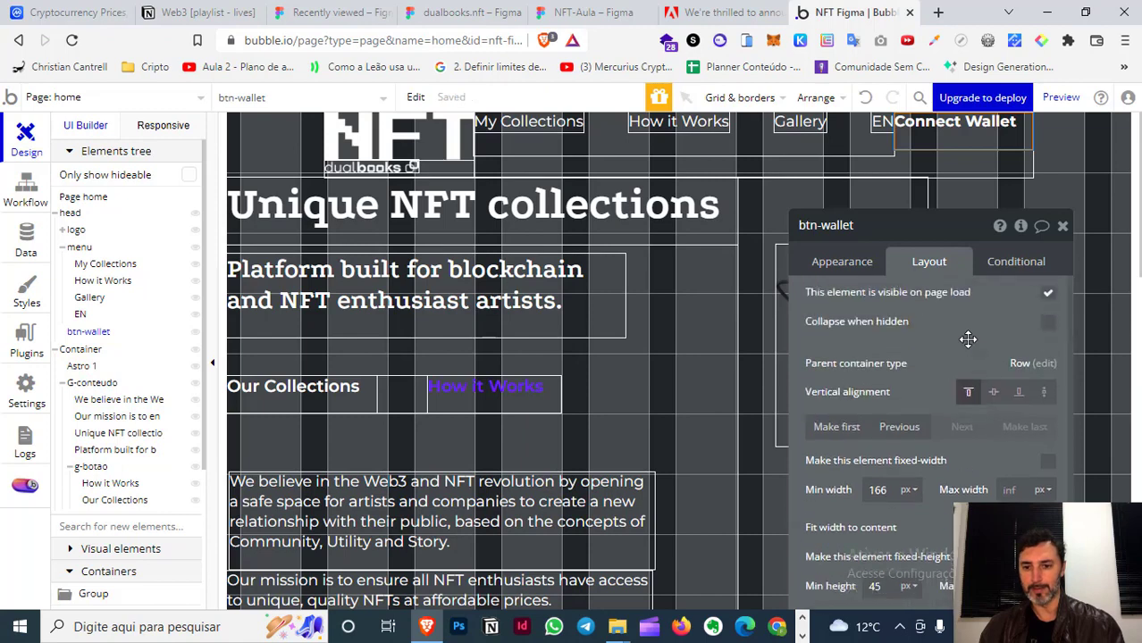
{"action": "left_click", "coordinate": [993, 394]}
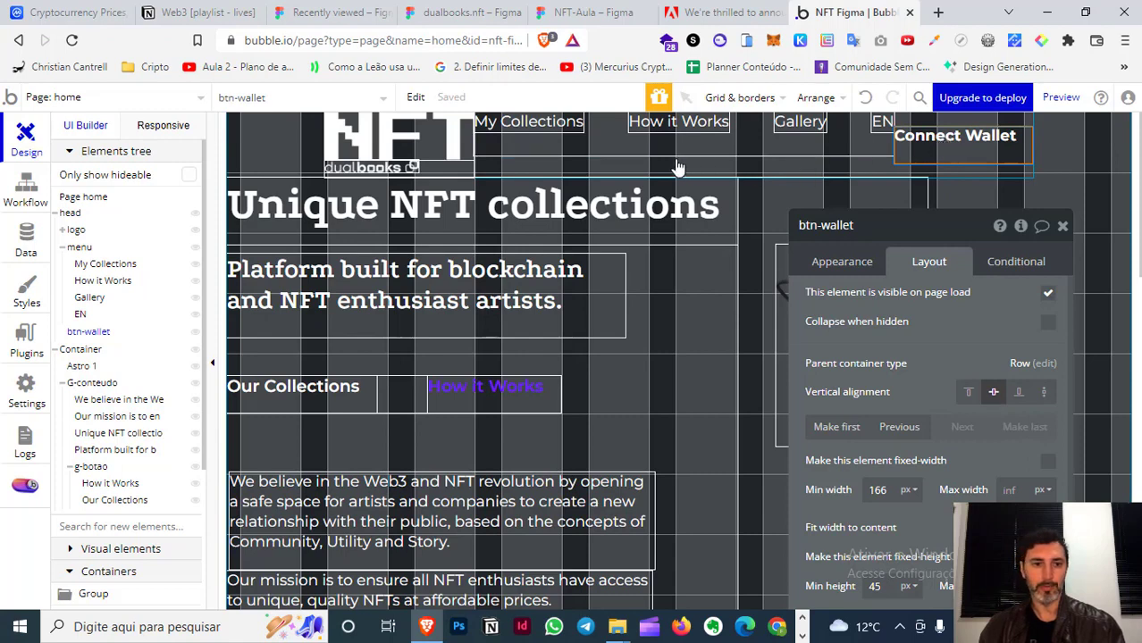
{"action": "left_click", "coordinate": [968, 391]}
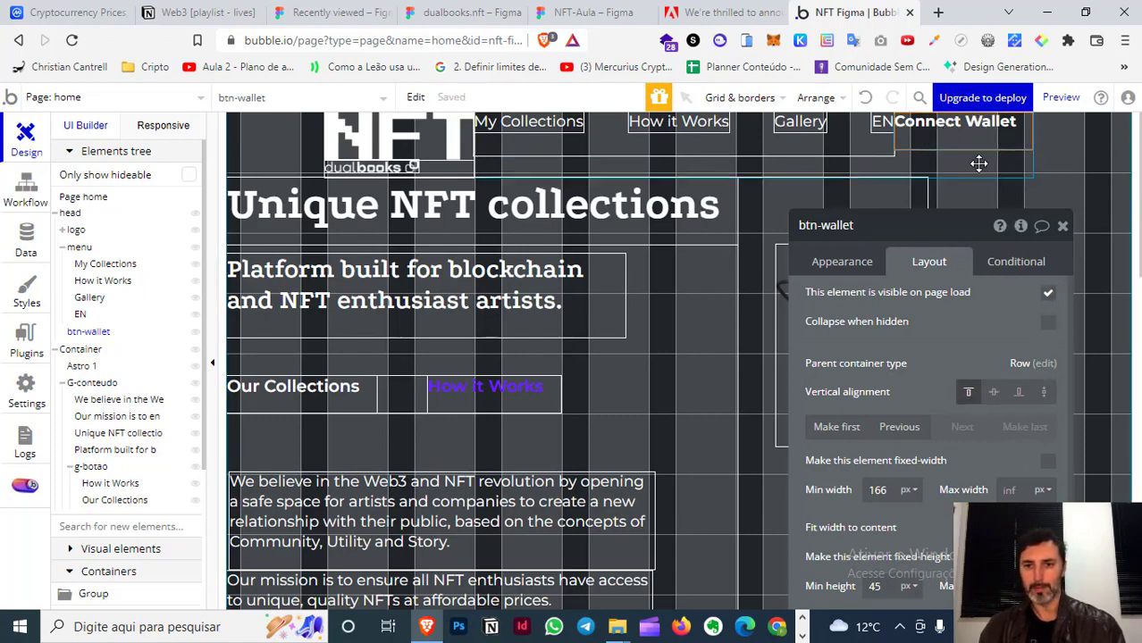
{"action": "left_click", "coordinate": [1027, 134]}
- Set the head group's minimum height from 78 to 0, keep fit-height-to-content on, and preview the page
{"action": "scroll", "coordinate": [950, 414], "scroll_direction": "down", "scroll_amount": 3}
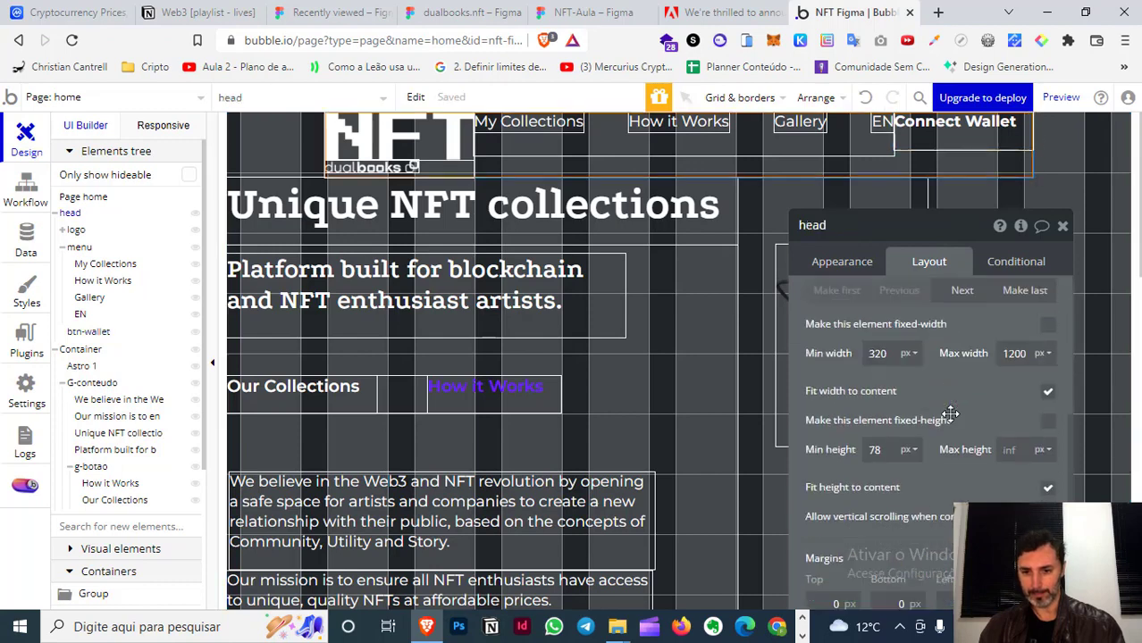
{"action": "scroll", "coordinate": [950, 413], "scroll_direction": "down", "scroll_amount": 1}
{"action": "key", "text": "BackSpace"}
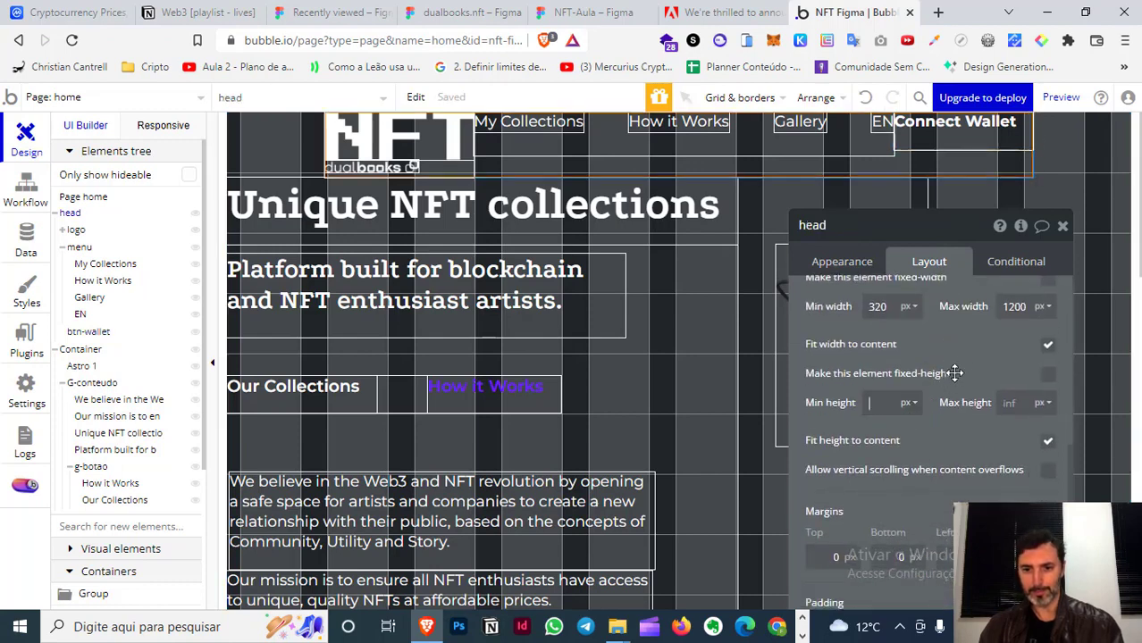
{"action": "left_click", "coordinate": [1047, 444]}
{"action": "left_click", "coordinate": [1047, 444]}
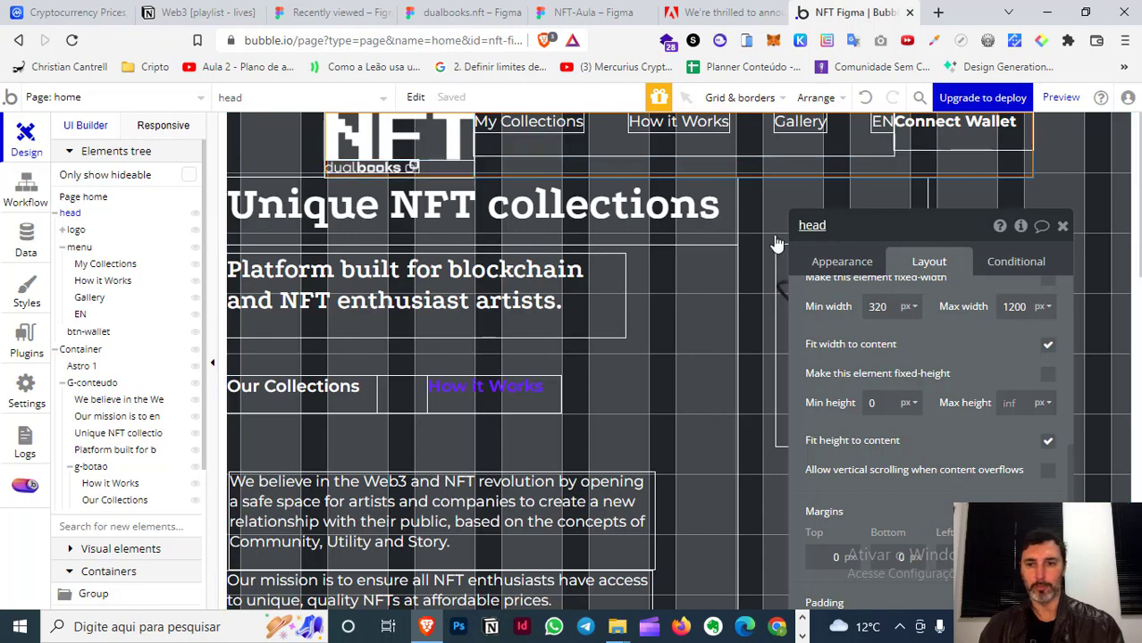
{"action": "left_click", "coordinate": [1061, 100]}
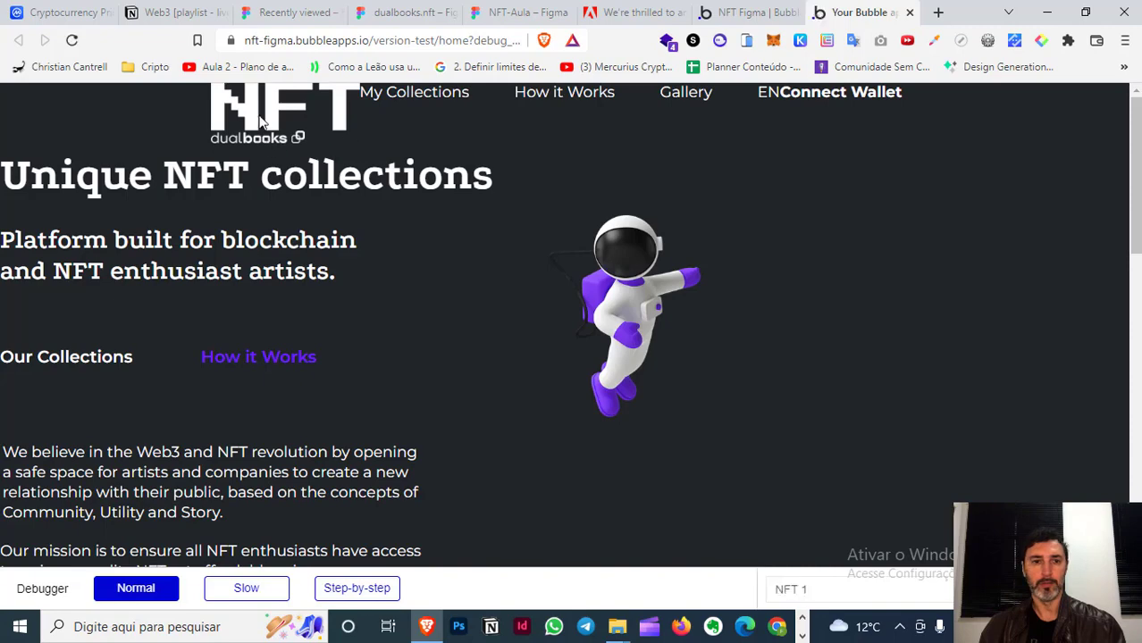
- Check the preview at 80% and 100% zoom, then return to the editor
{"action": "key", "text": "ctrl+minus"}
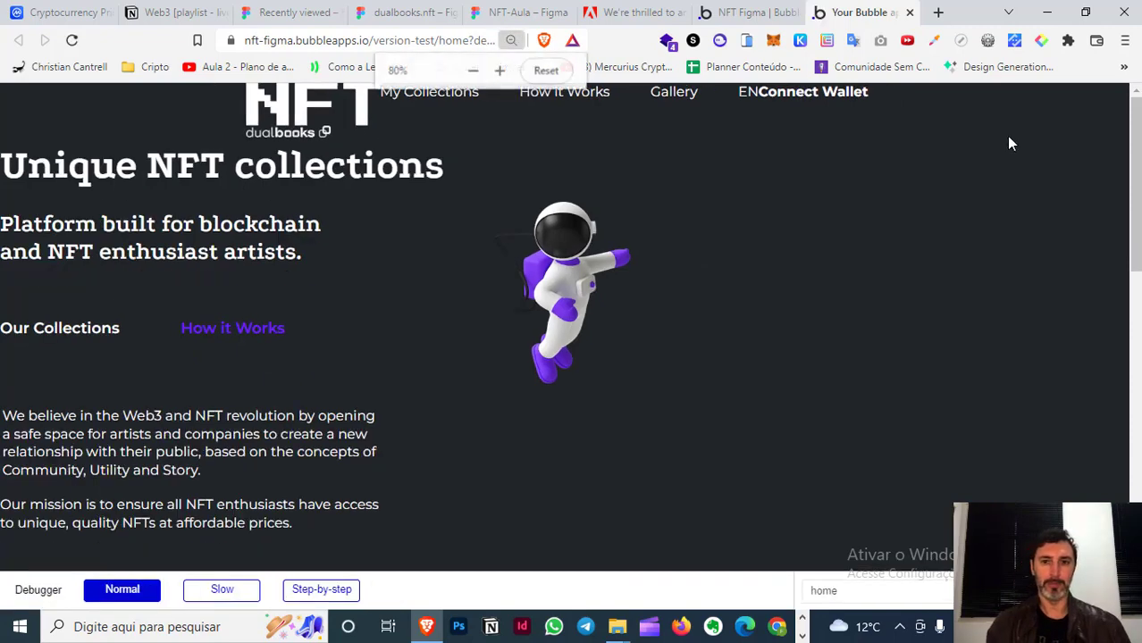
{"action": "key", "text": "ctrl+minus"}
{"action": "key", "text": "ctrl+minus"}
{"action": "key", "text": "ctrl+plus"}
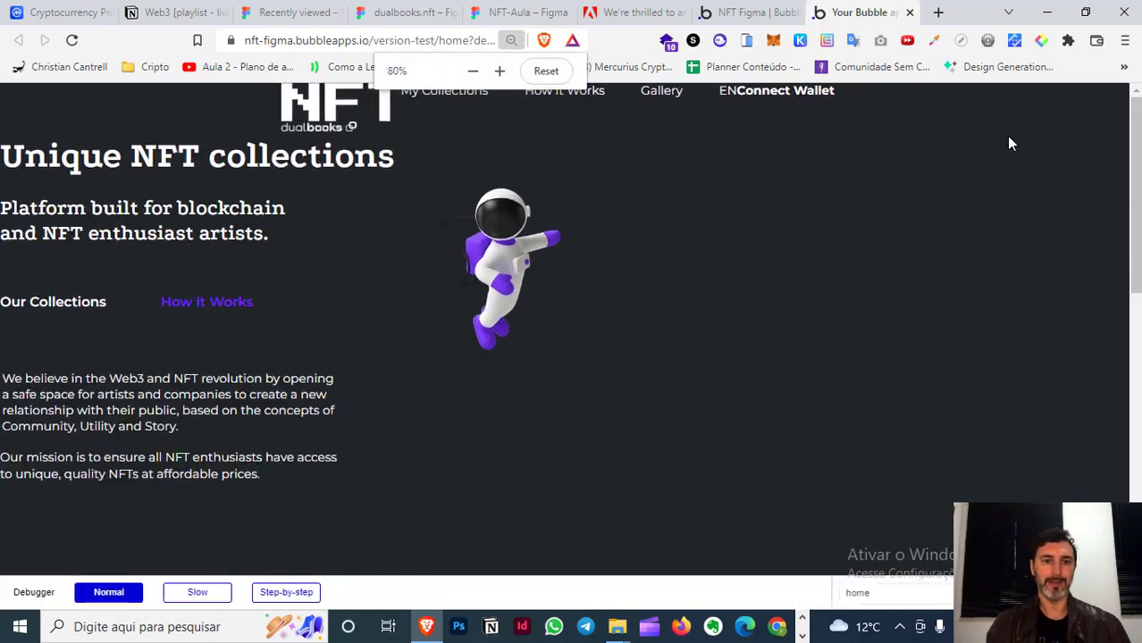
{"action": "key", "text": "ctrl+plus"}
{"action": "key", "text": "ctrl+plus"}
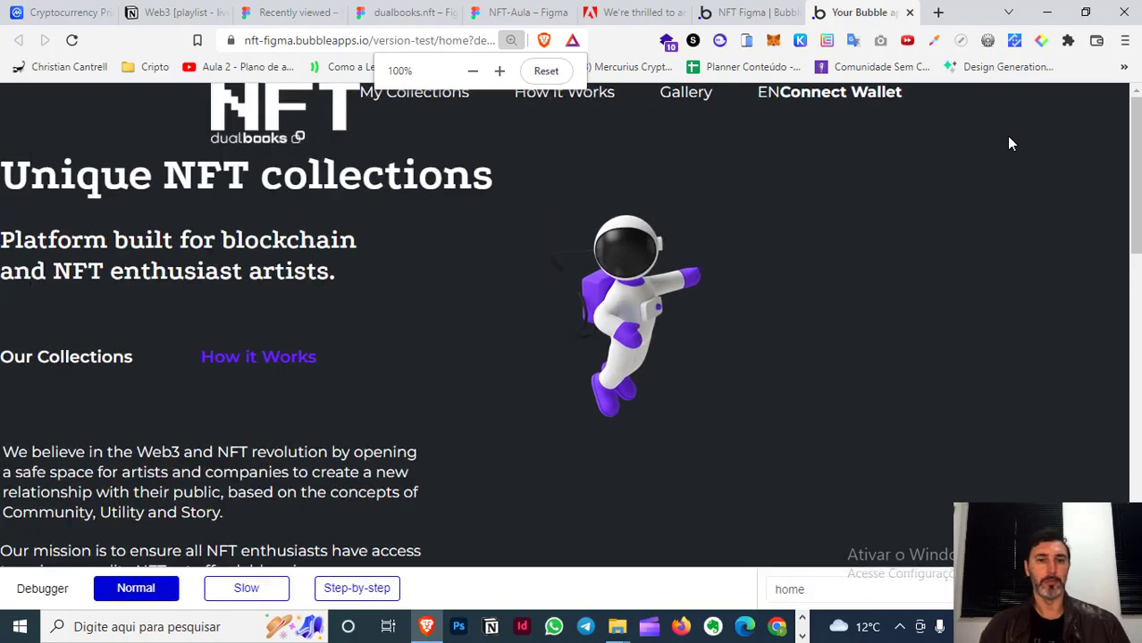
{"action": "left_click", "coordinate": [770, 12]}
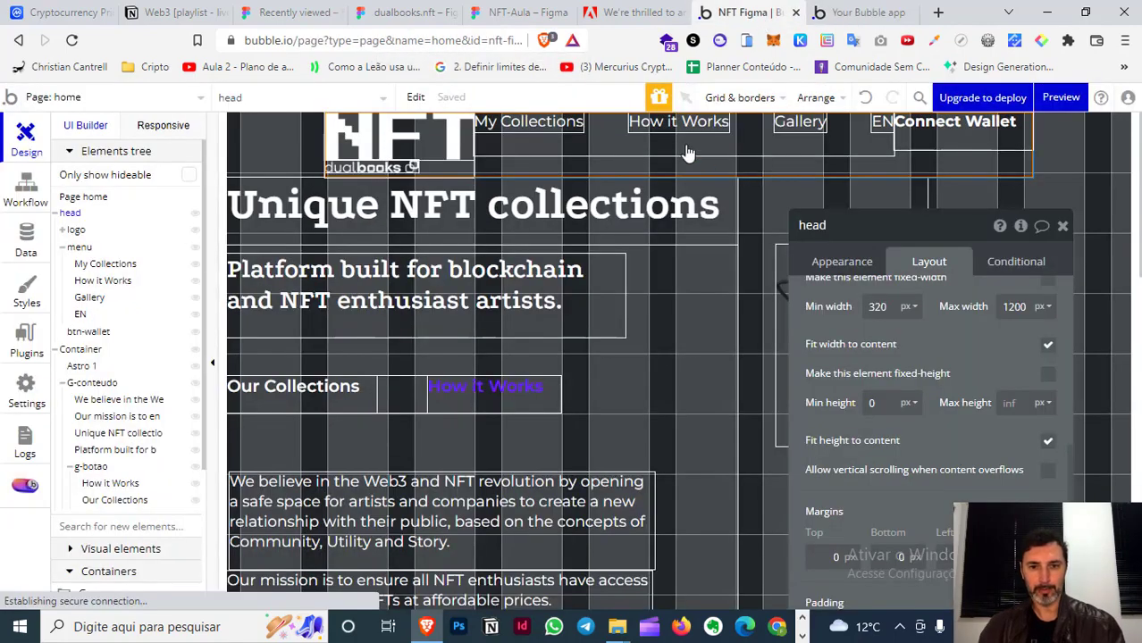
- Give the menu group a 0 minimum height and centre its links vertically
{"action": "left_click", "coordinate": [662, 149]}
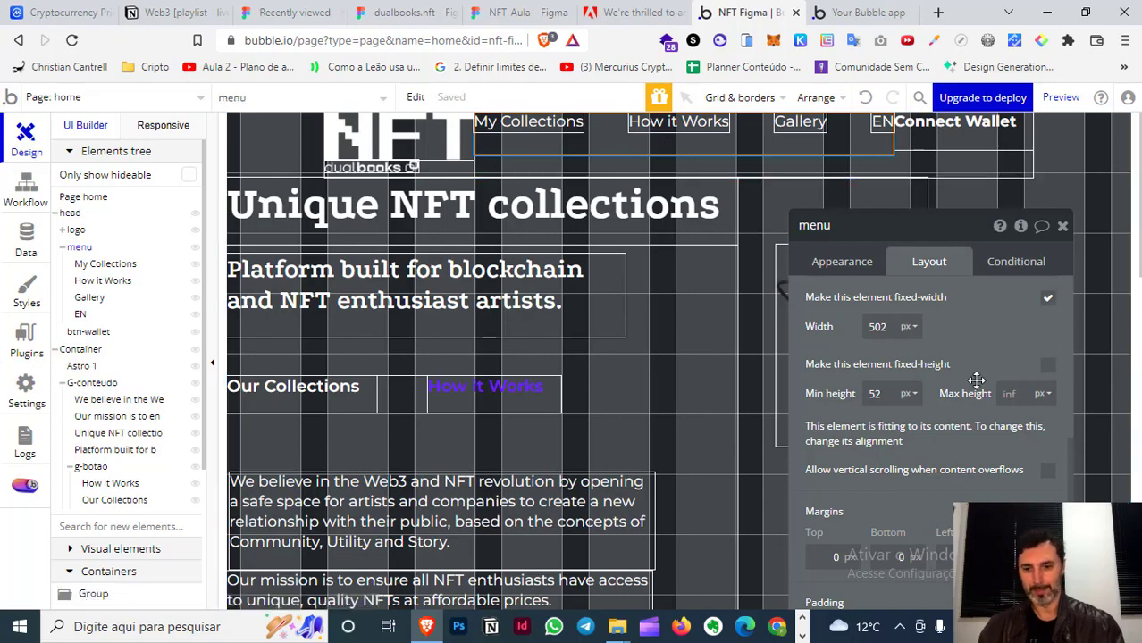
{"action": "scroll", "coordinate": [972, 366], "scroll_direction": "up", "scroll_amount": 3}
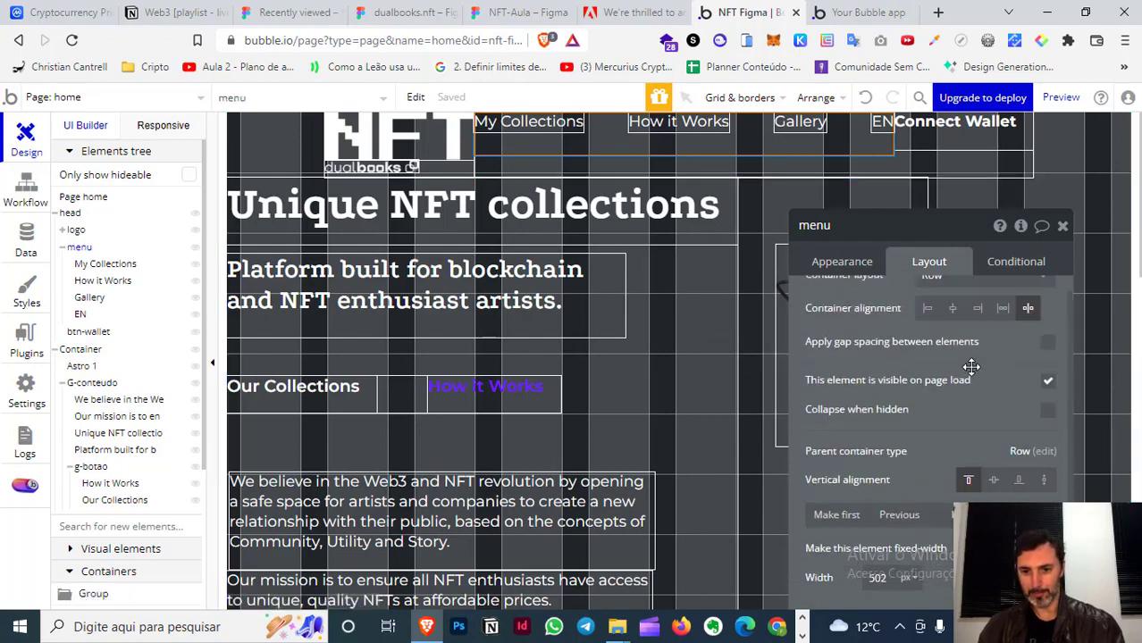
{"action": "scroll", "coordinate": [891, 394], "scroll_direction": "down", "scroll_amount": 3}
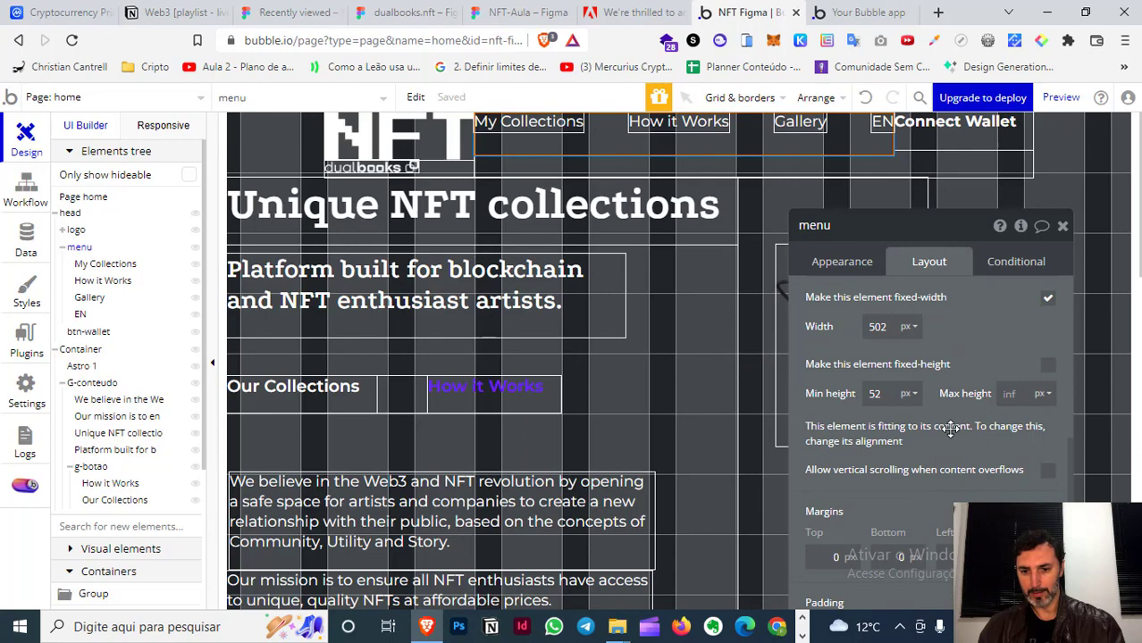
{"action": "double_click", "coordinate": [876, 394]}
{"action": "type", "text": "0"}
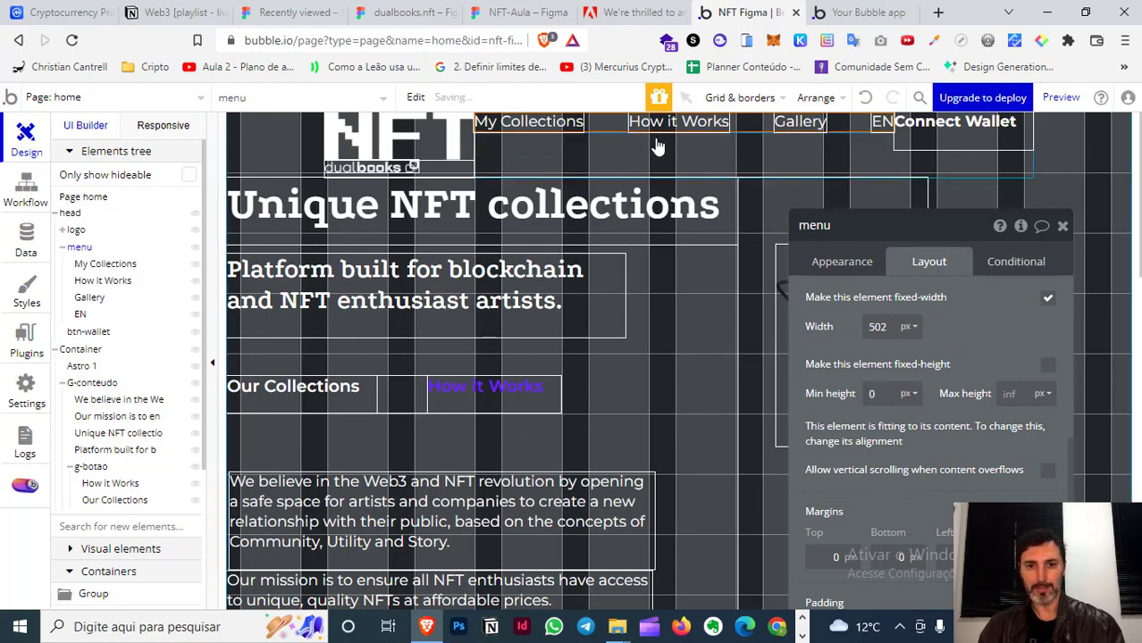
{"action": "scroll", "coordinate": [1005, 394], "scroll_direction": "up", "scroll_amount": 2}
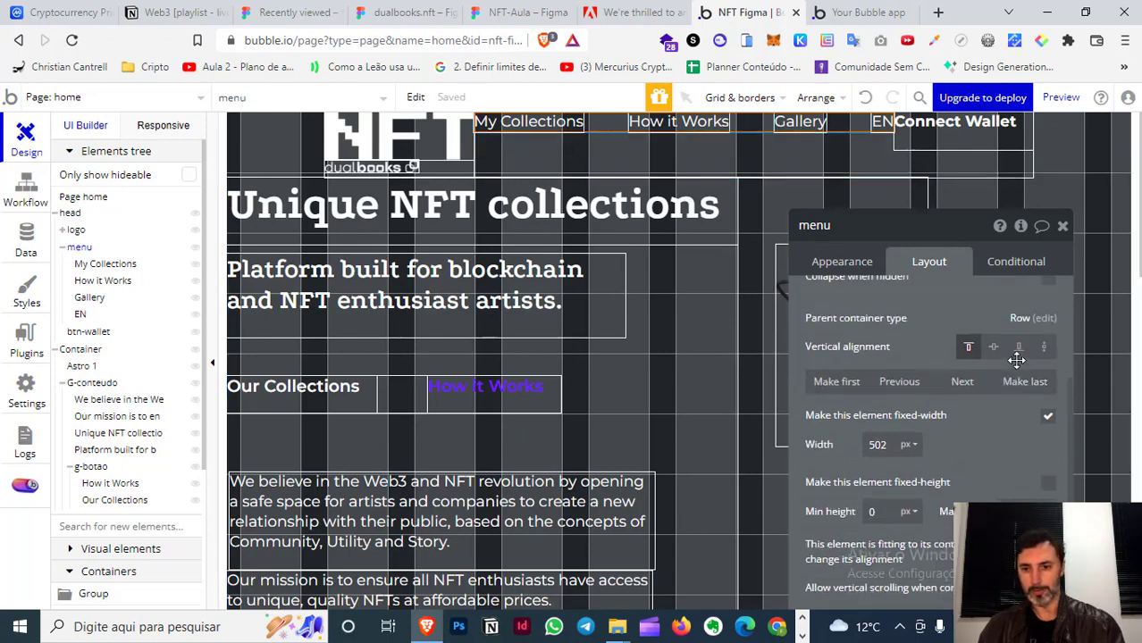
{"action": "left_click", "coordinate": [994, 397]}
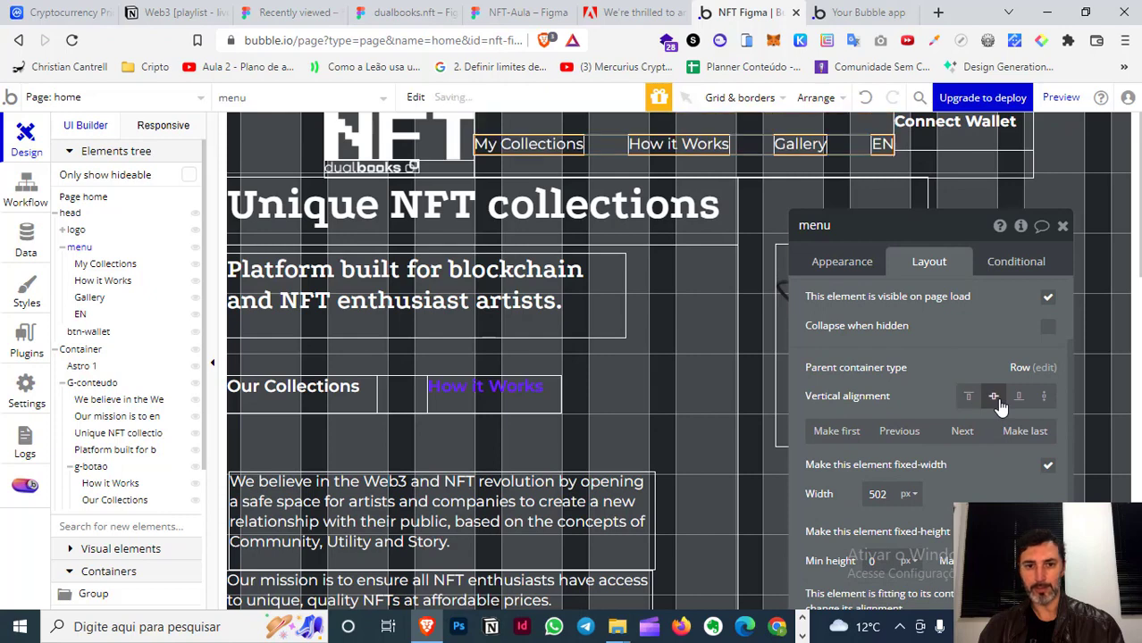
- Centre the Connect Wallet button vertically in the header
{"action": "left_click", "coordinate": [941, 146]}
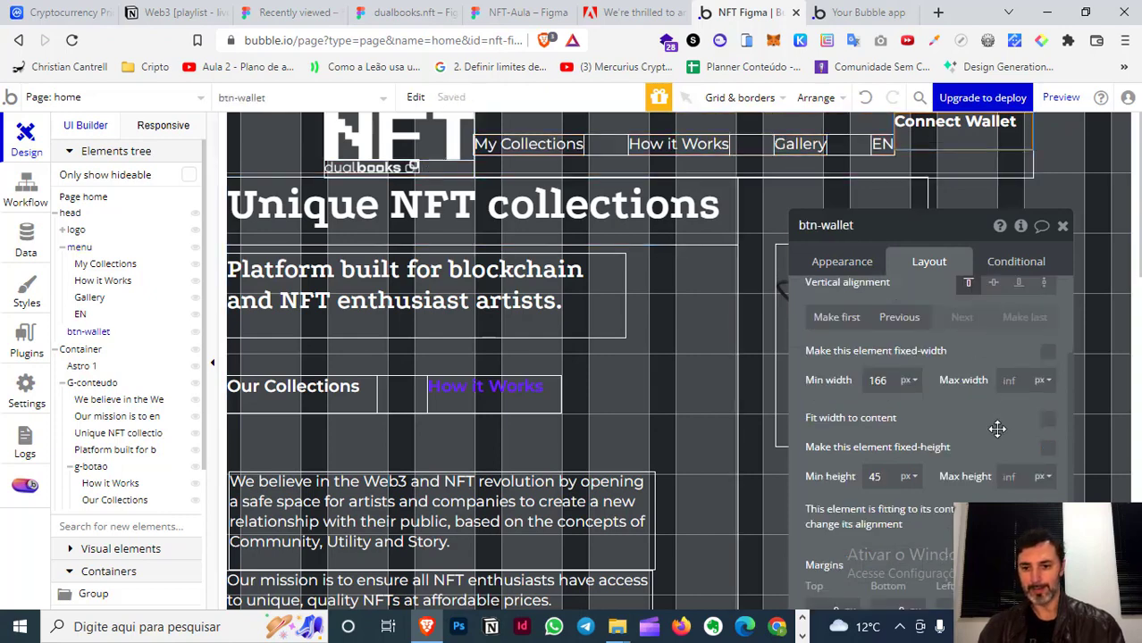
{"action": "scroll", "coordinate": [994, 420], "scroll_direction": "up", "scroll_amount": 1}
{"action": "scroll", "coordinate": [991, 401], "scroll_direction": "up", "scroll_amount": 2}
{"action": "left_click", "coordinate": [994, 392]}
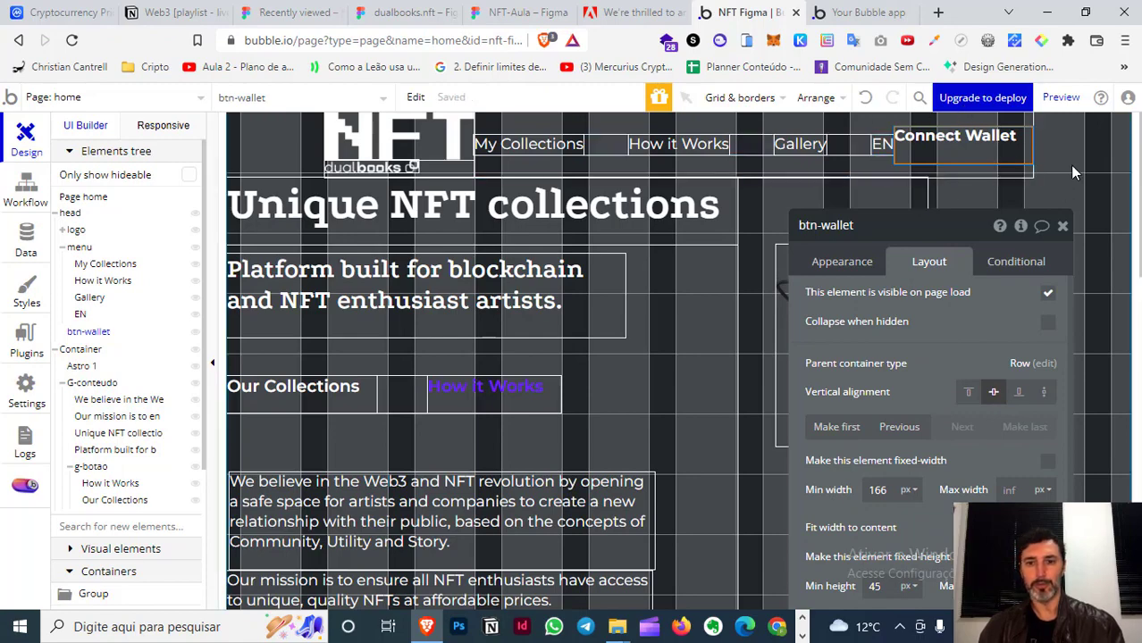
{"action": "left_click", "coordinate": [856, 12]}
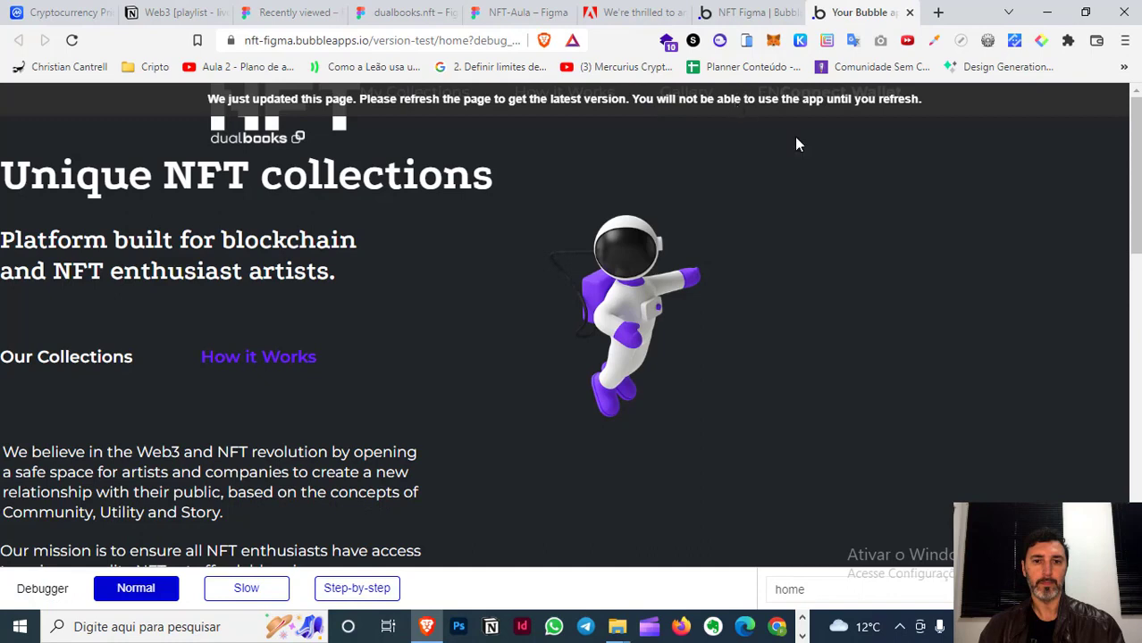
{"action": "key", "text": "F5"}
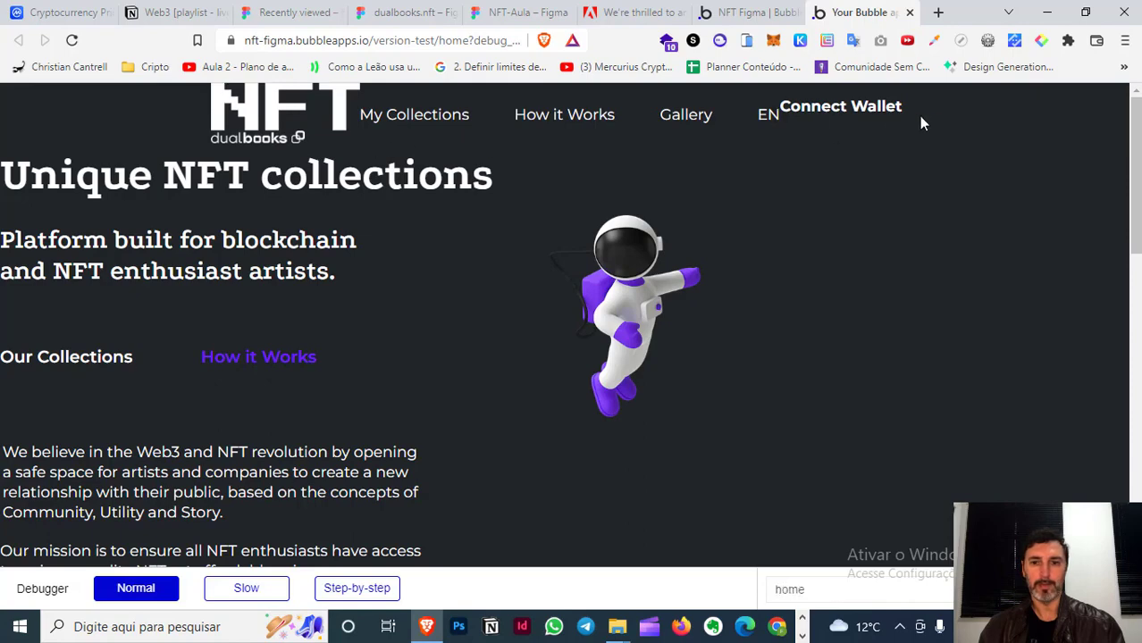
{"action": "left_click", "coordinate": [746, 12]}
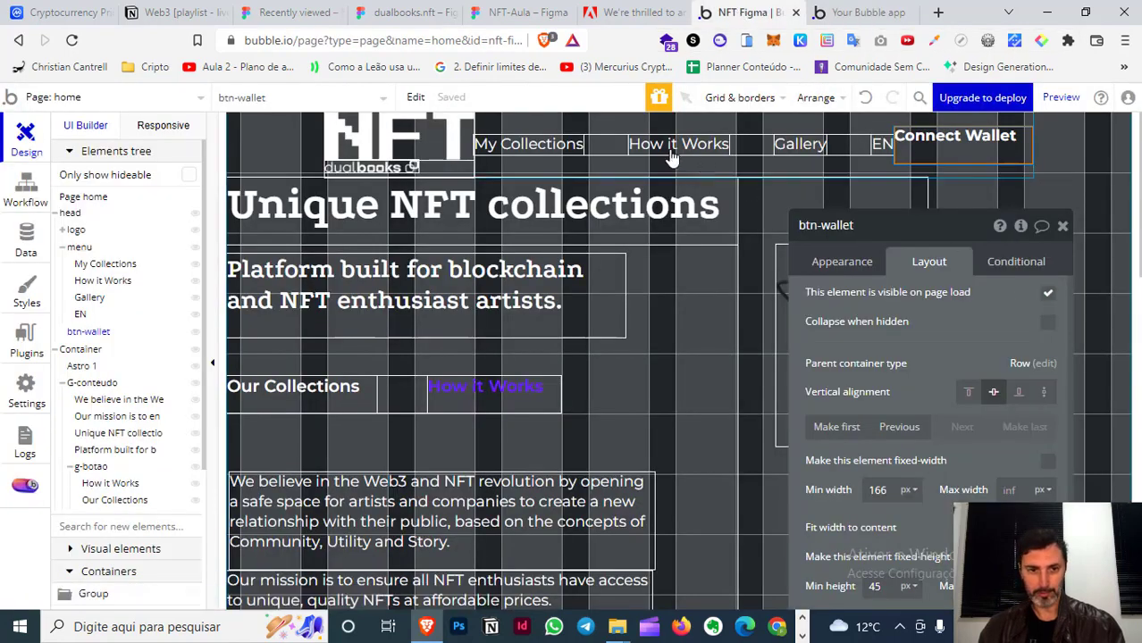
- Make the menu group fit its width, with its 502 minimum width cleared to 0 and an 8 px column gap
{"action": "left_click", "coordinate": [613, 144]}
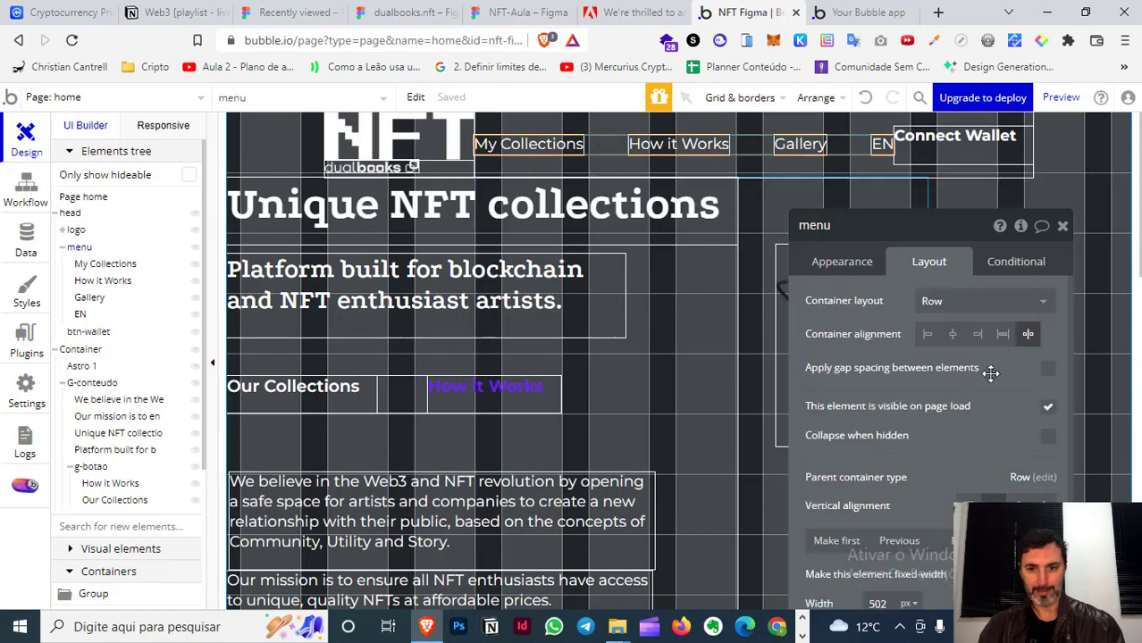
{"action": "scroll", "coordinate": [1024, 394], "scroll_direction": "down", "scroll_amount": 2}
{"action": "scroll", "coordinate": [1024, 394], "scroll_direction": "down", "scroll_amount": 1}
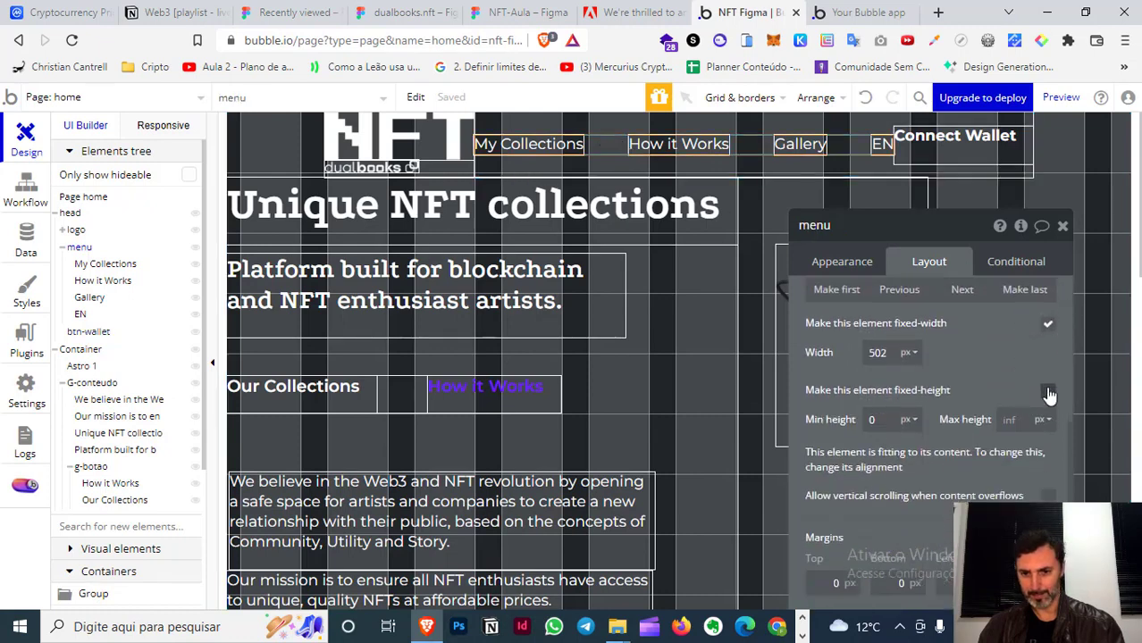
{"action": "left_click", "coordinate": [1047, 323]}
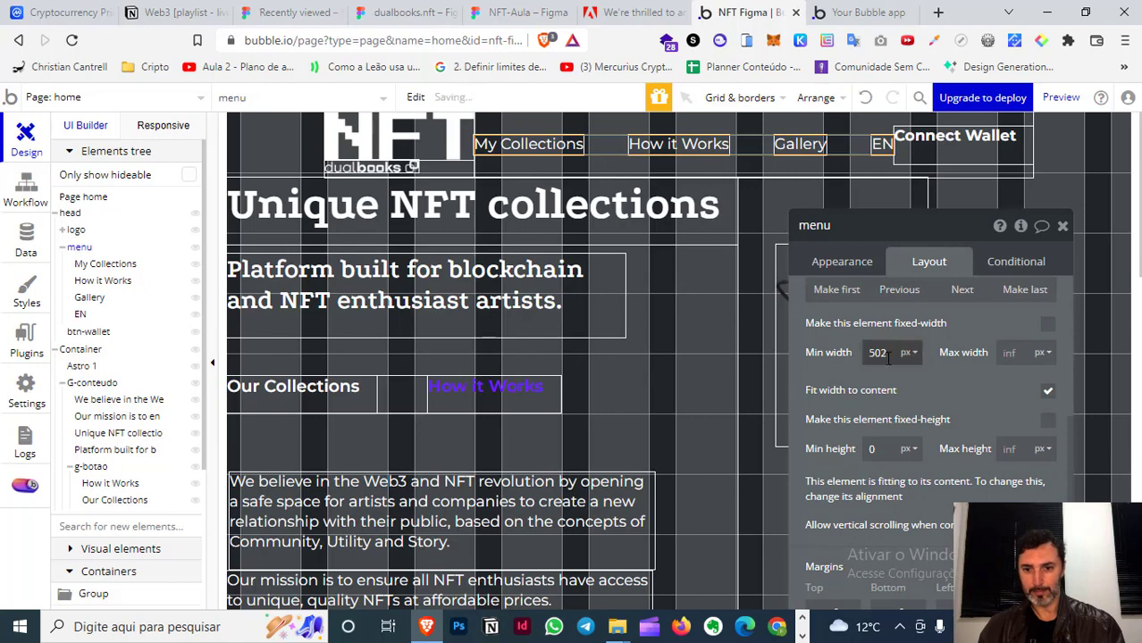
{"action": "key", "text": "BackSpace"}
{"action": "key", "text": "BackSpace"}
{"action": "key", "text": "BackSpace"}
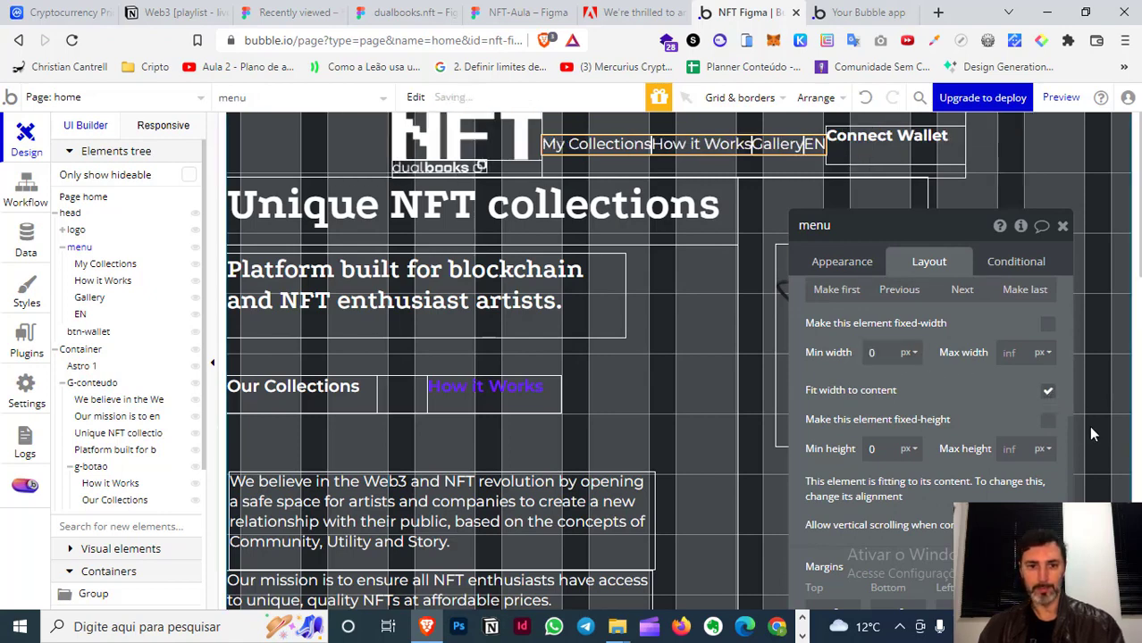
{"action": "scroll", "coordinate": [1020, 378], "scroll_direction": "up", "scroll_amount": 3}
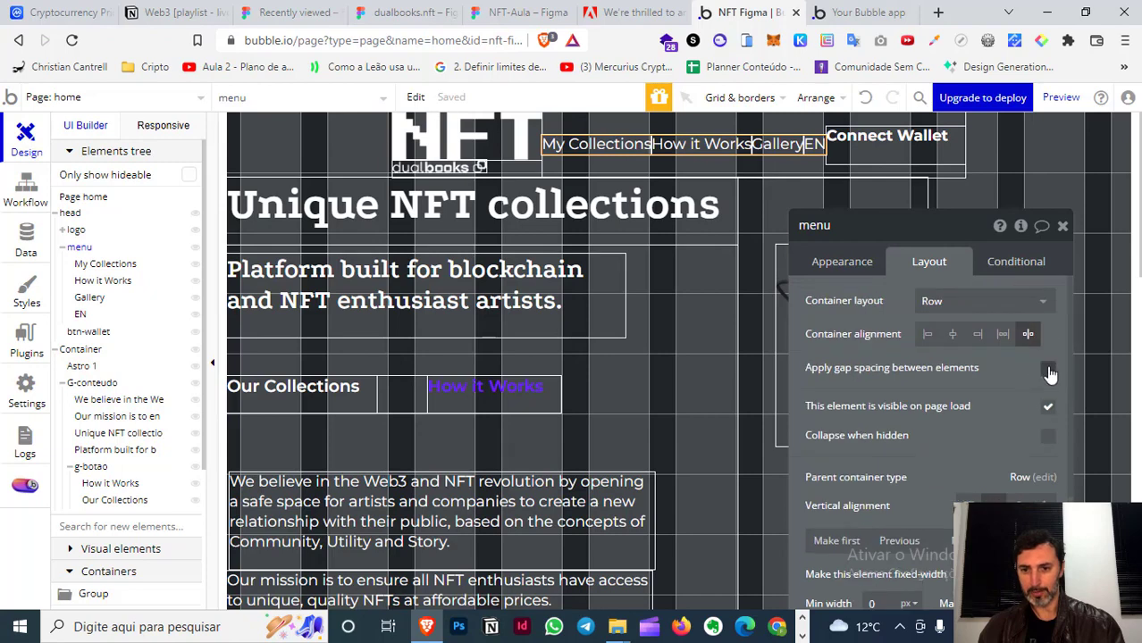
{"action": "left_click", "coordinate": [1044, 368]}
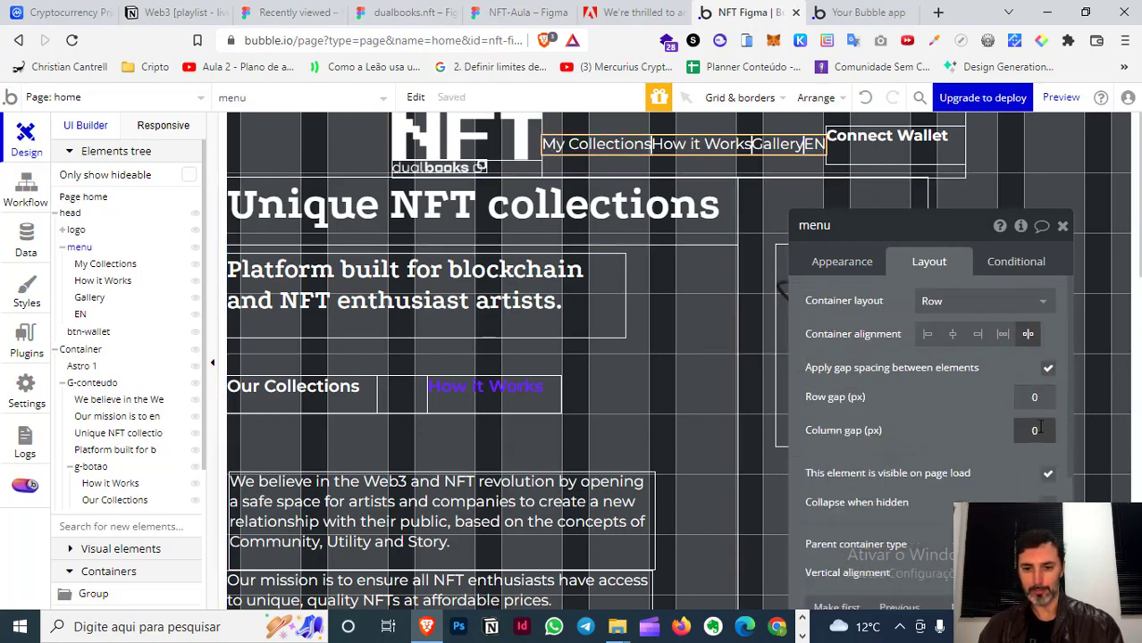
{"action": "type", "text": "8"}
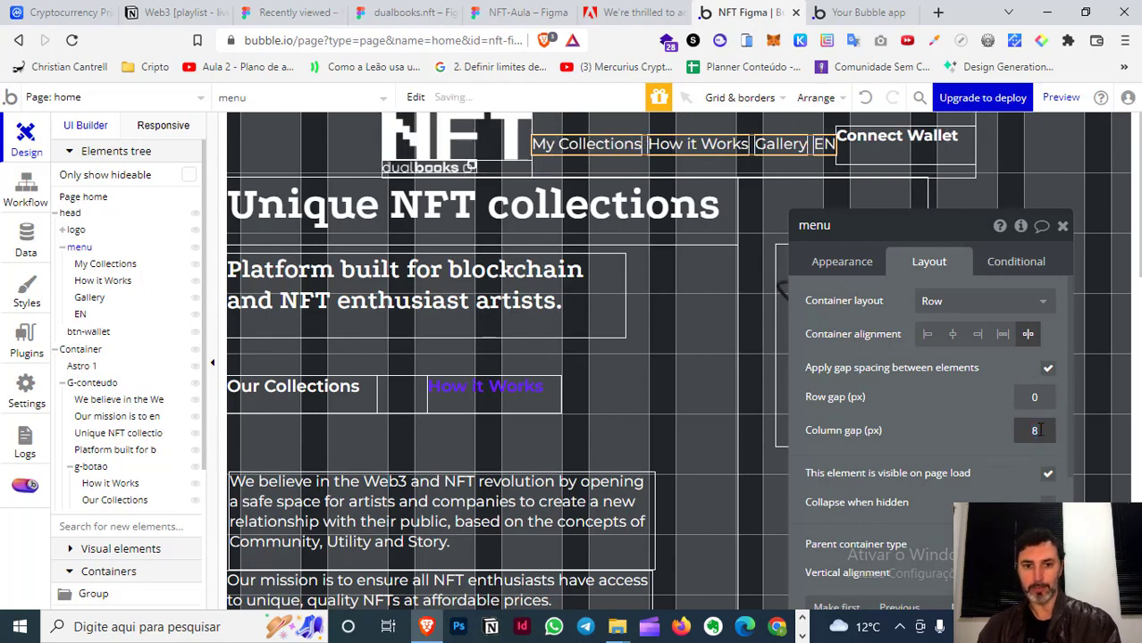
{"action": "type", "text": "16"}
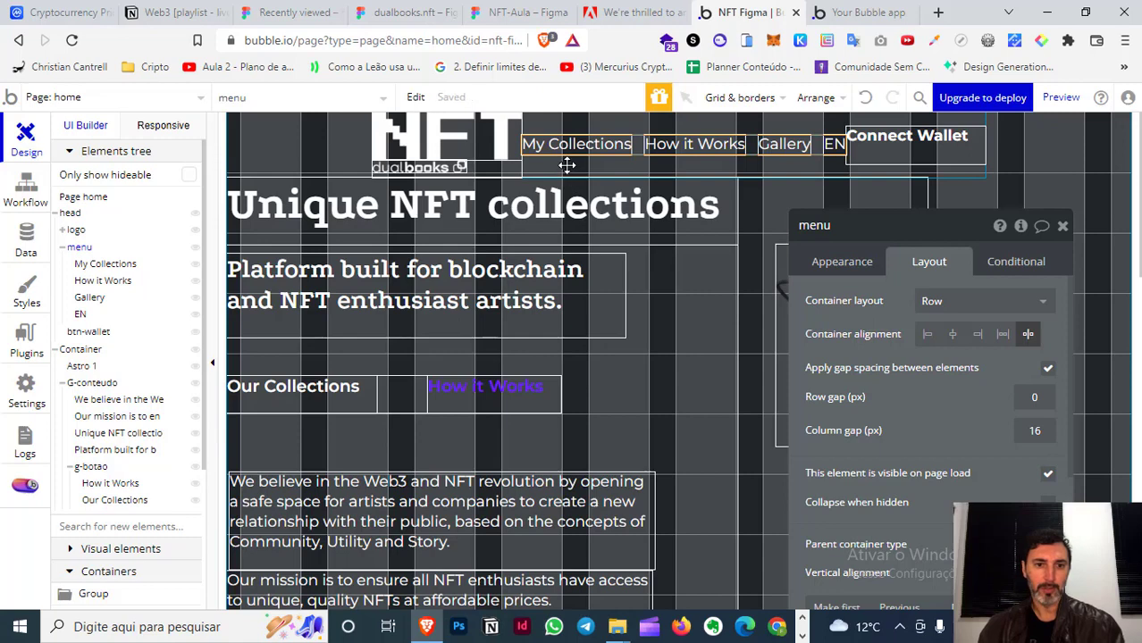
- Spread the head group's items across the row and check the refreshed app preview
{"action": "left_click", "coordinate": [566, 165]}
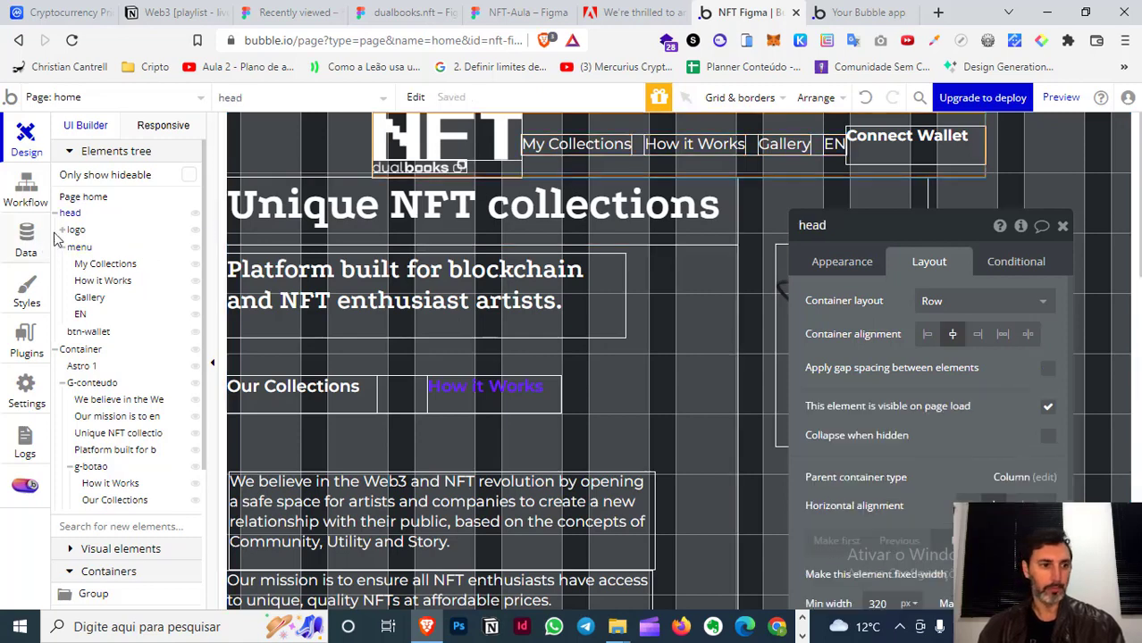
{"action": "left_click", "coordinate": [1028, 333]}
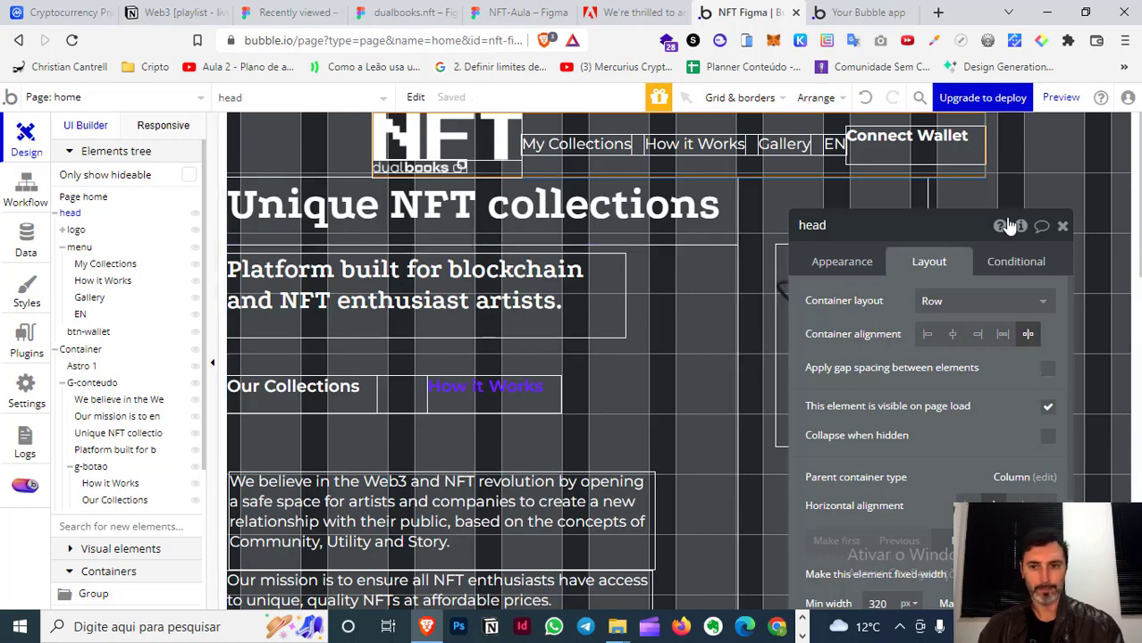
{"action": "left_click", "coordinate": [1051, 156]}
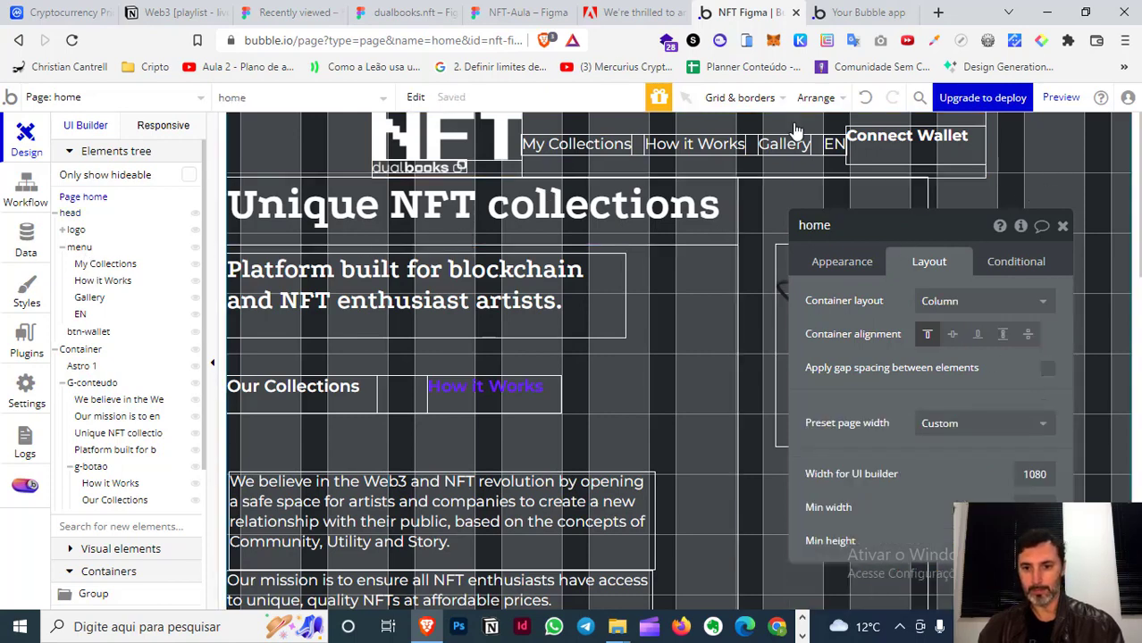
{"action": "left_click", "coordinate": [858, 12]}
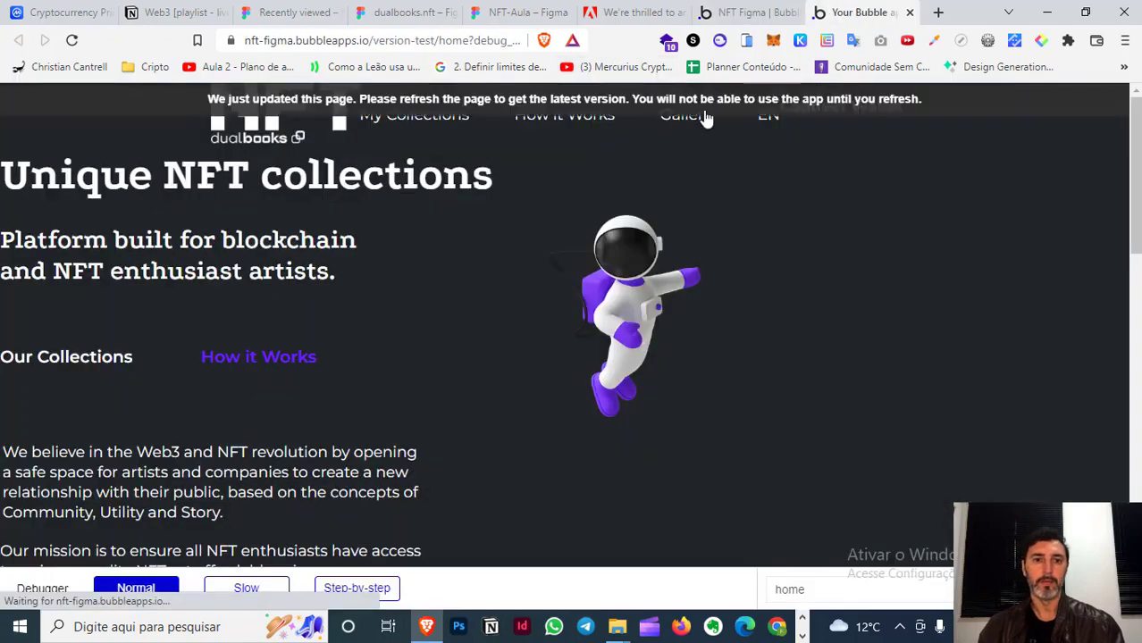
{"action": "key", "text": "F5"}
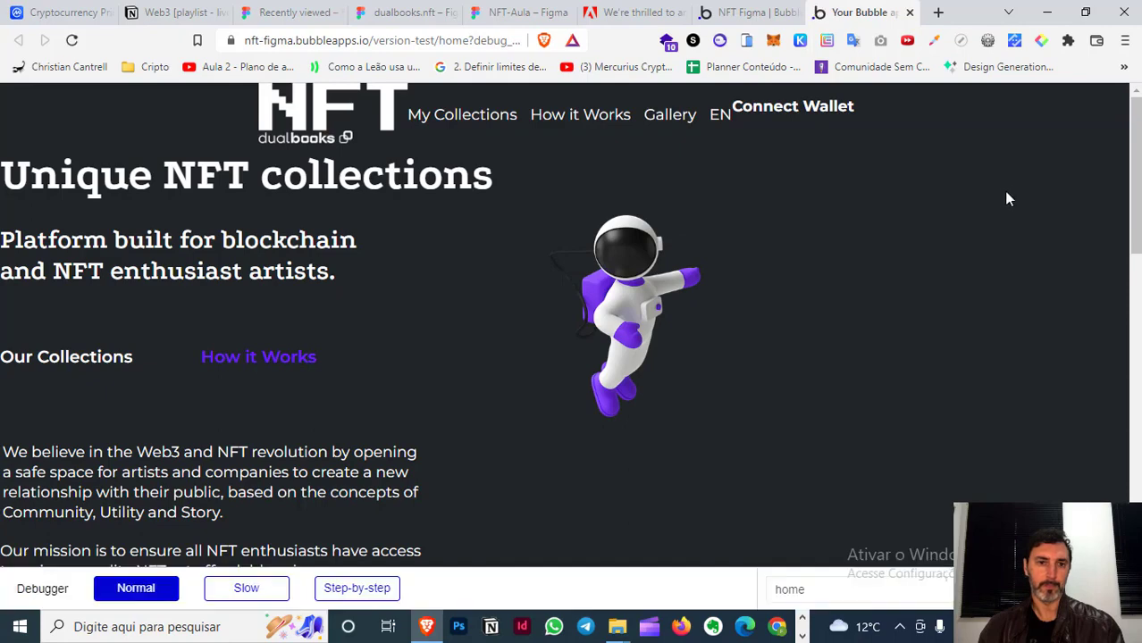
{"action": "scroll", "coordinate": [1000, 193], "scroll_direction": "down", "scroll_amount": 2}
{"action": "scroll", "coordinate": [1000, 192], "scroll_direction": "up", "scroll_amount": 2}
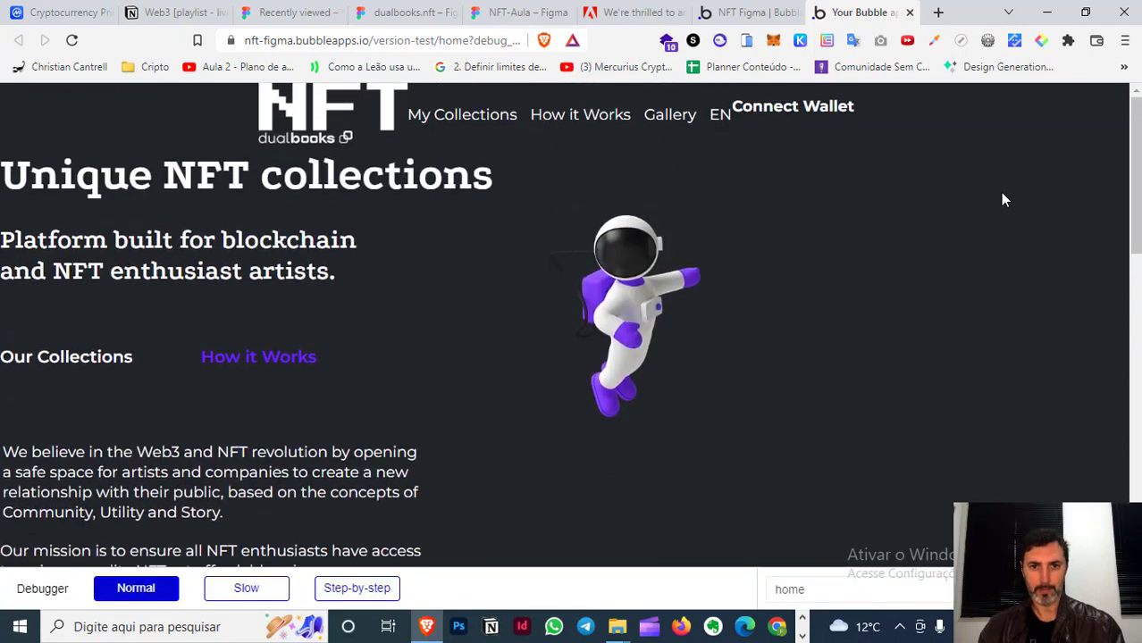
{"action": "left_click", "coordinate": [751, 13]}
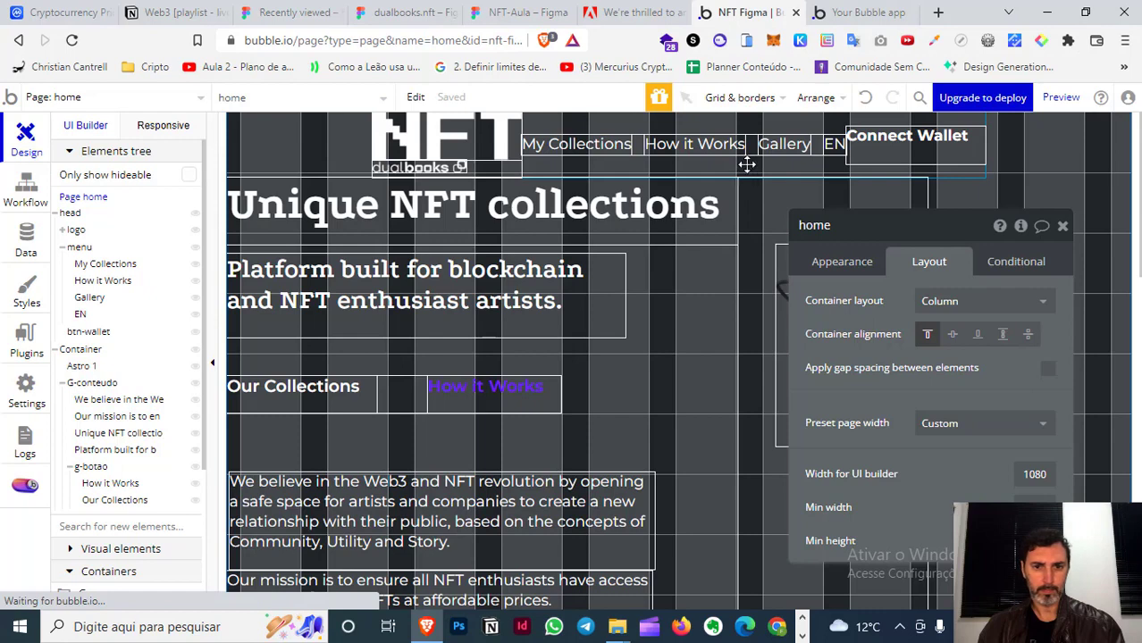
- Turn on gap spacing for the head group with a 24 px column gap and view the preview
{"action": "left_click", "coordinate": [71, 214]}
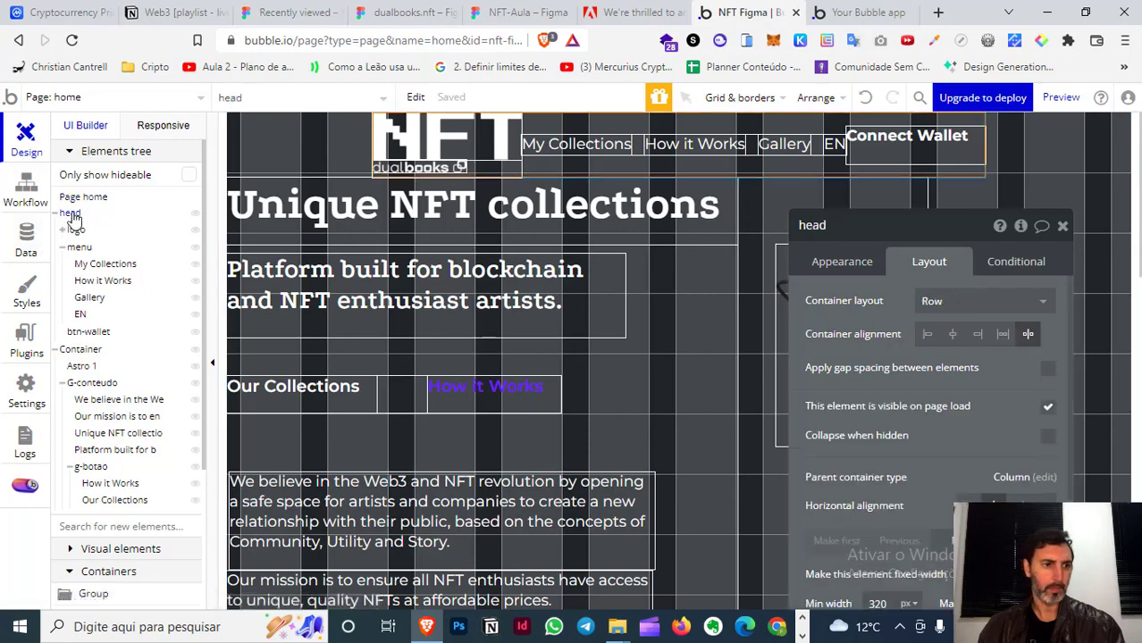
{"action": "left_click", "coordinate": [71, 214]}
{"action": "left_click", "coordinate": [71, 214]}
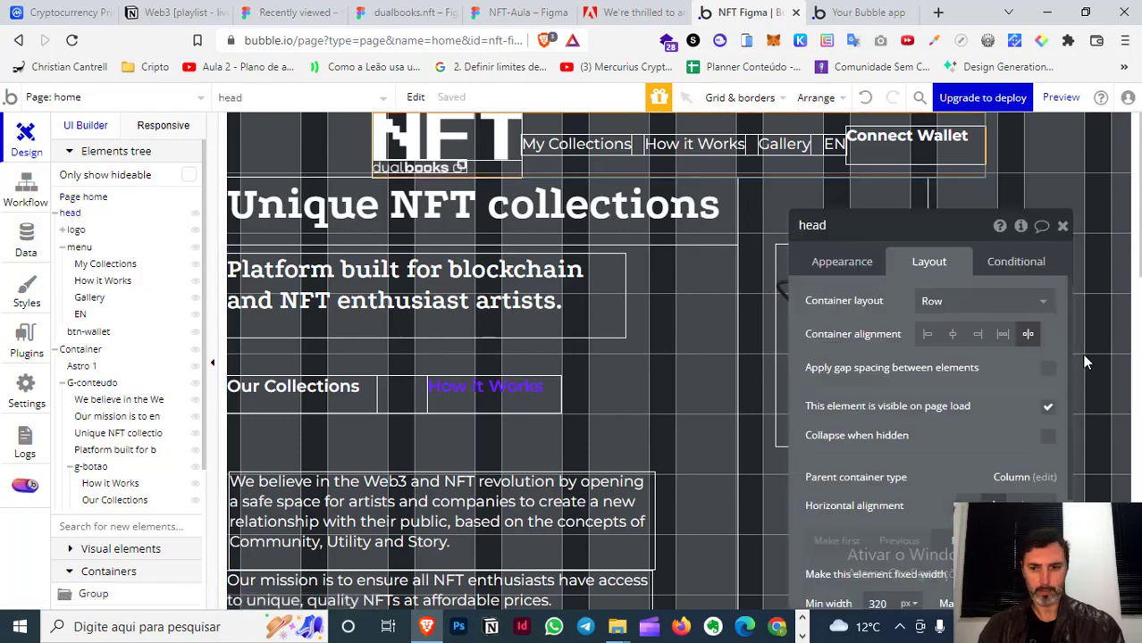
{"action": "scroll", "coordinate": [1021, 379], "scroll_direction": "down", "scroll_amount": 3}
{"action": "scroll", "coordinate": [1028, 376], "scroll_direction": "up", "scroll_amount": 3}
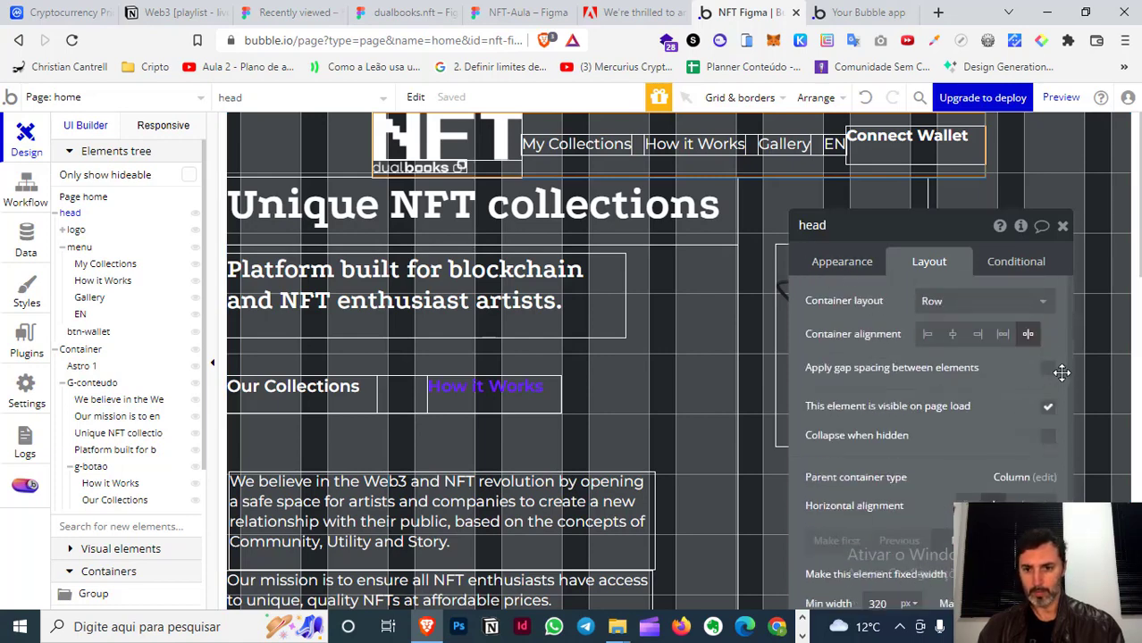
{"action": "left_click", "coordinate": [1048, 371]}
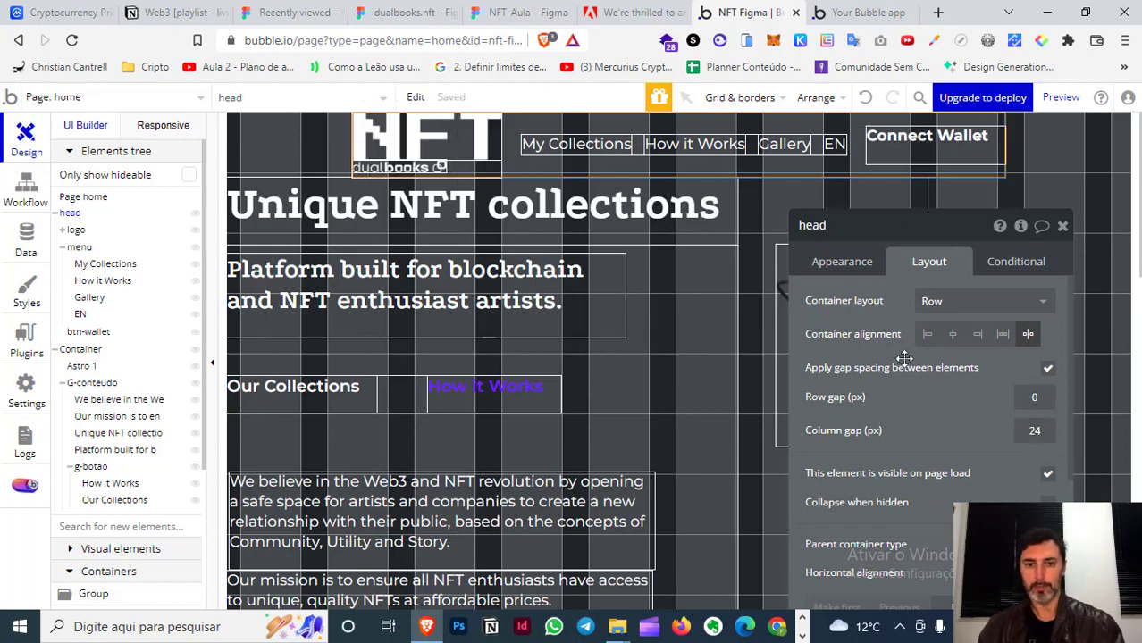
{"action": "left_click", "coordinate": [859, 13]}
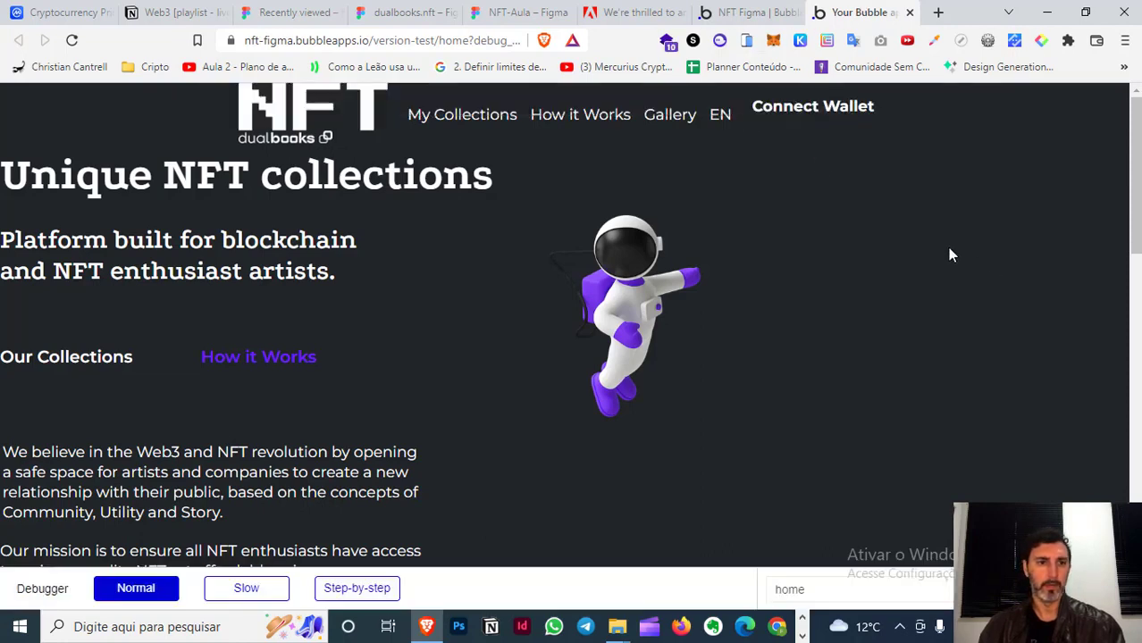
- Give the head group a 24 px top margin and check it in the preview
{"action": "left_click", "coordinate": [735, 12]}
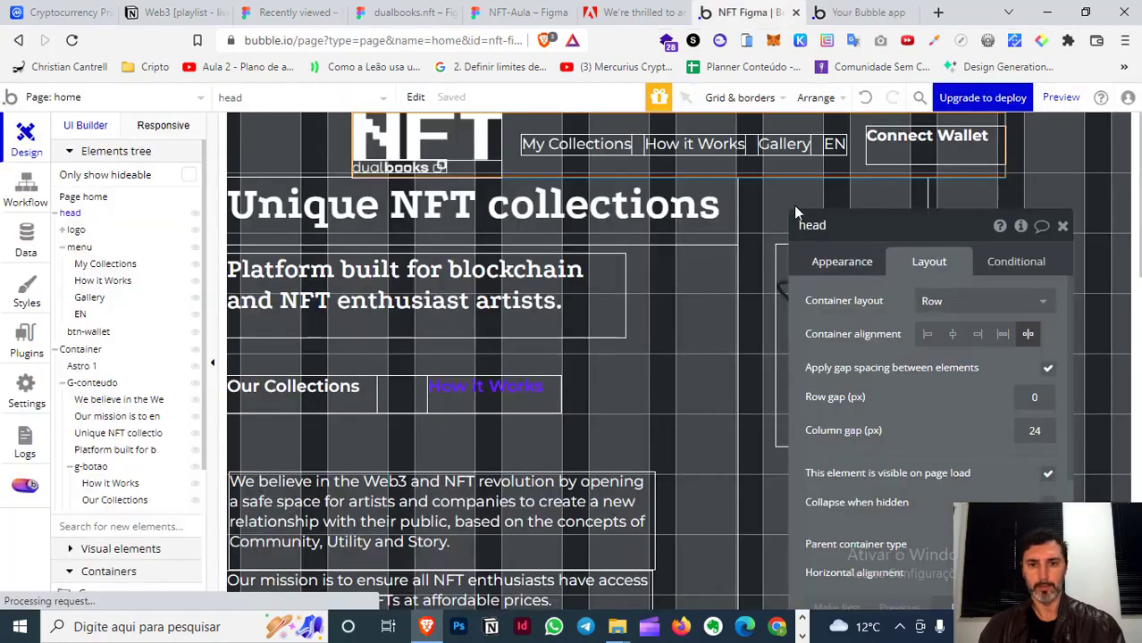
{"action": "scroll", "coordinate": [961, 358], "scroll_direction": "down", "scroll_amount": 3}
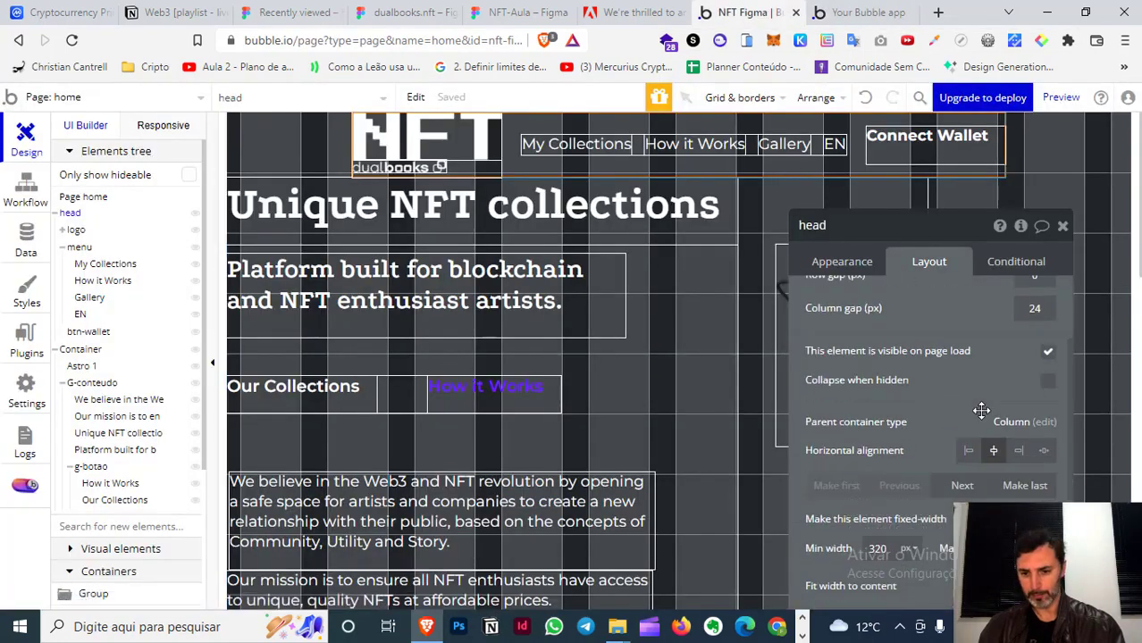
{"action": "scroll", "coordinate": [962, 384], "scroll_direction": "down", "scroll_amount": 5}
{"action": "scroll", "coordinate": [894, 411], "scroll_direction": "down", "scroll_amount": 2}
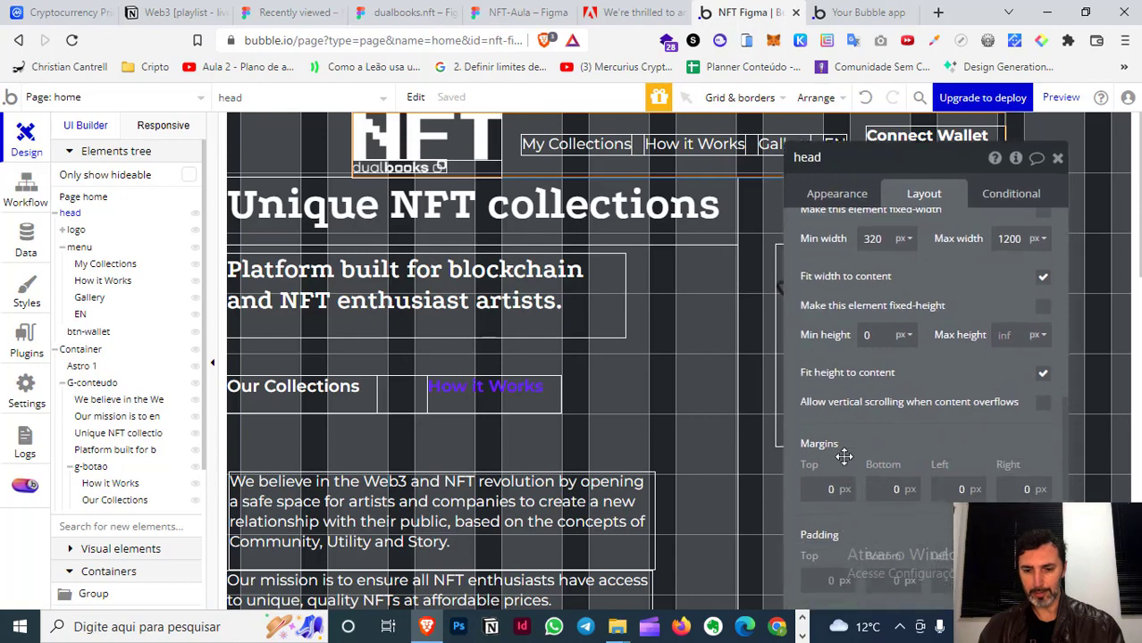
{"action": "left_click", "coordinate": [829, 490]}
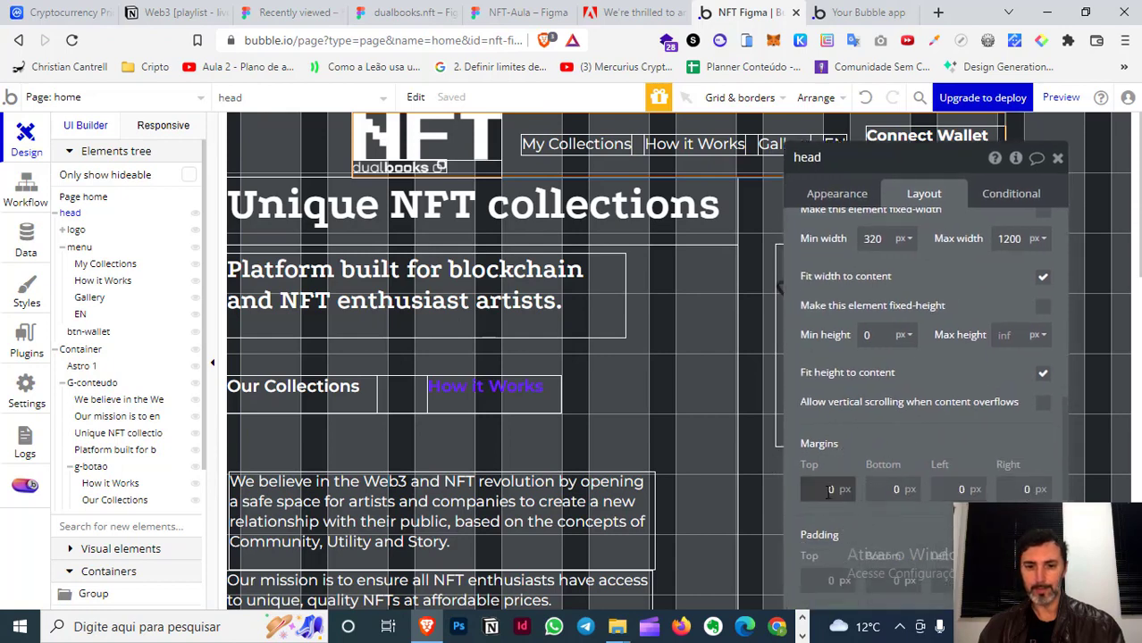
{"action": "type", "text": "24"}
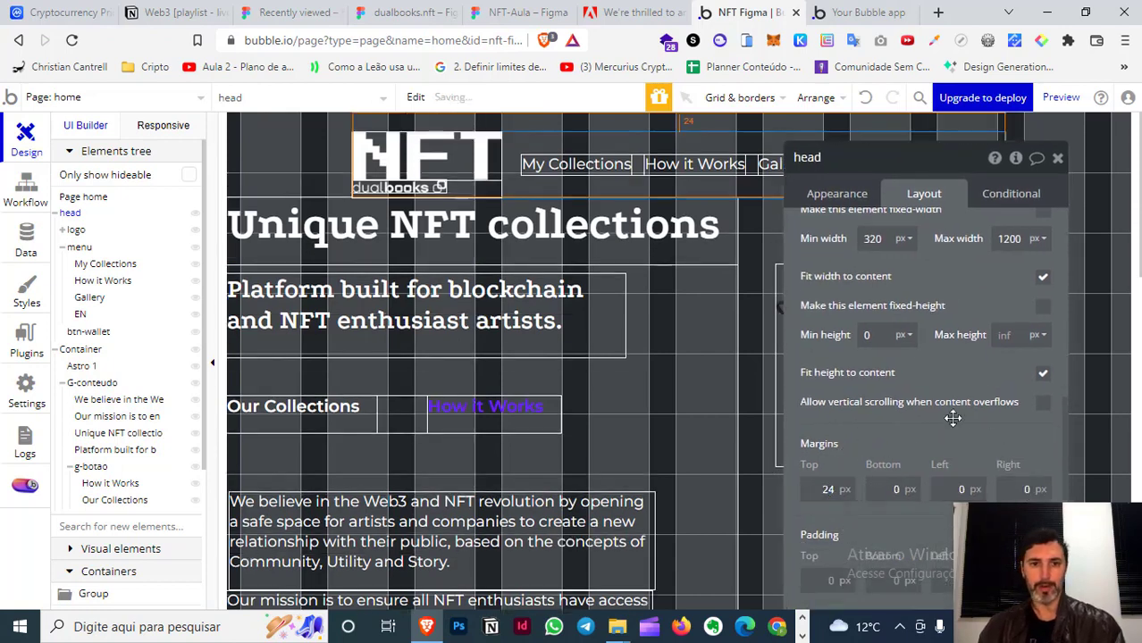
{"action": "left_click", "coordinate": [835, 14]}
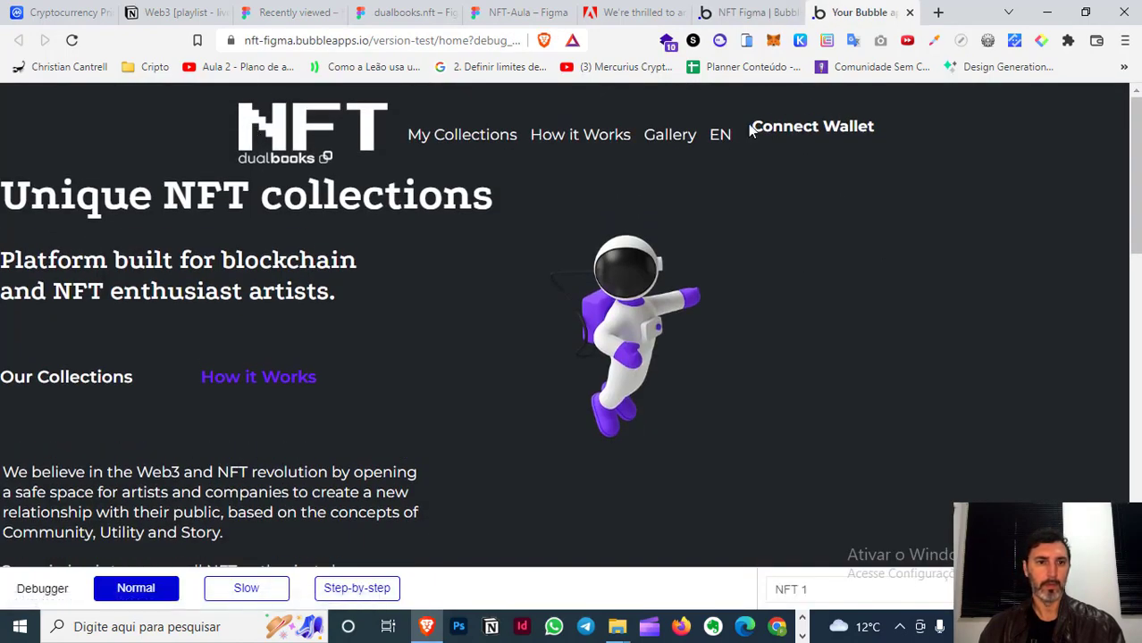
{"action": "left_click", "coordinate": [742, 13]}
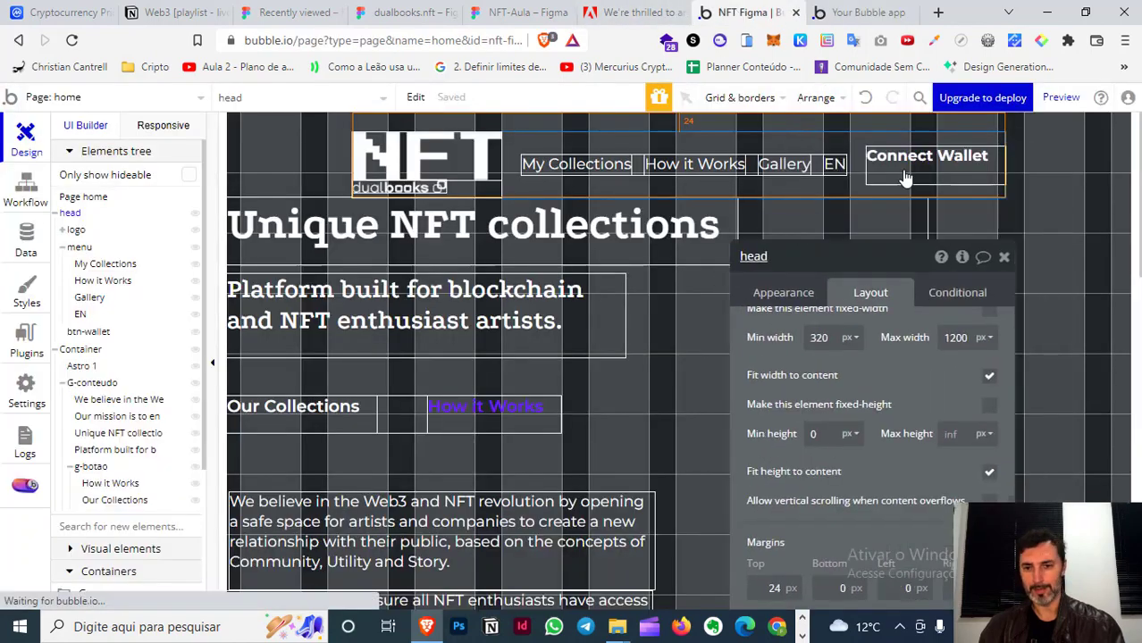
- Select the Connect Wallet button and centre its label vertically and horizontally
{"action": "left_click", "coordinate": [905, 179]}
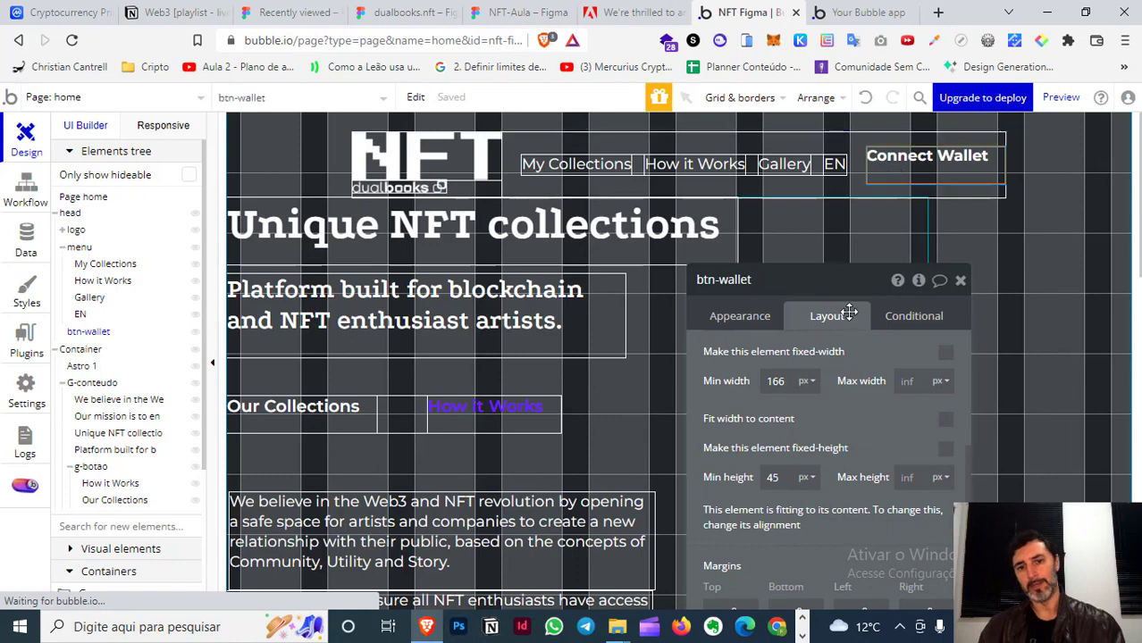
{"action": "left_click_drag", "start_coordinate": [769, 282], "coordinate": [367, 197]}
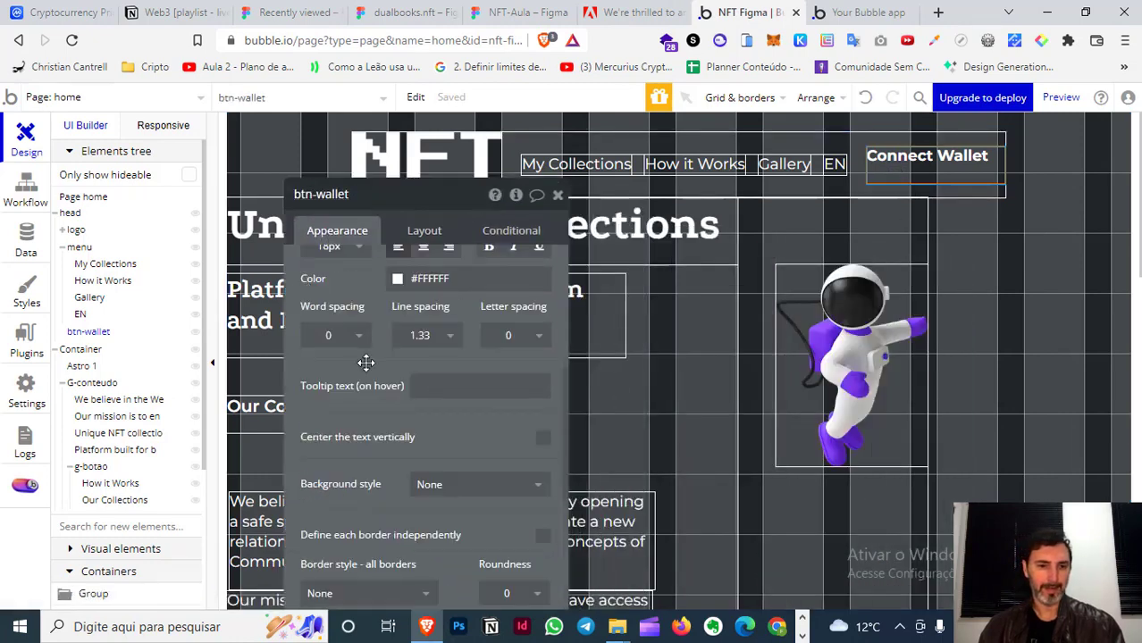
{"action": "scroll", "coordinate": [366, 360], "scroll_direction": "up", "scroll_amount": 3}
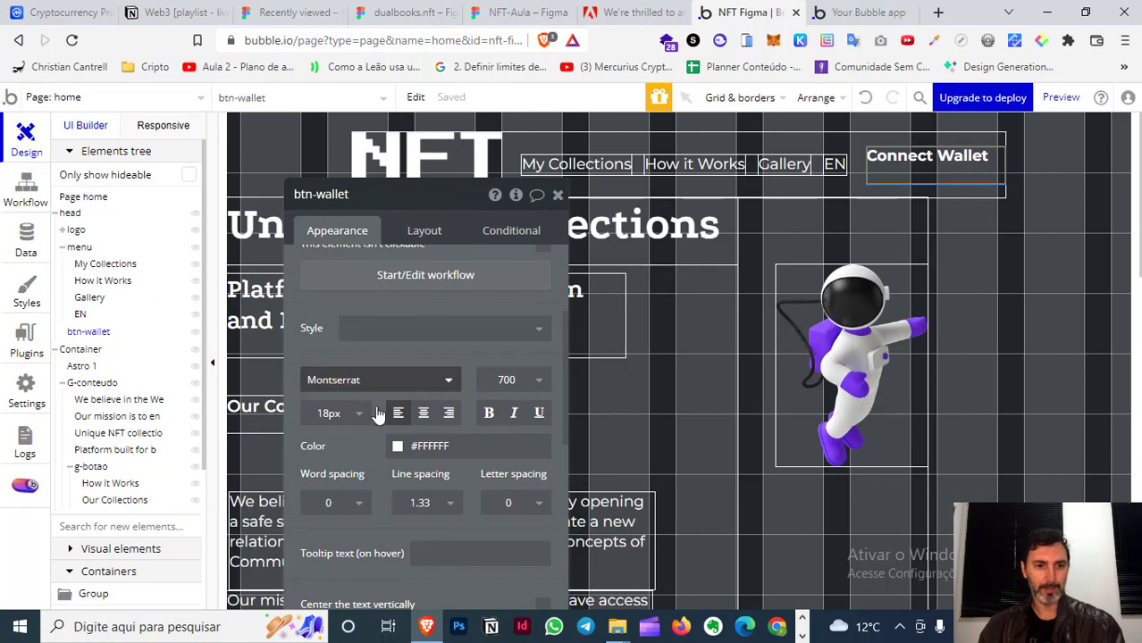
{"action": "scroll", "coordinate": [360, 427], "scroll_direction": "down", "scroll_amount": 3}
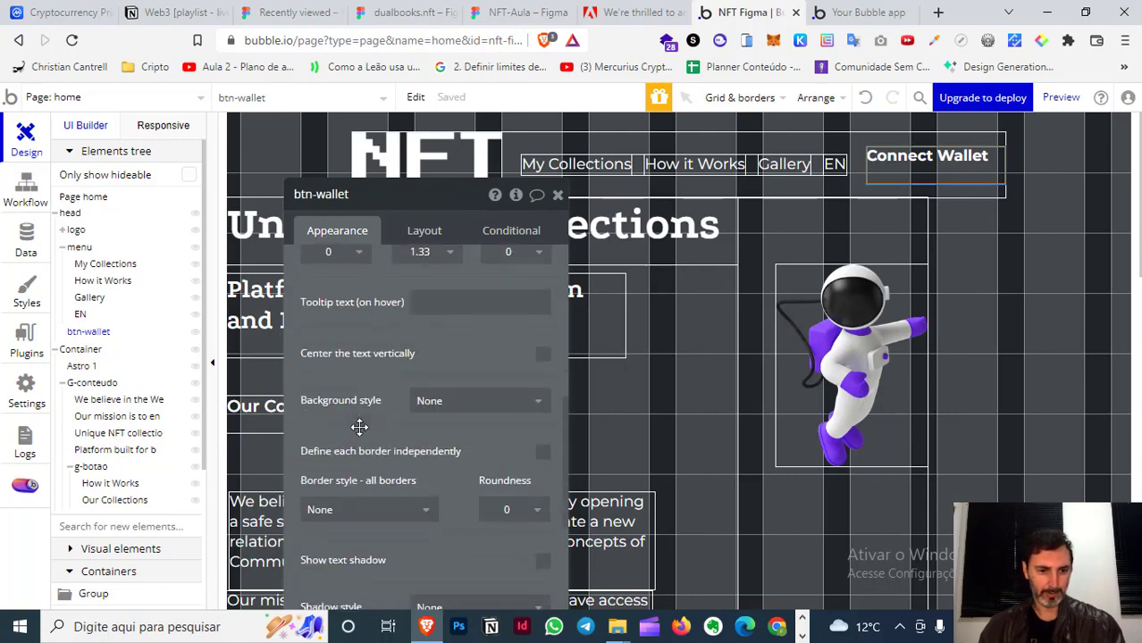
{"action": "left_click", "coordinate": [542, 353]}
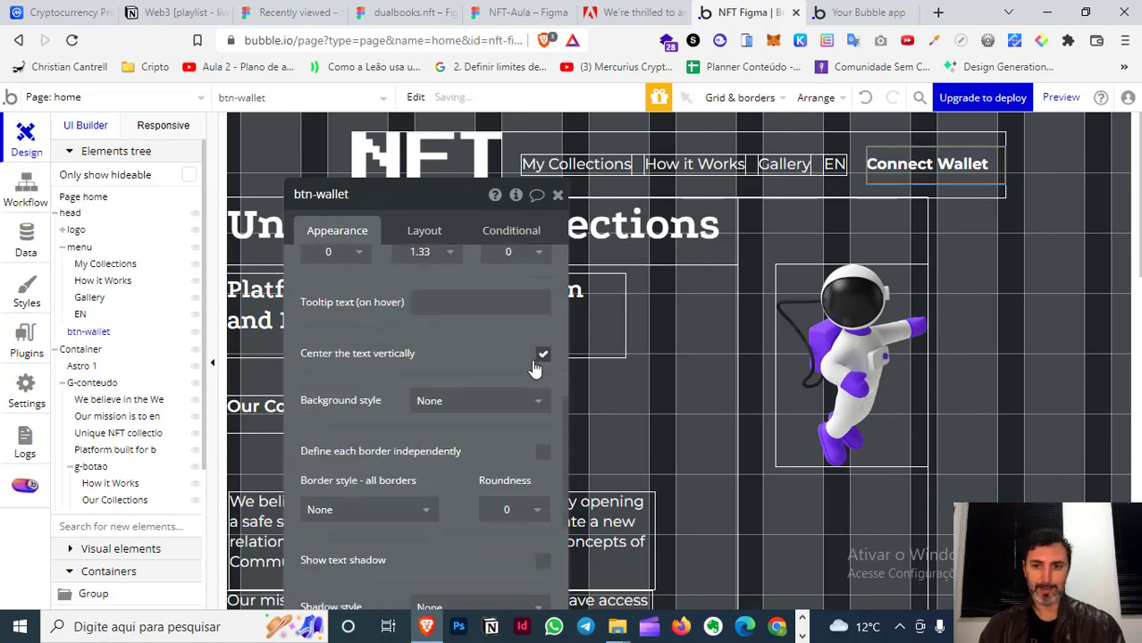
{"action": "scroll", "coordinate": [415, 393], "scroll_direction": "up", "scroll_amount": 2}
{"action": "left_click", "coordinate": [424, 329]}
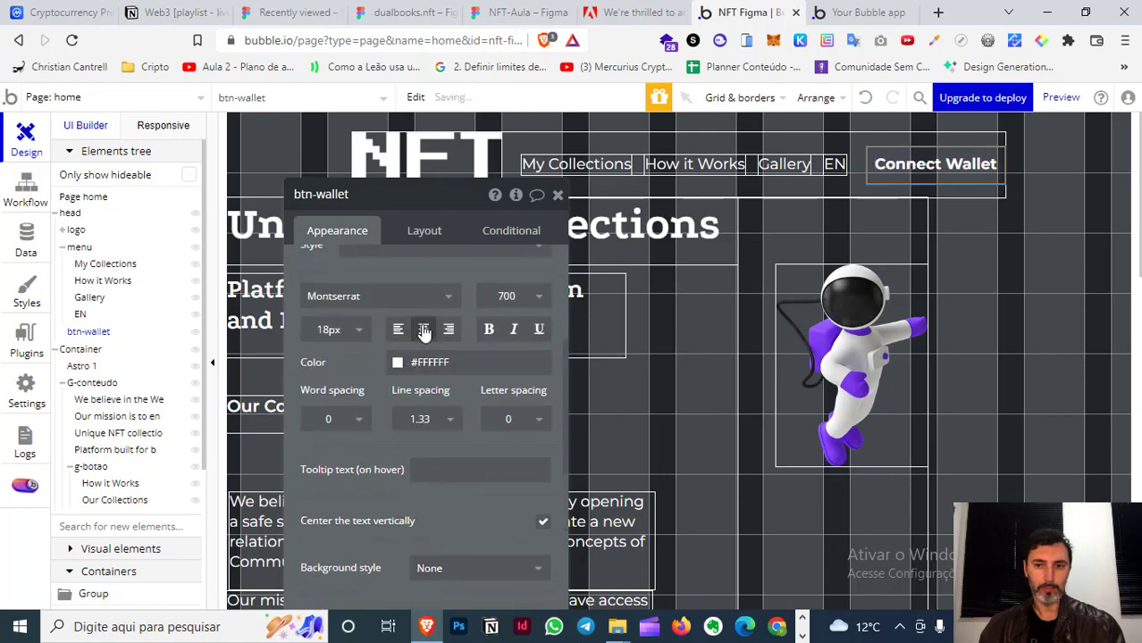
- Move the button's property editor off the header and scroll Appearance to Background style
{"action": "left_click_drag", "start_coordinate": [401, 266], "coordinate": [705, 288]}
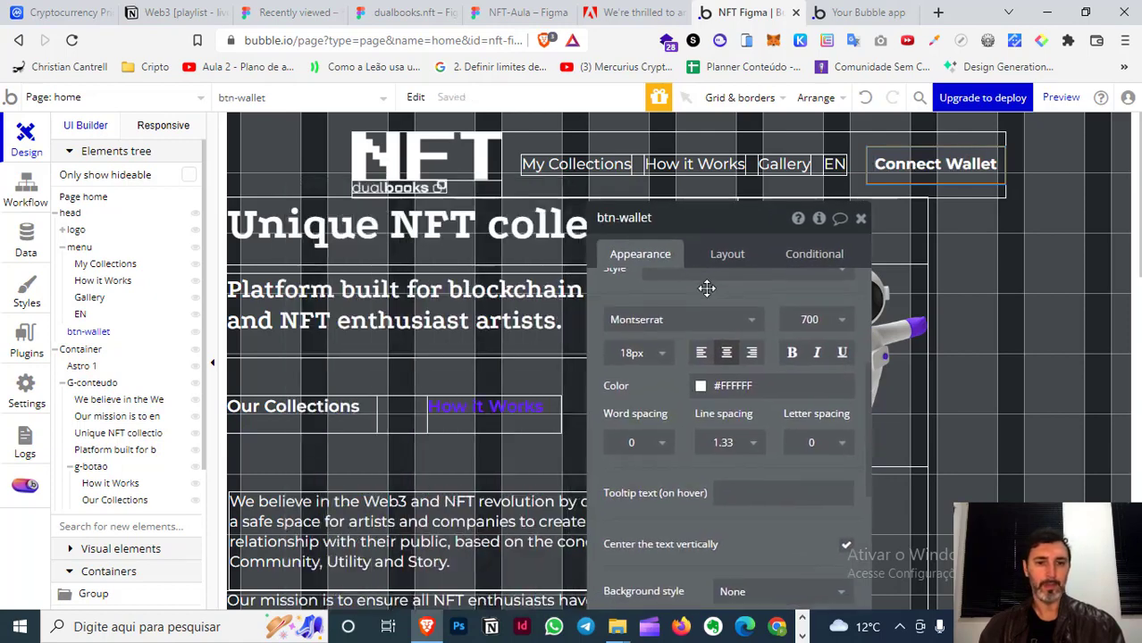
{"action": "scroll", "coordinate": [712, 286], "scroll_direction": "up", "scroll_amount": 3}
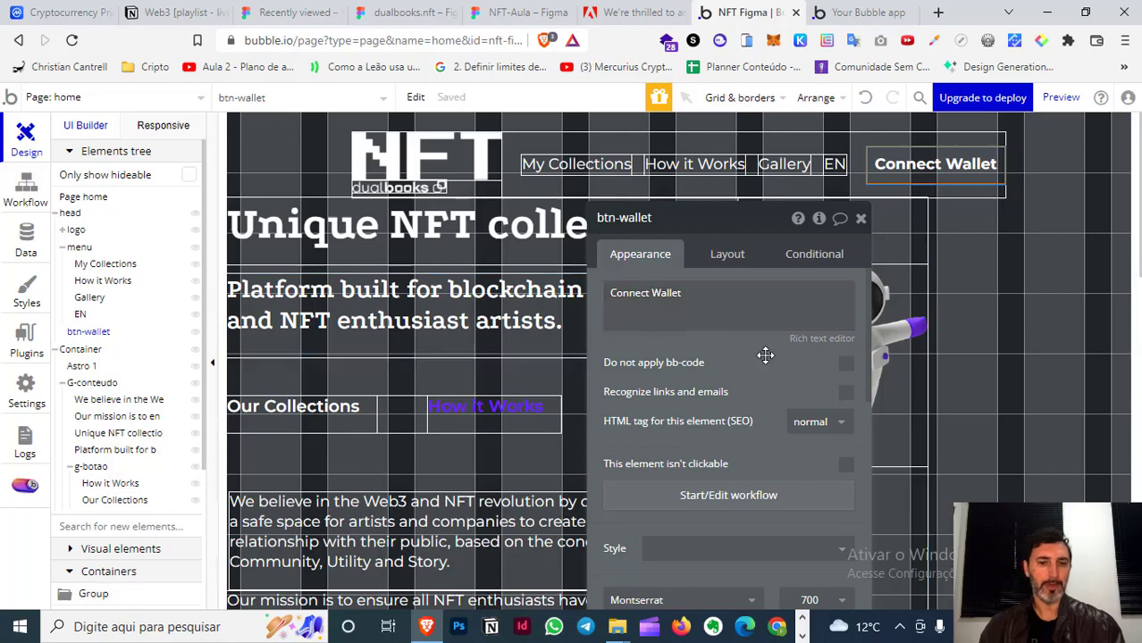
{"action": "scroll", "coordinate": [765, 355], "scroll_direction": "down", "scroll_amount": 3}
{"action": "scroll", "coordinate": [765, 356], "scroll_direction": "down", "scroll_amount": 3}
{"action": "scroll", "coordinate": [766, 356], "scroll_direction": "down", "scroll_amount": 2}
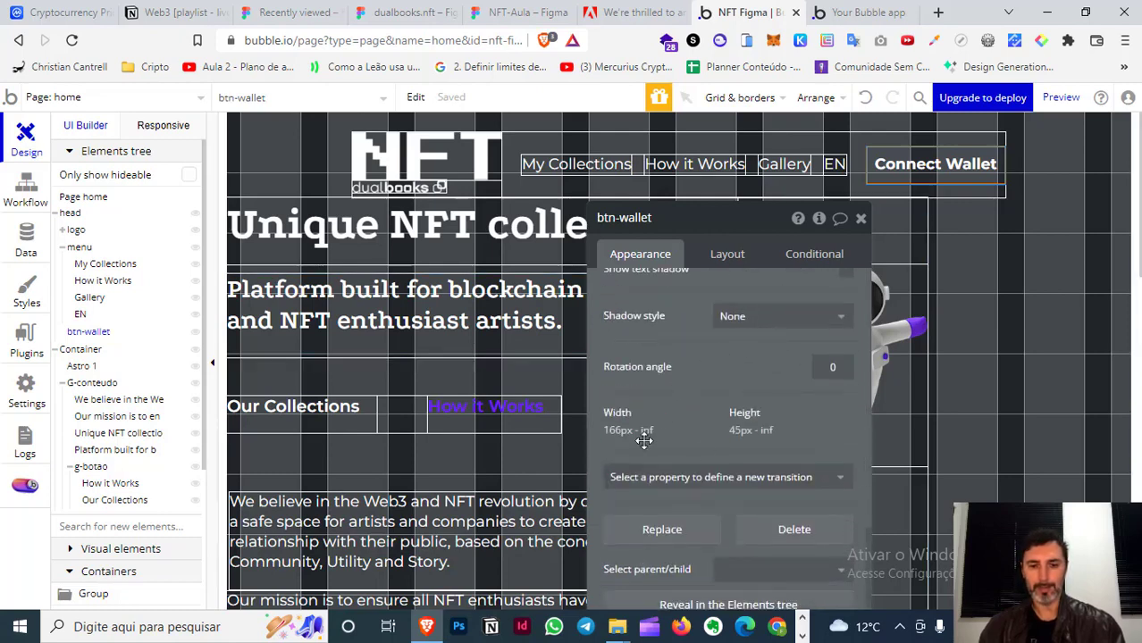
{"action": "scroll", "coordinate": [686, 374], "scroll_direction": "up", "scroll_amount": 2}
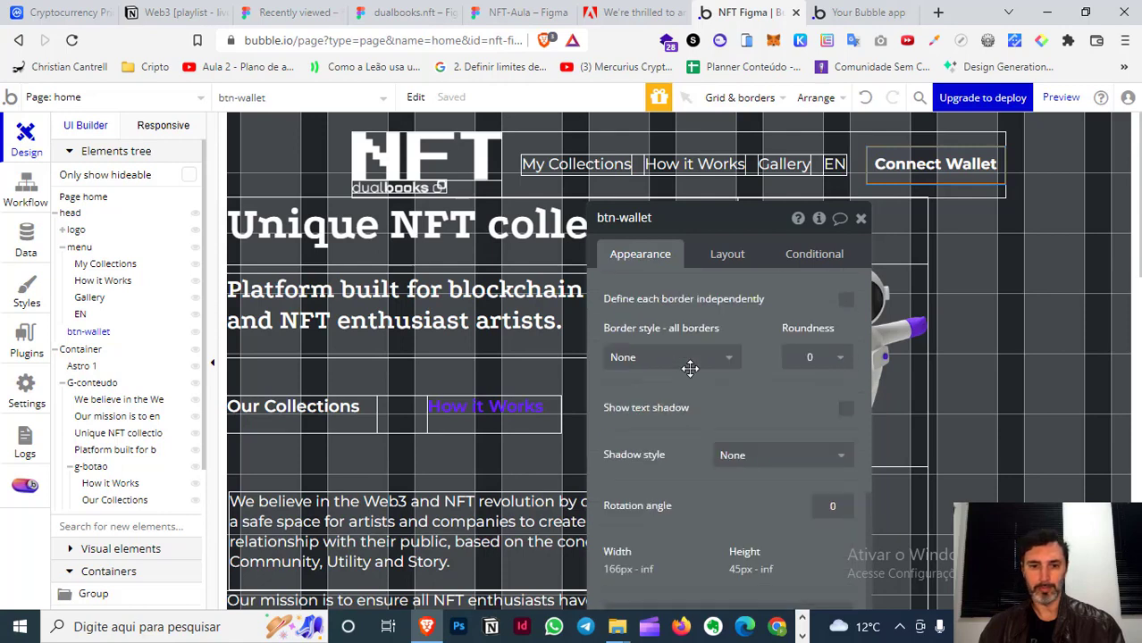
{"action": "scroll", "coordinate": [688, 367], "scroll_direction": "up", "scroll_amount": 3}
{"action": "scroll", "coordinate": [688, 368], "scroll_direction": "up", "scroll_amount": 3}
{"action": "left_click_drag", "start_coordinate": [712, 311], "coordinate": [434, 233]}
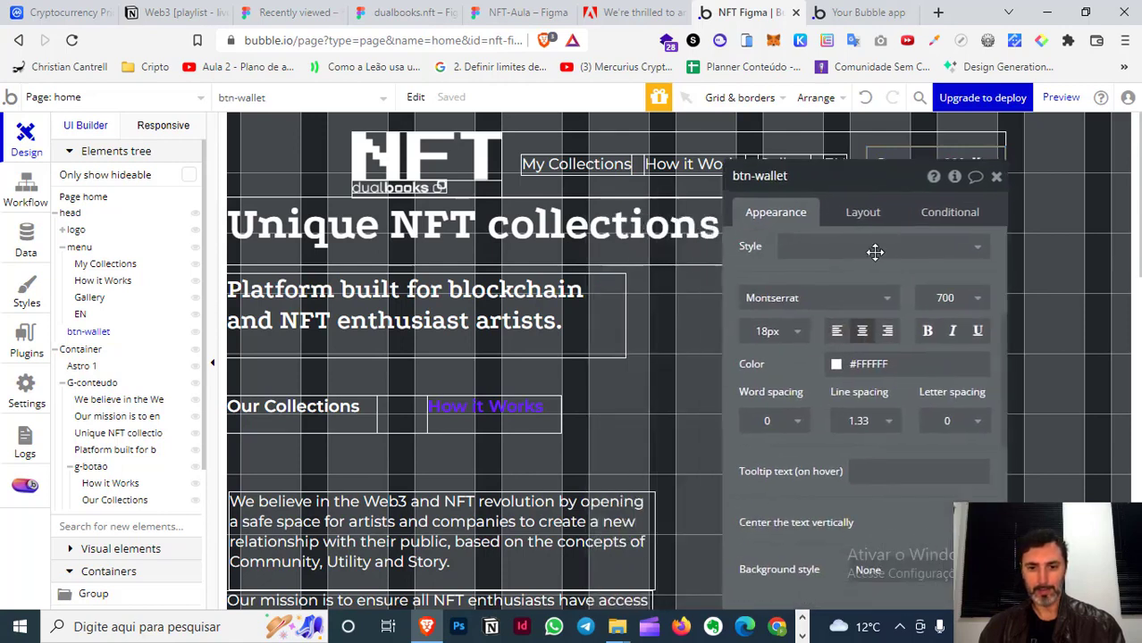
{"action": "scroll", "coordinate": [432, 281], "scroll_direction": "up", "scroll_amount": 1}
{"action": "scroll", "coordinate": [433, 281], "scroll_direction": "up", "scroll_amount": 2}
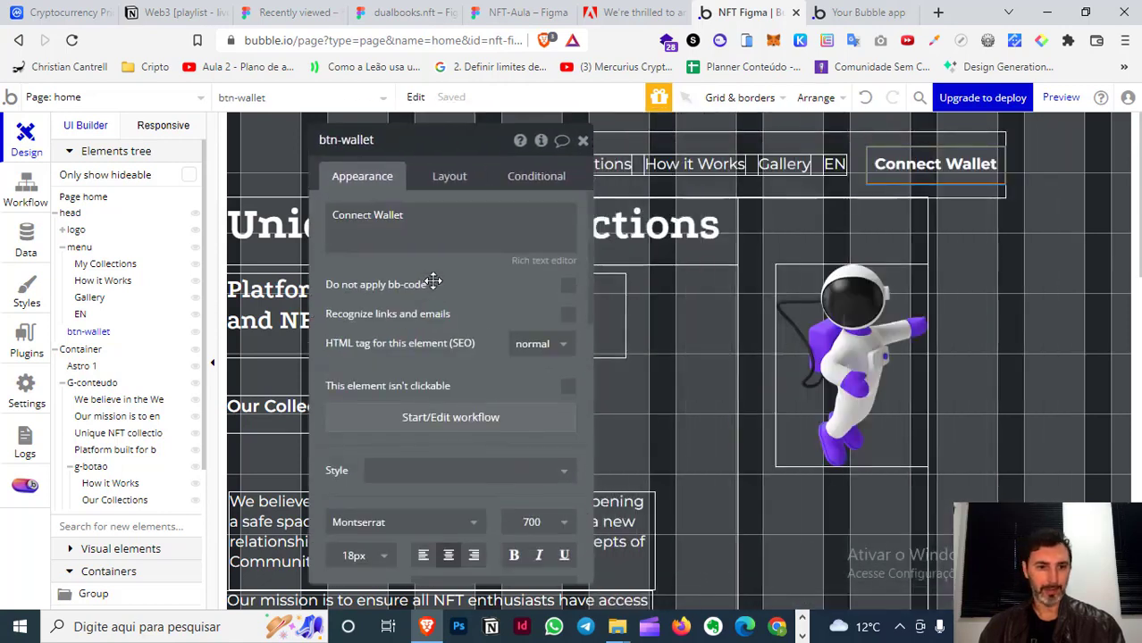
{"action": "scroll", "coordinate": [433, 281], "scroll_direction": "down", "scroll_amount": 2}
{"action": "scroll", "coordinate": [433, 281], "scroll_direction": "down", "scroll_amount": 1}
{"action": "scroll", "coordinate": [433, 281], "scroll_direction": "down", "scroll_amount": 2}
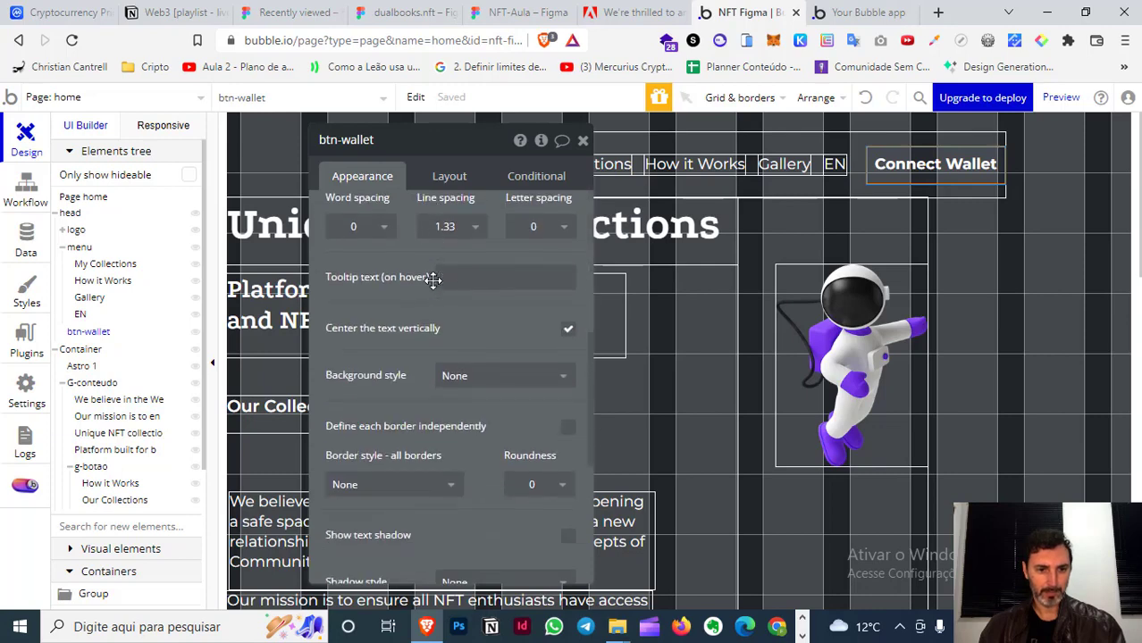
{"action": "scroll", "coordinate": [432, 280], "scroll_direction": "down", "scroll_amount": 1}
- Give the Connect Wallet button a flat #8D01FF purple background
{"action": "left_click", "coordinate": [499, 302]}
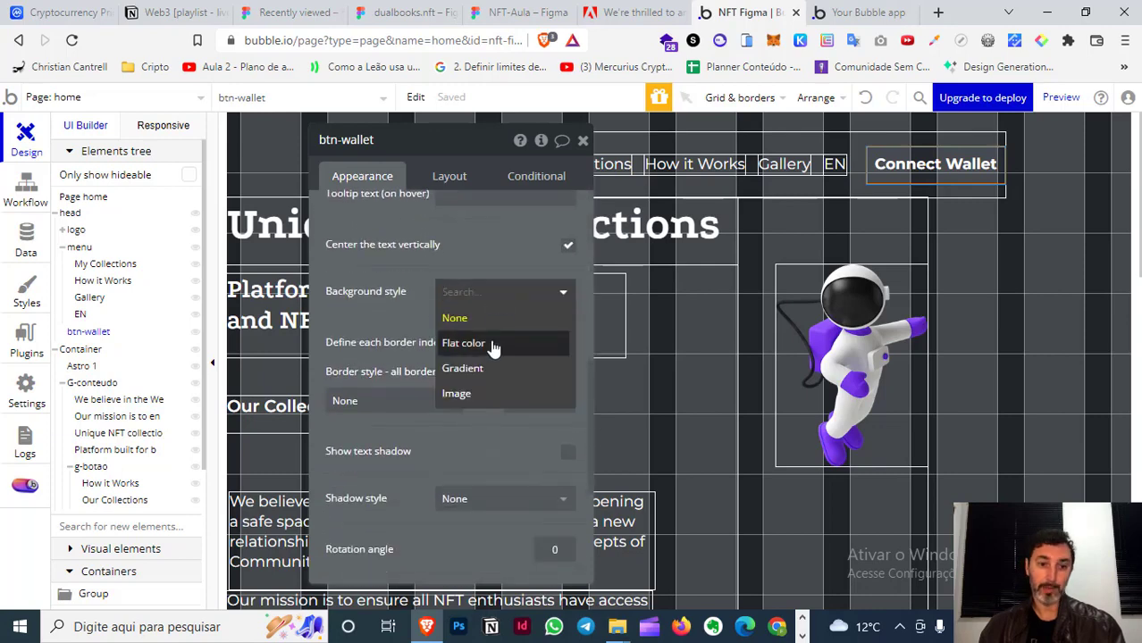
{"action": "left_click", "coordinate": [492, 340]}
{"action": "left_click", "coordinate": [447, 327]}
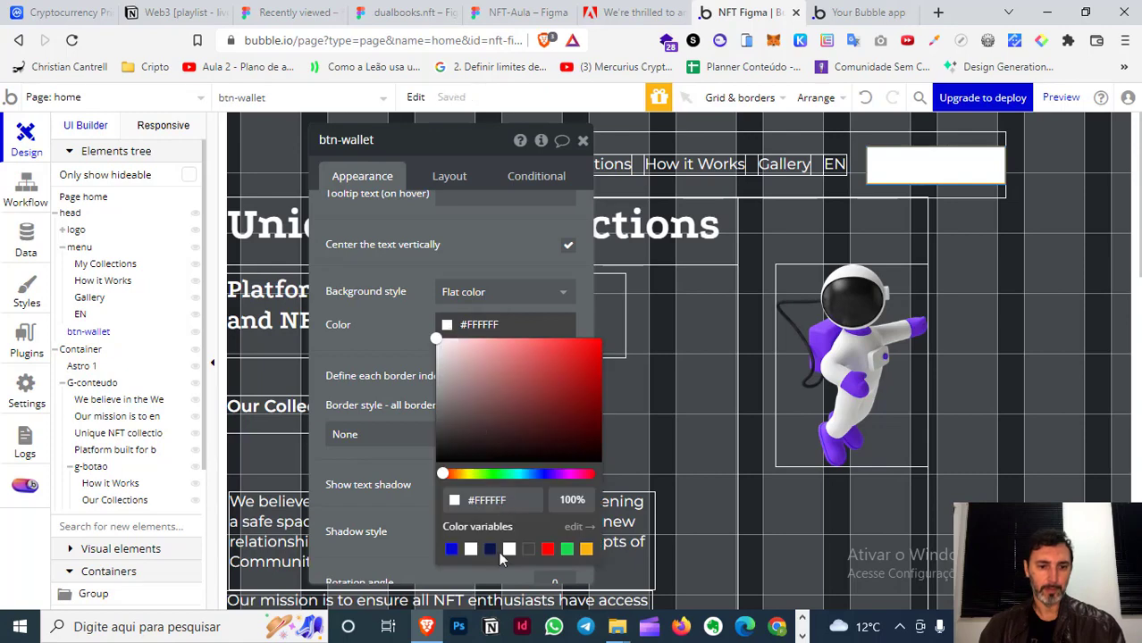
{"action": "mouse_move", "coordinate": [519, 475]}
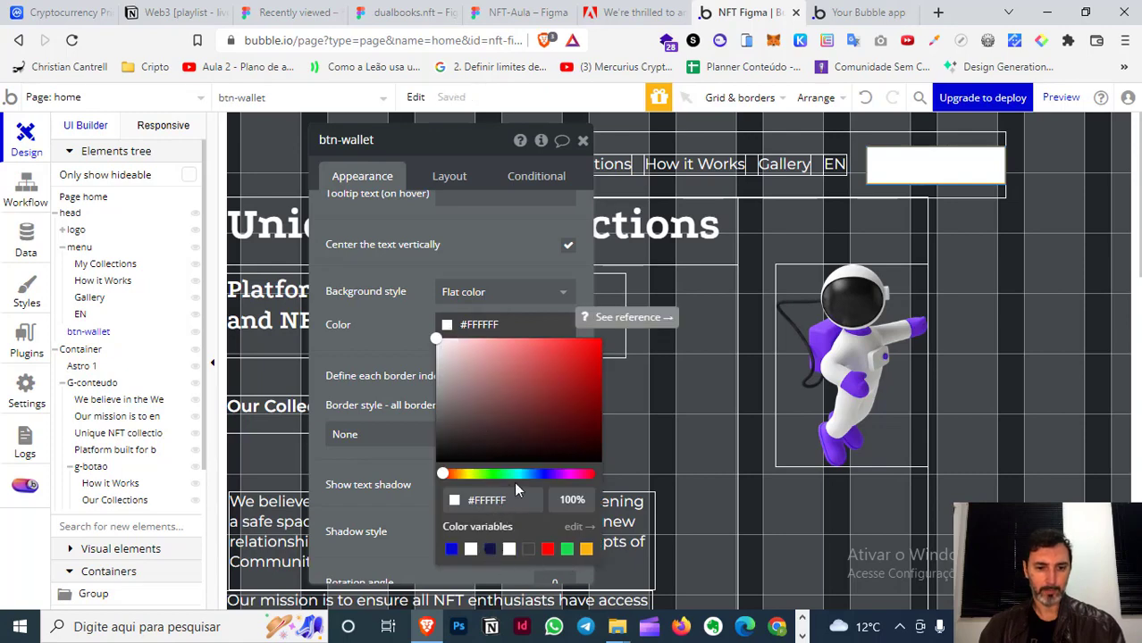
{"action": "left_click_drag", "start_coordinate": [556, 476], "coordinate": [559, 475]}
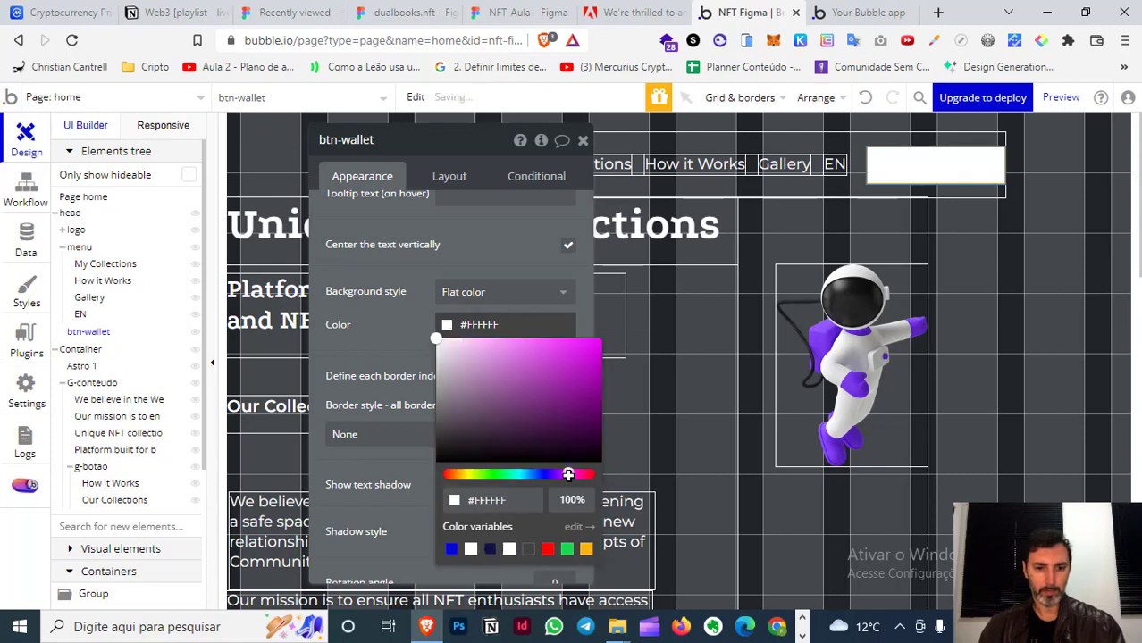
{"action": "left_click", "coordinate": [599, 347]}
{"action": "left_click", "coordinate": [352, 332]}
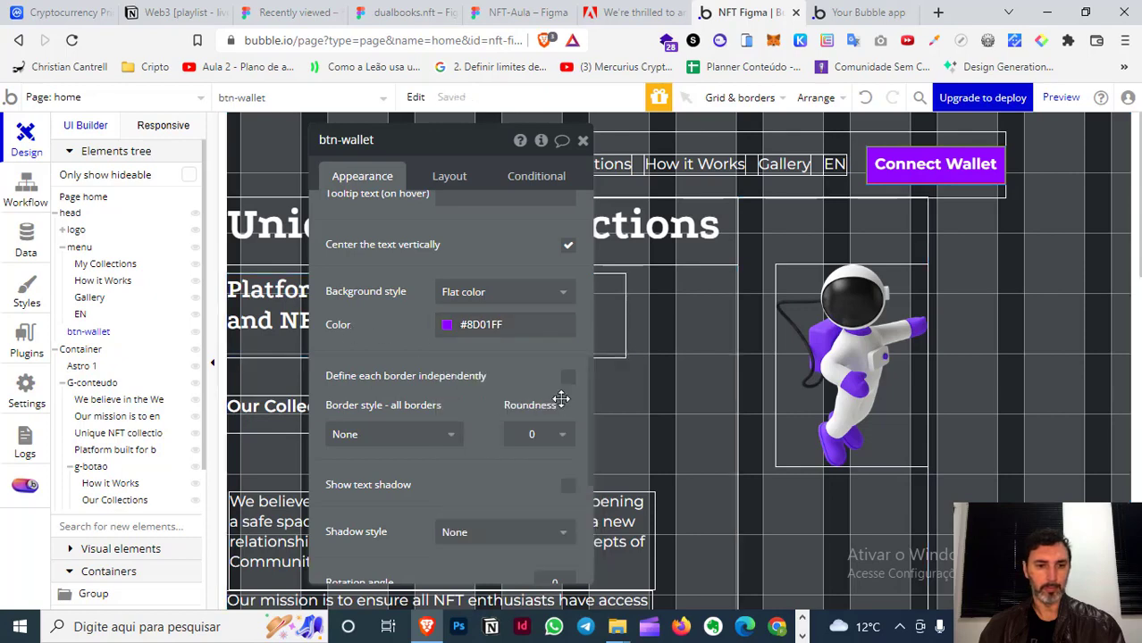
- Set the button's corner roundness to 20
{"action": "left_click", "coordinate": [529, 435]}
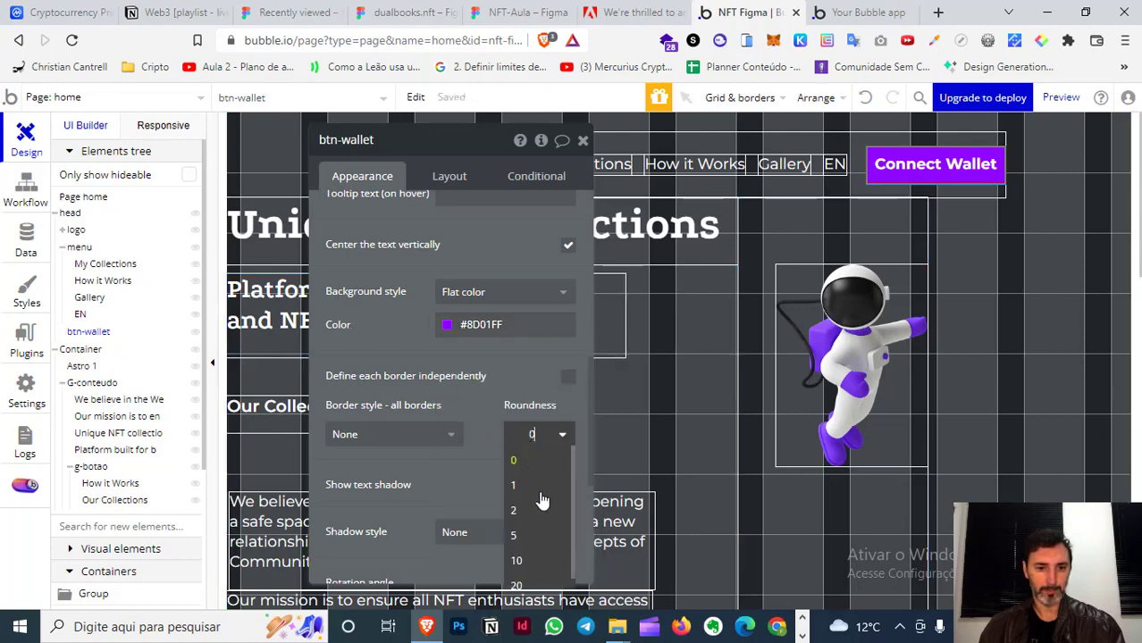
{"action": "left_click", "coordinate": [529, 575]}
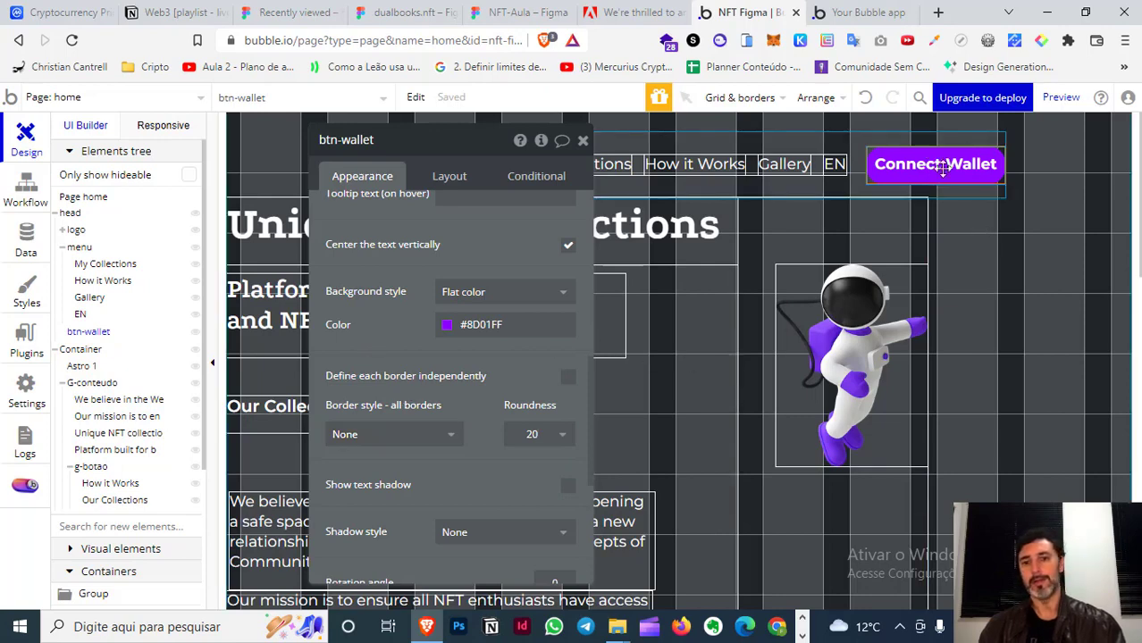
{"action": "scroll", "coordinate": [467, 232], "scroll_direction": "up", "scroll_amount": 3}
{"action": "scroll", "coordinate": [468, 231], "scroll_direction": "up", "scroll_amount": 2}
- Append [fa] [/fa] icon tags to the end of the Connect Wallet label
{"action": "left_click", "coordinate": [497, 225]}
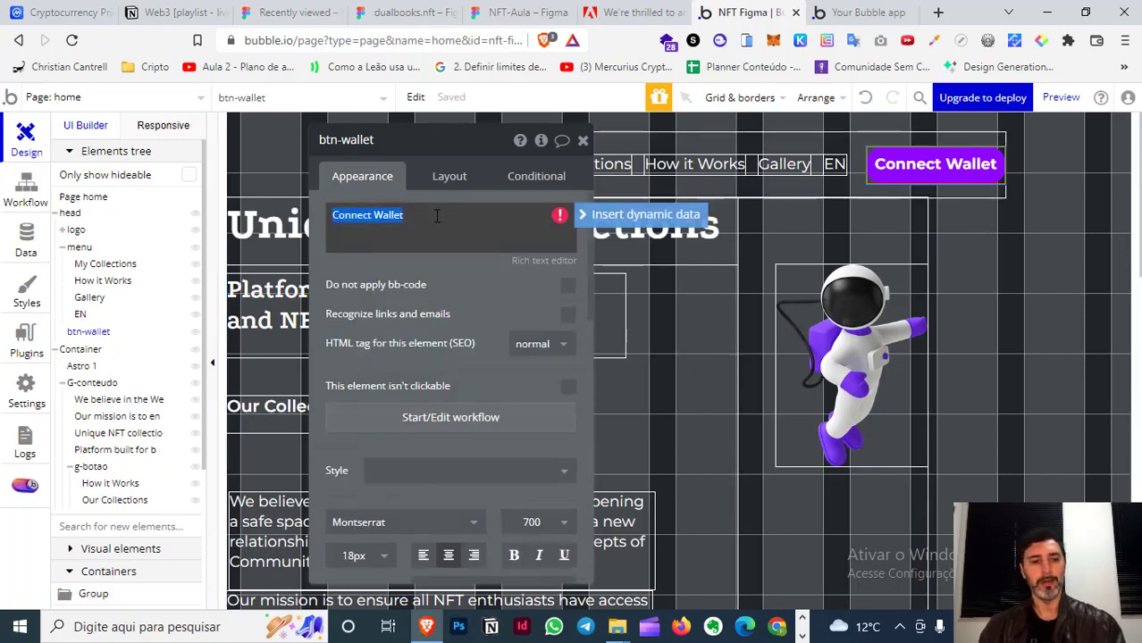
{"action": "left_click", "coordinate": [496, 225]}
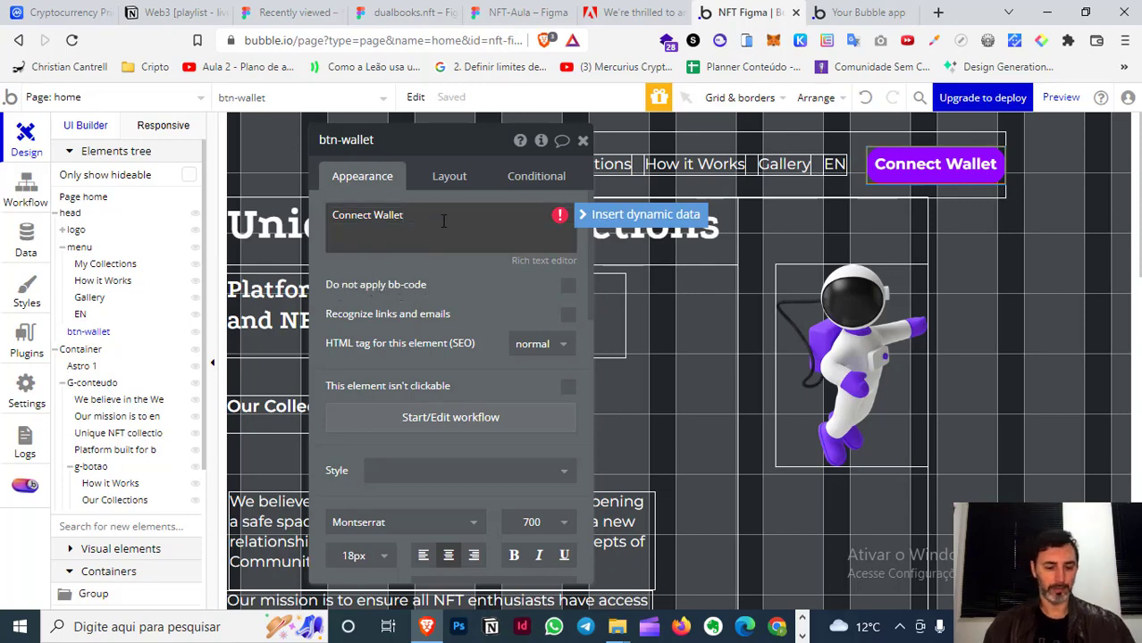
{"action": "type", "text": " [fa]"}
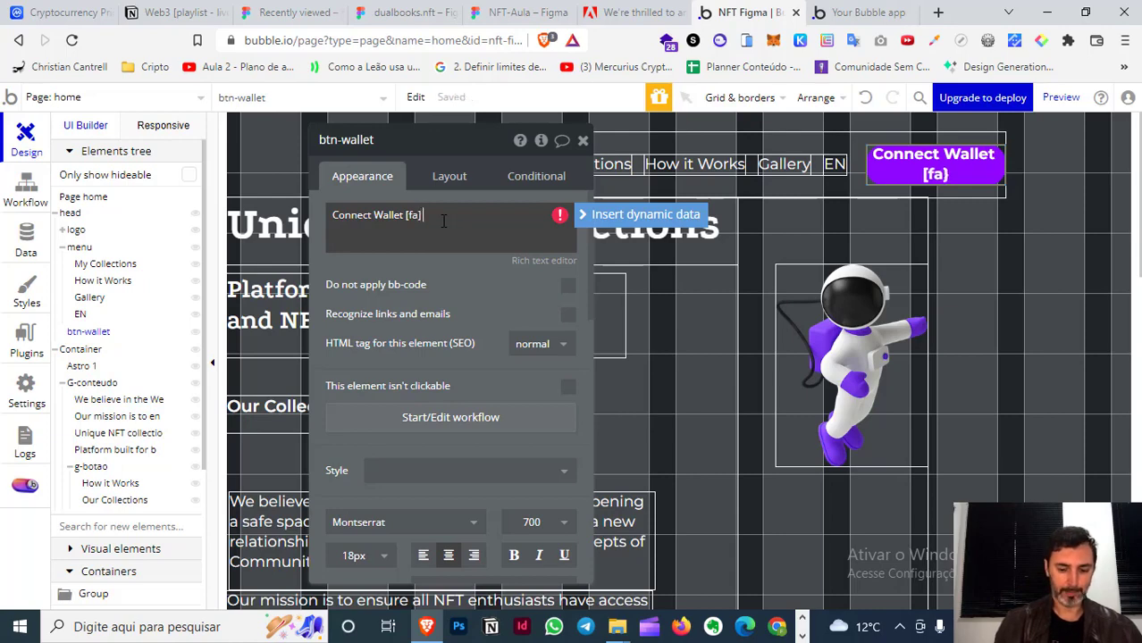
{"action": "type", "text": " [/fa"}
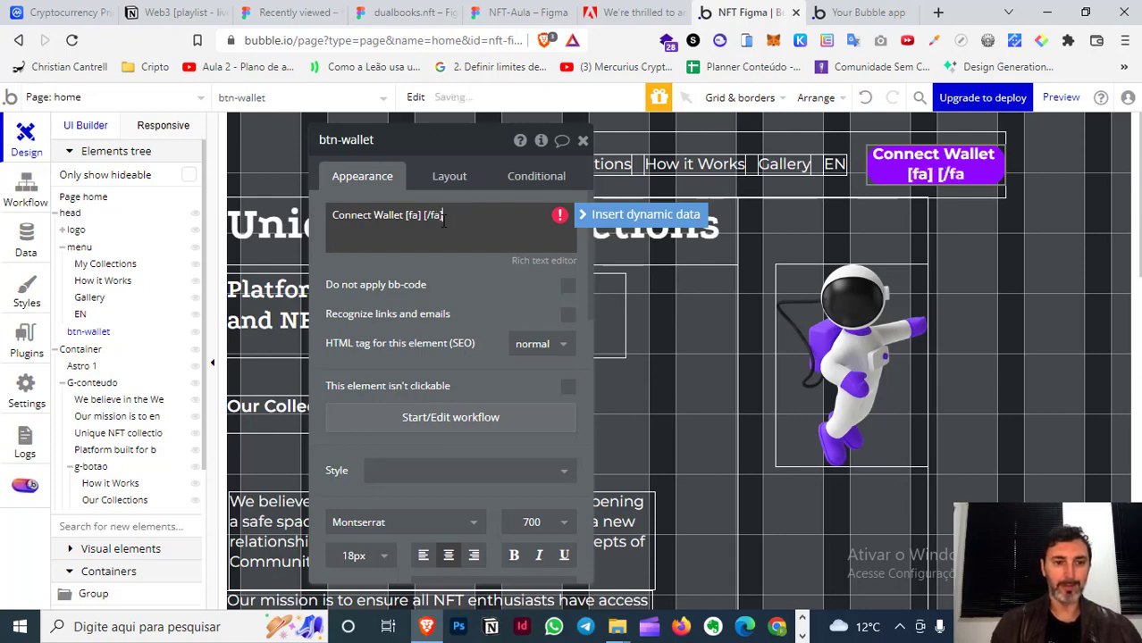
{"action": "type", "text": "]"}
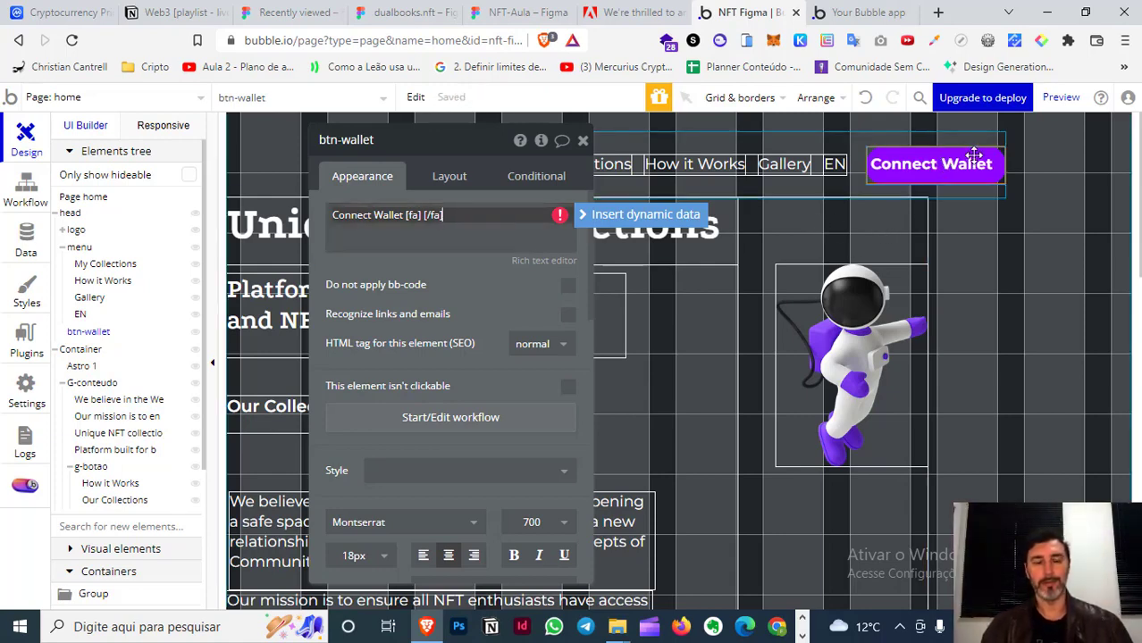
- Set the button label's font size to 14
{"action": "scroll", "coordinate": [424, 352], "scroll_direction": "down", "scroll_amount": 2}
{"action": "scroll", "coordinate": [420, 348], "scroll_direction": "down", "scroll_amount": 3}
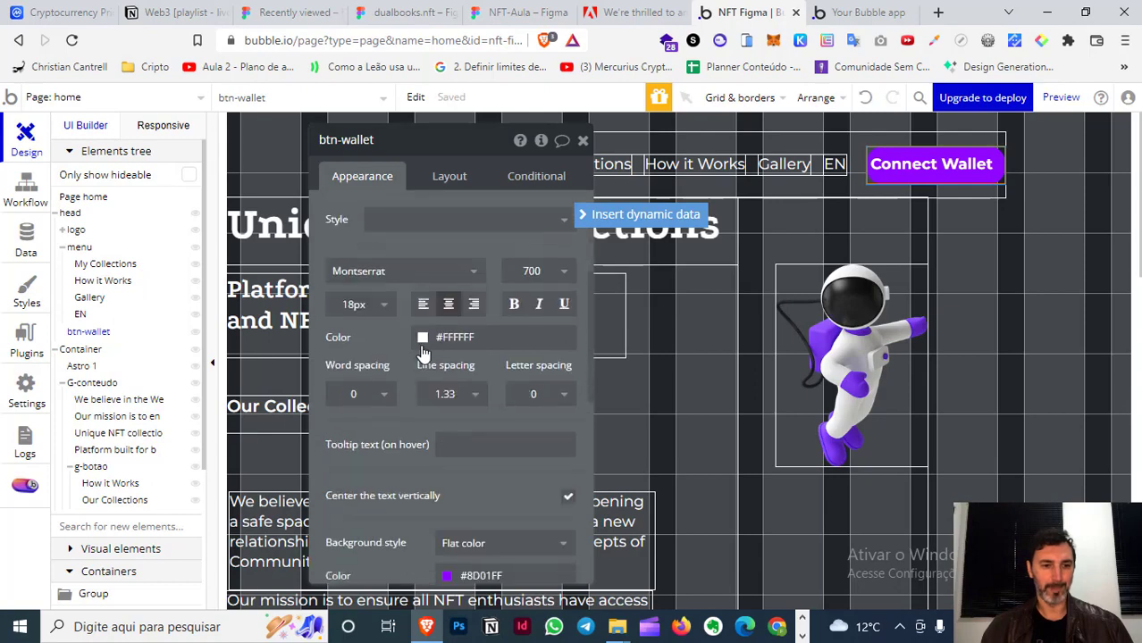
{"action": "left_click", "coordinate": [393, 310]}
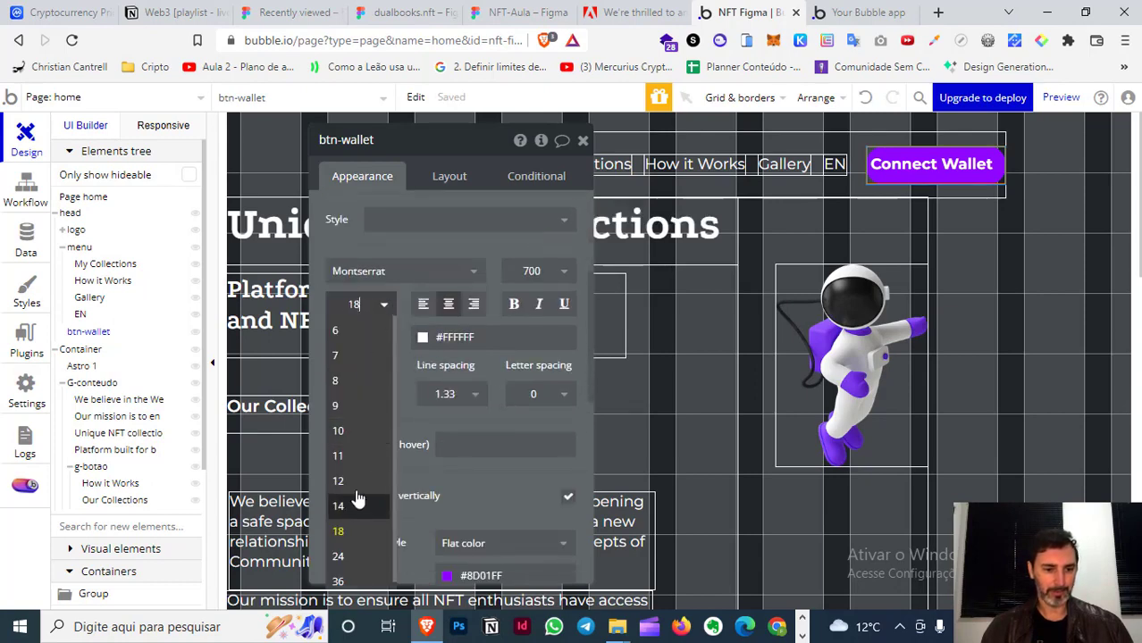
{"action": "left_click", "coordinate": [355, 493]}
{"action": "left_click", "coordinate": [349, 307]}
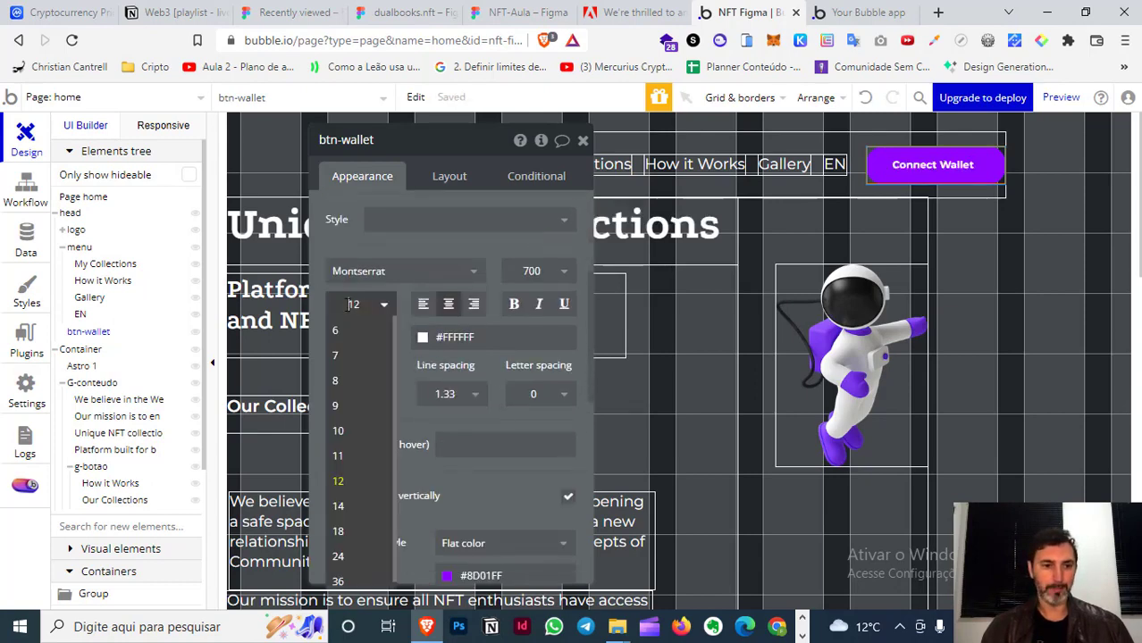
{"action": "type", "text": "14"}
{"action": "key", "text": "Return"}
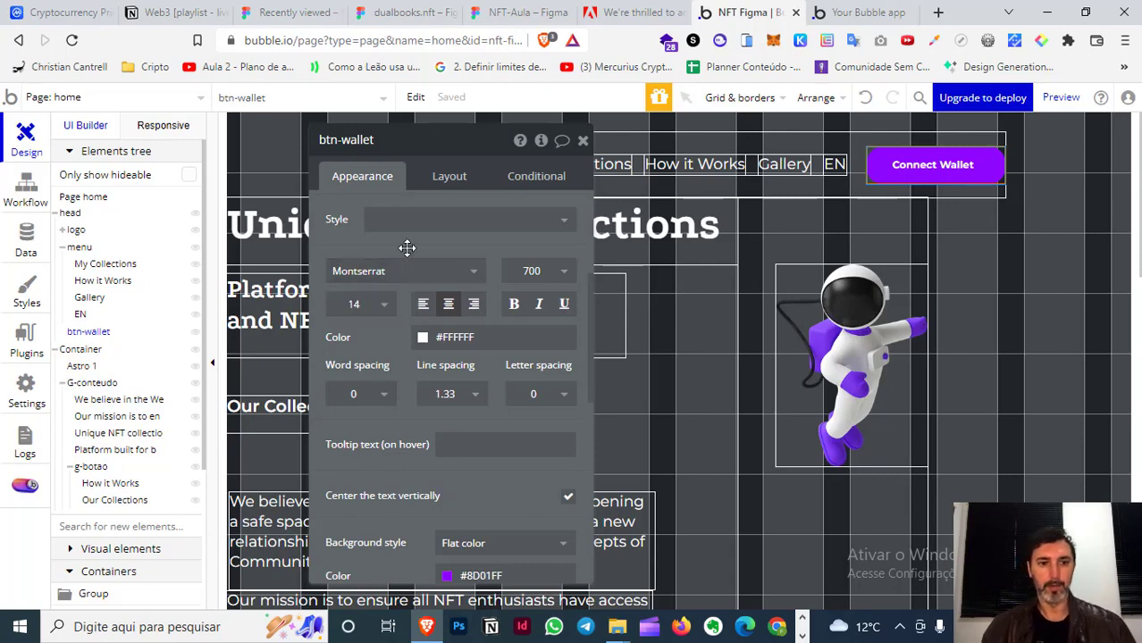
- Put 'check' between the icon tags so the label reads Connect Wallet [fa]check[/fa]
{"action": "scroll", "coordinate": [442, 229], "scroll_direction": "up", "scroll_amount": 3}
{"action": "triple_click", "coordinate": [421, 221]}
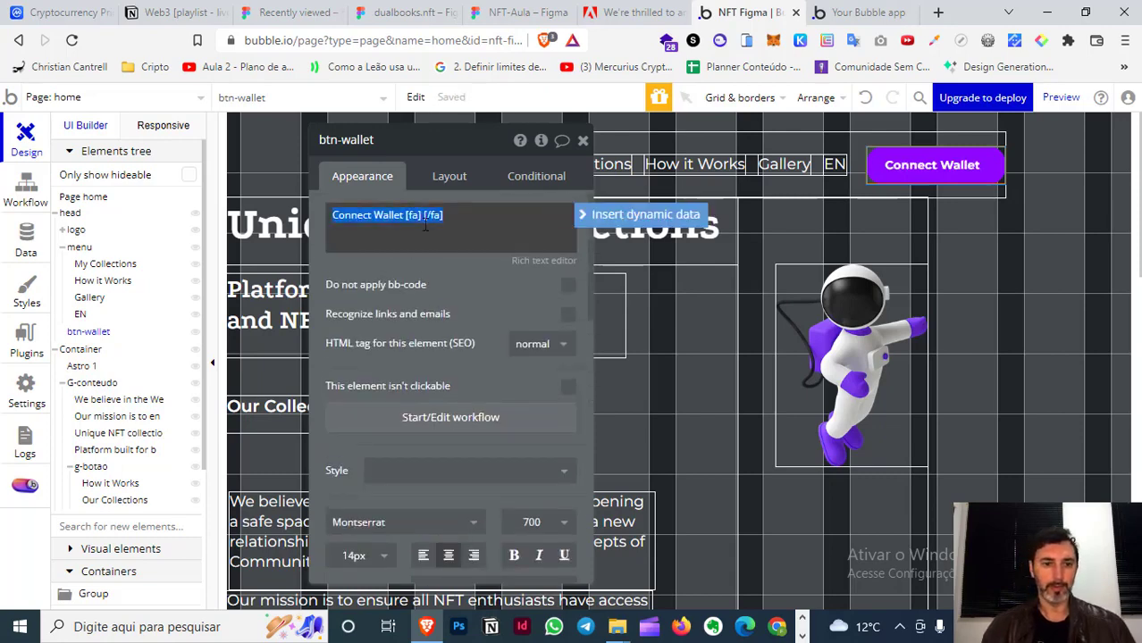
{"action": "left_click", "coordinate": [425, 218]}
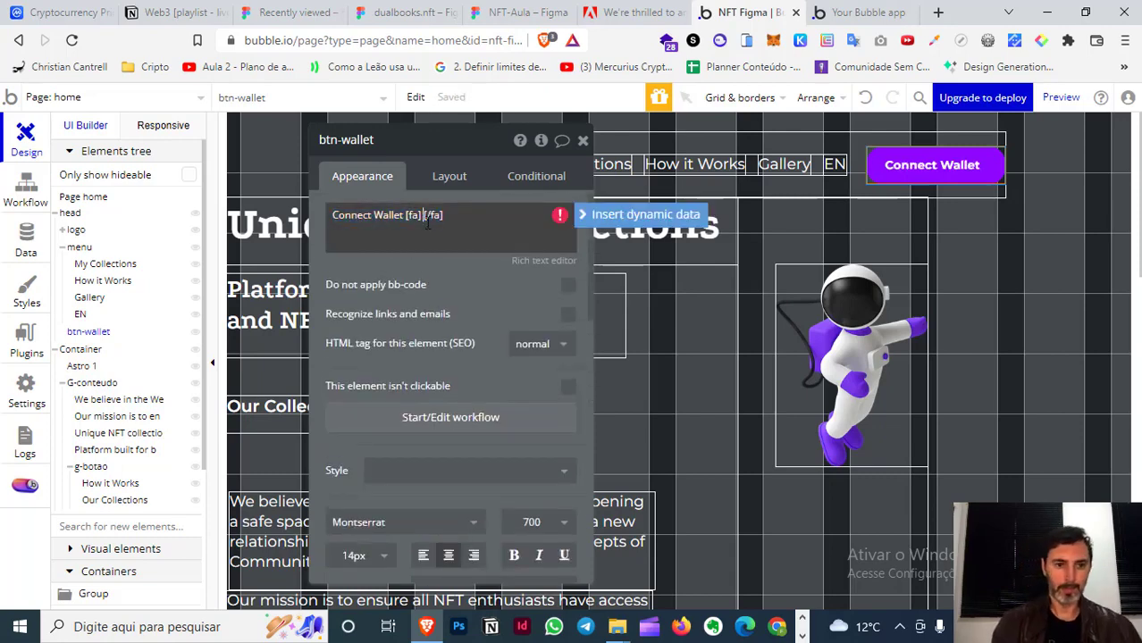
{"action": "key", "text": "BackSpace"}
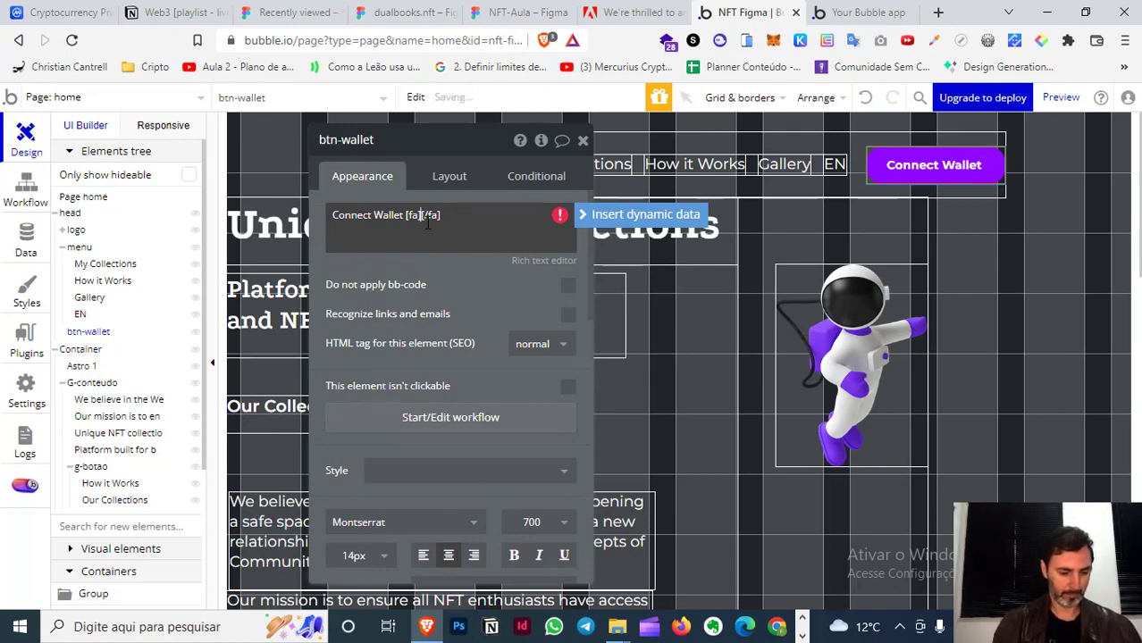
{"action": "type", "text": "check"}
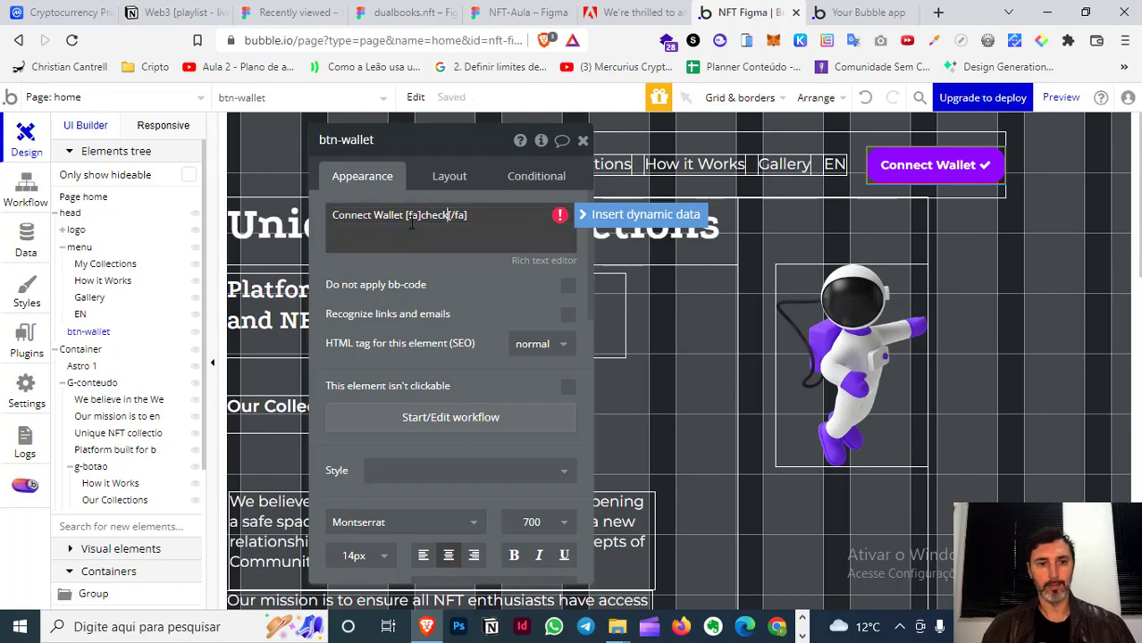
- Open the Font Awesome website in a new browser tab
{"action": "left_click", "coordinate": [938, 13]}
{"action": "type", "text": "font"}
{"action": "key", "text": "Return"}
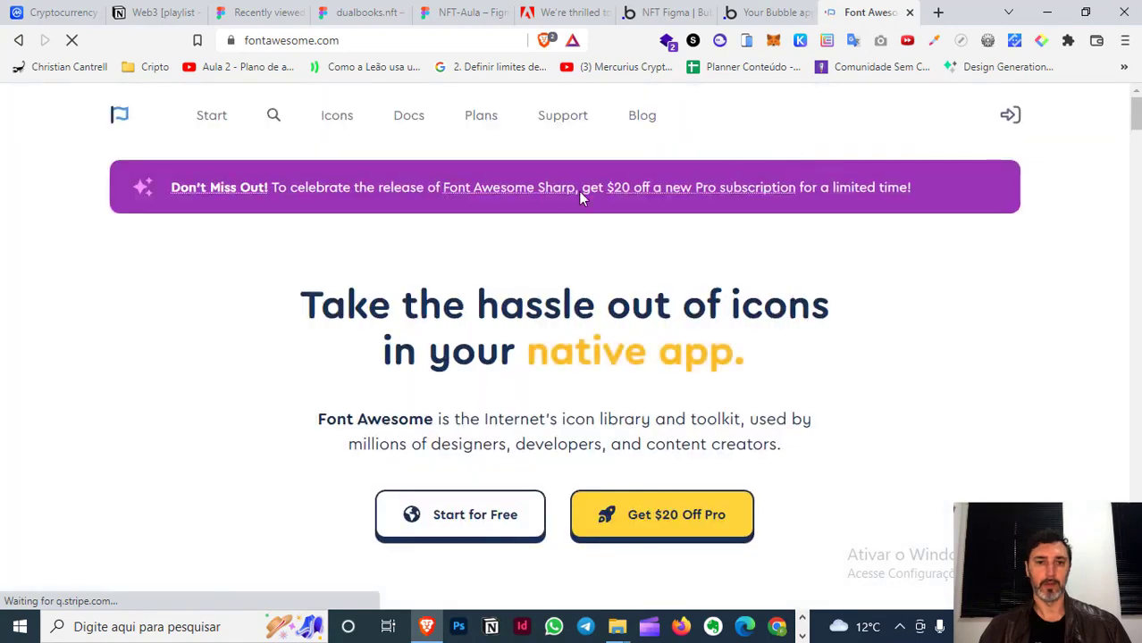
- Browse the Font Awesome icons page and view the newest icons
{"action": "left_click", "coordinate": [335, 124]}
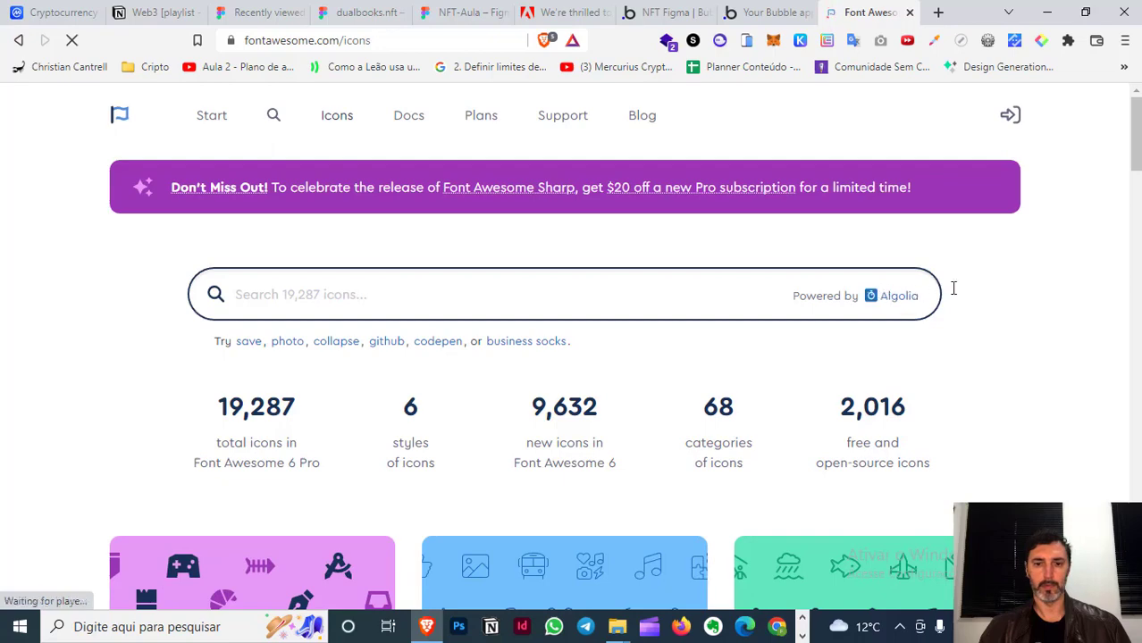
{"action": "scroll", "coordinate": [996, 288], "scroll_direction": "down", "scroll_amount": 2}
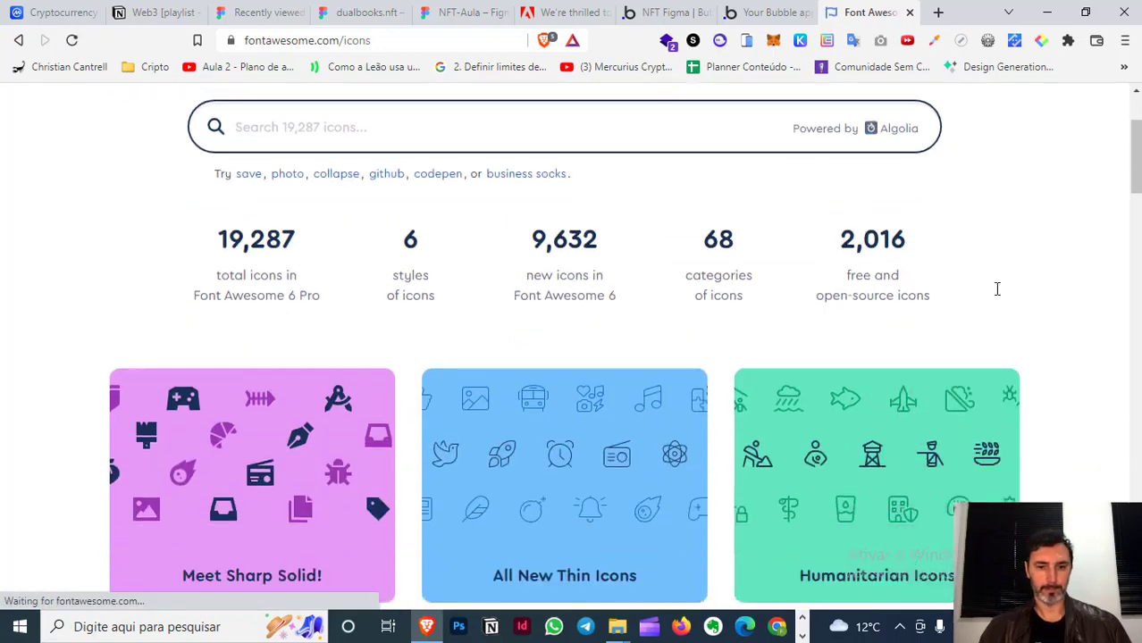
{"action": "scroll", "coordinate": [996, 290], "scroll_direction": "down", "scroll_amount": 2}
{"action": "scroll", "coordinate": [998, 298], "scroll_direction": "down", "scroll_amount": 2}
{"action": "scroll", "coordinate": [1046, 298], "scroll_direction": "down", "scroll_amount": 2}
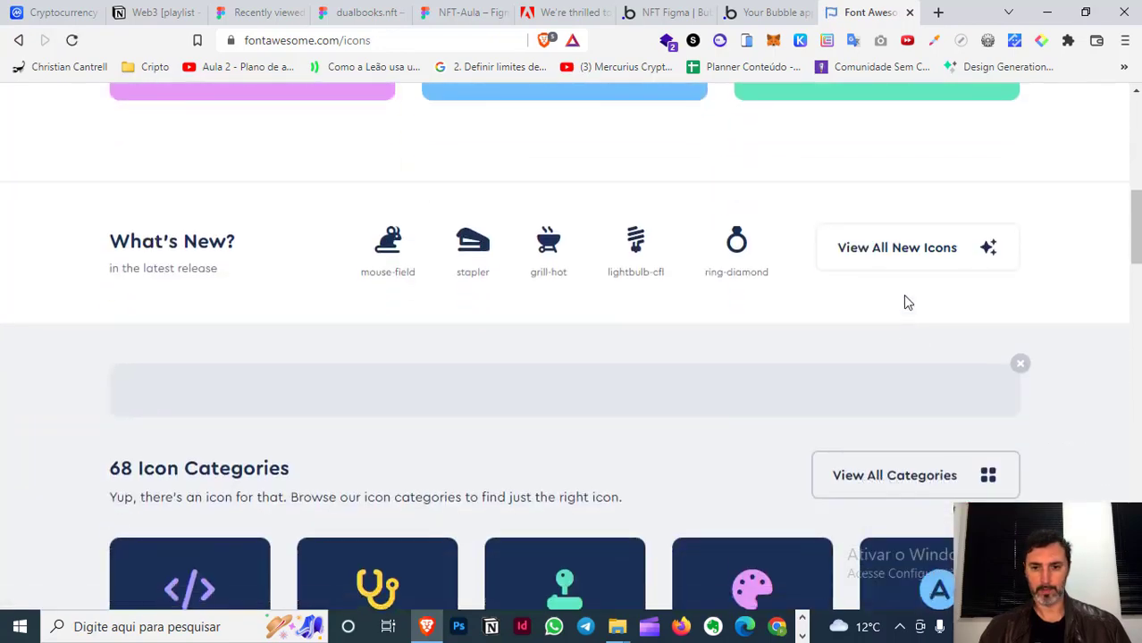
{"action": "left_click", "coordinate": [907, 259]}
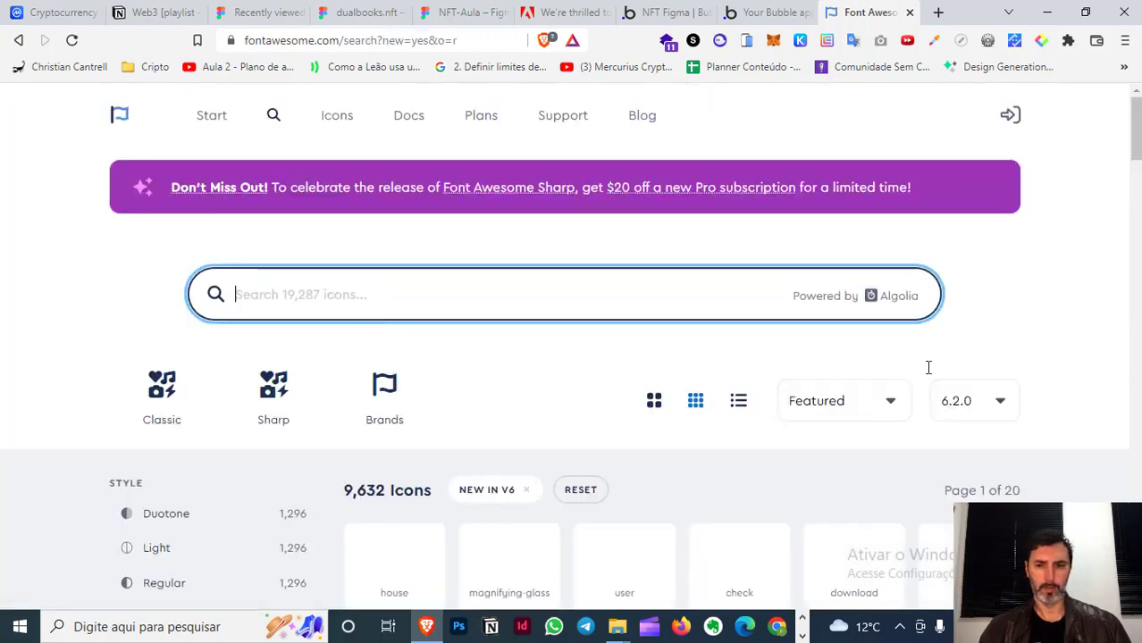
- Switch to the Font Awesome 4 list of 675 free icons and scroll through it
{"action": "left_click", "coordinate": [980, 404]}
{"action": "left_click", "coordinate": [970, 466]}
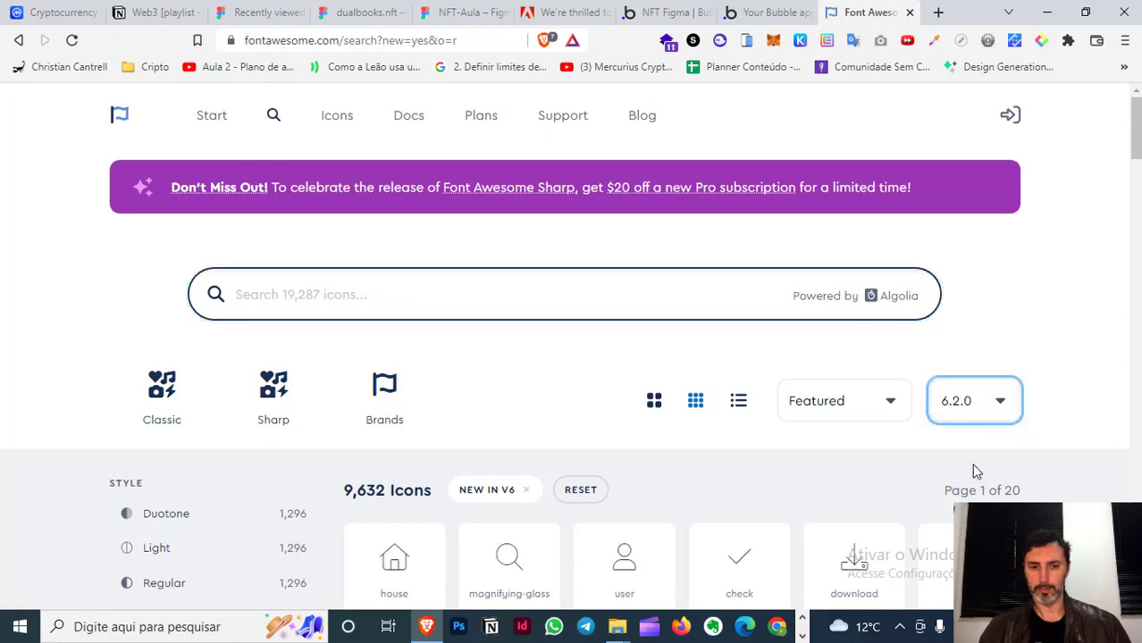
{"action": "scroll", "coordinate": [1075, 327], "scroll_direction": "down", "scroll_amount": 4}
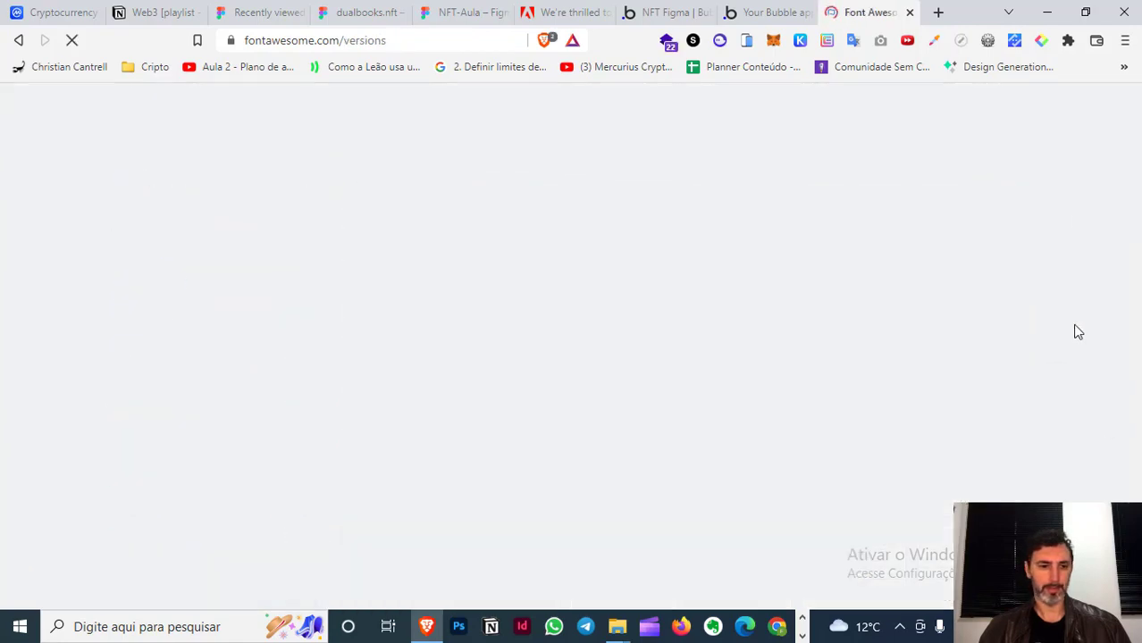
{"action": "scroll", "coordinate": [1002, 290], "scroll_direction": "down", "scroll_amount": 2}
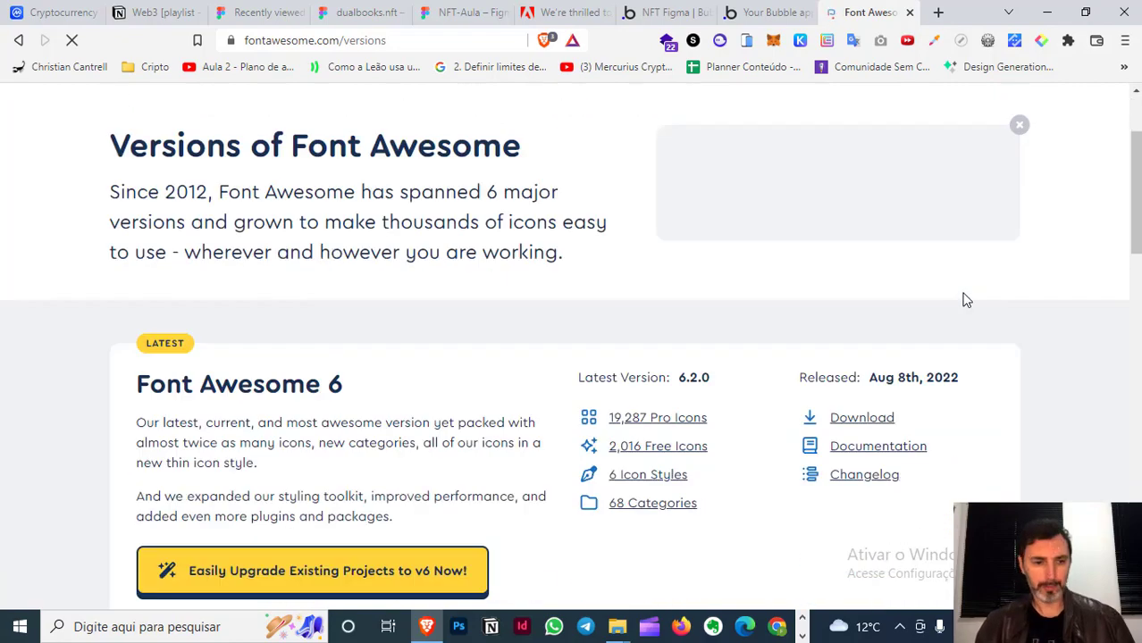
{"action": "scroll", "coordinate": [964, 299], "scroll_direction": "down", "scroll_amount": 3}
{"action": "scroll", "coordinate": [964, 298], "scroll_direction": "down", "scroll_amount": 2}
{"action": "scroll", "coordinate": [963, 298], "scroll_direction": "down", "scroll_amount": 3}
{"action": "scroll", "coordinate": [963, 298], "scroll_direction": "down", "scroll_amount": 2}
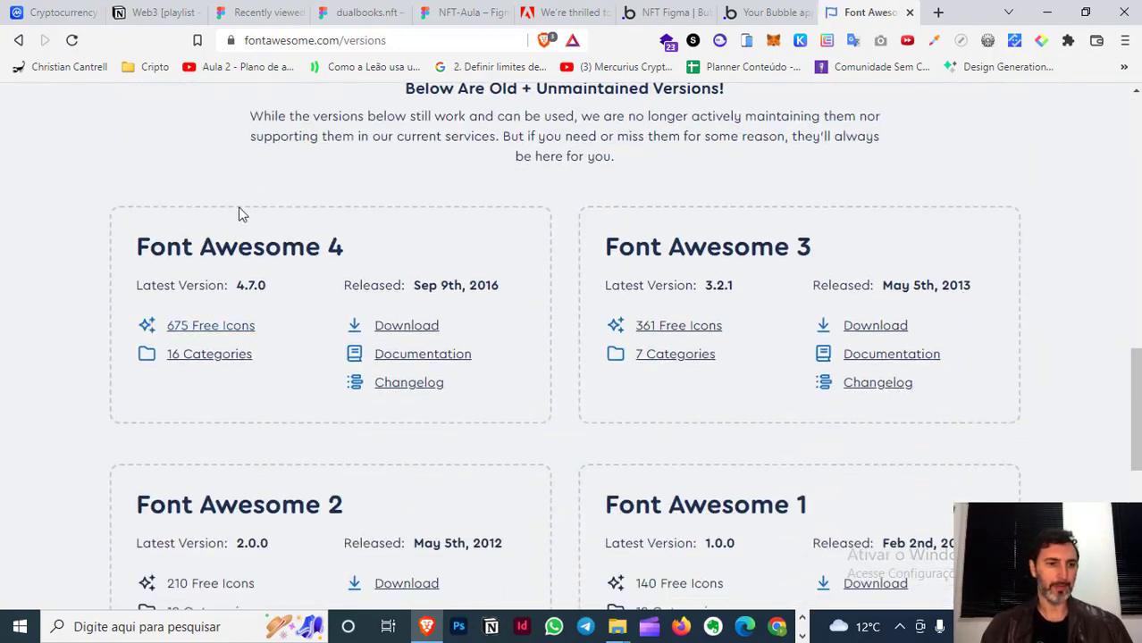
{"action": "left_click", "coordinate": [202, 327]}
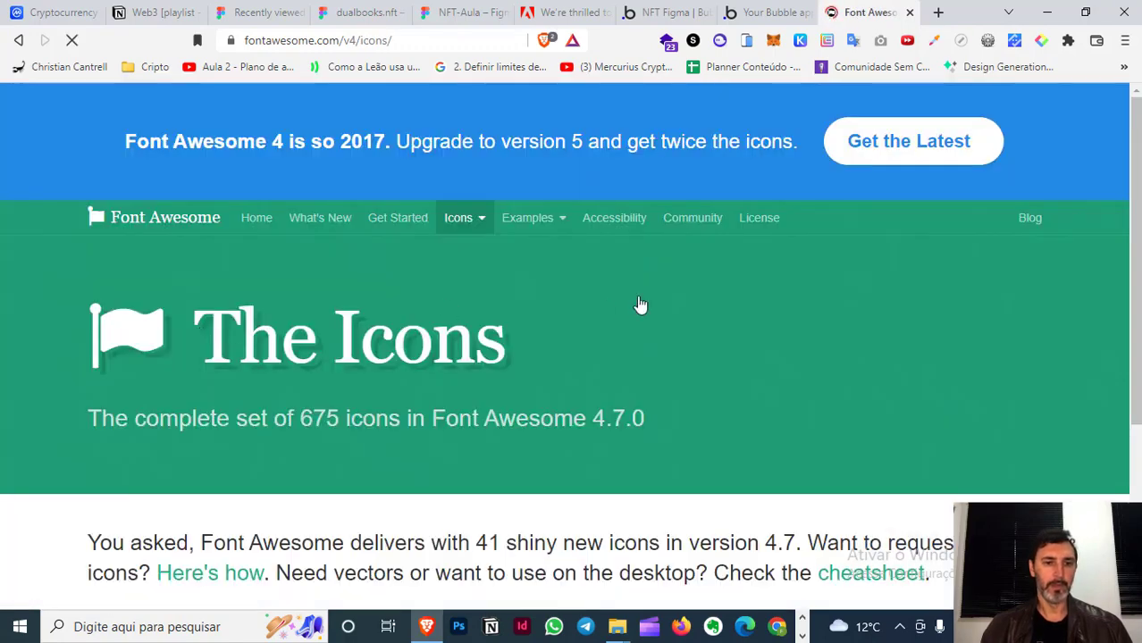
{"action": "scroll", "coordinate": [640, 305], "scroll_direction": "down", "scroll_amount": 5}
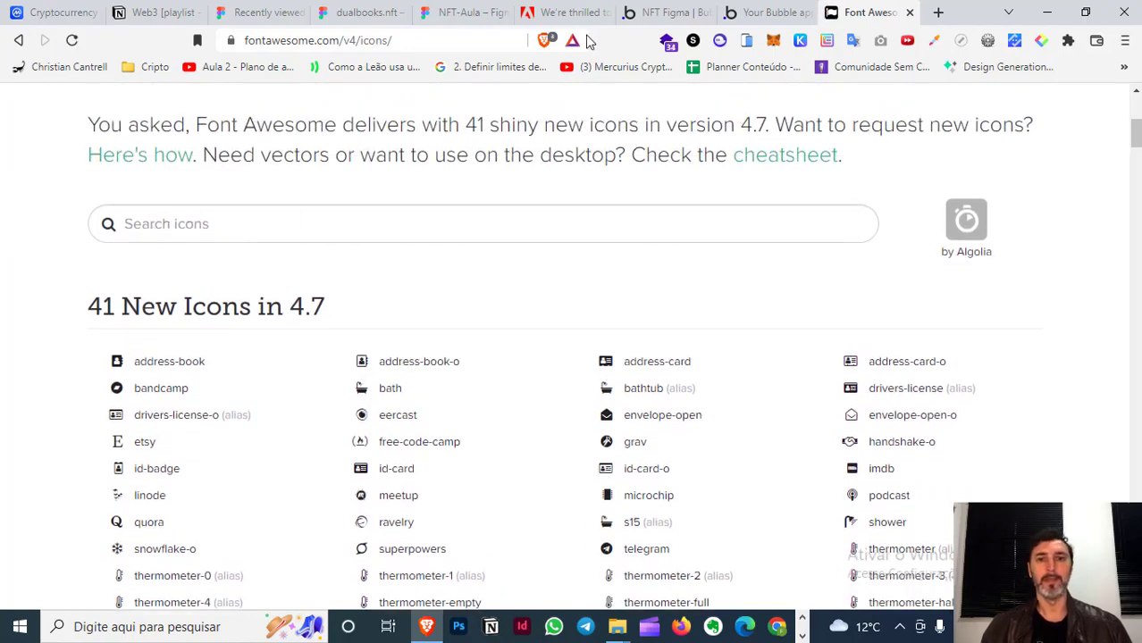
- Back in Bubble, show the Container group's Layout settings (Fixed, 837 × 538)
{"action": "left_click", "coordinate": [665, 9]}
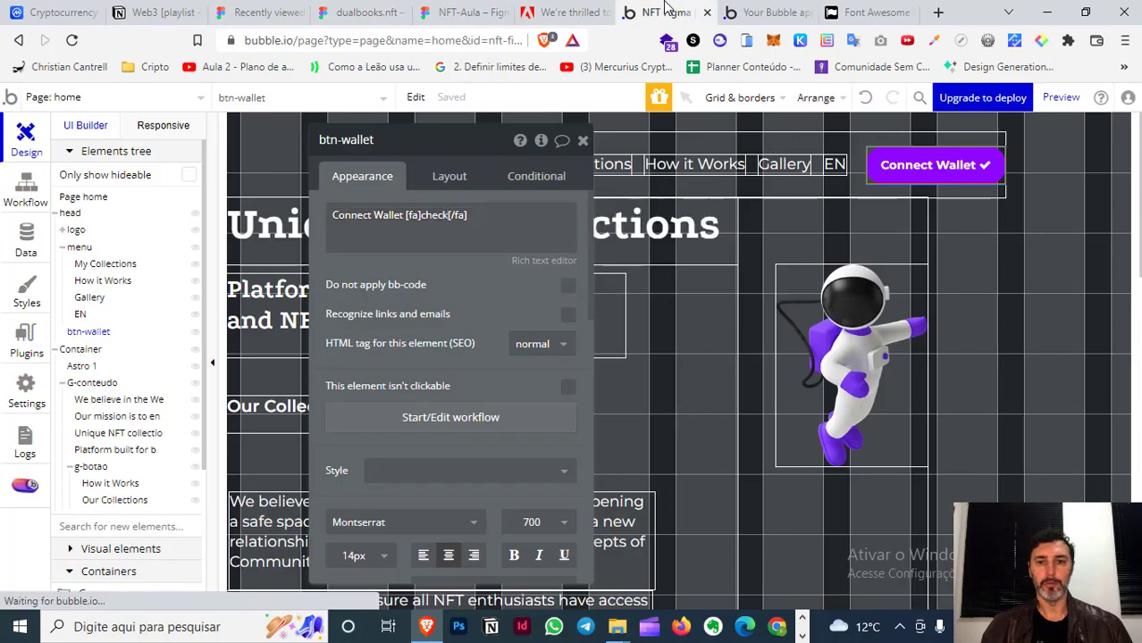
{"action": "left_click_drag", "start_coordinate": [407, 151], "coordinate": [758, 257]}
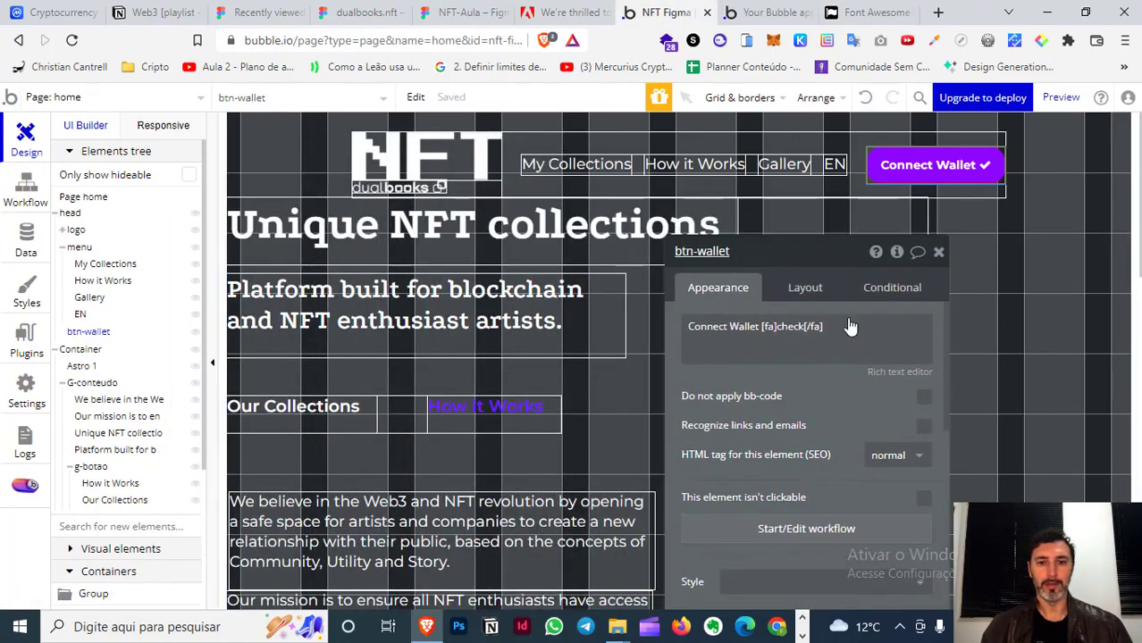
{"action": "left_click", "coordinate": [903, 234]}
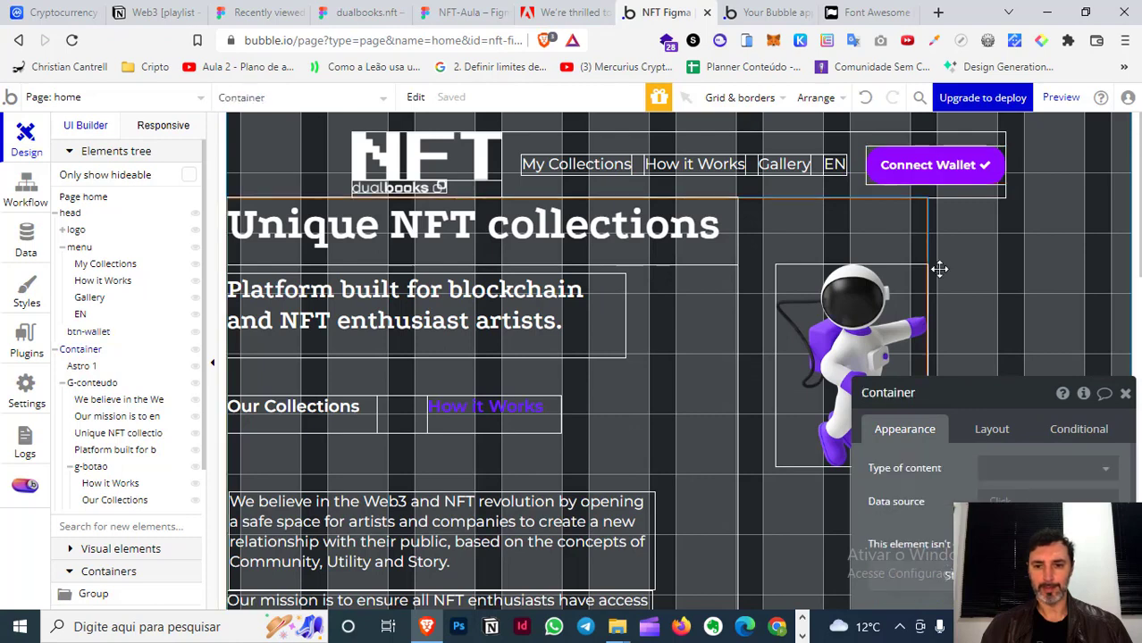
{"action": "left_click", "coordinate": [992, 429]}
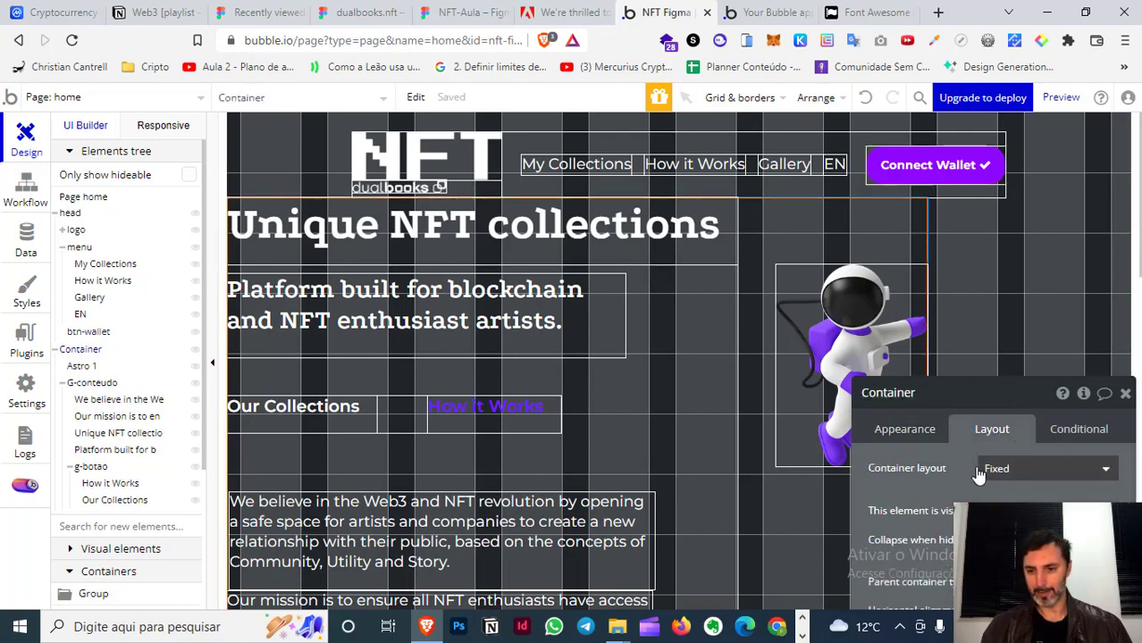
{"action": "left_click_drag", "start_coordinate": [955, 467], "coordinate": [961, 295]}
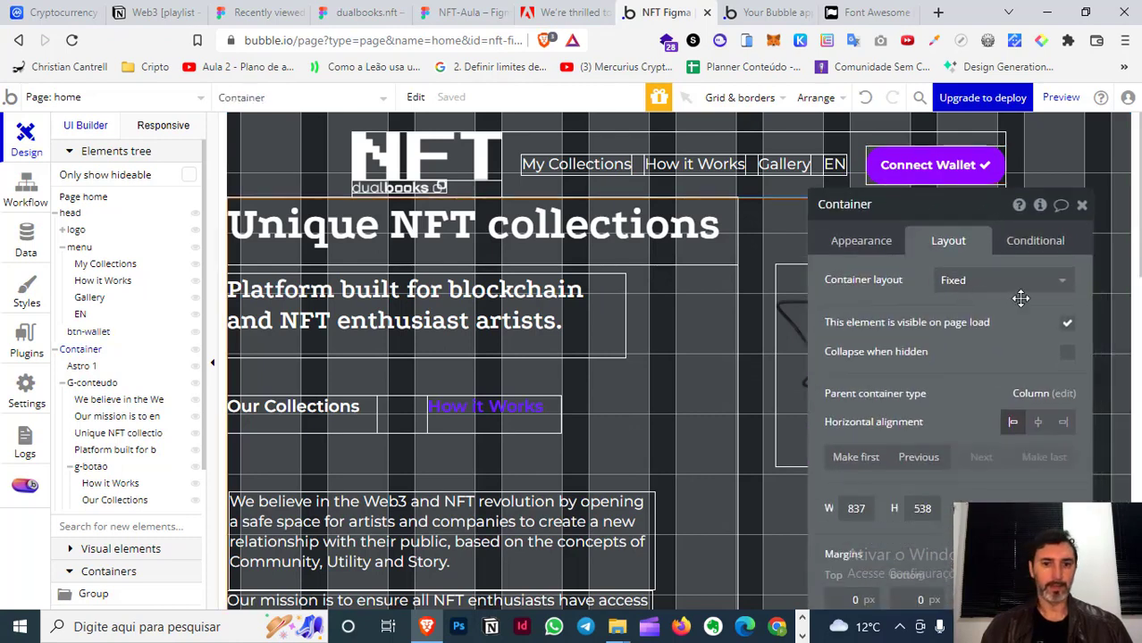
- Make the Container a horizontally centred Row layout without fixed width
{"action": "left_click", "coordinate": [992, 282]}
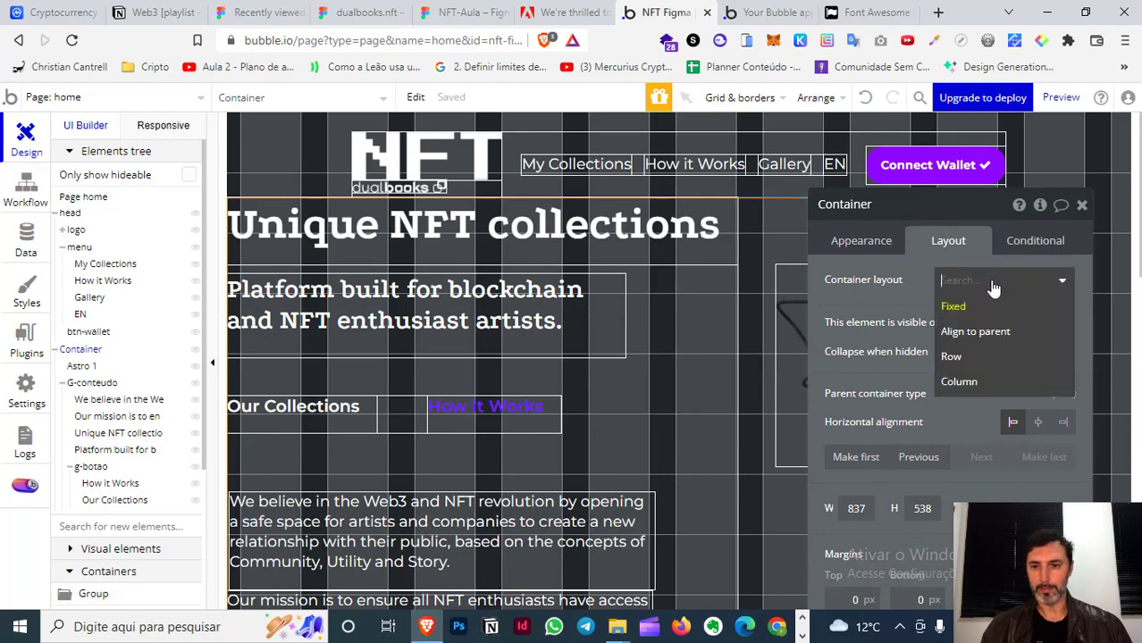
{"action": "left_click", "coordinate": [994, 362]}
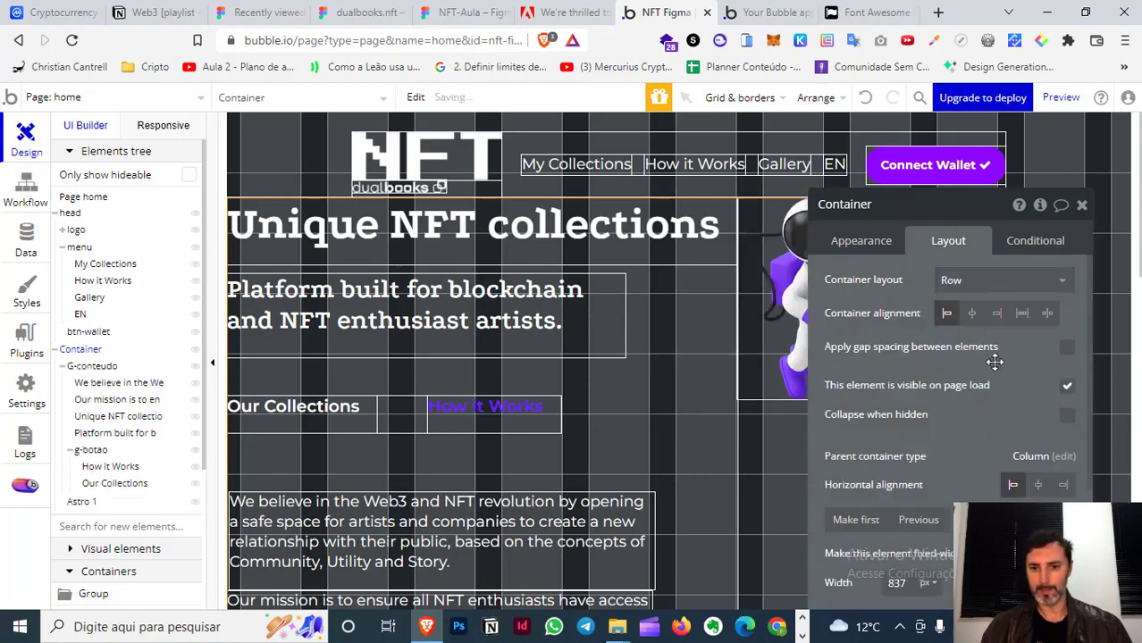
{"action": "left_click", "coordinate": [973, 313]}
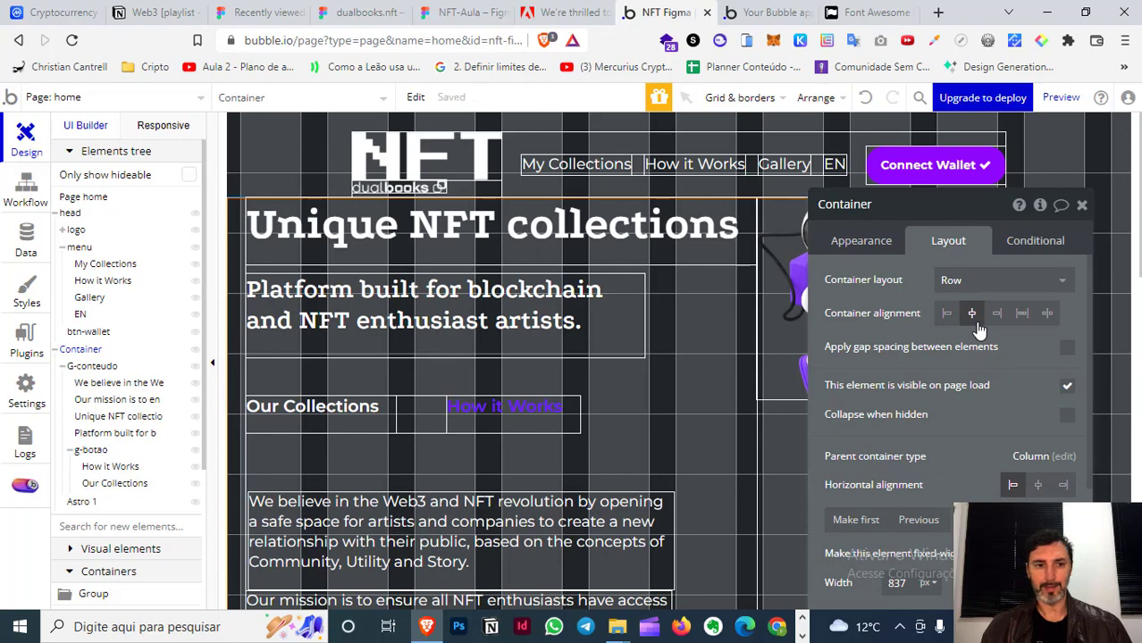
{"action": "scroll", "coordinate": [1006, 399], "scroll_direction": "down", "scroll_amount": 2}
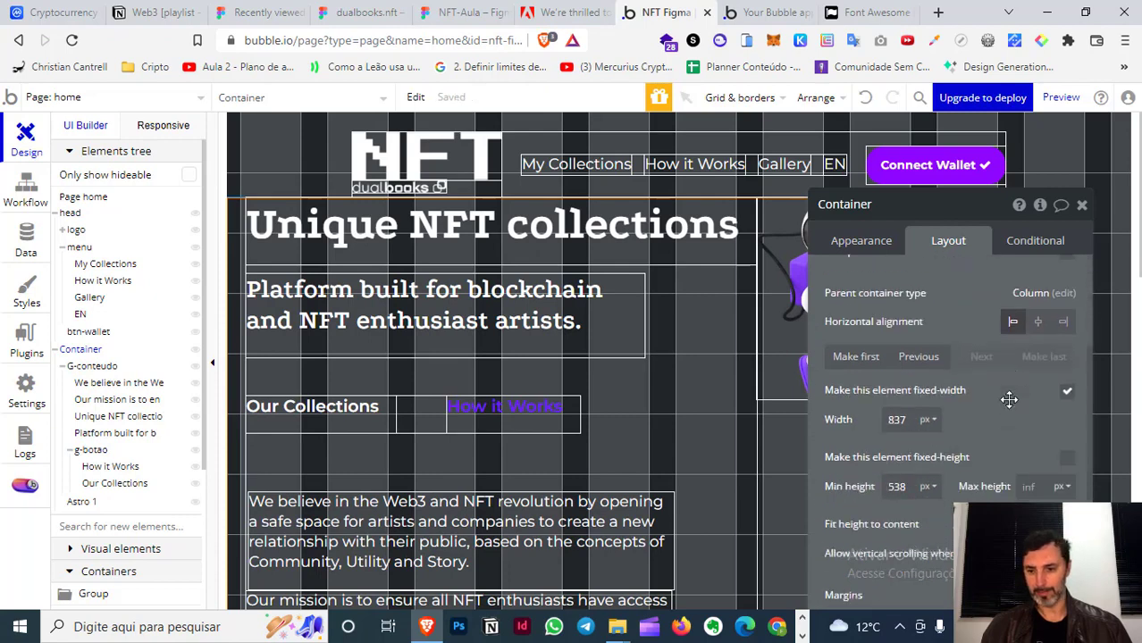
{"action": "left_click", "coordinate": [1066, 386]}
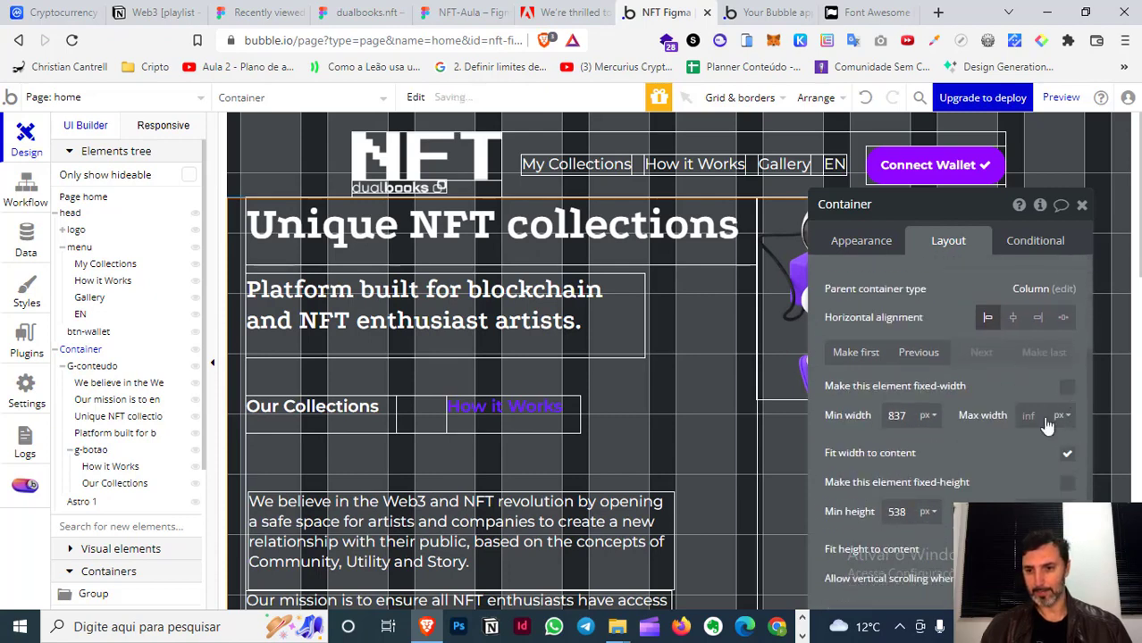
- Limit Container width to 320–1200 px, min height 0, top margin 48, and preview the page
{"action": "left_click", "coordinate": [926, 415]}
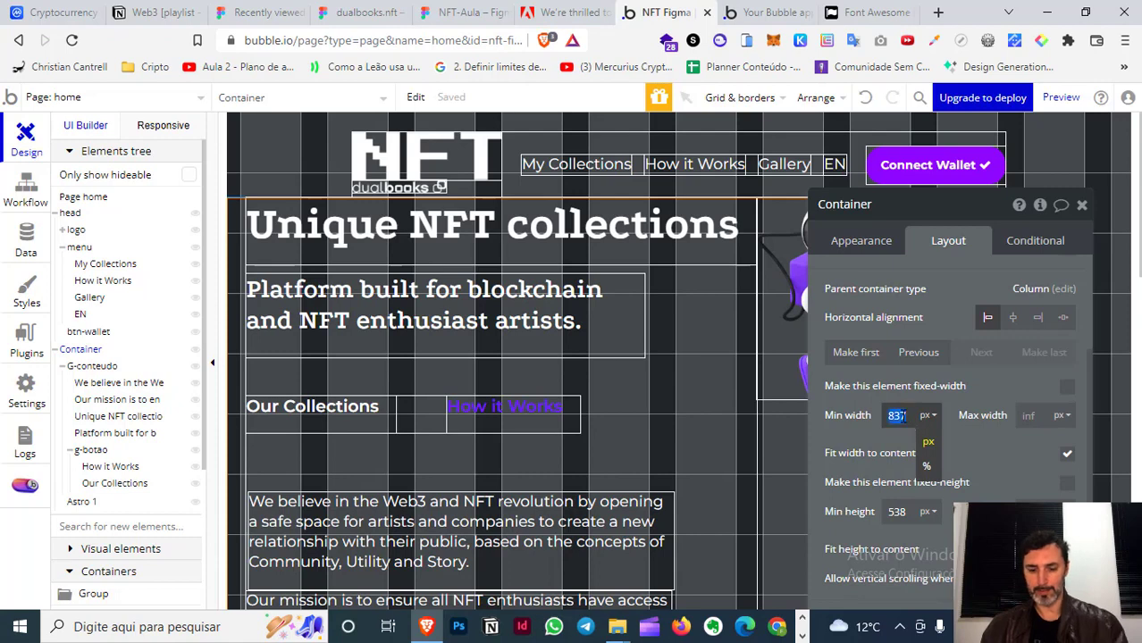
{"action": "type", "text": "320"}
{"action": "left_click", "coordinate": [979, 385]}
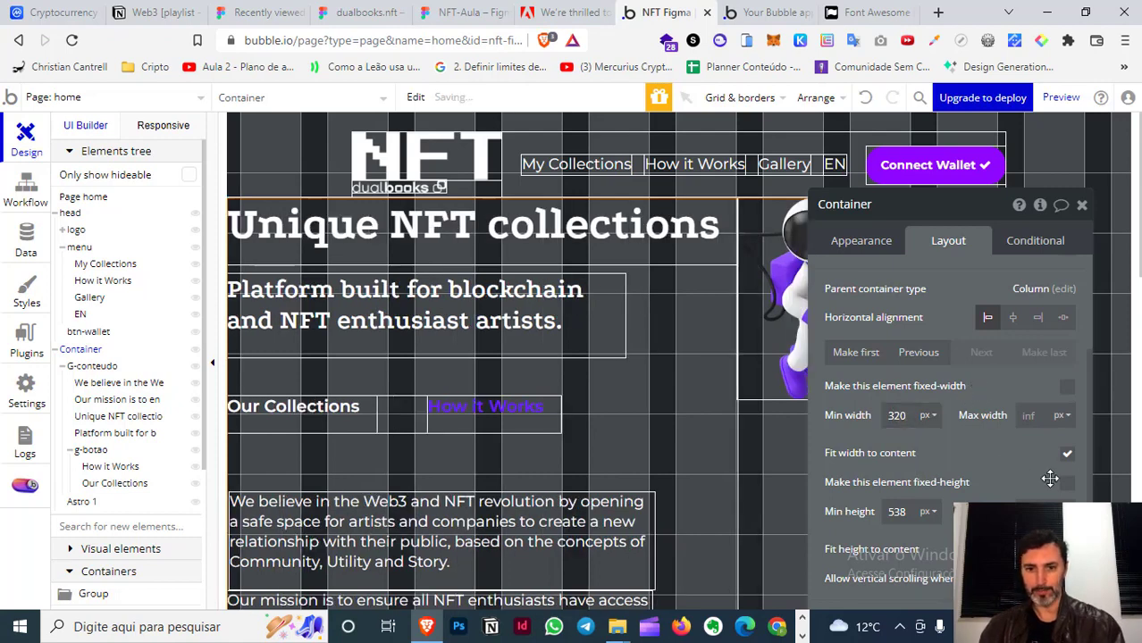
{"action": "left_click", "coordinate": [1038, 415]}
{"action": "type", "text": "1200"}
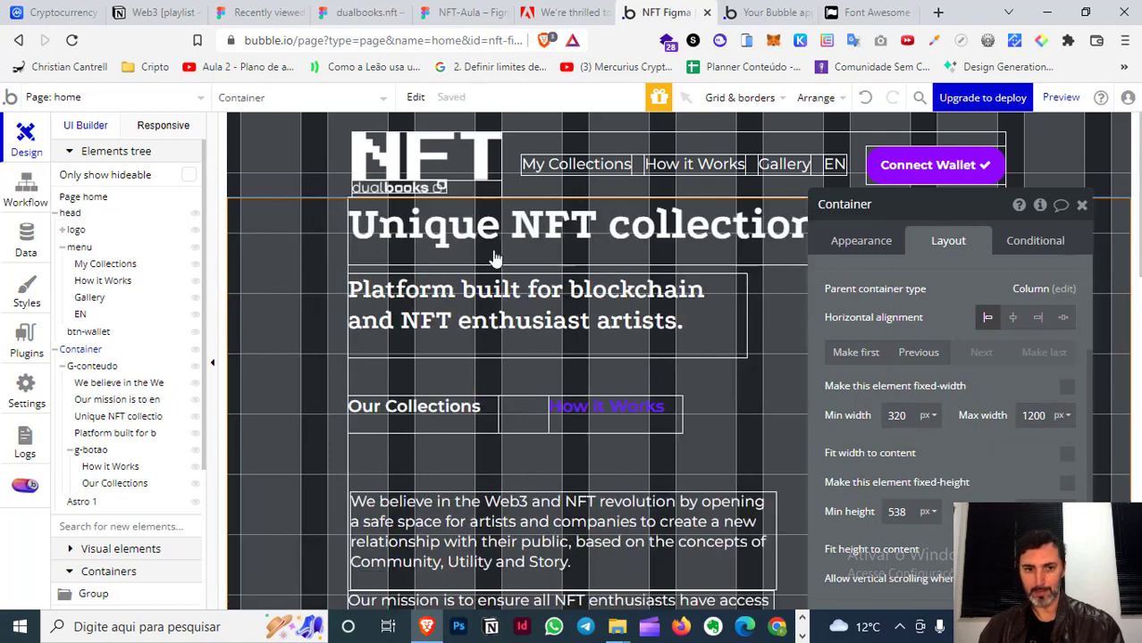
{"action": "scroll", "coordinate": [927, 373], "scroll_direction": "down", "scroll_amount": 1}
{"action": "scroll", "coordinate": [903, 384], "scroll_direction": "down", "scroll_amount": 1}
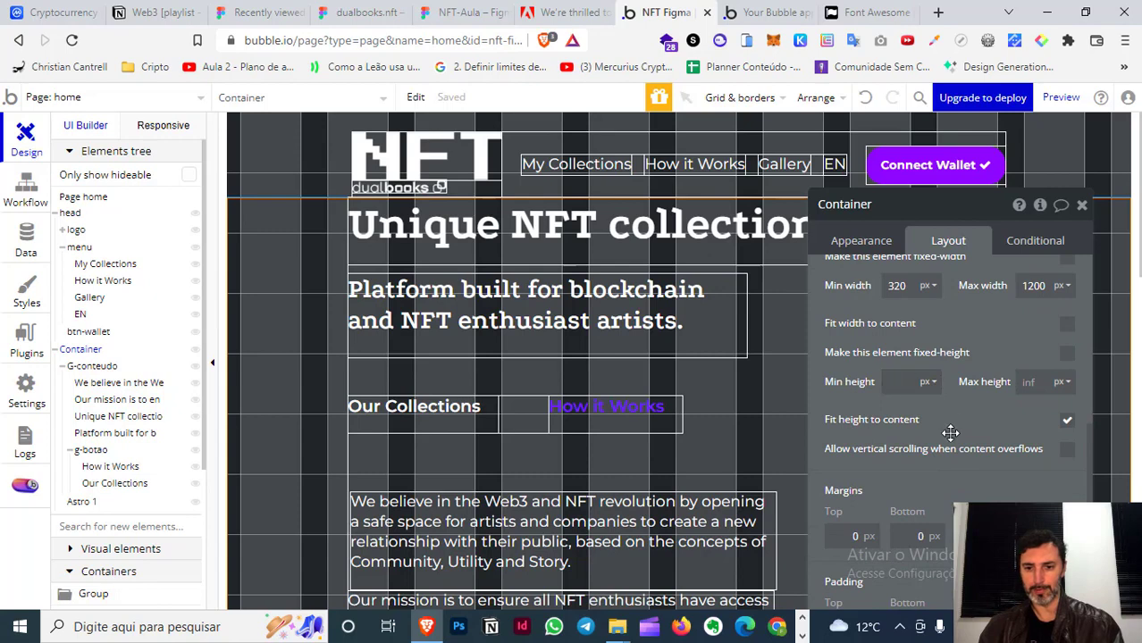
{"action": "type", "text": "0"}
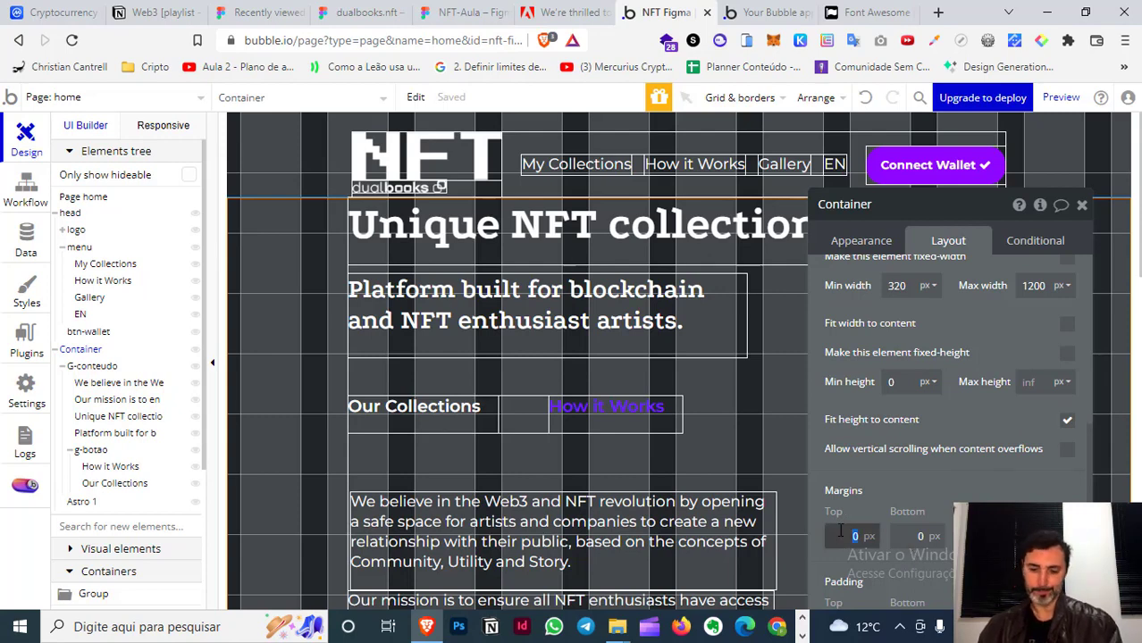
{"action": "type", "text": "48"}
{"action": "key", "text": "Return"}
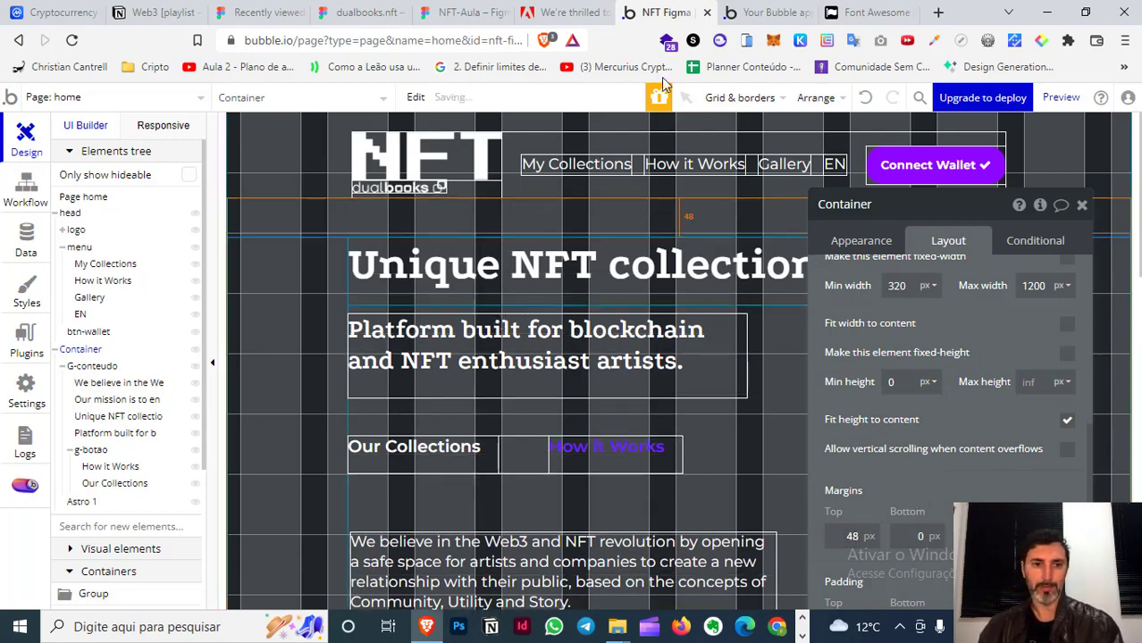
{"action": "left_click", "coordinate": [766, 11]}
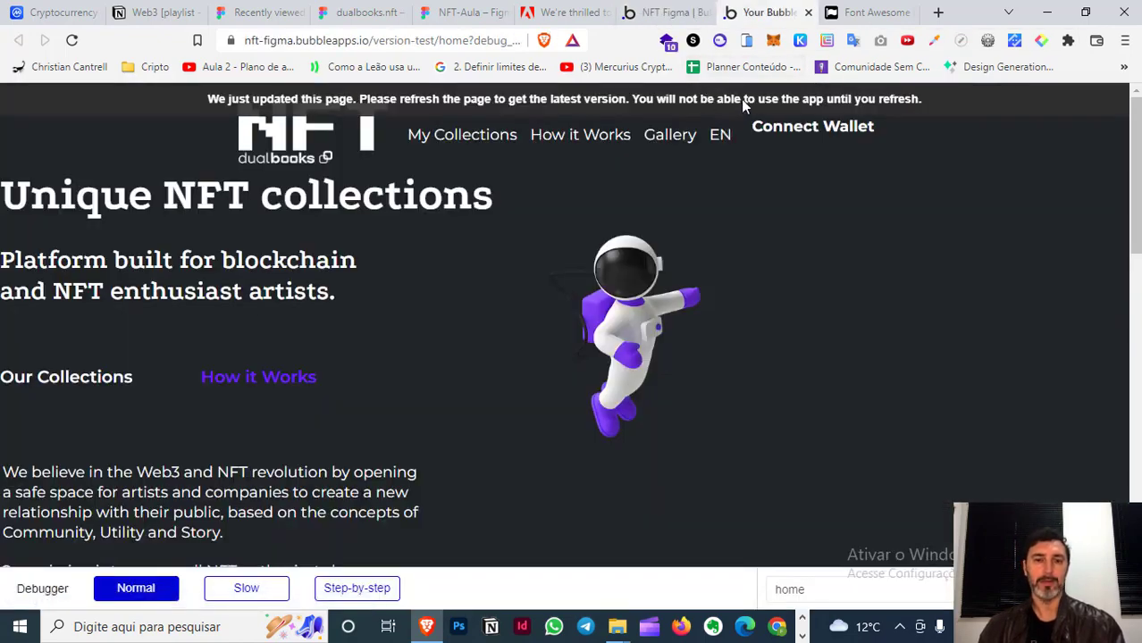
- Refresh the preview and scroll to check the content centred under the header
{"action": "left_click", "coordinate": [741, 99]}
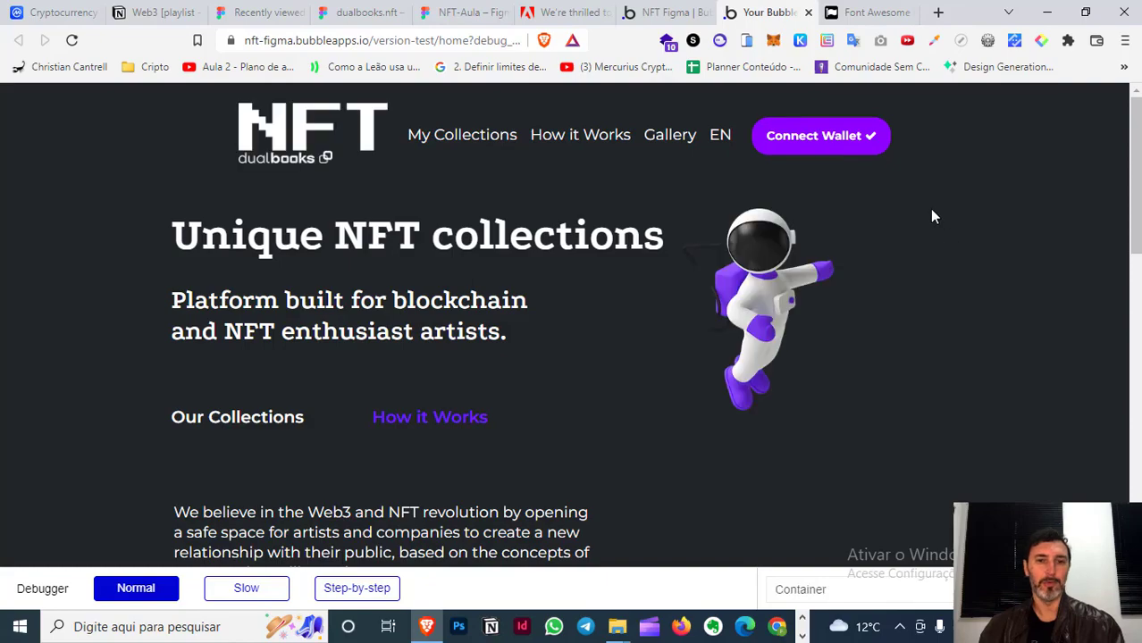
{"action": "scroll", "coordinate": [930, 209], "scroll_direction": "down", "scroll_amount": 1}
{"action": "scroll", "coordinate": [929, 207], "scroll_direction": "down", "scroll_amount": 3}
{"action": "scroll", "coordinate": [929, 206], "scroll_direction": "up", "scroll_amount": 4}
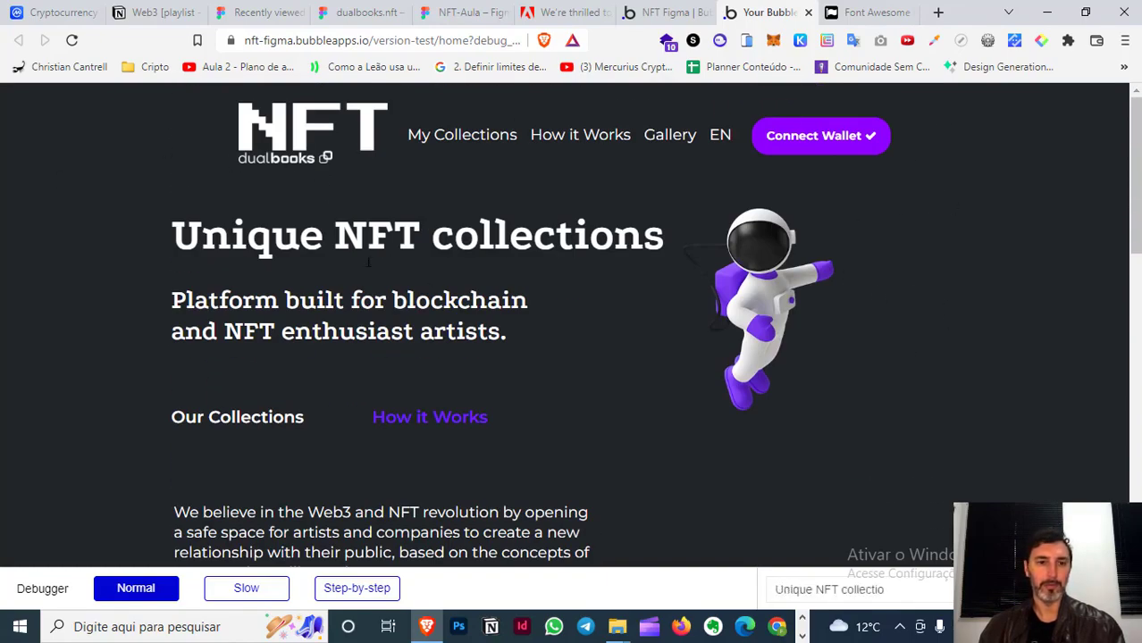
{"action": "scroll", "coordinate": [247, 284], "scroll_direction": "down", "scroll_amount": 3}
{"action": "scroll", "coordinate": [247, 284], "scroll_direction": "up", "scroll_amount": 3}
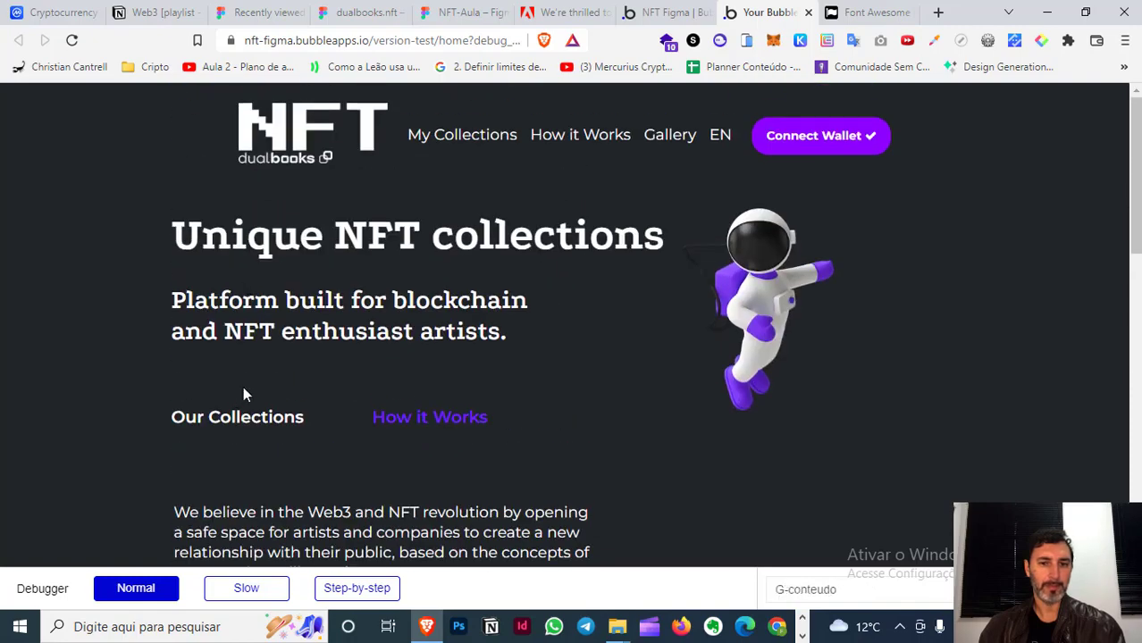
- Resize the browser window narrower and wider to test reflow, then maximize it again
{"action": "left_click", "coordinate": [1085, 12]}
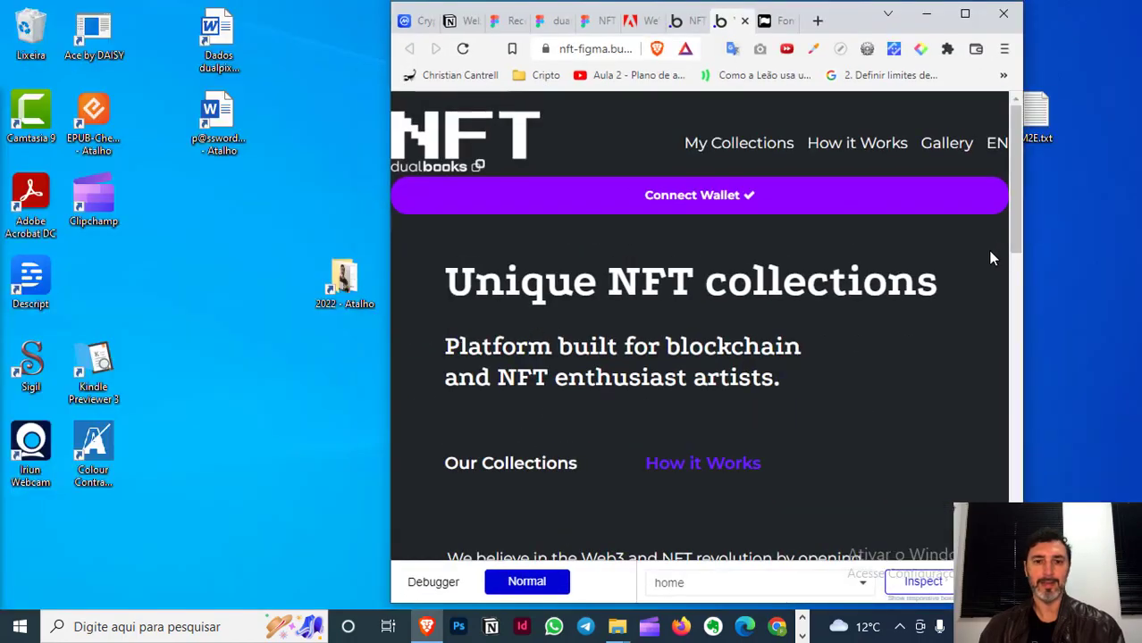
{"action": "mouse_move", "coordinate": [1023, 216]}
{"action": "left_mouse_down"}
{"action": "mouse_move", "coordinate": [1135, 240]}
{"action": "mouse_move", "coordinate": [809, 237]}
{"action": "left_mouse_up"}
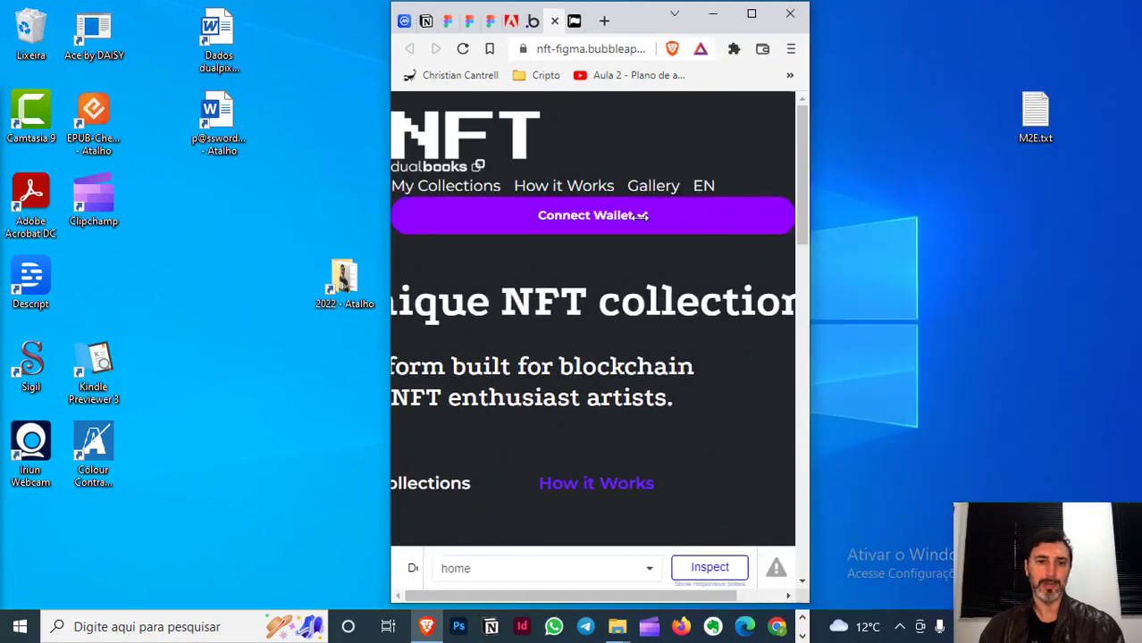
{"action": "mouse_move", "coordinate": [701, 218]}
{"action": "left_mouse_down"}
{"action": "mouse_move", "coordinate": [666, 225]}
{"action": "mouse_move", "coordinate": [1138, 230]}
{"action": "left_mouse_up"}
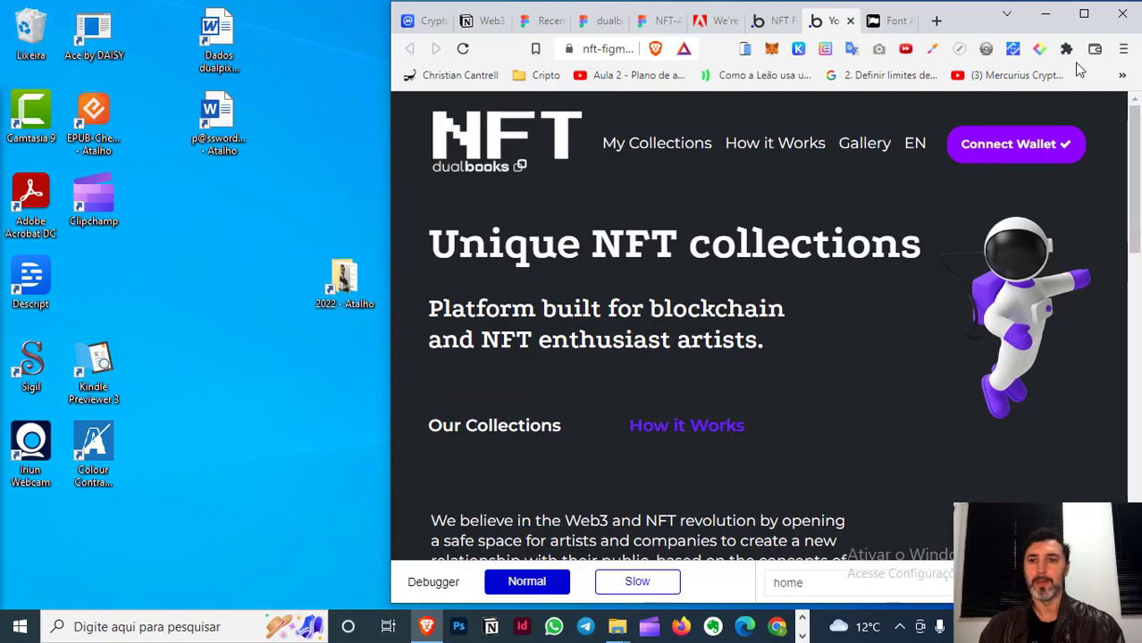
{"action": "left_click", "coordinate": [1084, 15]}
{"action": "scroll", "coordinate": [625, 260], "scroll_direction": "down", "scroll_amount": 1}
{"action": "scroll", "coordinate": [449, 235], "scroll_direction": "down", "scroll_amount": 5}
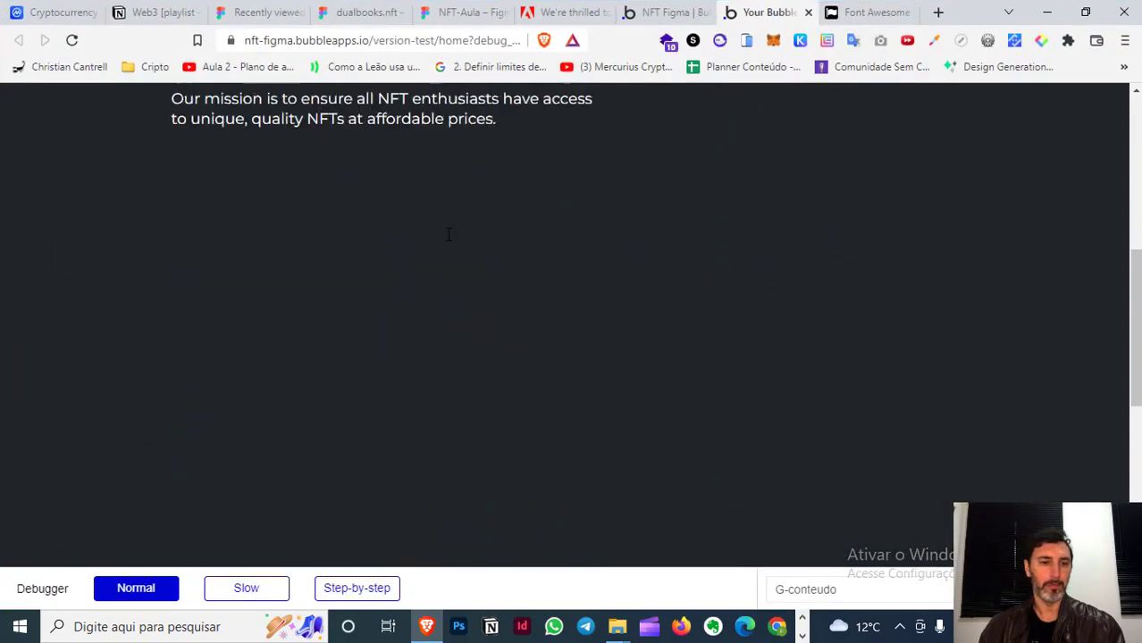
{"action": "scroll", "coordinate": [449, 234], "scroll_direction": "up", "scroll_amount": 5}
{"action": "scroll", "coordinate": [449, 234], "scroll_direction": "up", "scroll_amount": 2}
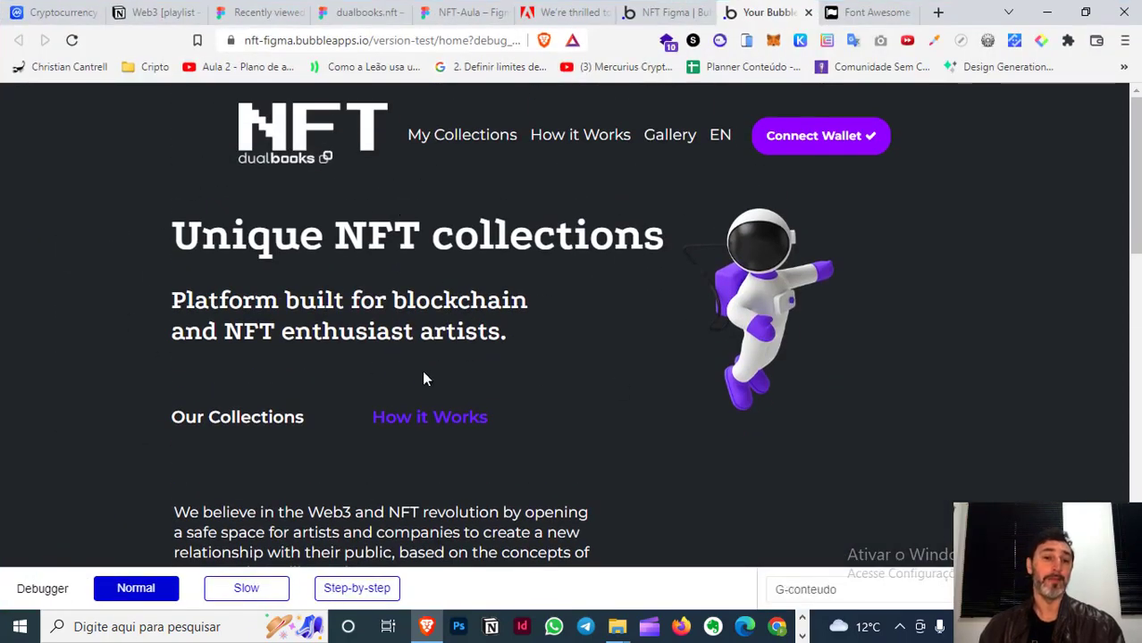